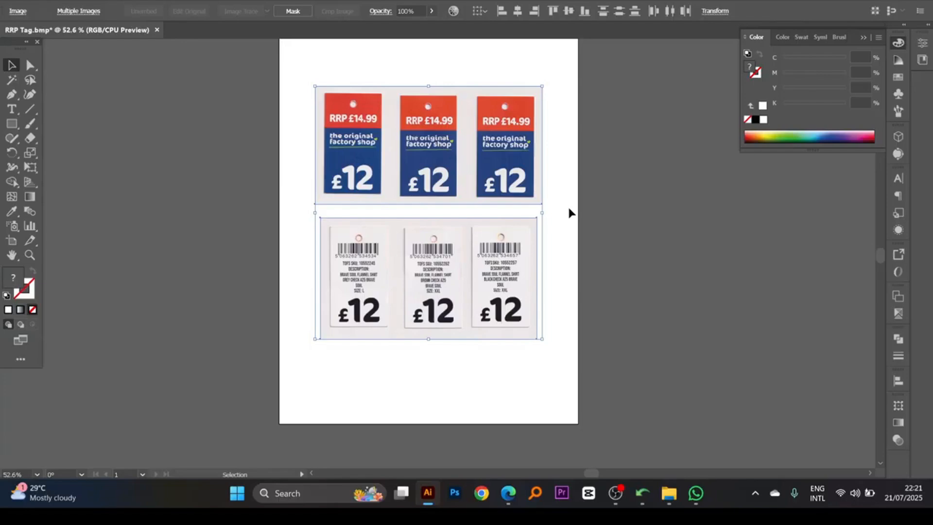
- Examine the scanned front tags up close, including their RRP text, shop logo and price layout
{"action": "key", "text": "z"}
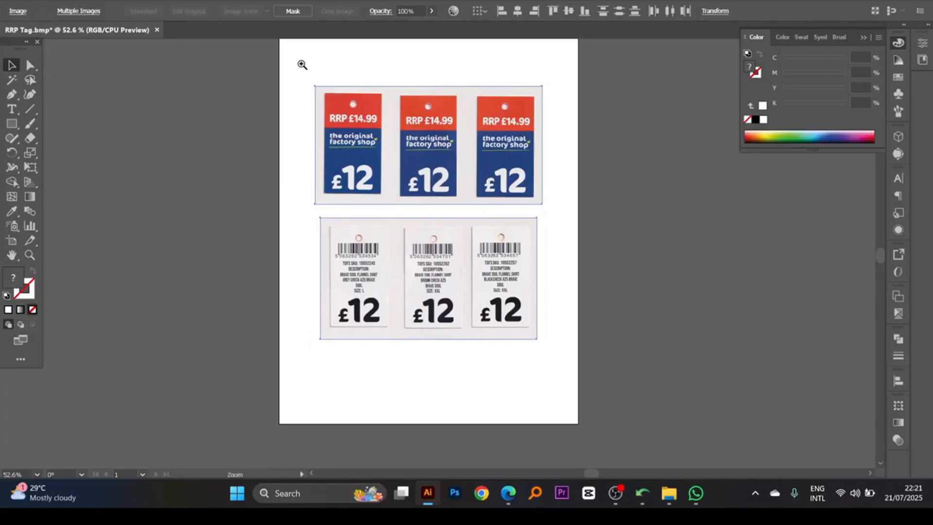
{"action": "left_click_drag", "start_coordinate": [295, 64], "coordinate": [559, 367]}
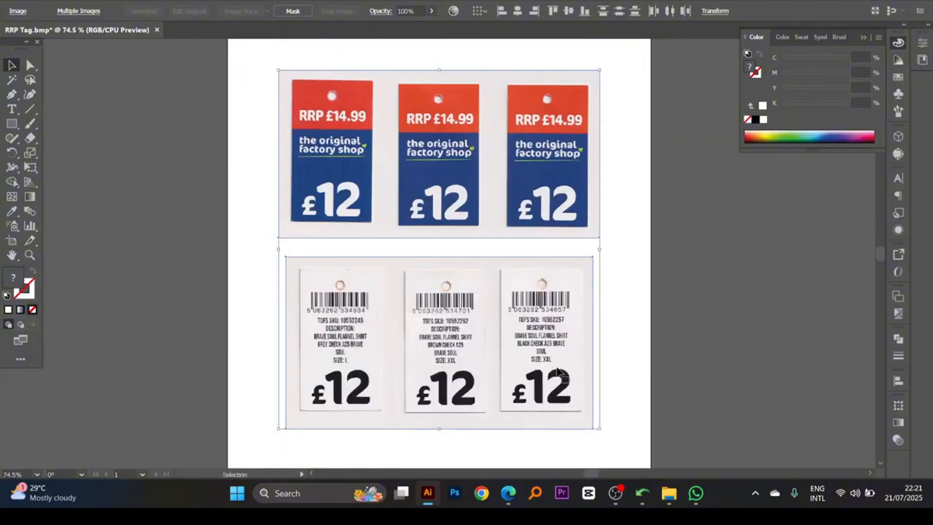
{"action": "left_click", "coordinate": [616, 259]}
{"action": "left_click_drag", "start_coordinate": [624, 208], "coordinate": [504, 350]}
{"action": "key", "text": "z"}
{"action": "left_click_drag", "start_coordinate": [485, 336], "coordinate": [484, 332]}
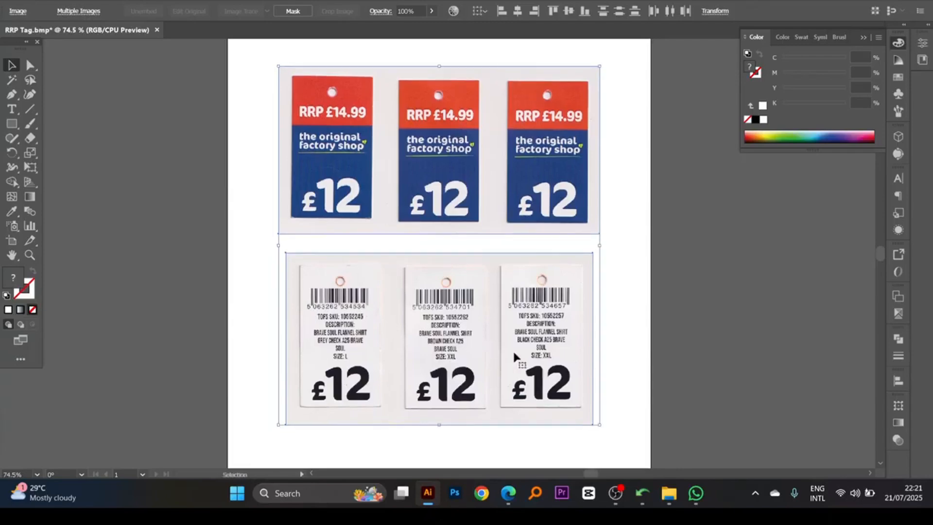
{"action": "left_click", "coordinate": [621, 338]}
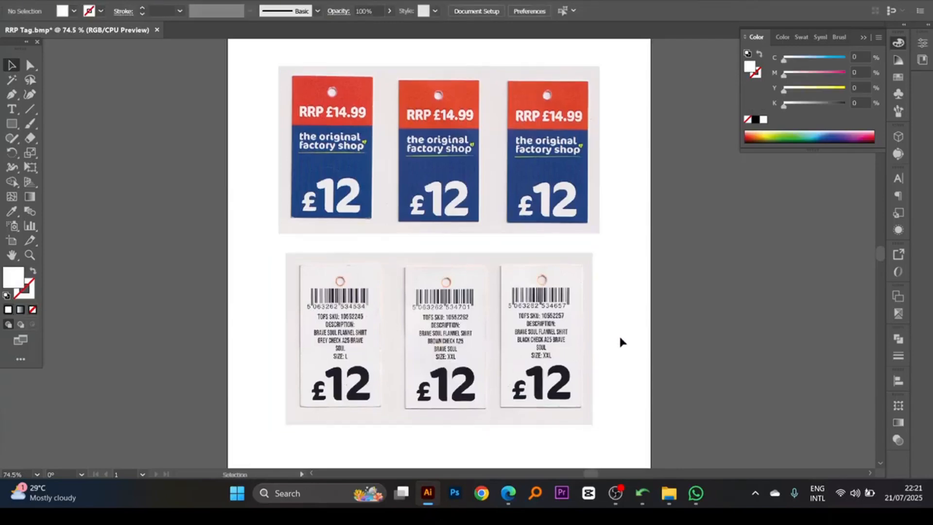
{"action": "left_click", "coordinate": [577, 296]}
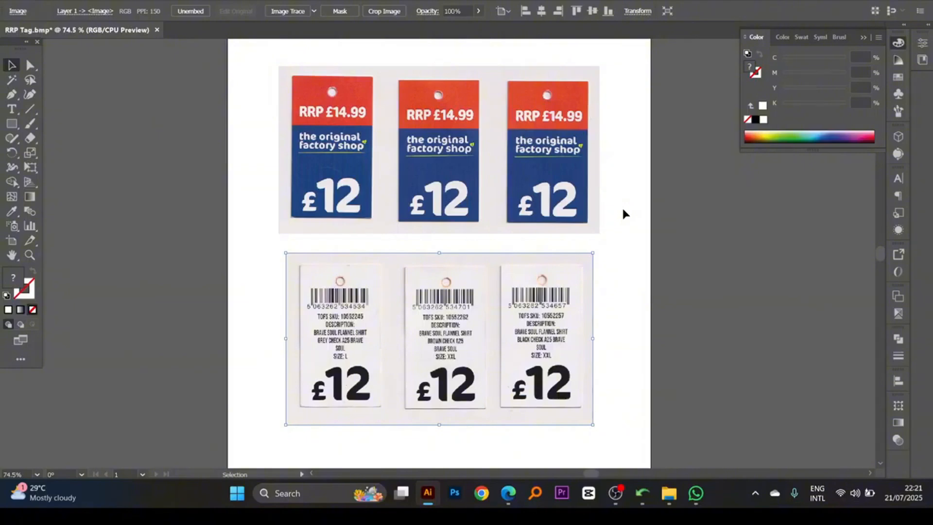
{"action": "key", "text": "space"}
{"action": "left_click_drag", "start_coordinate": [538, 307], "coordinate": [539, 293]}
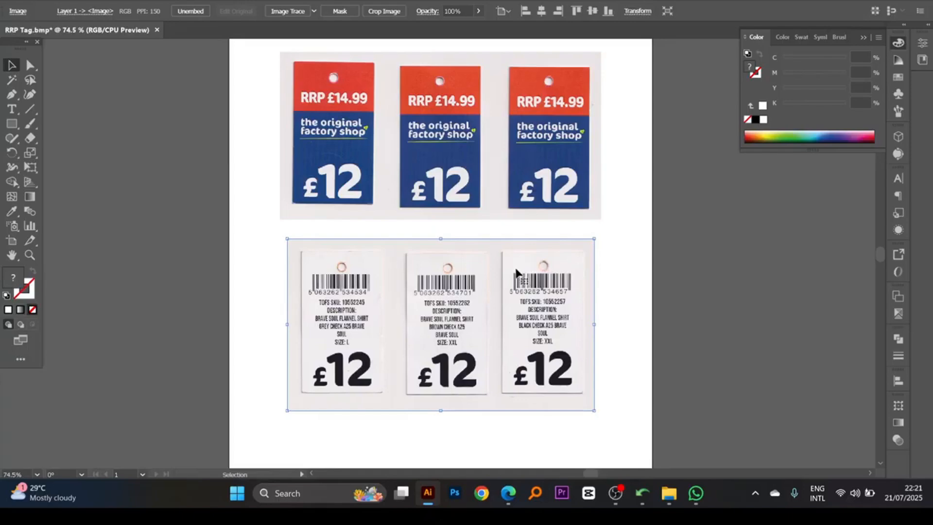
{"action": "scroll", "coordinate": [505, 258], "scroll_direction": "up", "scroll_amount": 1}
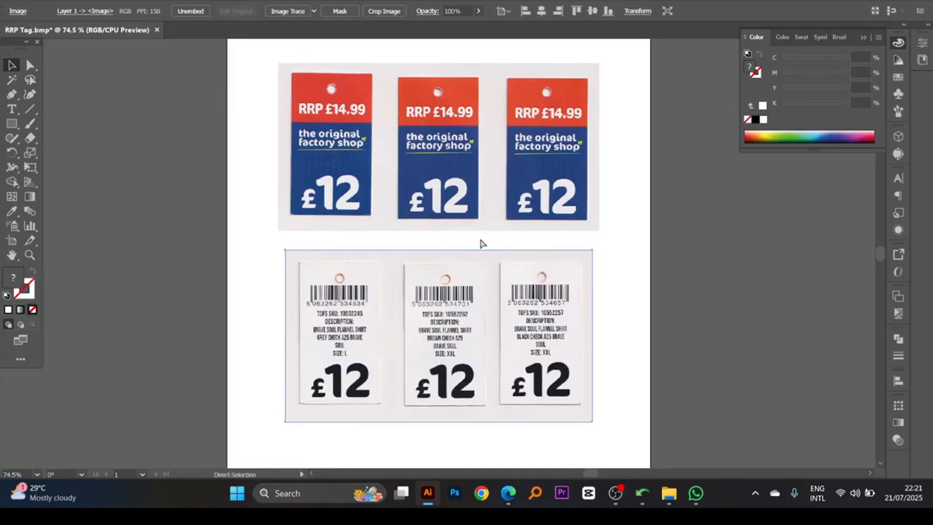
{"action": "scroll", "coordinate": [480, 245], "scroll_direction": "up", "scroll_amount": 1}
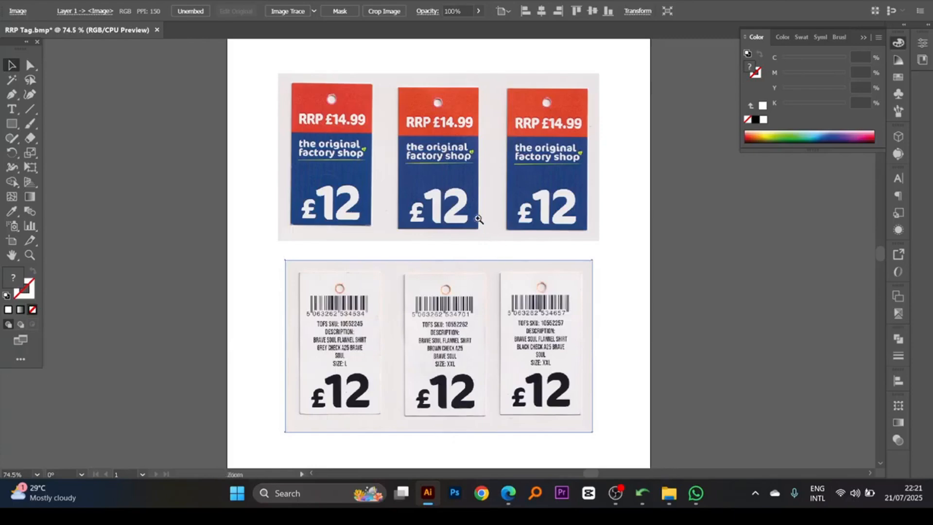
{"action": "scroll", "coordinate": [419, 159], "scroll_direction": "up", "scroll_amount": 1}
{"action": "key", "text": "ctrl+space"}
{"action": "left_click_drag", "start_coordinate": [289, 119], "coordinate": [555, 249]}
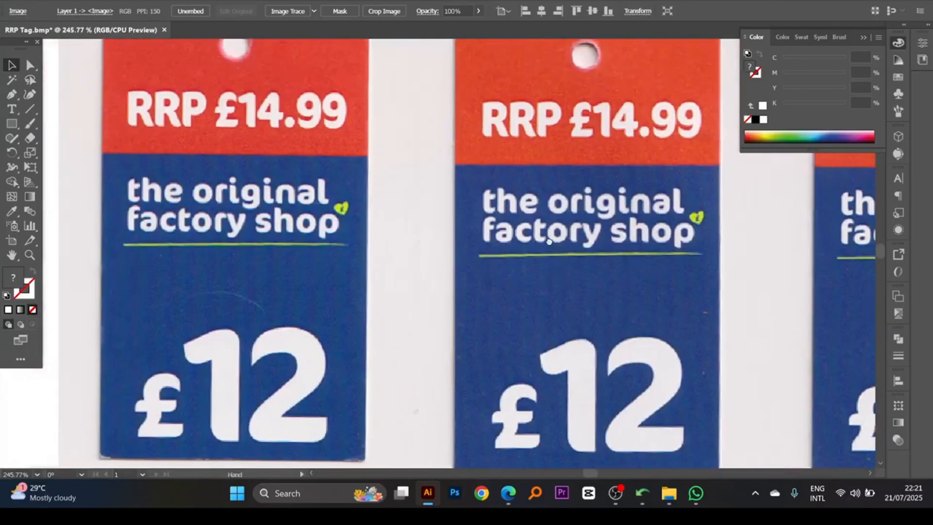
{"action": "key", "text": "ctrl+minus"}
{"action": "key", "text": "ctrl+minus"}
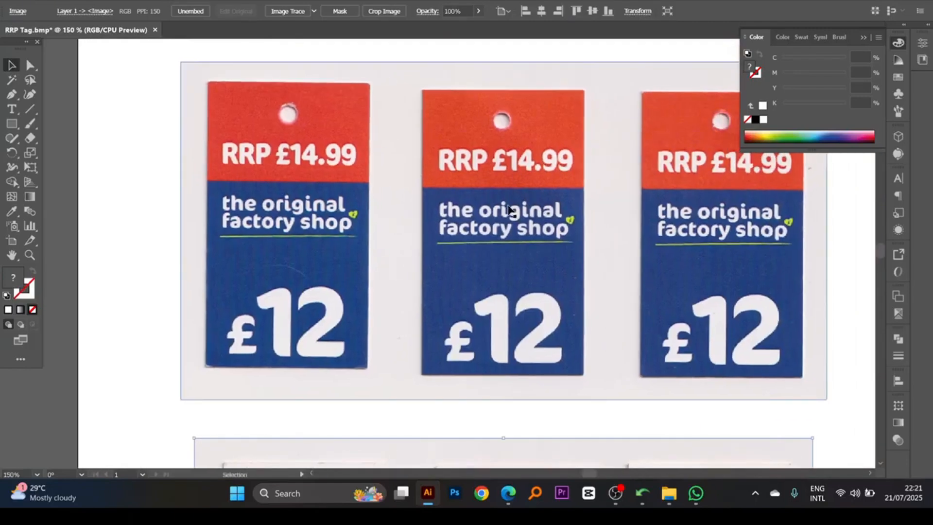
{"action": "key", "text": "space"}
{"action": "left_click_drag", "start_coordinate": [493, 209], "coordinate": [492, 192]}
{"action": "key", "text": "ctrl+minus"}
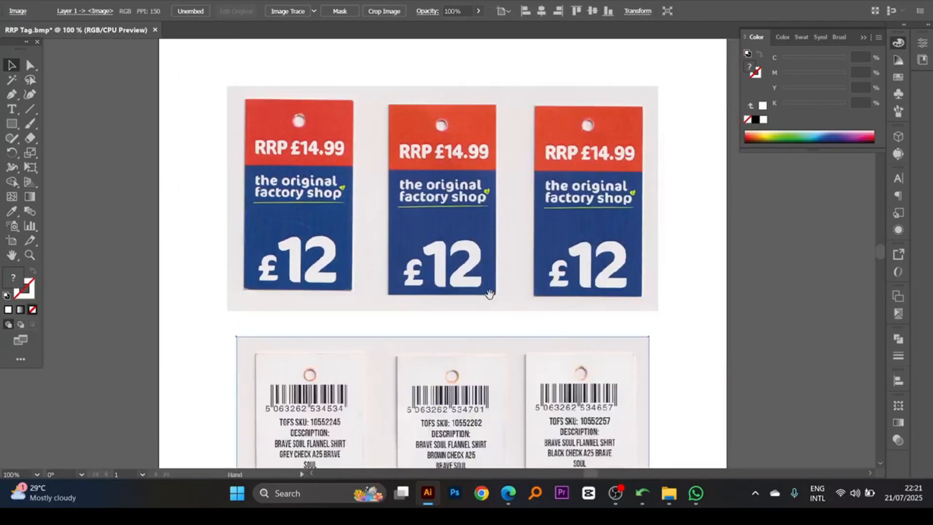
- Examine the scanned back tags up close, including their barcodes, SKU numbers, descriptions, sizes and prices
{"action": "scroll", "coordinate": [485, 291], "scroll_direction": "down", "scroll_amount": 3}
{"action": "key", "text": "space"}
{"action": "left_click_drag", "start_coordinate": [474, 263], "coordinate": [467, 216]}
{"action": "key", "text": "ctrl+space"}
{"action": "left_click_drag", "start_coordinate": [389, 259], "coordinate": [562, 362]}
{"action": "key", "text": "space"}
{"action": "left_click_drag", "start_coordinate": [518, 284], "coordinate": [527, 308]}
{"action": "key", "text": "ctrl+alt+space"}
{"action": "left_click", "coordinate": [469, 249], "text": "ctrl+alt"}
{"action": "left_click", "coordinate": [469, 249], "text": "ctrl+alt"}
{"action": "left_click", "coordinate": [469, 249], "text": "ctrl+alt"}
{"action": "left_click", "coordinate": [469, 249], "text": "ctrl+alt"}
{"action": "left_click", "coordinate": [469, 249], "text": "ctrl+alt"}
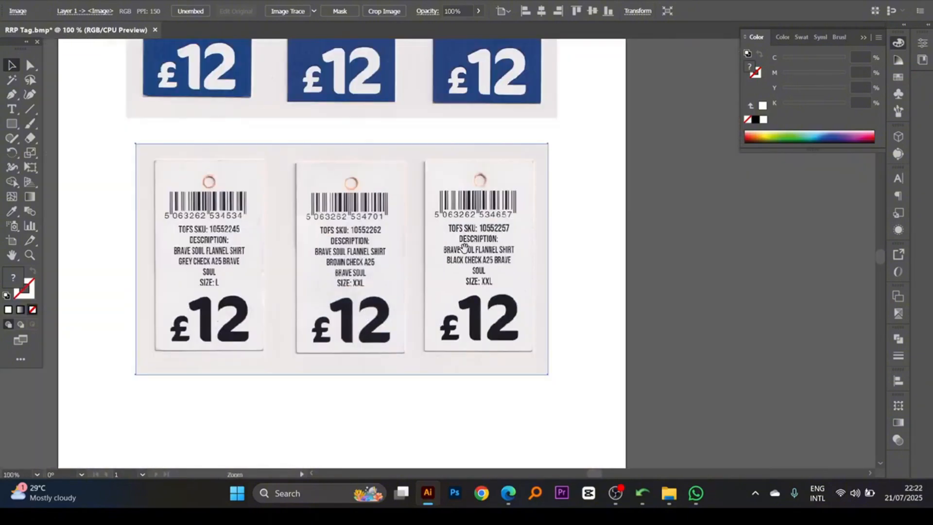
{"action": "key", "text": "space"}
{"action": "mouse_move", "coordinate": [426, 243]}
{"action": "left_mouse_down"}
{"action": "mouse_move", "coordinate": [523, 254]}
{"action": "mouse_move", "coordinate": [536, 273]}
{"action": "left_mouse_up"}
{"action": "key", "text": "ctrl+space"}
{"action": "key", "text": "space"}
{"action": "key", "text": "ctrl+space"}
{"action": "left_click", "coordinate": [510, 238], "text": "ctrl+alt"}
{"action": "key", "text": "space"}
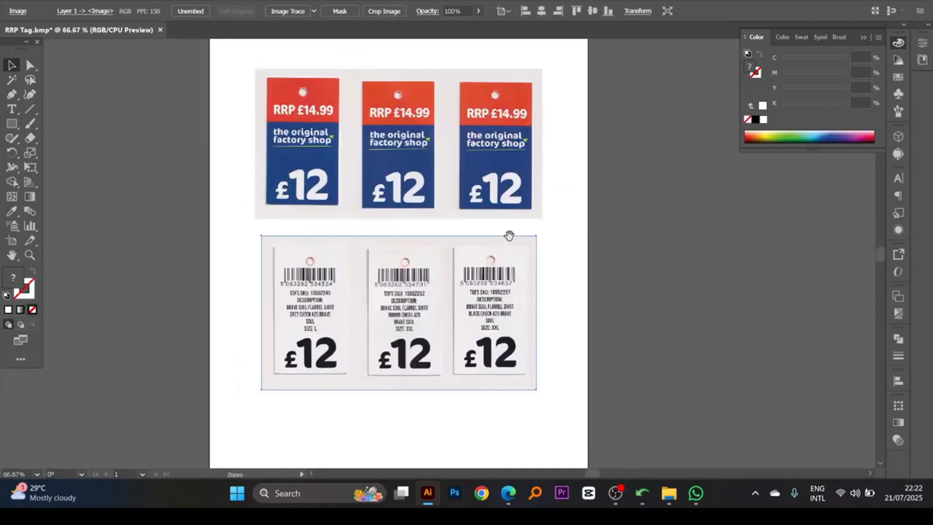
{"action": "left_click_drag", "start_coordinate": [506, 231], "coordinate": [506, 260]}
{"action": "key", "text": "space"}
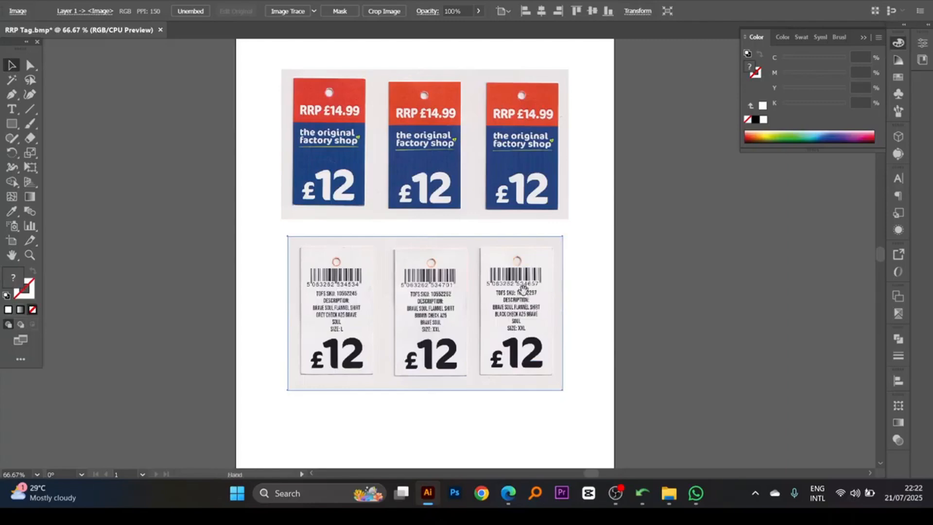
{"action": "left_click_drag", "start_coordinate": [524, 293], "coordinate": [525, 279]}
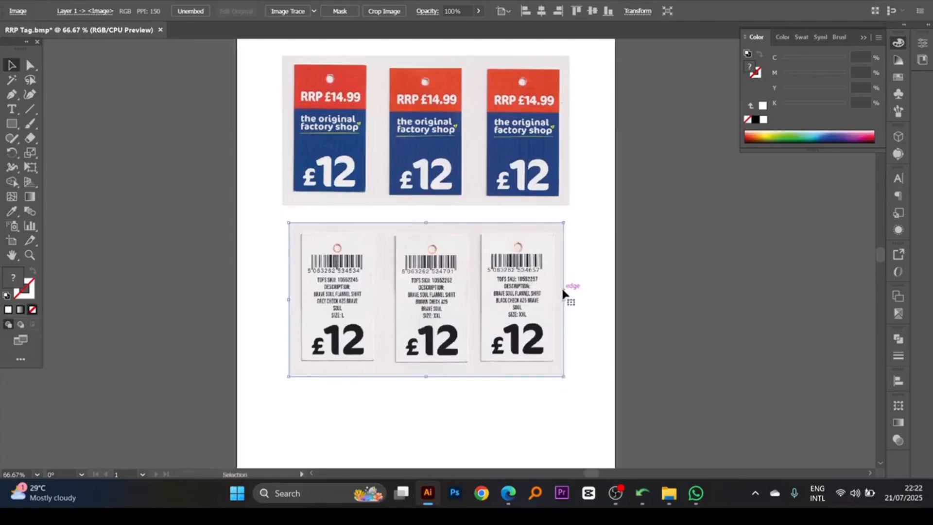
- Move the front-tags image down so that it sits just above the back-tags image
{"action": "left_click", "coordinate": [591, 259]}
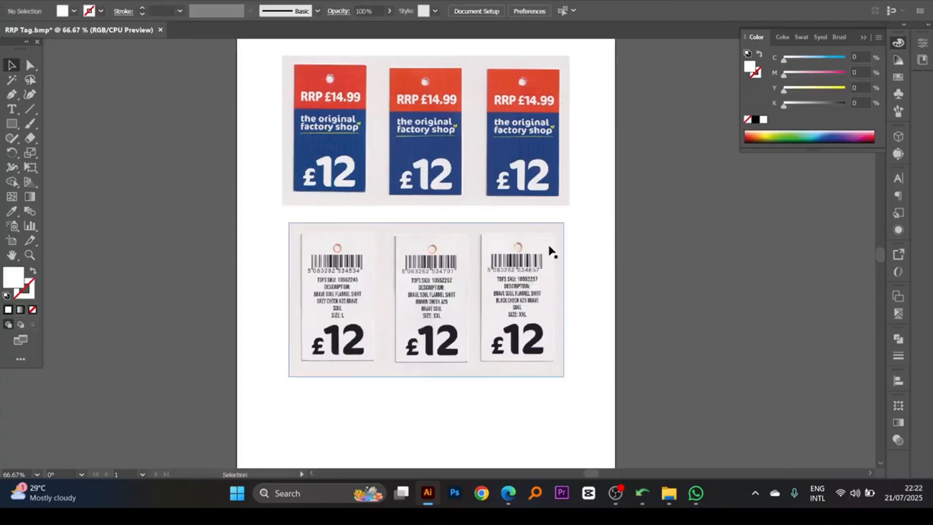
{"action": "key", "text": "space"}
{"action": "left_click_drag", "start_coordinate": [515, 248], "coordinate": [517, 254]}
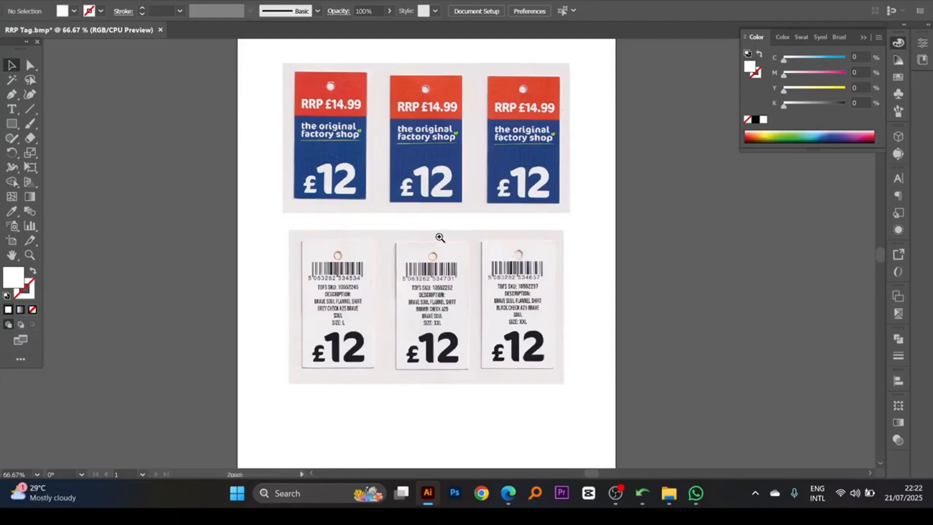
{"action": "scroll", "coordinate": [437, 235], "scroll_direction": "up", "scroll_amount": 1}
{"action": "scroll", "coordinate": [445, 233], "scroll_direction": "down", "scroll_amount": 1}
{"action": "left_click_drag", "start_coordinate": [445, 216], "coordinate": [445, 229]}
{"action": "key", "text": "space"}
{"action": "left_click_drag", "start_coordinate": [477, 273], "coordinate": [477, 267]}
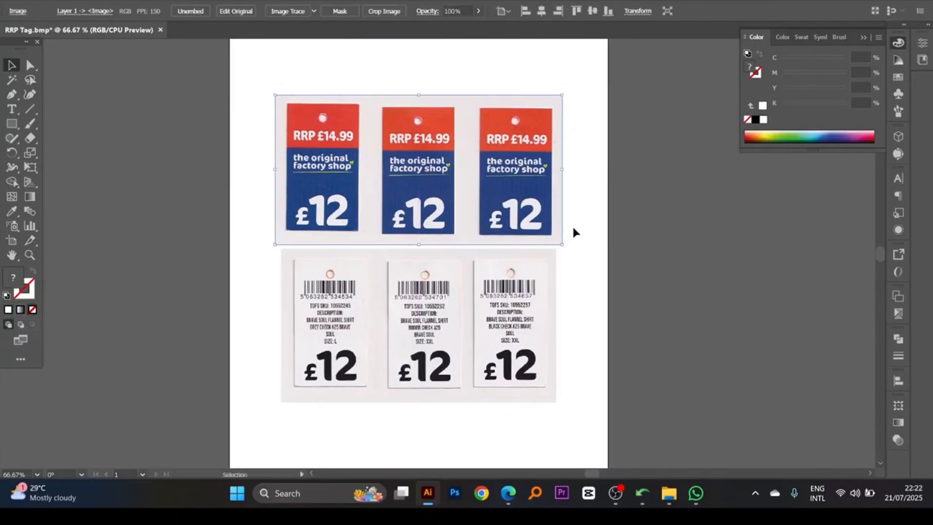
{"action": "left_click", "coordinate": [574, 219]}
- Compare the front tags' design with the variable barcode, SKU, description and size details on the back tags
{"action": "key", "text": "a"}
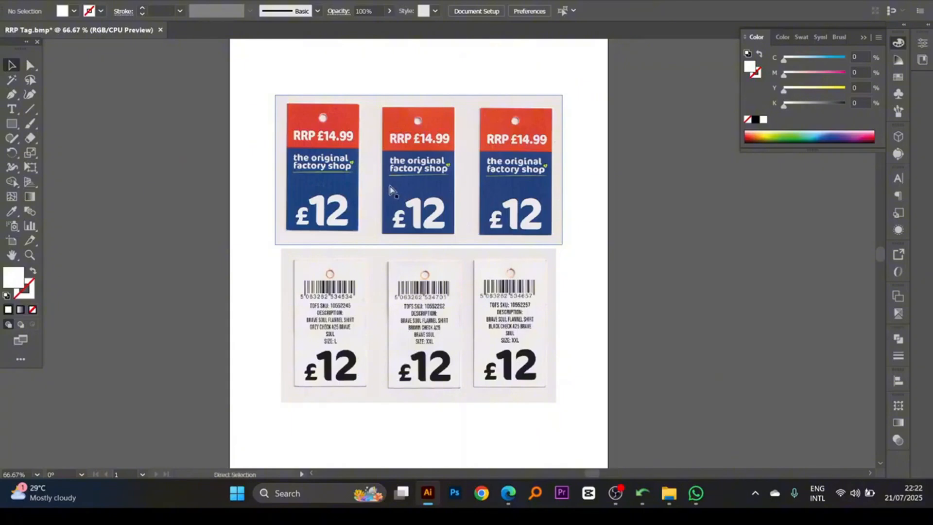
{"action": "left_click_drag", "start_coordinate": [258, 89], "coordinate": [462, 306]}
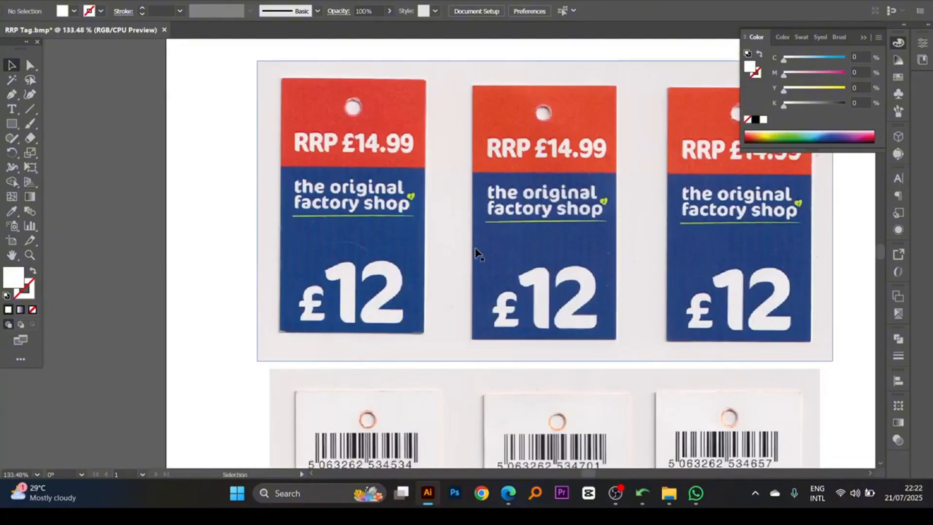
{"action": "left_click", "coordinate": [475, 249]}
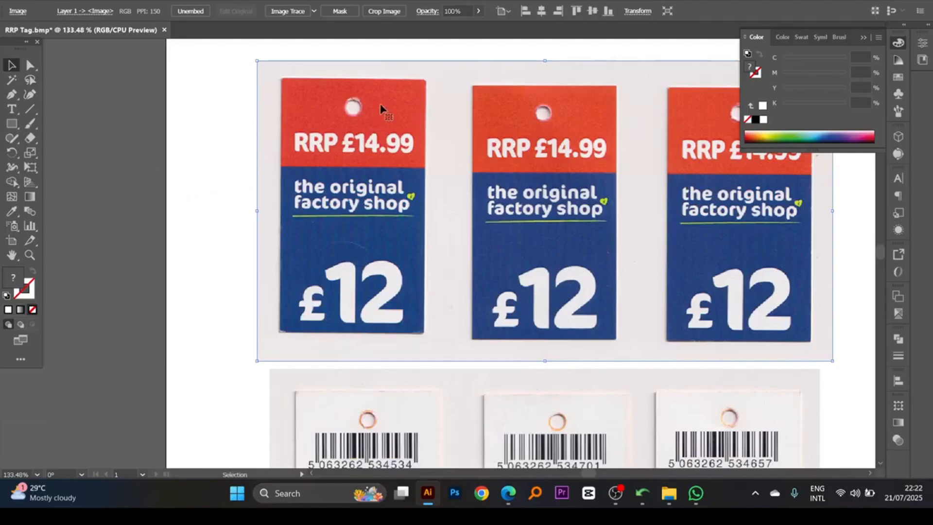
{"action": "key", "text": "ctrl+1"}
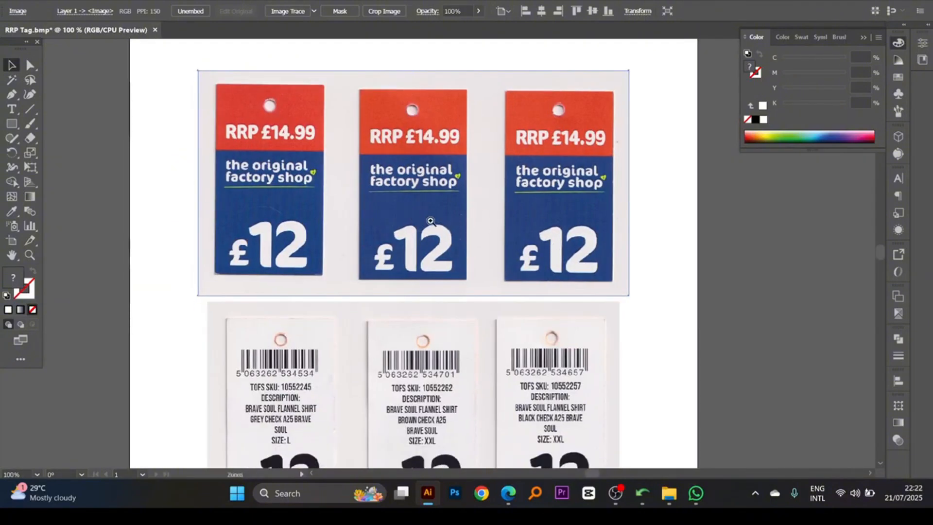
{"action": "scroll", "coordinate": [432, 216], "scroll_direction": "down", "scroll_amount": 5}
{"action": "left_click_drag", "start_coordinate": [434, 214], "coordinate": [428, 152]}
{"action": "left_click", "coordinate": [411, 260], "text": "ctrl"}
{"action": "left_click_drag", "start_coordinate": [425, 234], "coordinate": [414, 252]}
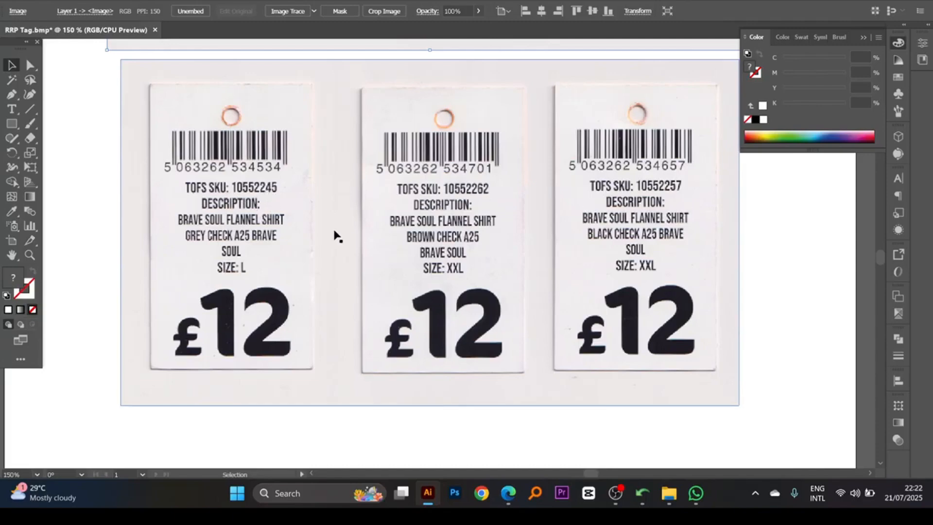
{"action": "scroll", "coordinate": [301, 233], "scroll_direction": "down", "scroll_amount": 1}
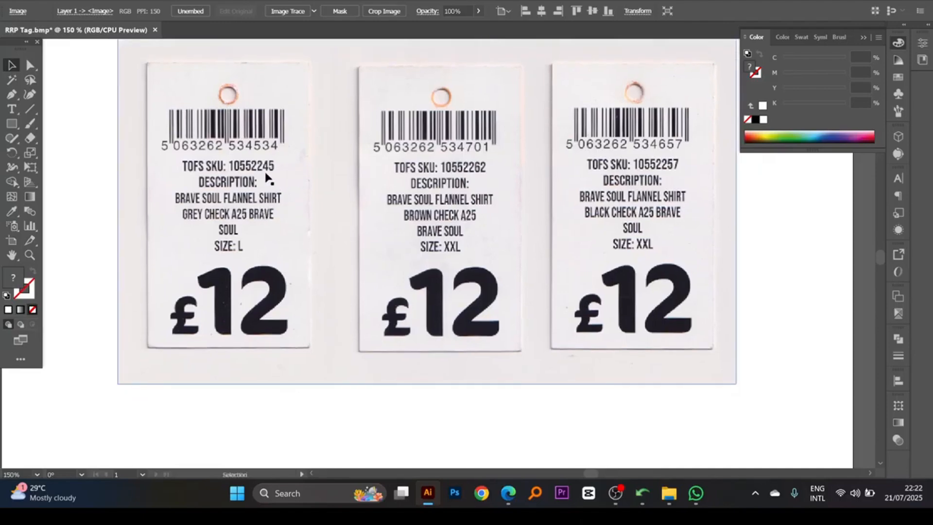
{"action": "scroll", "coordinate": [271, 236], "scroll_direction": "down", "scroll_amount": 1}
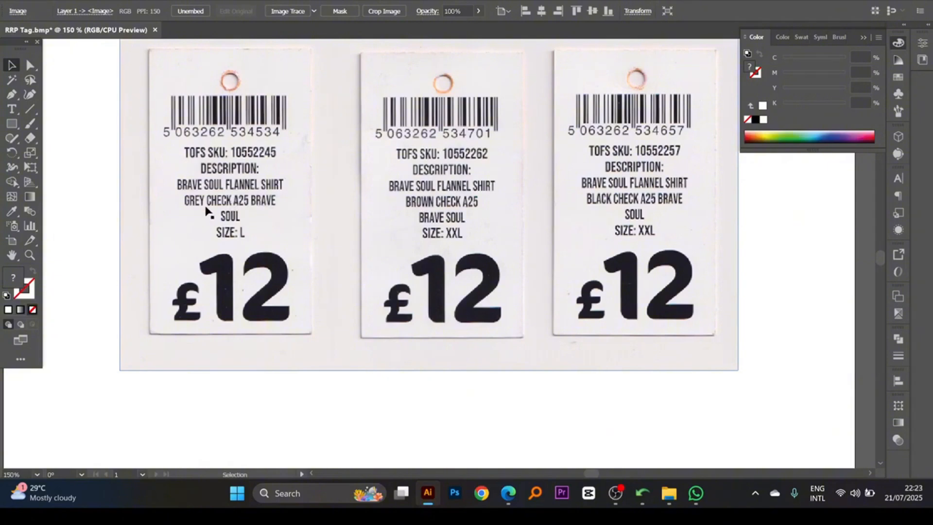
{"action": "scroll", "coordinate": [238, 246], "scroll_direction": "down", "scroll_amount": 1}
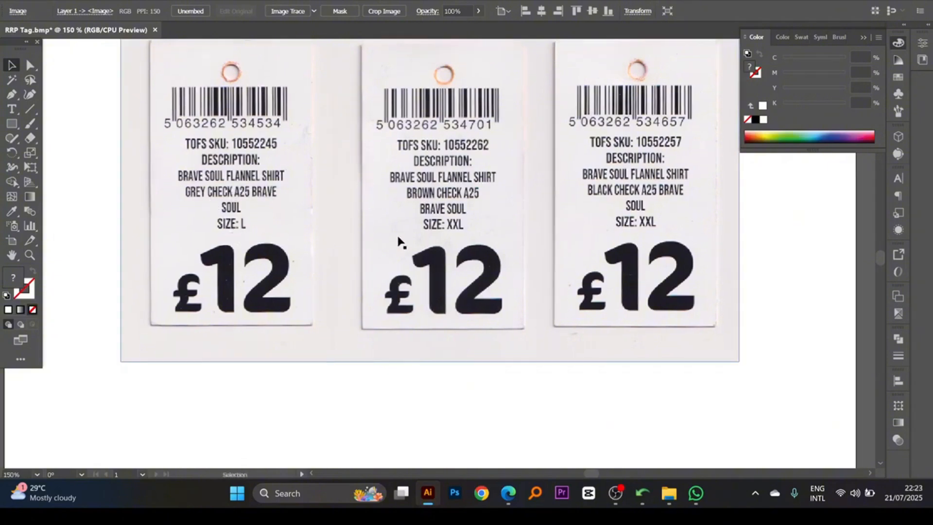
{"action": "left_click", "coordinate": [488, 214], "text": "ctrl+alt"}
{"action": "left_click", "coordinate": [488, 215], "text": "ctrl+alt"}
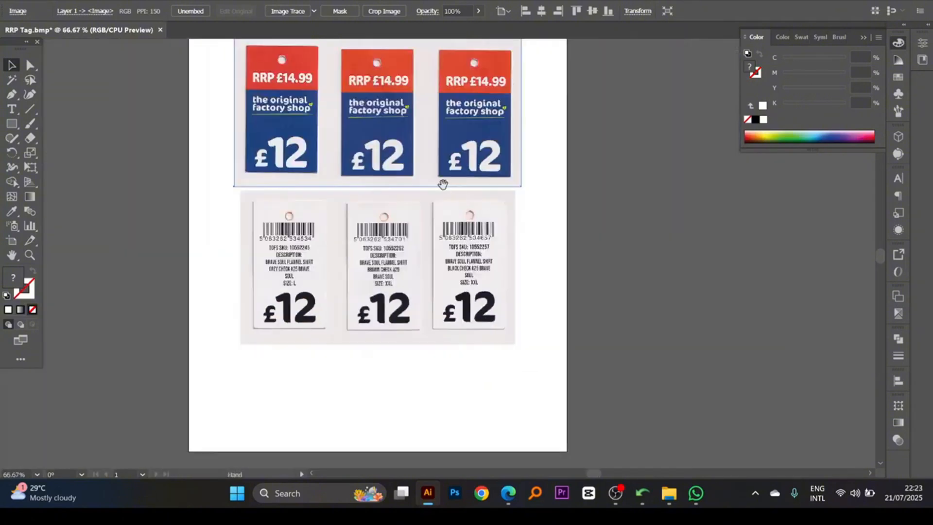
{"action": "left_click_drag", "start_coordinate": [442, 184], "coordinate": [508, 224]}
{"action": "left_click", "coordinate": [458, 195], "text": "ctrl"}
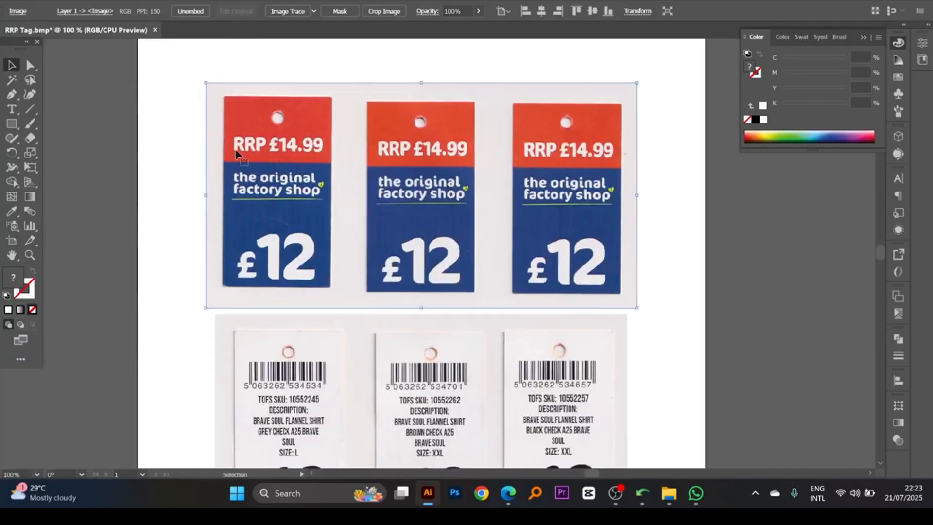
- Draw a rectangle about 1.55 by 2.74 in over the first front tag and give it a white stroke with no fill
{"action": "left_click", "coordinate": [13, 125]}
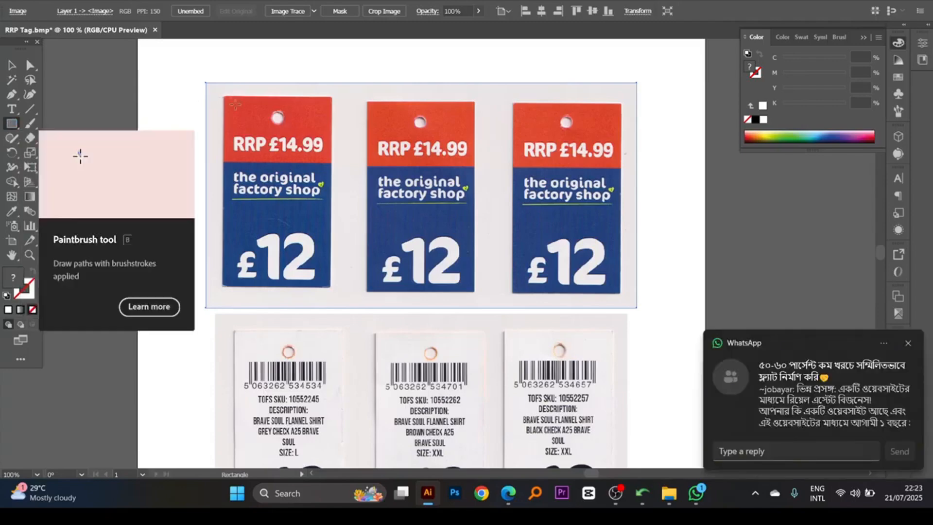
{"action": "left_click_drag", "start_coordinate": [224, 93], "coordinate": [330, 288]}
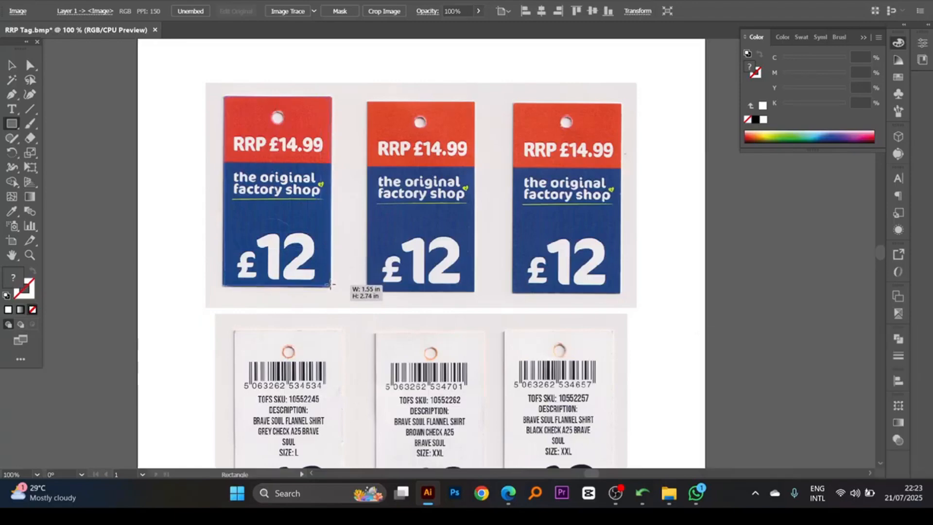
{"action": "left_click", "coordinate": [15, 68]}
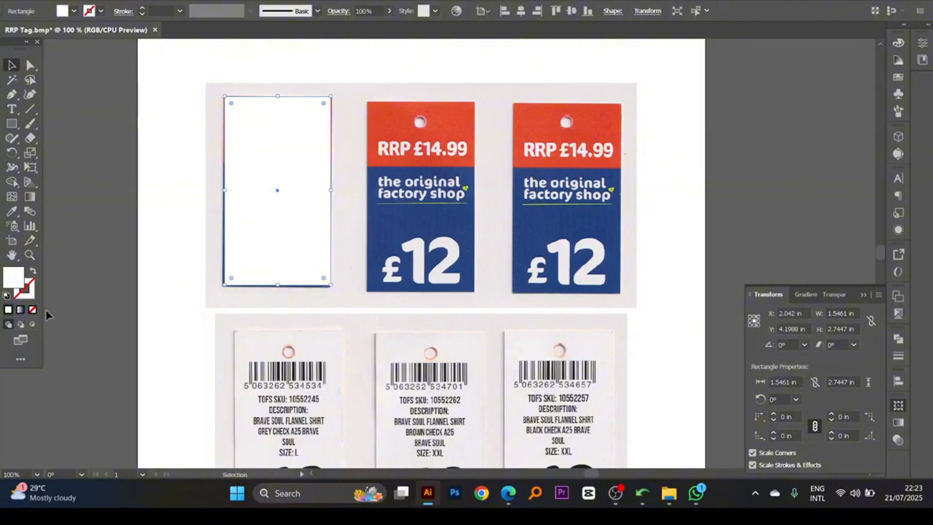
{"action": "left_click", "coordinate": [34, 272]}
- Rotate the front-tags image by about 0.78° to straighten the first tag against the rectangle outline
{"action": "mouse_move", "coordinate": [365, 217]}
{"action": "left_mouse_down"}
{"action": "mouse_move", "coordinate": [430, 219]}
{"action": "mouse_move", "coordinate": [405, 219]}
{"action": "mouse_move", "coordinate": [403, 189]}
{"action": "left_mouse_up"}
{"action": "left_click", "coordinate": [392, 207], "text": "ctrl"}
{"action": "left_click", "coordinate": [394, 201], "text": "ctrl"}
{"action": "left_click", "coordinate": [425, 230], "text": "ctrl+alt"}
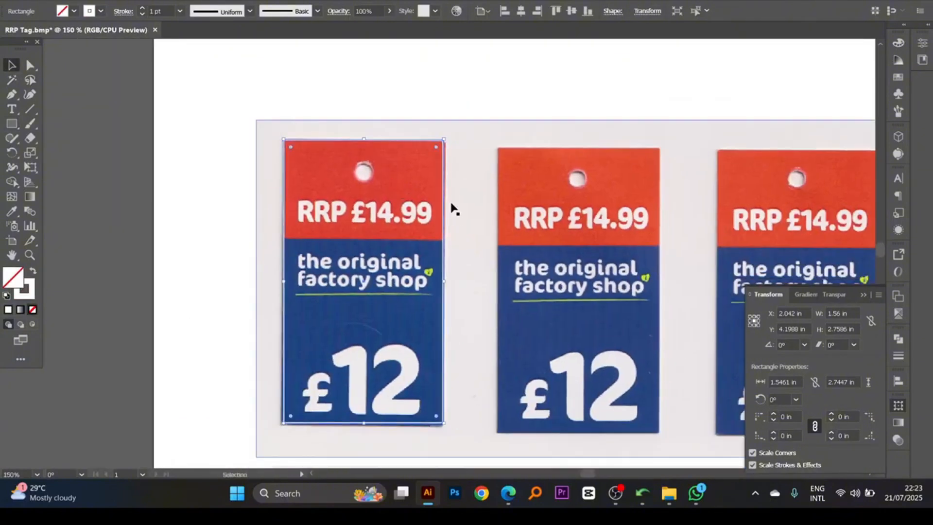
{"action": "left_click_drag", "start_coordinate": [448, 222], "coordinate": [442, 190]}
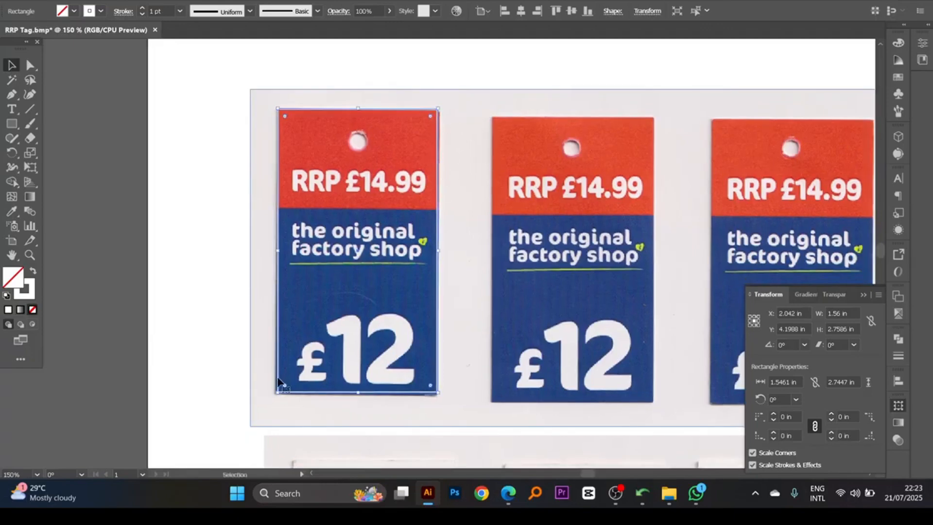
{"action": "left_click", "coordinate": [478, 254], "text": "ctrl+alt"}
{"action": "left_click_drag", "start_coordinate": [466, 235], "coordinate": [449, 205]}
{"action": "left_click", "coordinate": [442, 236], "text": "ctrl"}
{"action": "left_click", "coordinate": [448, 203]}
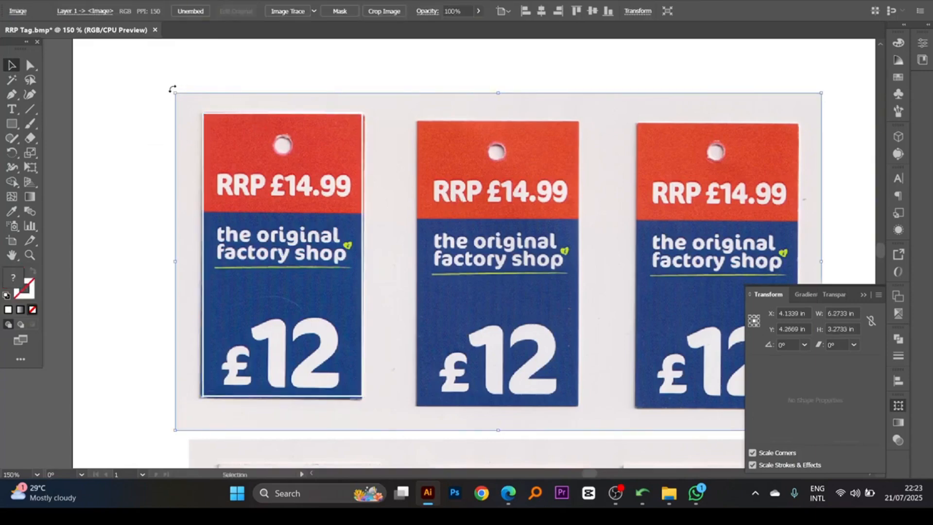
{"action": "left_click_drag", "start_coordinate": [172, 89], "coordinate": [170, 93]}
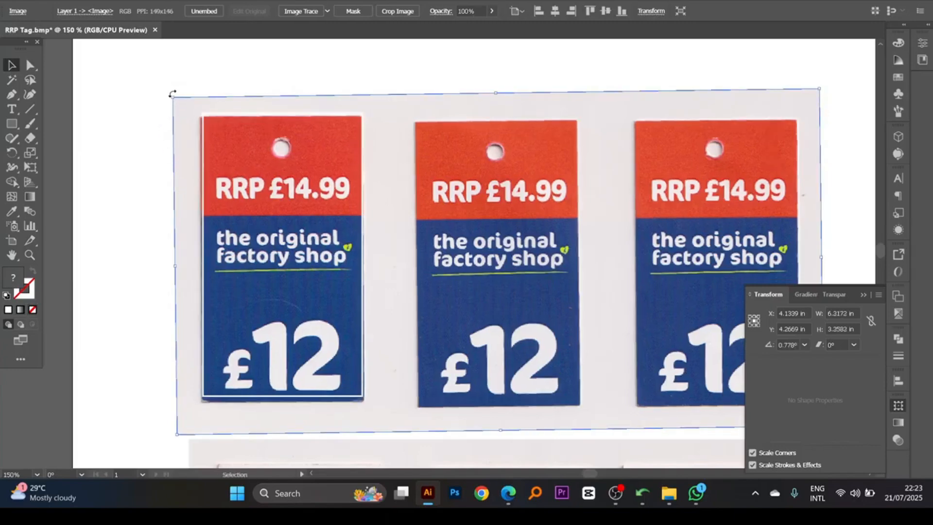
- Reduce the front-tags image's rotation to about 0.35° and fit the rectangle outline to the first tag, about 1.56 by 2.77 in
{"action": "left_click_drag", "start_coordinate": [172, 93], "coordinate": [168, 91]}
{"action": "left_click_drag", "start_coordinate": [296, 332], "coordinate": [304, 294]}
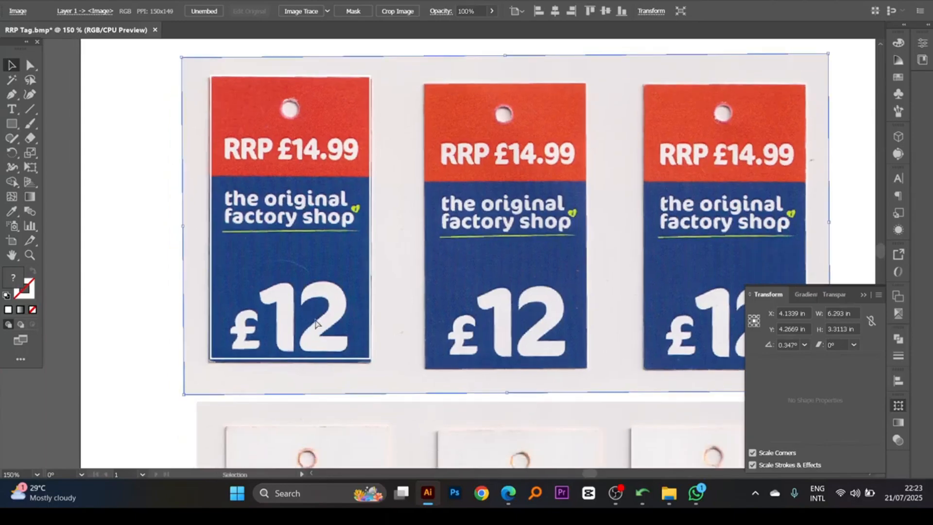
{"action": "left_click", "coordinate": [302, 360]}
{"action": "left_click_drag", "start_coordinate": [295, 360], "coordinate": [294, 362]}
{"action": "left_click_drag", "start_coordinate": [316, 304], "coordinate": [326, 316]}
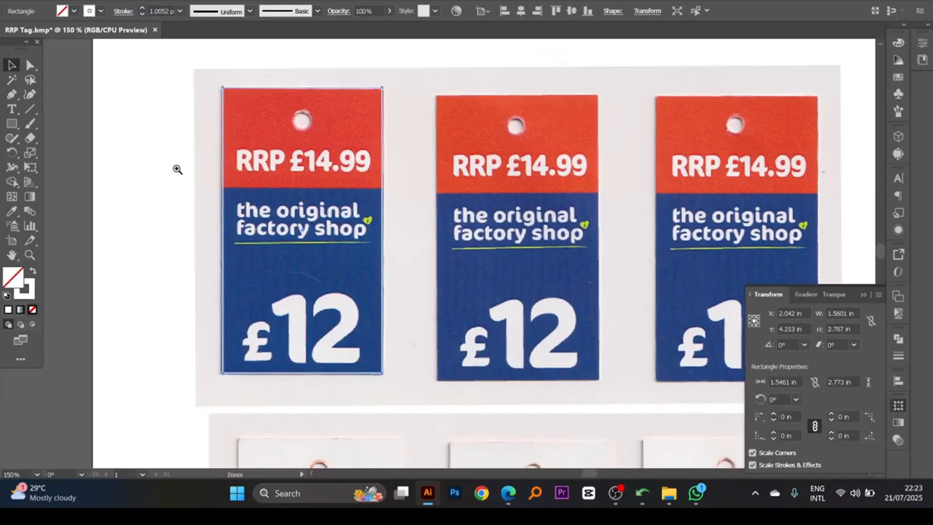
{"action": "left_click_drag", "start_coordinate": [171, 151], "coordinate": [368, 304]}
{"action": "left_click_drag", "start_coordinate": [301, 286], "coordinate": [301, 294]}
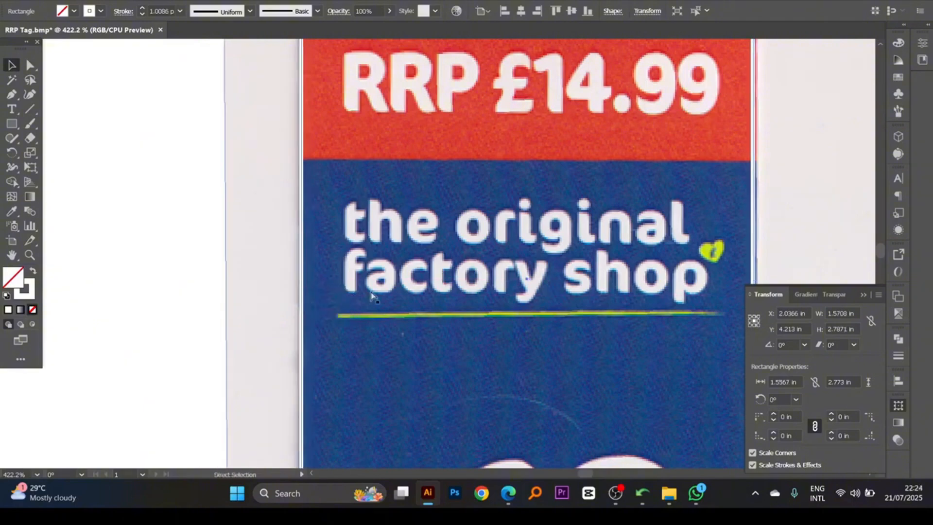
- Examine how the rectangle outline fits the edges of the first front tag
{"action": "left_click", "coordinate": [417, 285], "text": "ctrl+alt"}
{"action": "left_click", "coordinate": [417, 285], "text": "ctrl+alt"}
{"action": "left_click", "coordinate": [629, 240], "text": "ctrl+alt"}
{"action": "left_click_drag", "start_coordinate": [629, 240], "coordinate": [468, 217]}
{"action": "left_click", "coordinate": [502, 245], "text": "ctrl+alt"}
{"action": "left_click", "coordinate": [501, 246], "text": "ctrl+alt"}
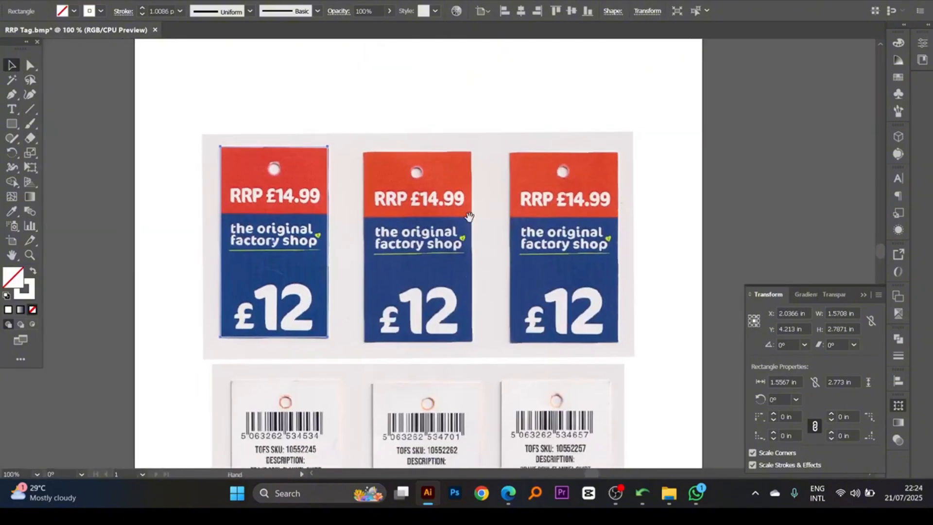
{"action": "left_click", "coordinate": [425, 223]}
{"action": "key", "text": "a"}
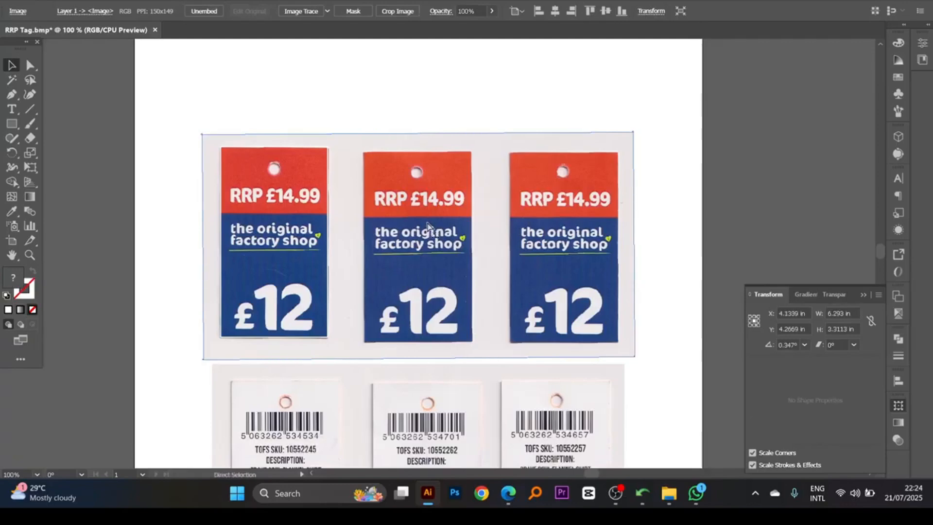
{"action": "key", "text": "ctrl+shift+a"}
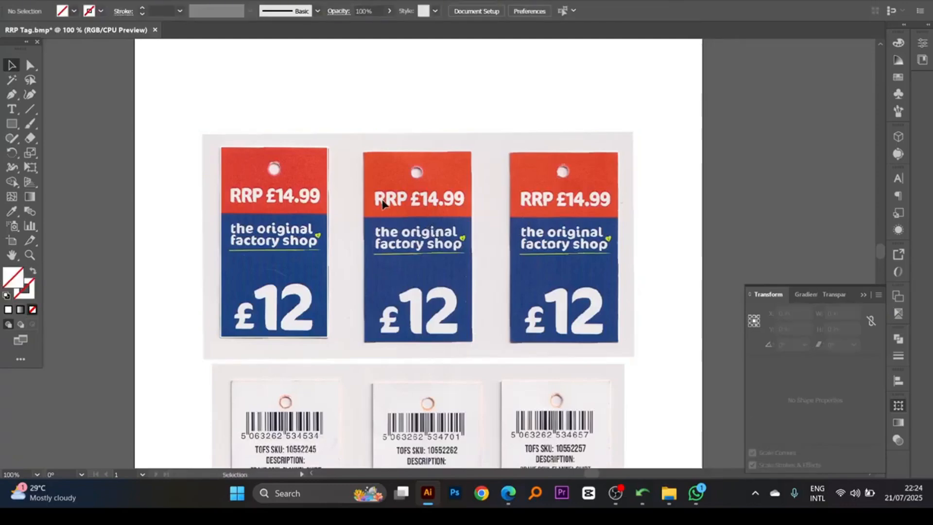
{"action": "left_click_drag", "start_coordinate": [465, 255], "coordinate": [542, 287]}
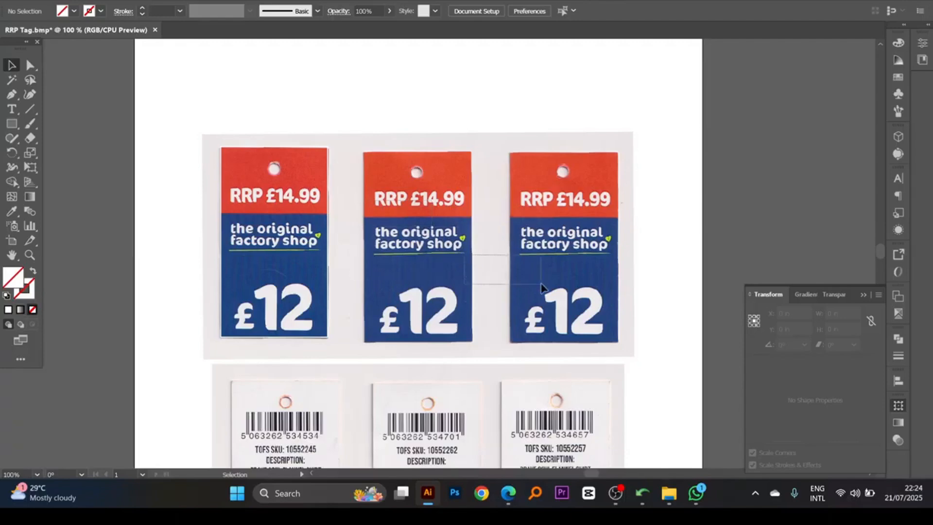
- Change the stroke of the first tag's outline rectangle to yellow, with Y at 100%
{"action": "mouse_move", "coordinate": [345, 243]}
{"action": "left_mouse_down"}
{"action": "mouse_move", "coordinate": [411, 241]}
{"action": "mouse_move", "coordinate": [390, 237]}
{"action": "mouse_move", "coordinate": [357, 253]}
{"action": "left_mouse_up"}
{"action": "scroll", "coordinate": [361, 224], "scroll_direction": "up", "scroll_amount": 2}
{"action": "left_click_drag", "start_coordinate": [401, 218], "coordinate": [358, 195]}
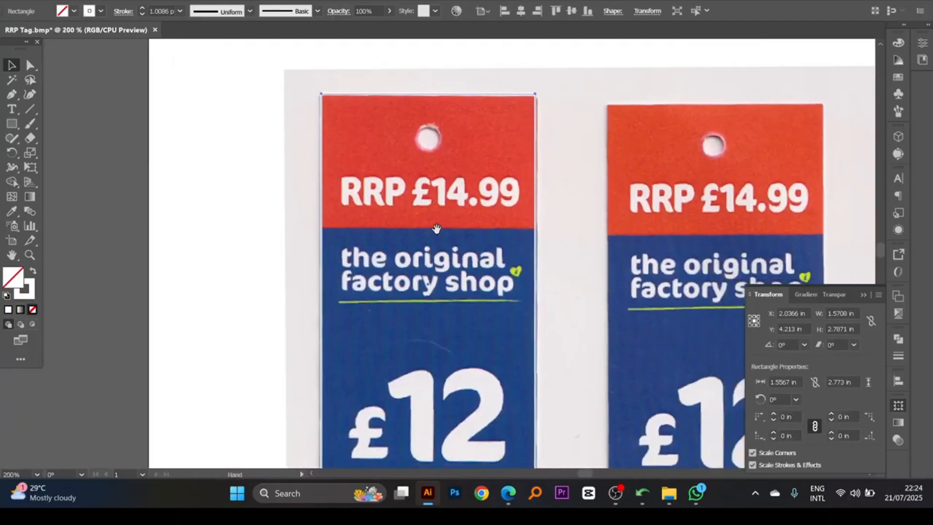
{"action": "left_click_drag", "start_coordinate": [437, 229], "coordinate": [419, 212]}
{"action": "left_click_drag", "start_coordinate": [475, 257], "coordinate": [452, 237]}
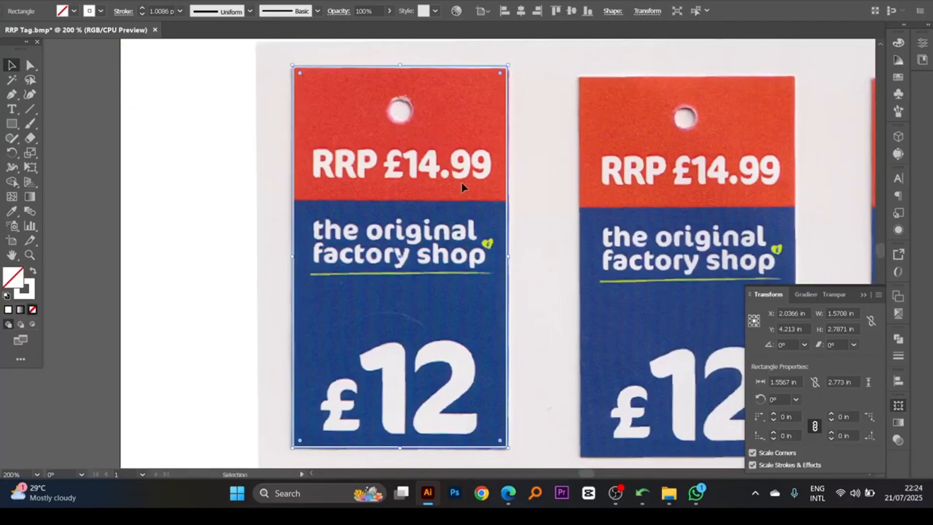
{"action": "left_click_drag", "start_coordinate": [457, 248], "coordinate": [401, 247]}
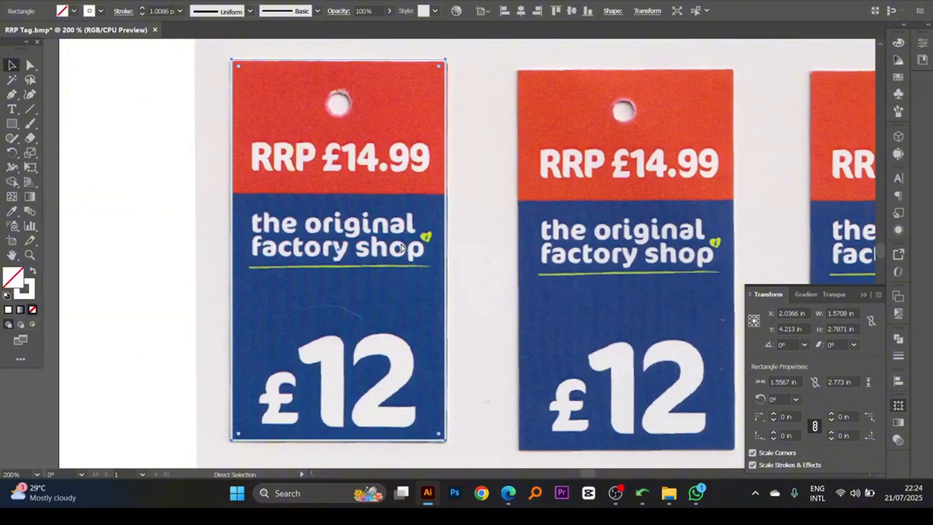
{"action": "key", "text": "v"}
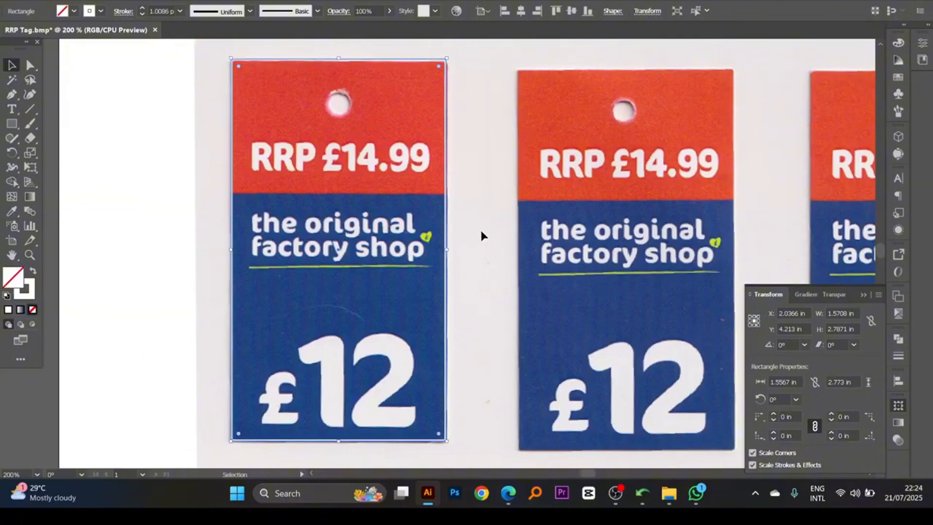
{"action": "left_click", "coordinate": [30, 289]}
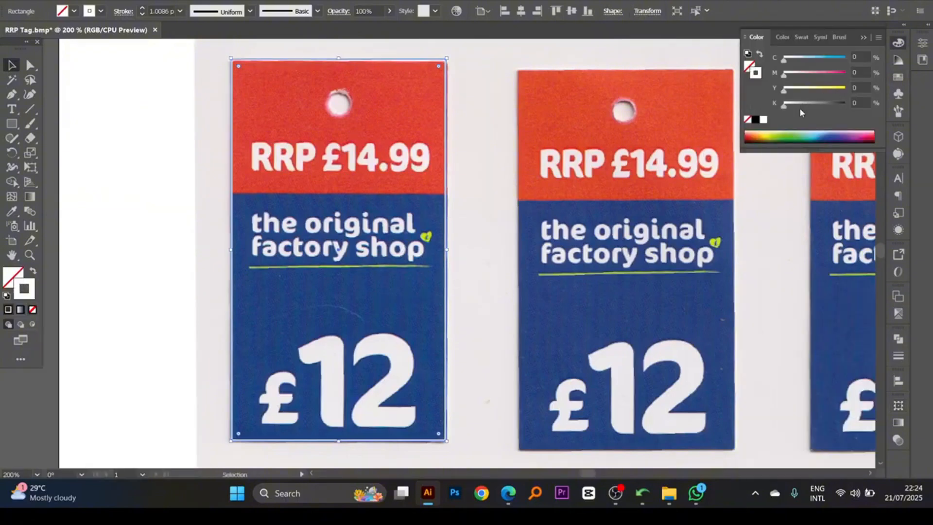
{"action": "left_click_drag", "start_coordinate": [784, 89], "coordinate": [845, 89]}
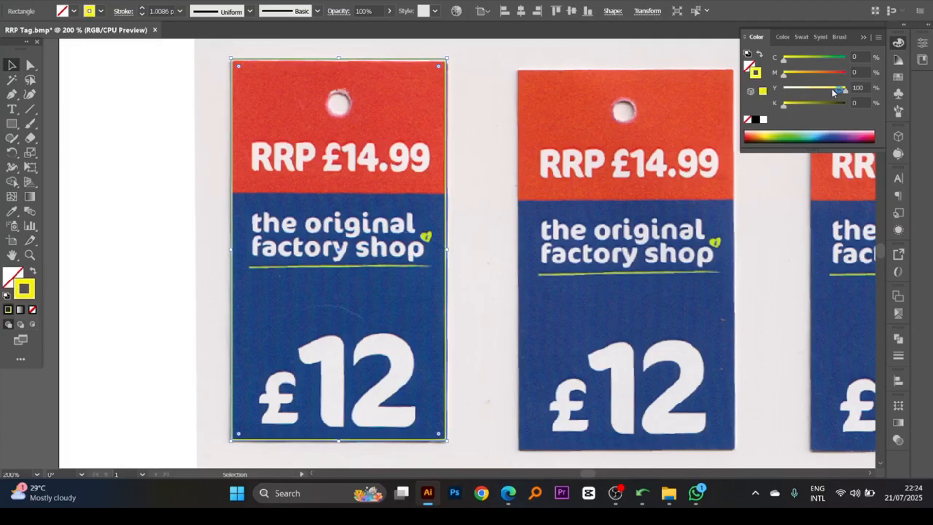
{"action": "left_click", "coordinate": [459, 257]}
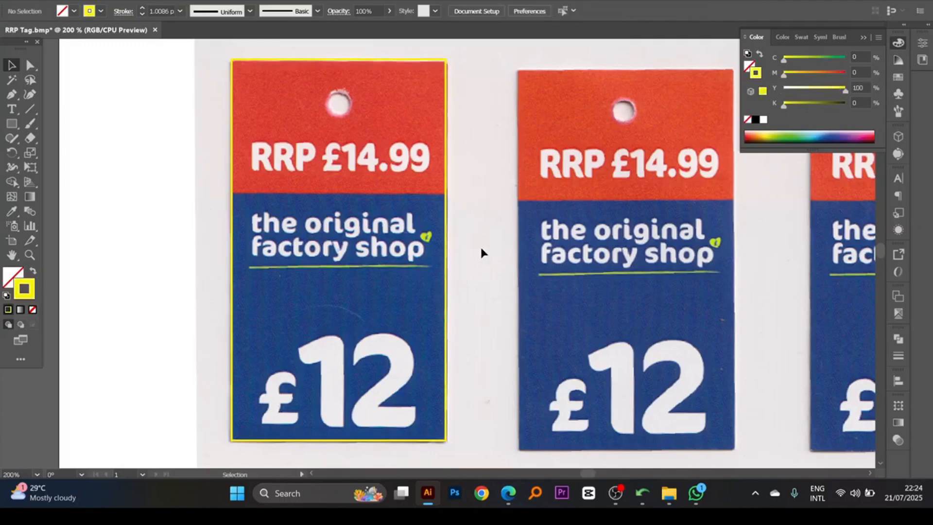
- Duplicate the first tag's outline rectangle and shorten the copy so that it frames only the red upper section
{"action": "left_click_drag", "start_coordinate": [481, 253], "coordinate": [418, 296]}
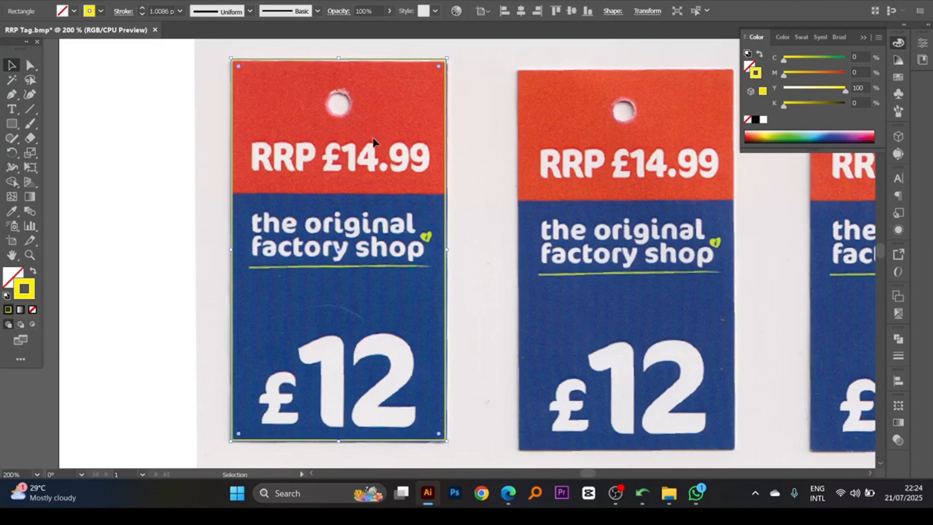
{"action": "key", "text": "a"}
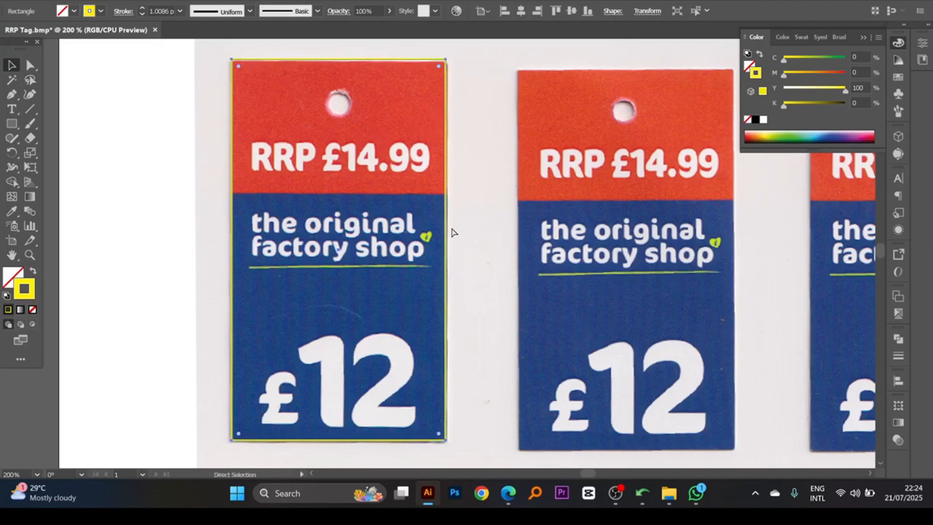
{"action": "key", "text": "v"}
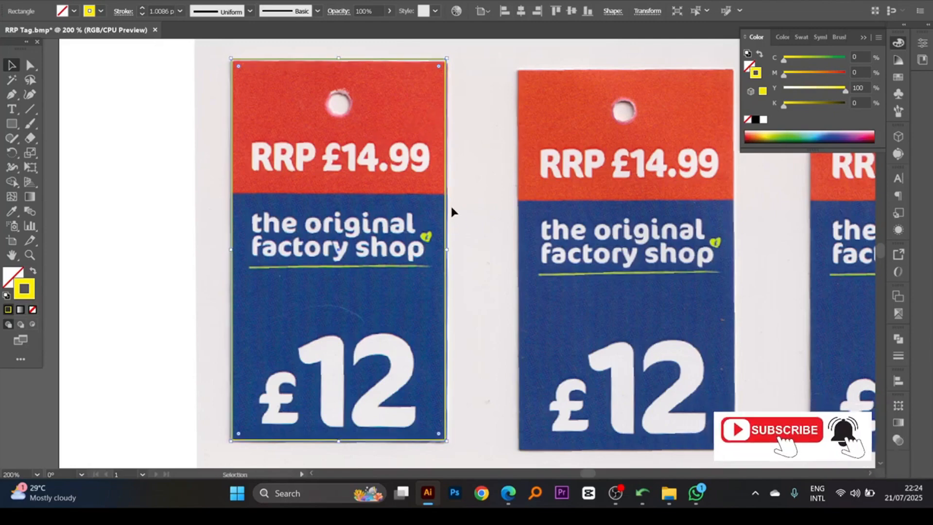
{"action": "left_click_drag", "start_coordinate": [338, 441], "coordinate": [357, 193]}
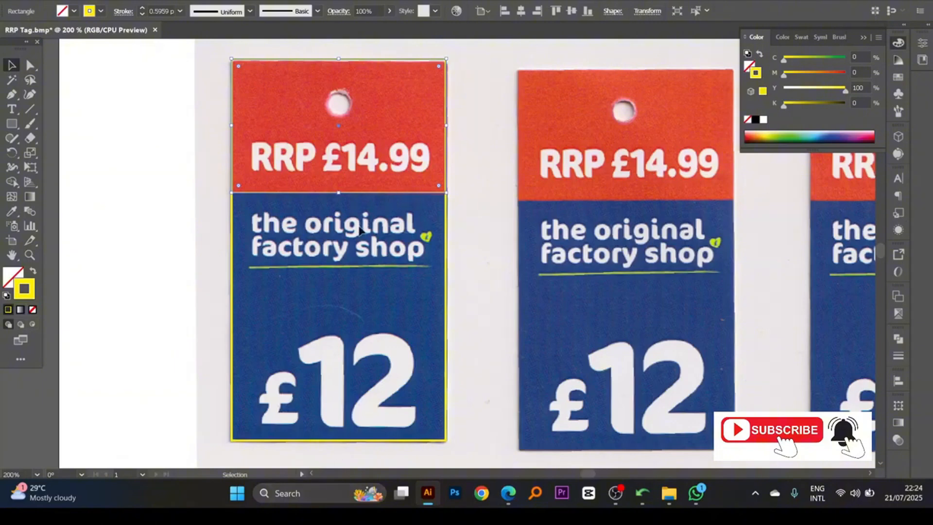
{"action": "key", "text": "space"}
{"action": "left_click_drag", "start_coordinate": [361, 204], "coordinate": [339, 198]}
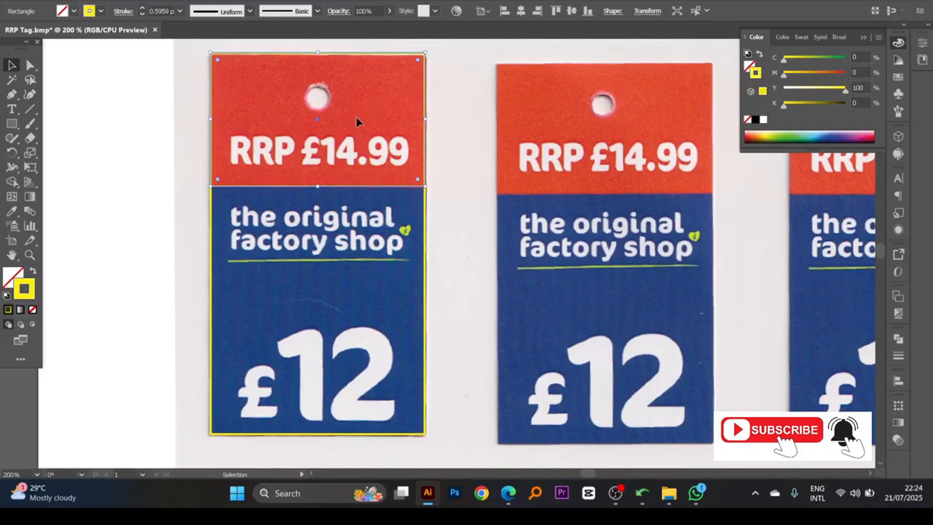
- Make the upper section rectangle's stroke red by setting magenta to 100%
{"action": "left_click", "coordinate": [845, 74]}
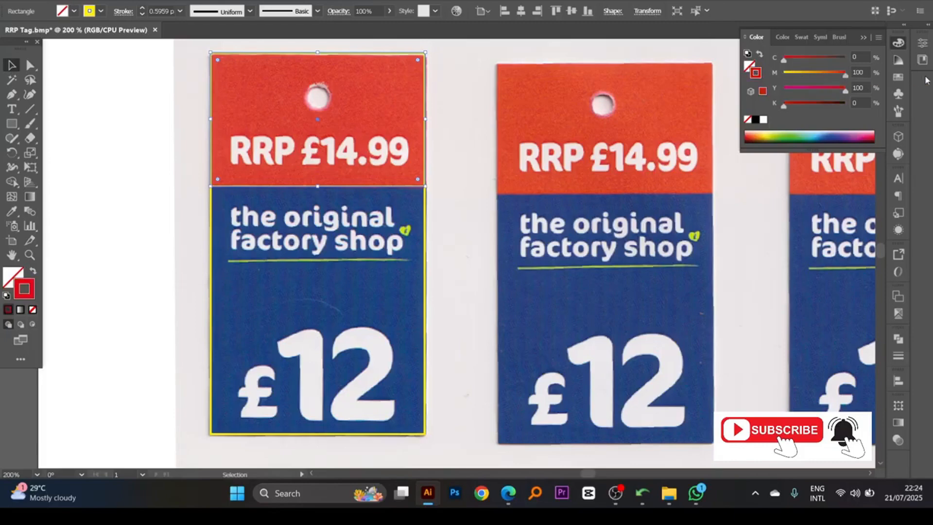
{"action": "key", "text": "space"}
{"action": "left_click_drag", "start_coordinate": [450, 174], "coordinate": [460, 162]}
{"action": "left_click", "coordinate": [459, 163]}
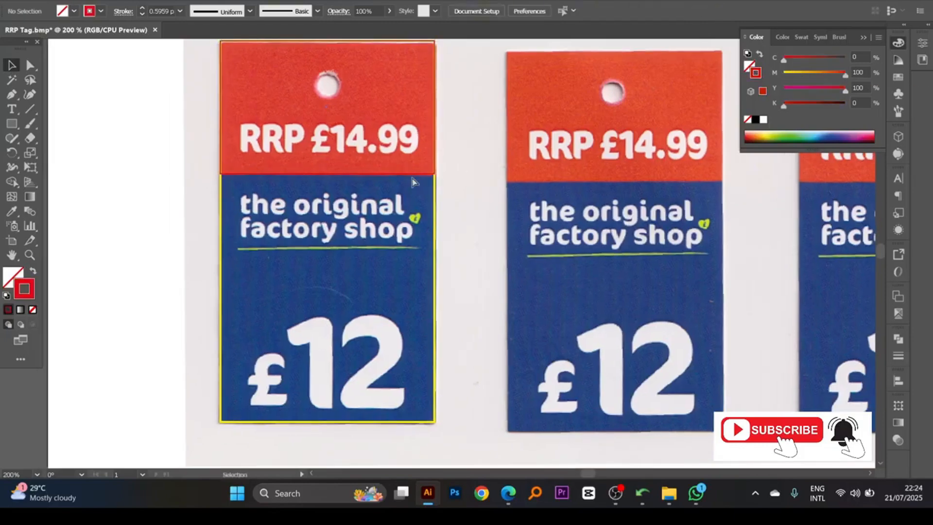
- Recolor the full-tag rectangle's stroke by sampling the first tag's dark blue background with the Eyedropper
{"action": "key", "text": "space"}
{"action": "left_click_drag", "start_coordinate": [409, 234], "coordinate": [419, 219]}
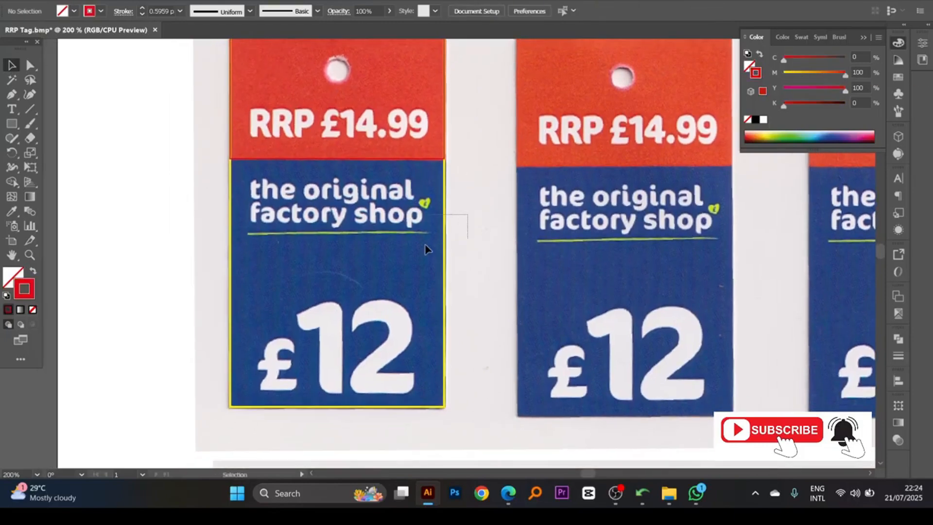
{"action": "left_click", "coordinate": [426, 250]}
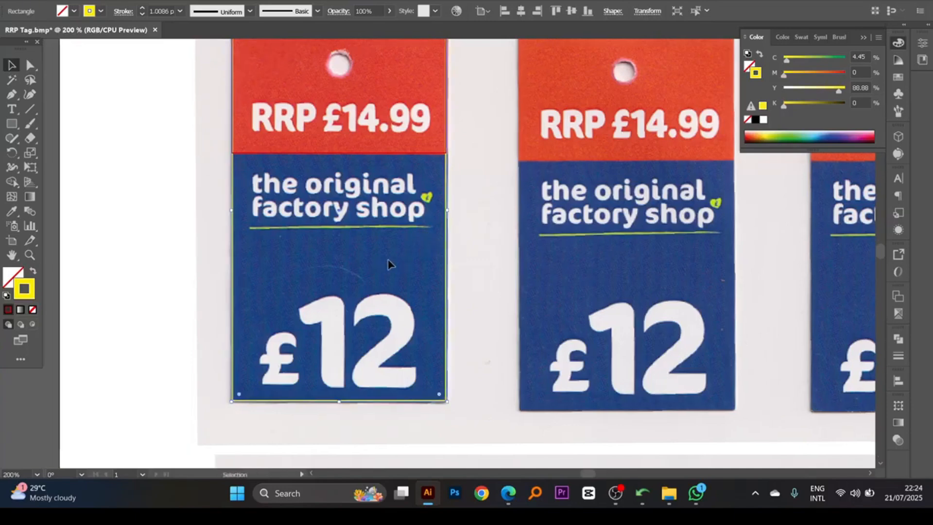
{"action": "key", "text": "space"}
{"action": "left_click_drag", "start_coordinate": [399, 253], "coordinate": [391, 269]}
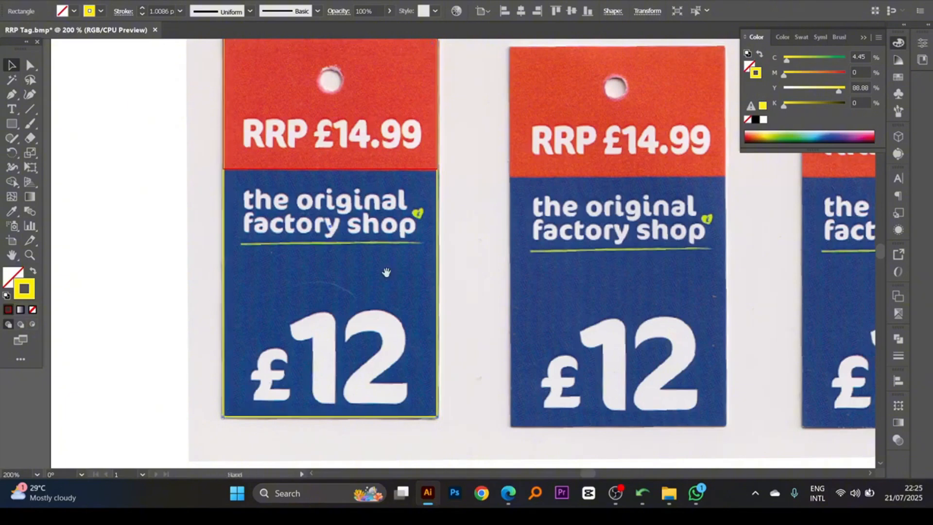
{"action": "scroll", "coordinate": [386, 272], "scroll_direction": "down", "scroll_amount": 1}
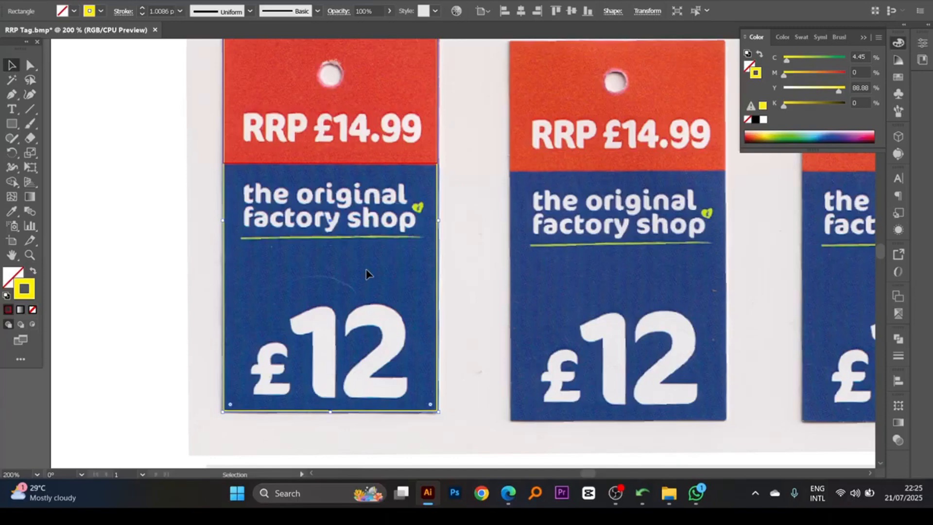
{"action": "left_click_drag", "start_coordinate": [362, 270], "coordinate": [361, 271]}
{"action": "left_click", "coordinate": [10, 212]}
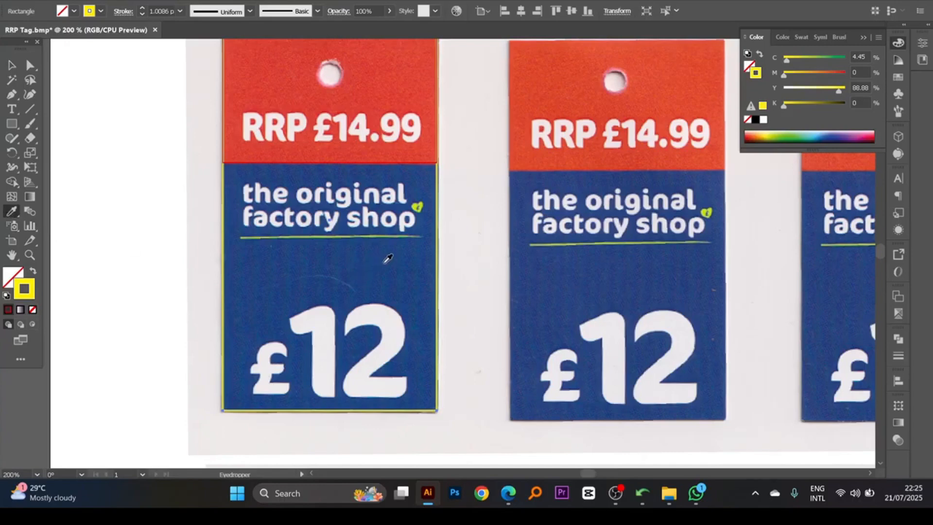
{"action": "left_click", "coordinate": [387, 254]}
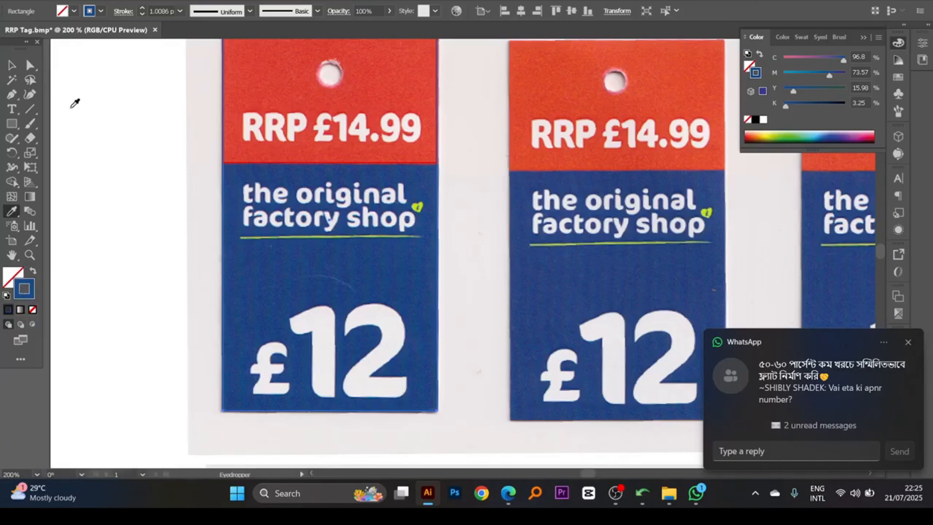
{"action": "left_click", "coordinate": [11, 65]}
- Capture the first tag's "RRP £14.99" text with Lightshot and save it to the Desktop as Screenshot_1.jpg
{"action": "left_click_drag", "start_coordinate": [371, 257], "coordinate": [372, 279]}
{"action": "left_click", "coordinate": [374, 288], "text": "ctrl+alt"}
{"action": "left_click", "coordinate": [427, 205], "text": "ctrl"}
{"action": "left_click_drag", "start_coordinate": [434, 256], "coordinate": [382, 166]}
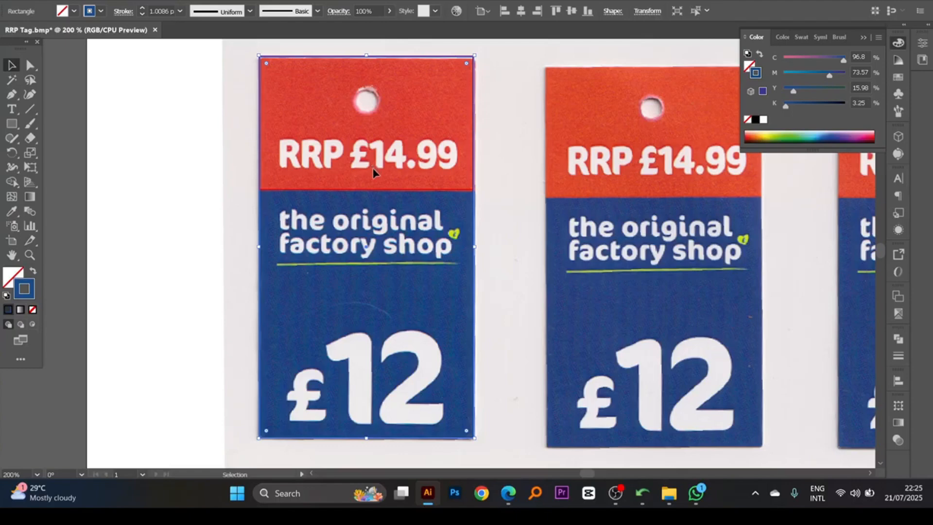
{"action": "mouse_move", "coordinate": [404, 190]}
{"action": "left_mouse_down"}
{"action": "mouse_move", "coordinate": [394, 188]}
{"action": "mouse_move", "coordinate": [409, 184]}
{"action": "left_mouse_up"}
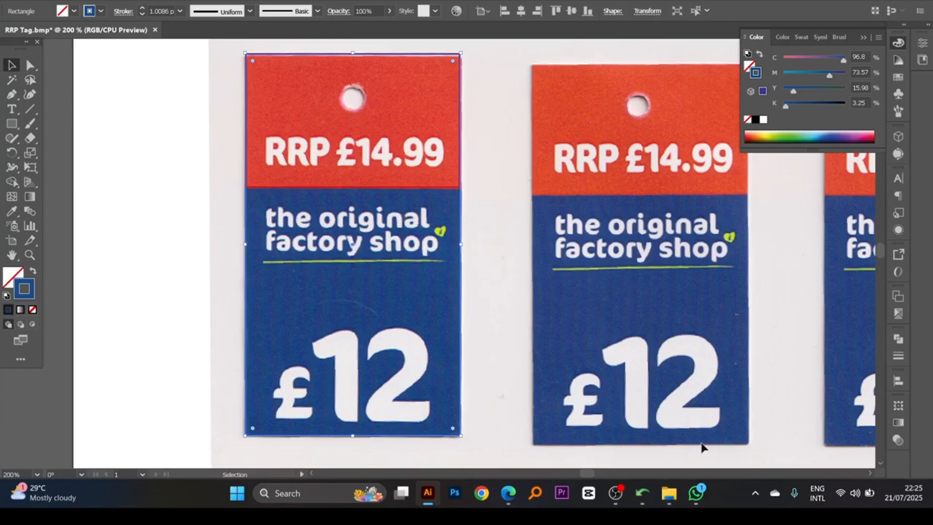
{"action": "left_click", "coordinate": [755, 493]}
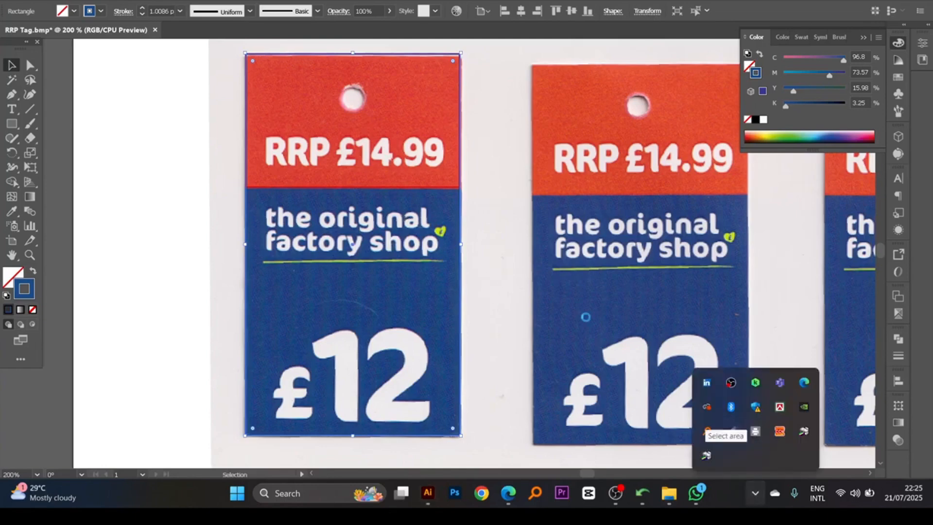
{"action": "left_click", "coordinate": [707, 431]}
{"action": "left_click_drag", "start_coordinate": [258, 131], "coordinate": [453, 177]}
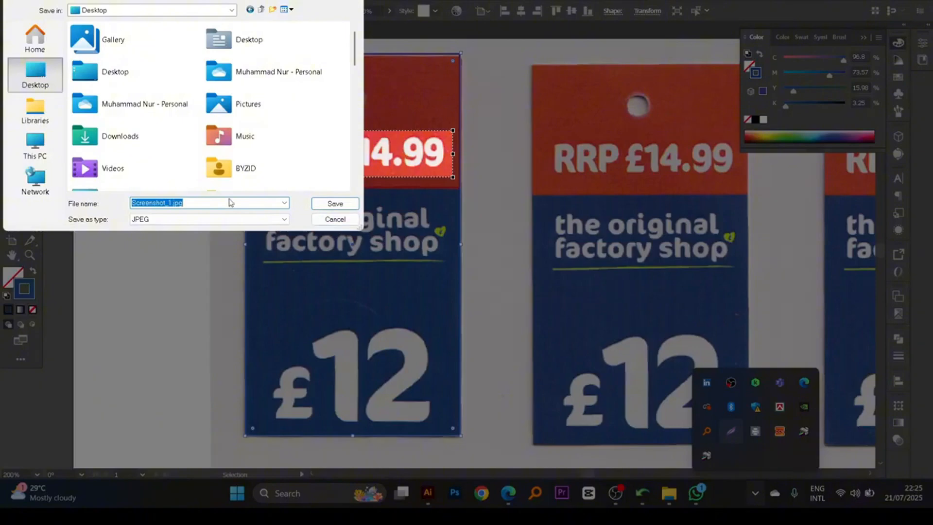
{"action": "left_click", "coordinate": [335, 203]}
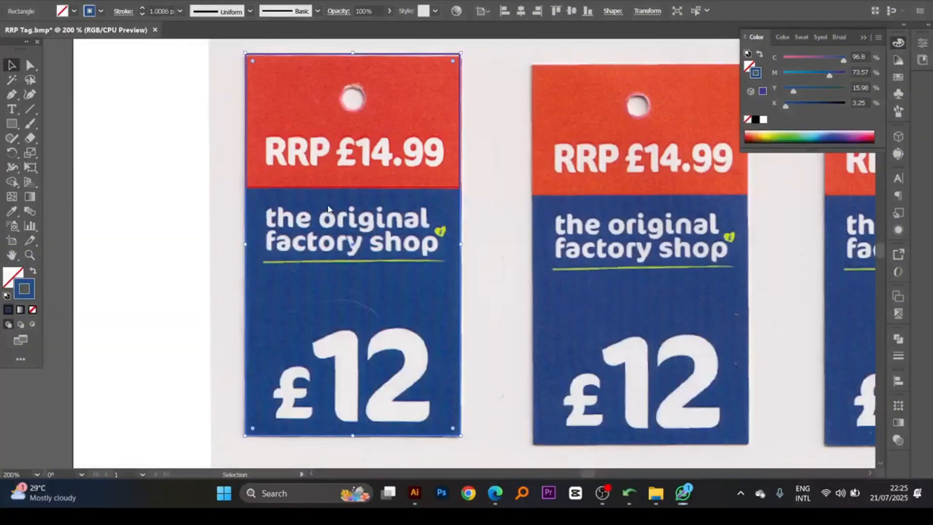
- Switch to the Edge browser and search the web for "image to font finder" in a new tab
{"action": "left_click", "coordinate": [508, 493]}
{"action": "key", "text": "ctrl+t"}
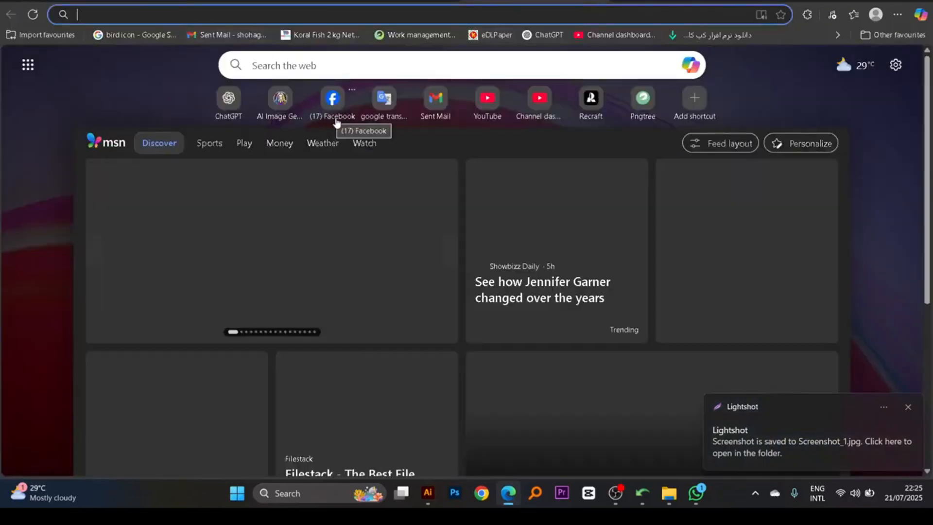
{"action": "type", "text": "g"}
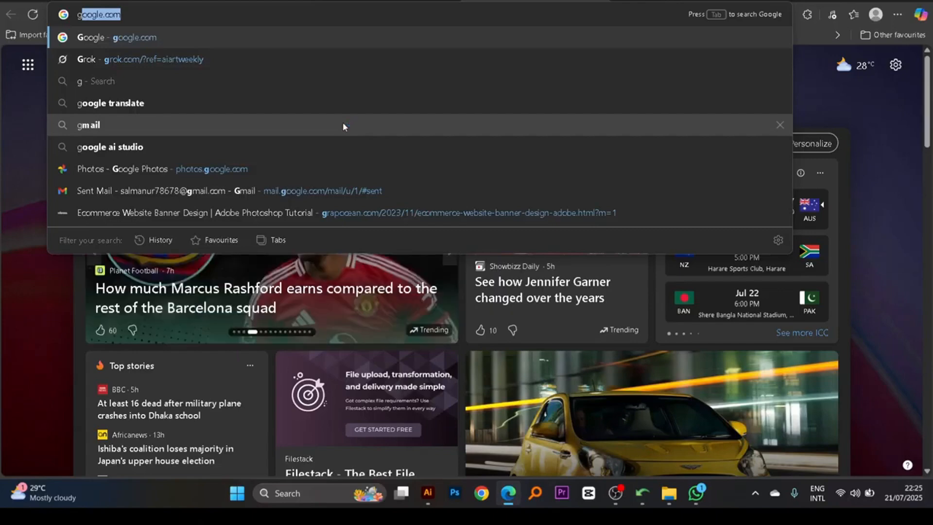
{"action": "key", "text": "Escape"}
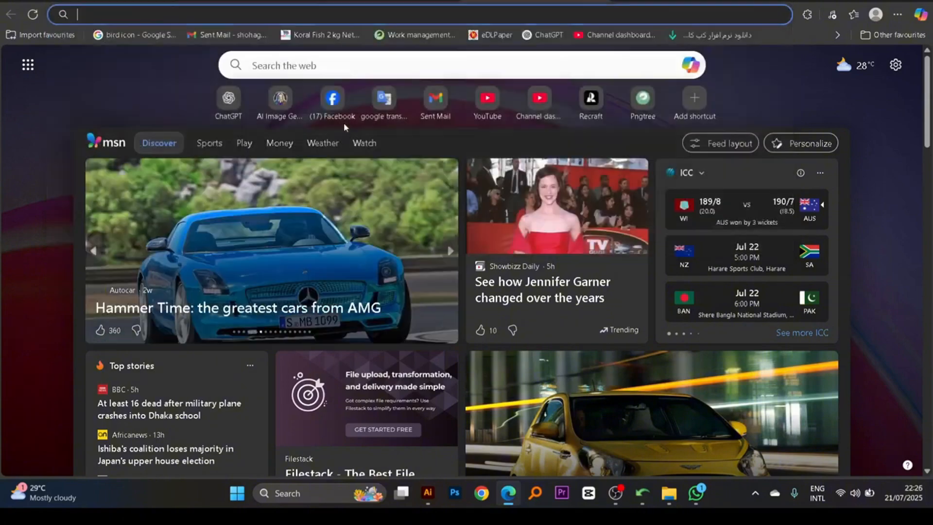
{"action": "type", "text": "u"}
{"action": "key", "text": "BackSpace"}
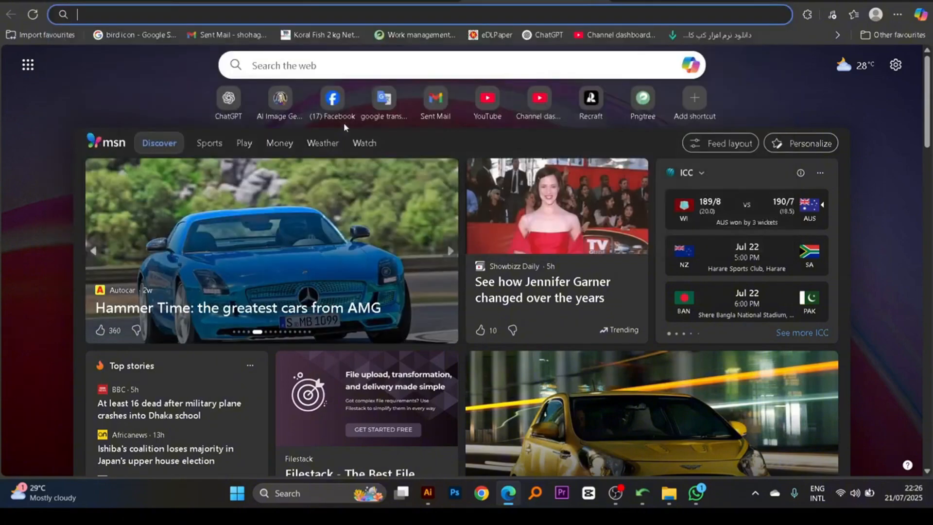
{"action": "type", "text": "image to"}
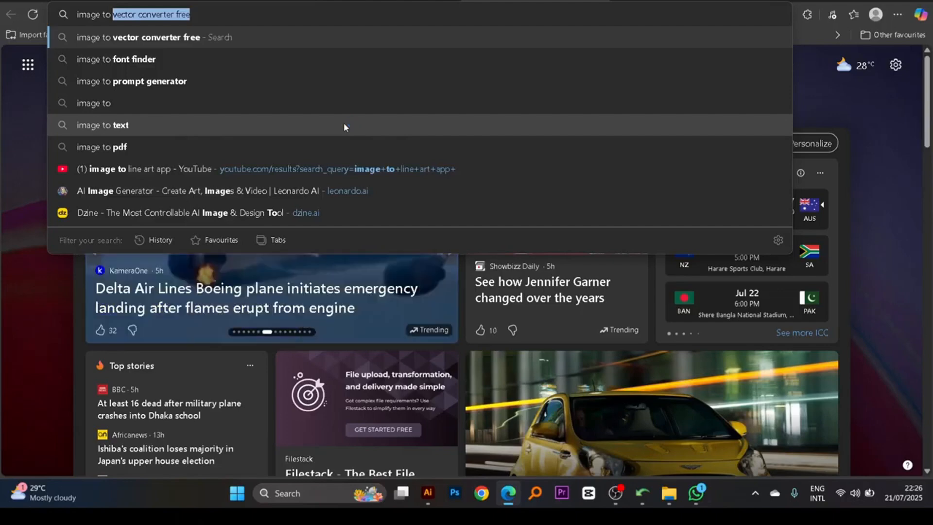
{"action": "type", "text": " fint"}
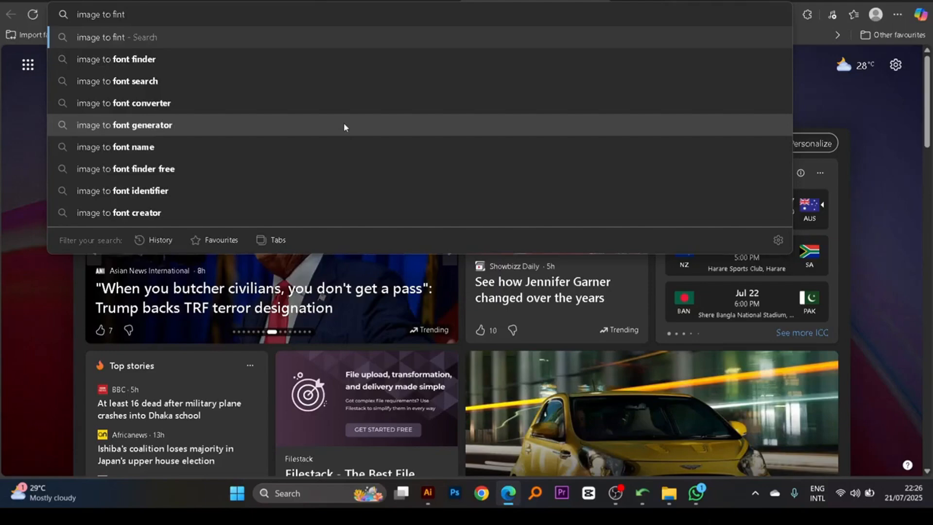
{"action": "key", "text": "Down"}
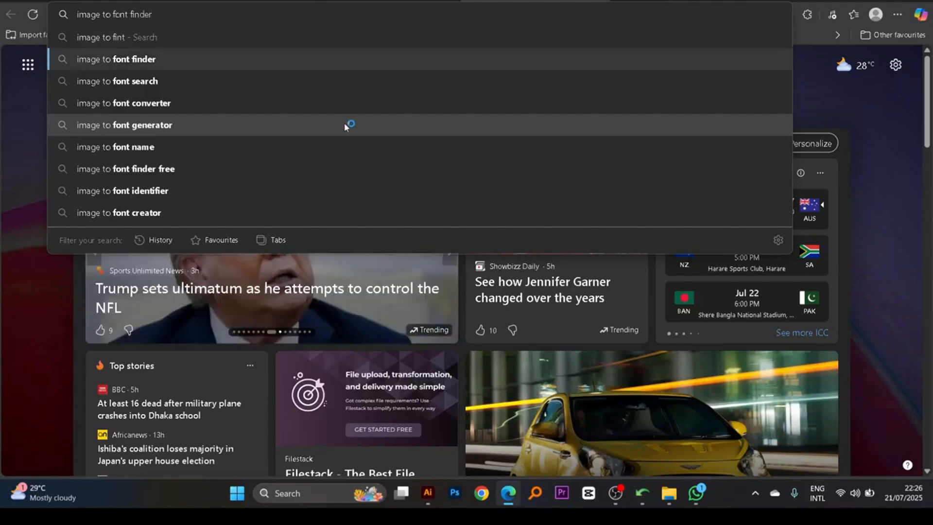
{"action": "key", "text": "Return"}
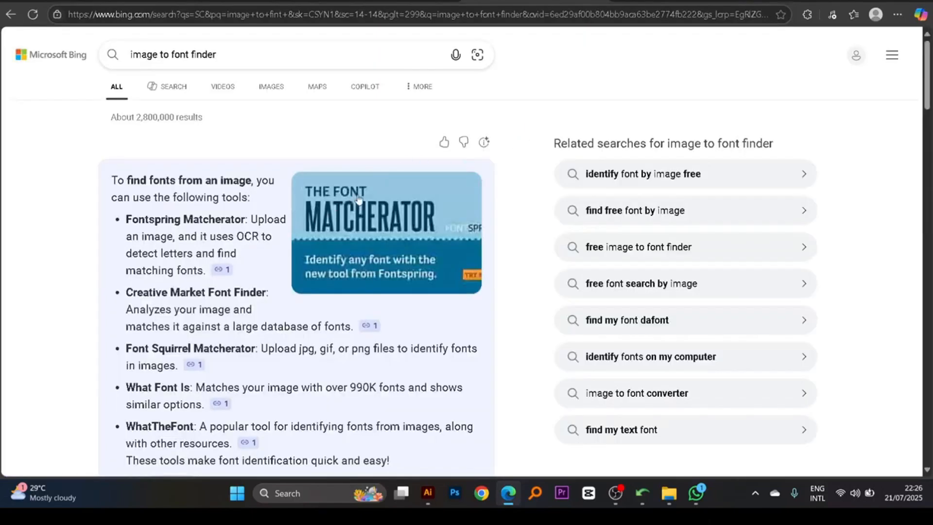
- Open the Font Squirrel Matcherator search result in a new tab and bring its font identifier page up
{"action": "scroll", "coordinate": [246, 225], "scroll_direction": "down", "scroll_amount": 10}
{"action": "scroll", "coordinate": [275, 184], "scroll_direction": "down", "scroll_amount": 8}
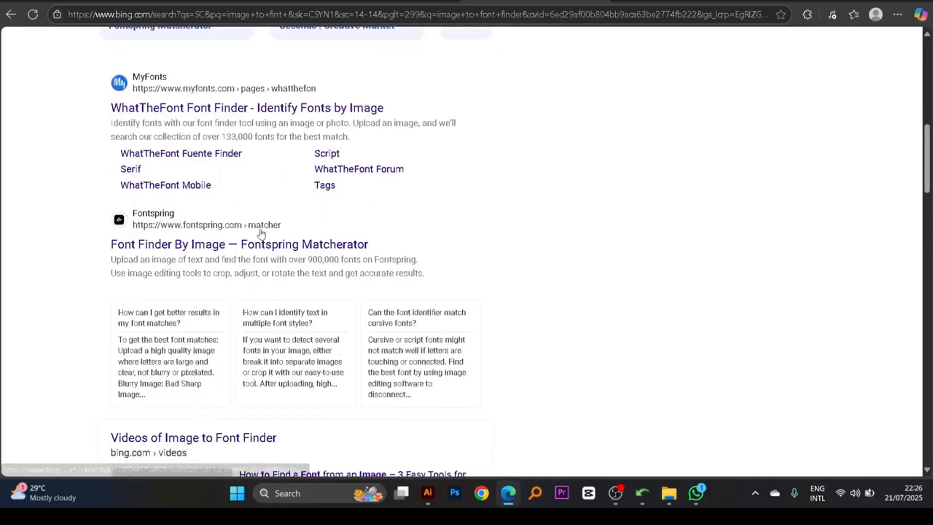
{"action": "scroll", "coordinate": [255, 244], "scroll_direction": "down", "scroll_amount": 12}
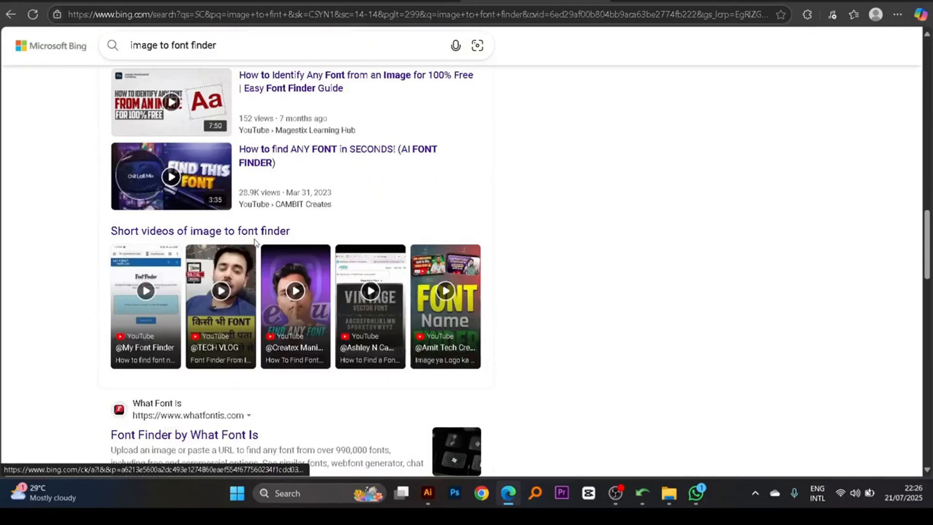
{"action": "scroll", "coordinate": [213, 227], "scroll_direction": "up", "scroll_amount": 1}
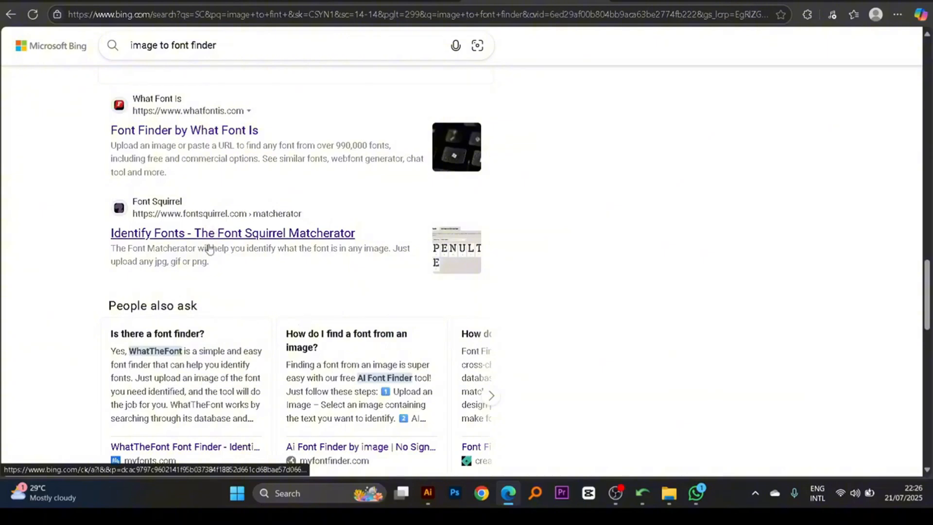
{"action": "right_click", "coordinate": [214, 234]}
{"action": "left_click", "coordinate": [264, 240]}
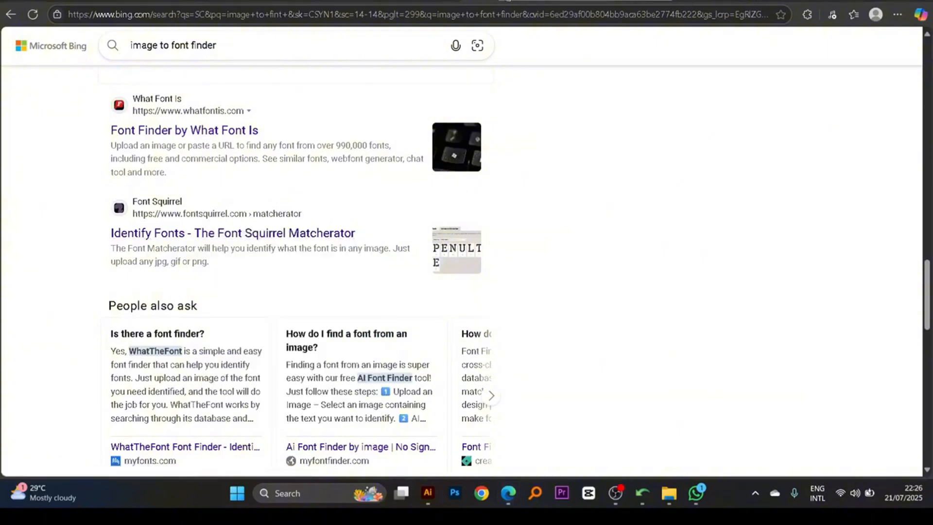
{"action": "right_click", "coordinate": [604, 2]}
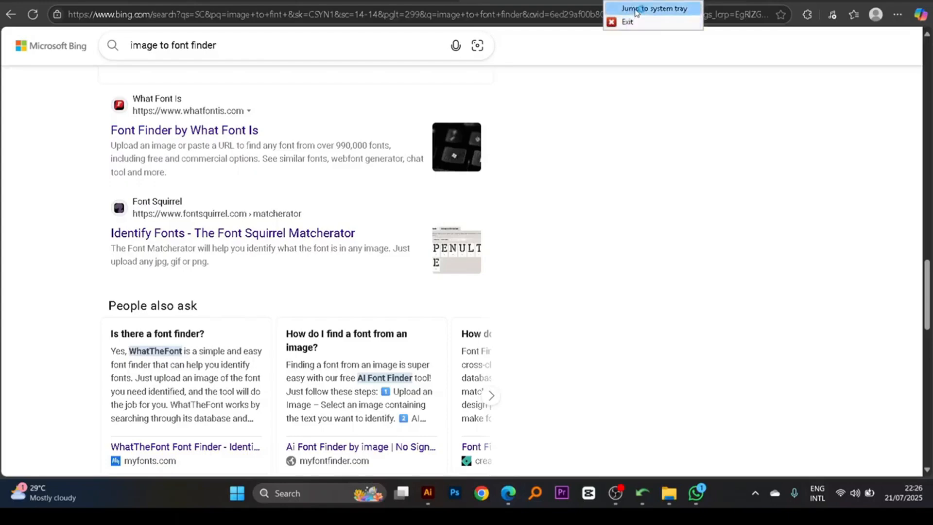
{"action": "left_click", "coordinate": [490, 2]}
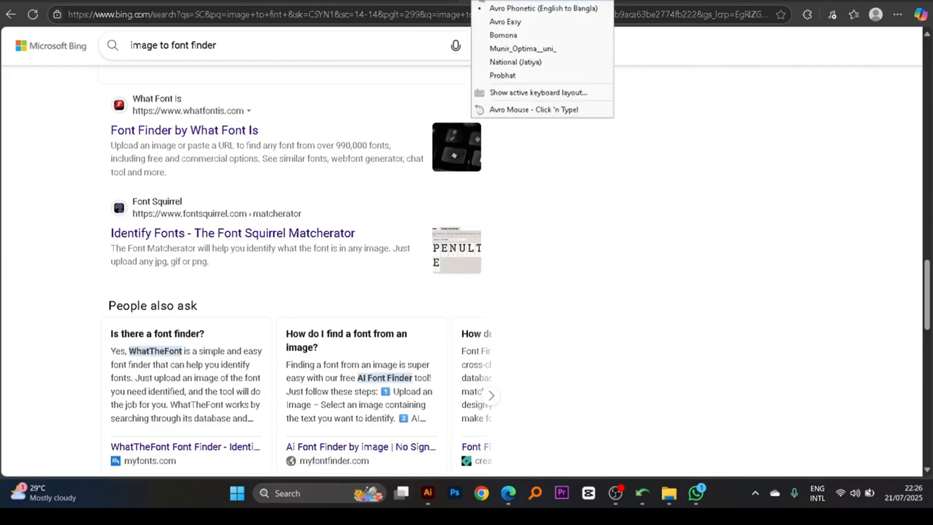
{"action": "left_click", "coordinate": [486, 1]}
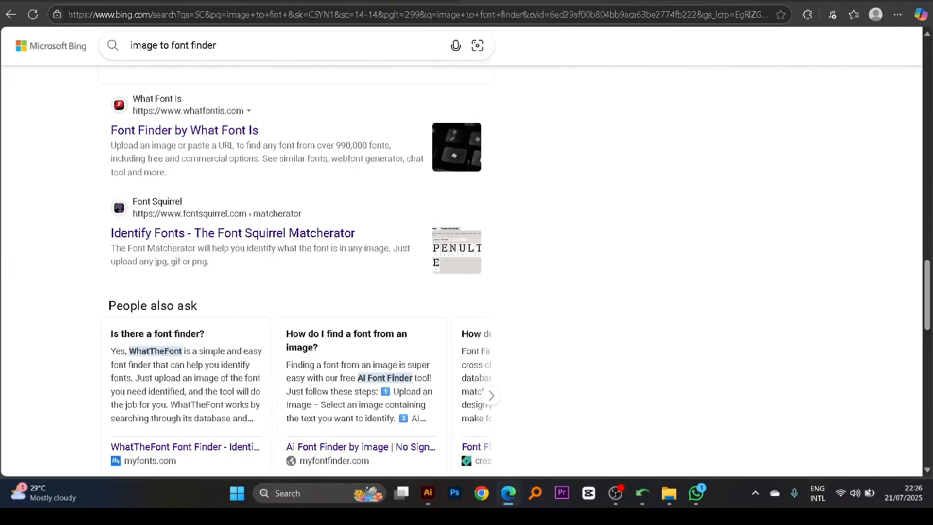
{"action": "left_click", "coordinate": [481, 234]}
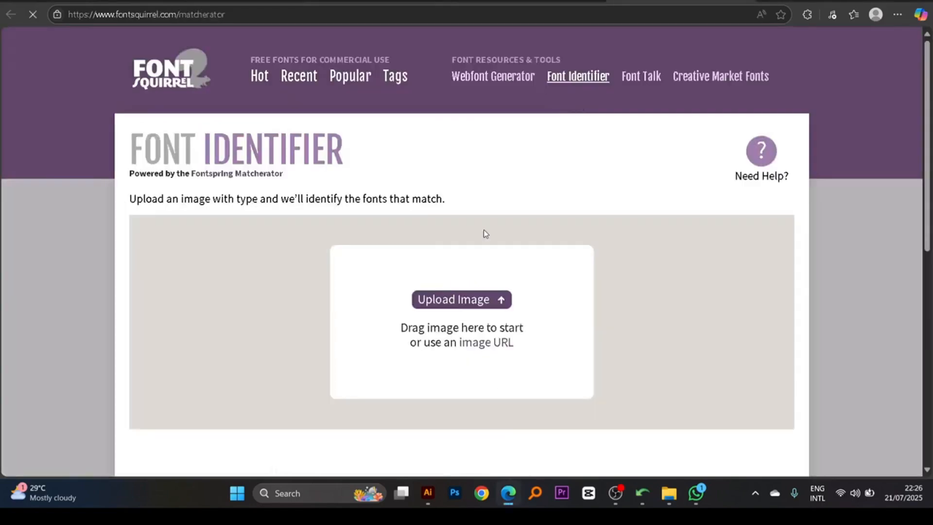
- Upload Screenshot_1.jpg from the Desktop to the Font Squirrel font identifier
{"action": "left_click", "coordinate": [477, 299]}
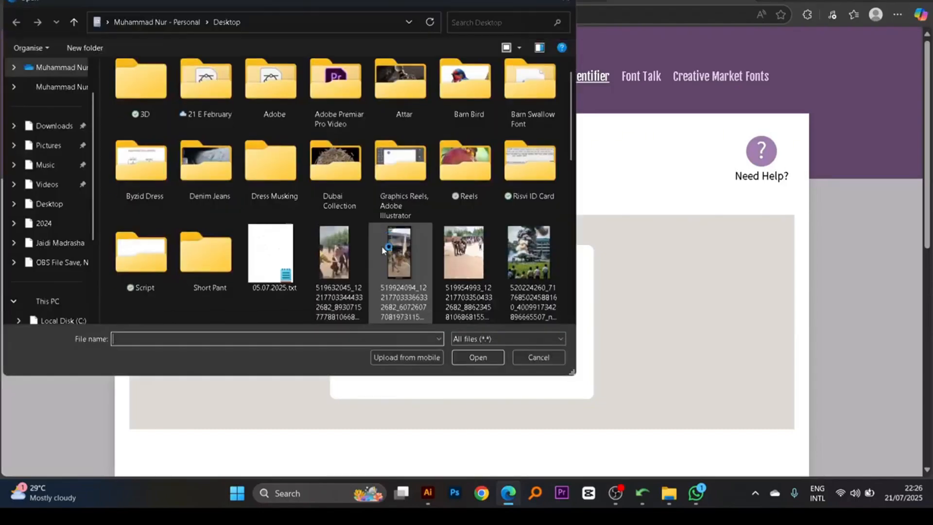
{"action": "scroll", "coordinate": [414, 250], "scroll_direction": "down", "scroll_amount": 3}
{"action": "scroll", "coordinate": [414, 251], "scroll_direction": "down", "scroll_amount": 5}
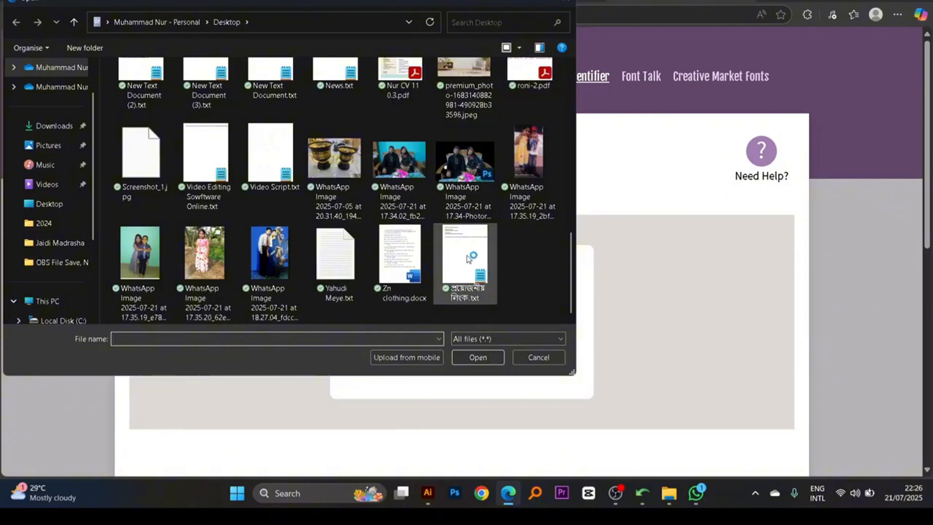
{"action": "left_click", "coordinate": [232, 129]}
{"action": "left_click", "coordinate": [139, 176]}
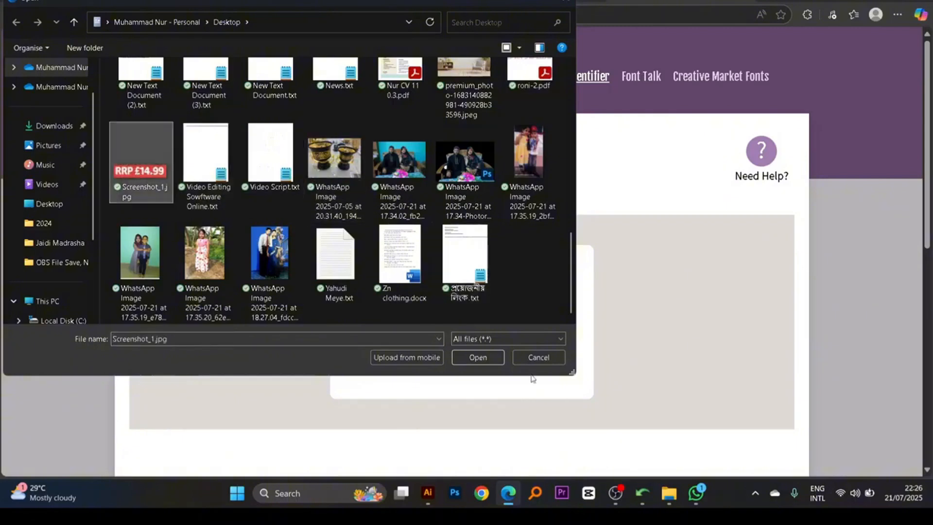
{"action": "left_click", "coordinate": [488, 359]}
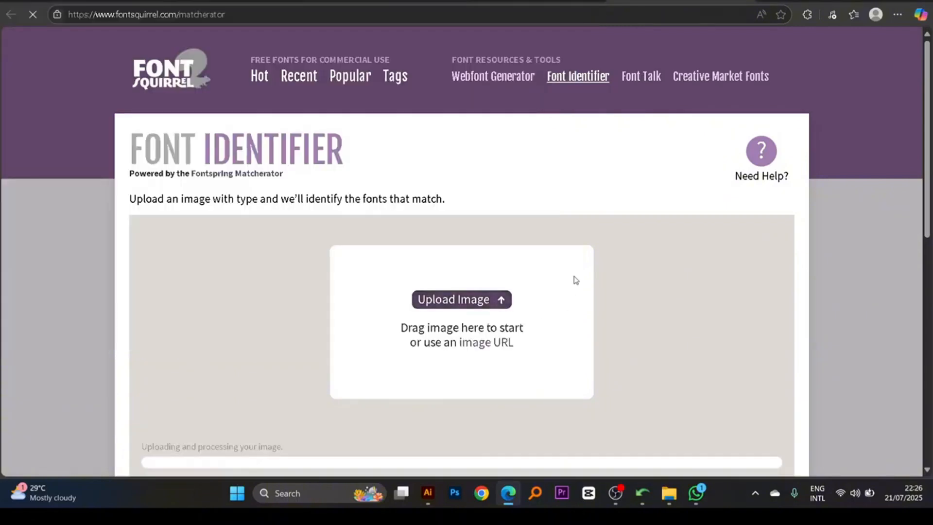
- Run the Matcherator on the highlighted "RRP £14.99" text with the default crop and glyph boxes
{"action": "scroll", "coordinate": [575, 278], "scroll_direction": "down", "scroll_amount": 3}
{"action": "scroll", "coordinate": [575, 279], "scroll_direction": "up", "scroll_amount": 1}
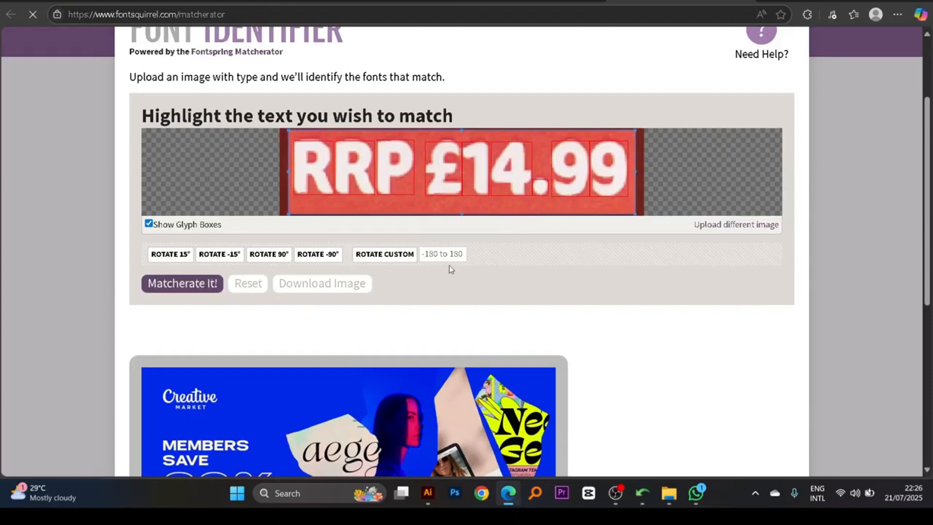
{"action": "left_click", "coordinate": [195, 285]}
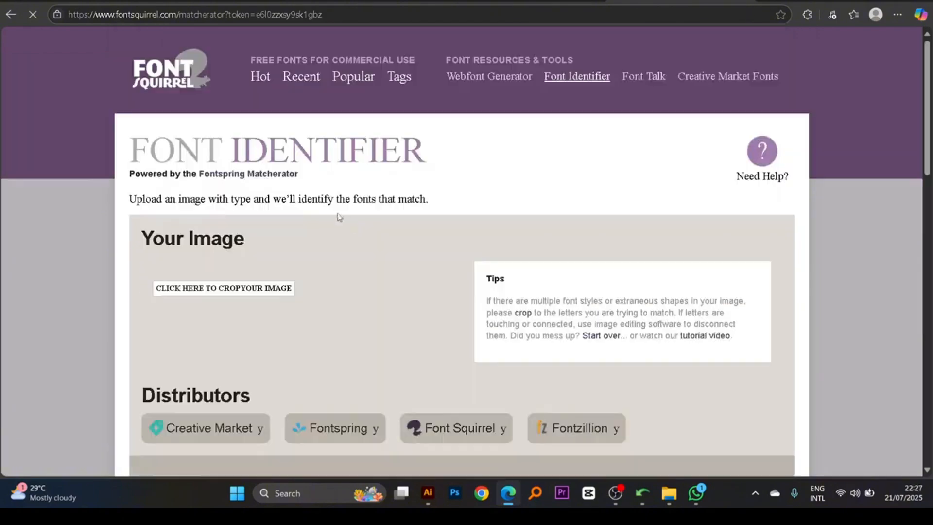
- Compare the suggested matching fonts with the uploaded "RRP £14.99" lettering
{"action": "scroll", "coordinate": [394, 266], "scroll_direction": "down", "scroll_amount": 1}
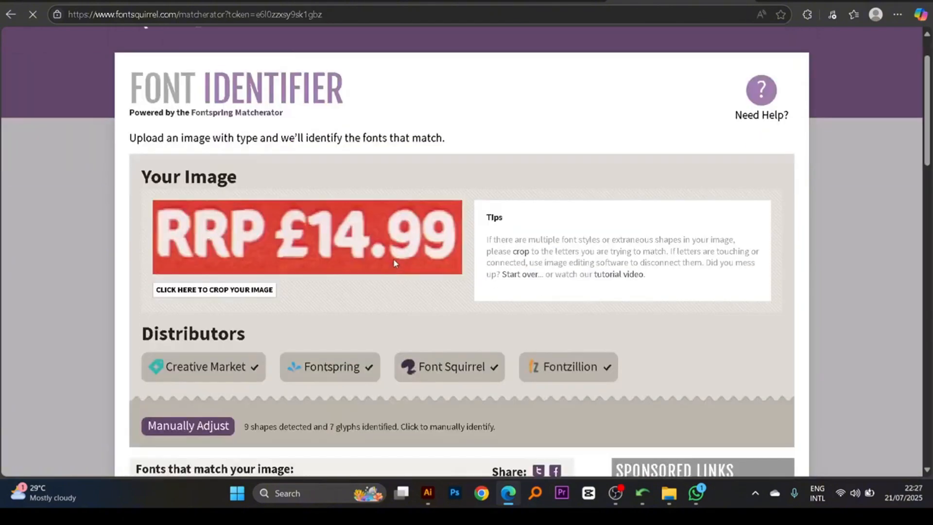
{"action": "scroll", "coordinate": [404, 248], "scroll_direction": "down", "scroll_amount": 1}
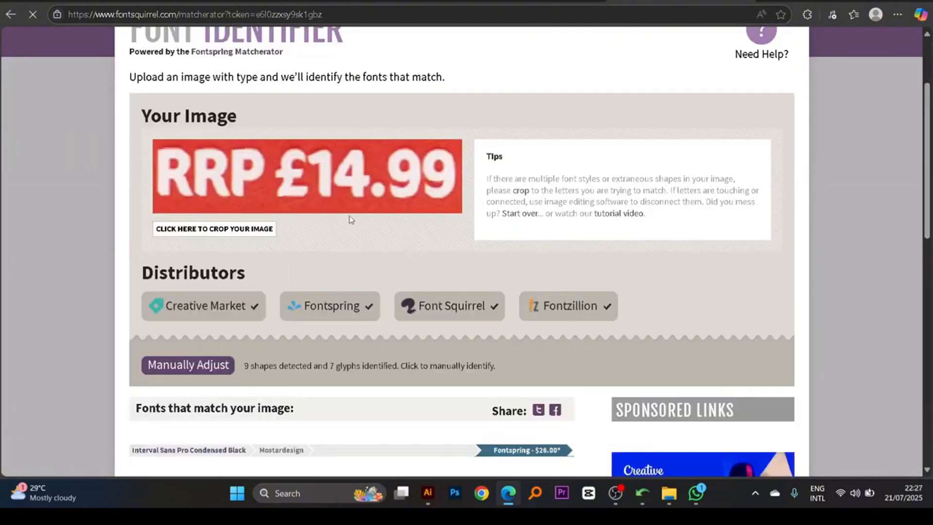
{"action": "scroll", "coordinate": [365, 214], "scroll_direction": "down", "scroll_amount": 2}
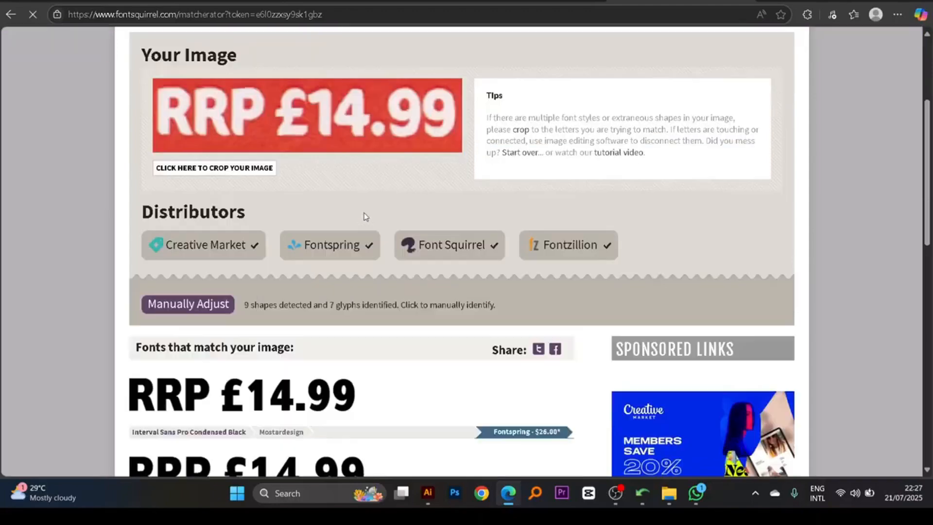
{"action": "scroll", "coordinate": [366, 214], "scroll_direction": "down", "scroll_amount": 1}
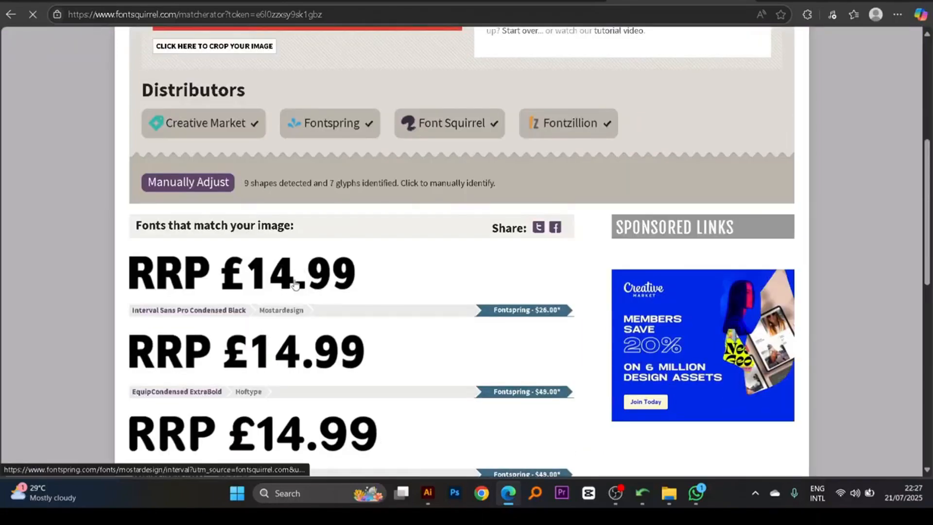
{"action": "scroll", "coordinate": [330, 299], "scroll_direction": "up", "scroll_amount": 4}
{"action": "scroll", "coordinate": [333, 299], "scroll_direction": "down", "scroll_amount": 6}
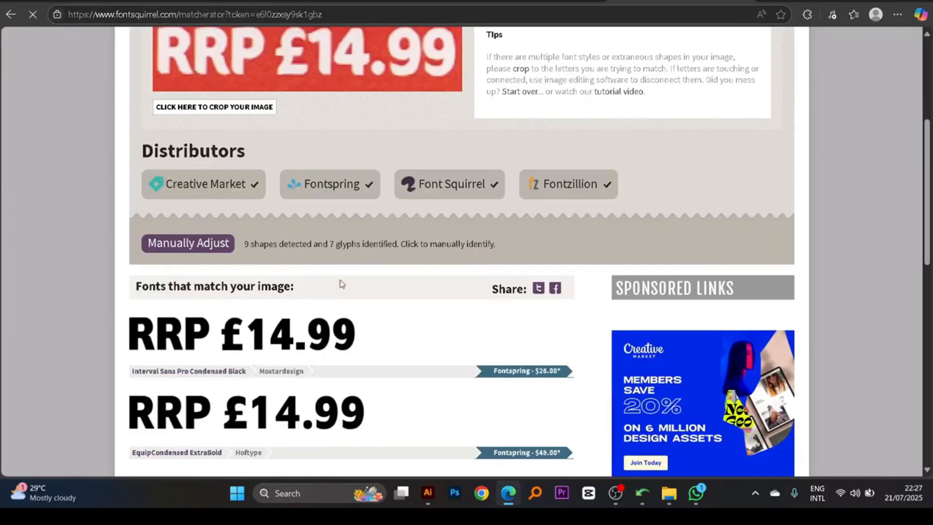
{"action": "scroll", "coordinate": [339, 257], "scroll_direction": "up", "scroll_amount": 4}
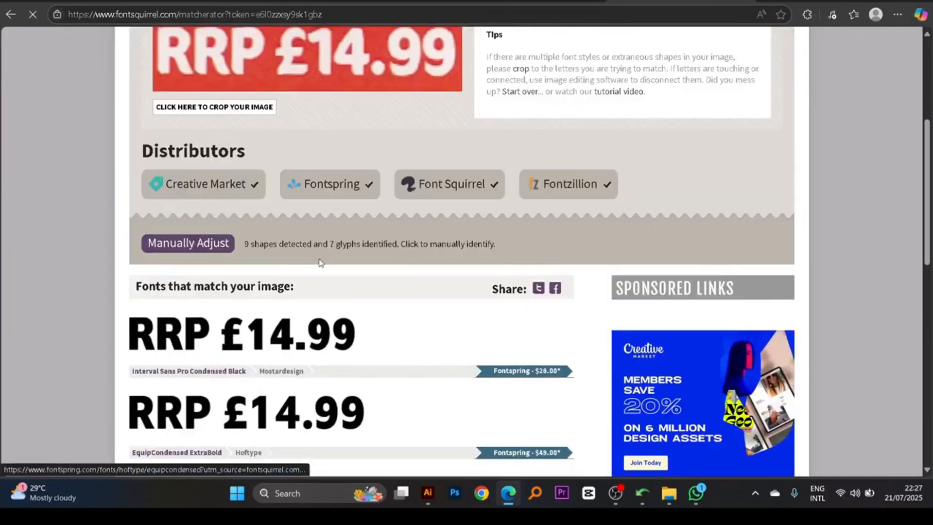
{"action": "scroll", "coordinate": [319, 260], "scroll_direction": "down", "scroll_amount": 5}
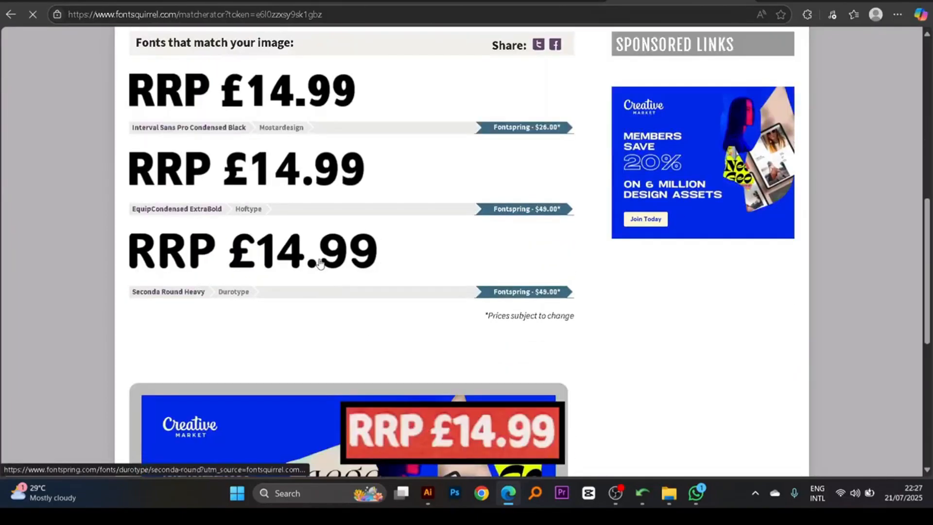
{"action": "scroll", "coordinate": [287, 271], "scroll_direction": "up", "scroll_amount": 3}
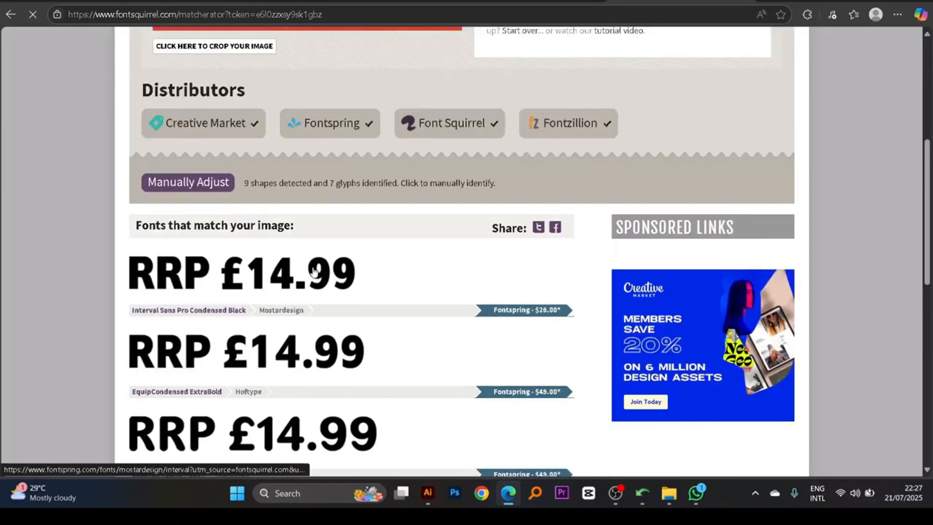
{"action": "scroll", "coordinate": [293, 271], "scroll_direction": "up", "scroll_amount": 3}
{"action": "scroll", "coordinate": [356, 204], "scroll_direction": "down", "scroll_amount": 1}
{"action": "scroll", "coordinate": [357, 204], "scroll_direction": "down", "scroll_amount": 1}
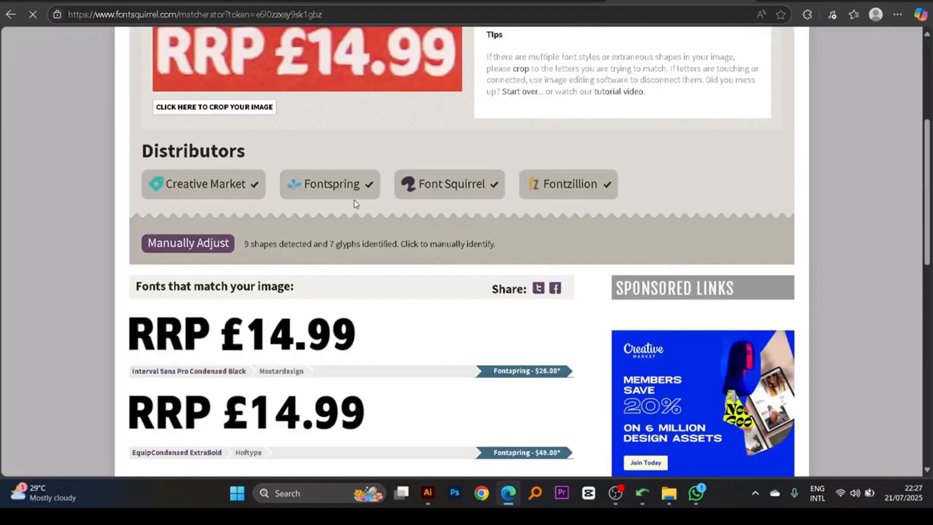
{"action": "key", "text": "ctrl+minus"}
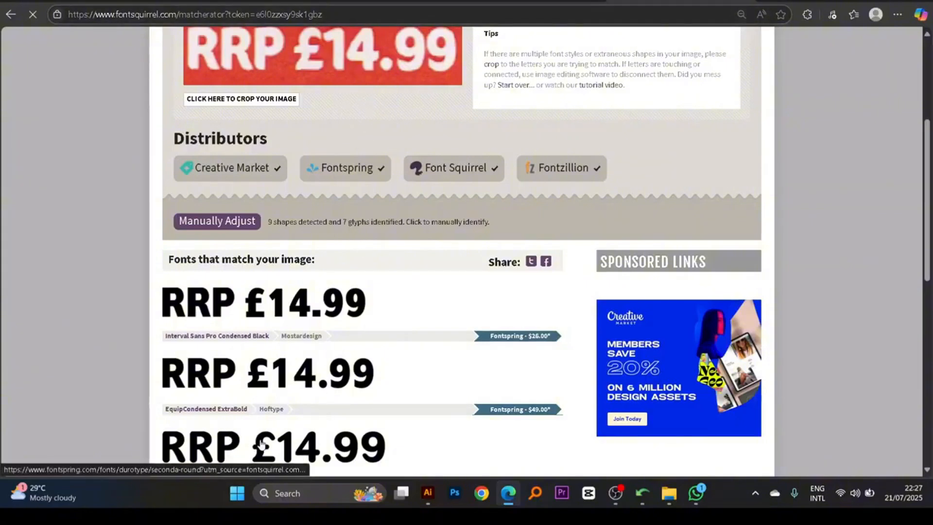
{"action": "scroll", "coordinate": [261, 443], "scroll_direction": "down", "scroll_amount": 10}
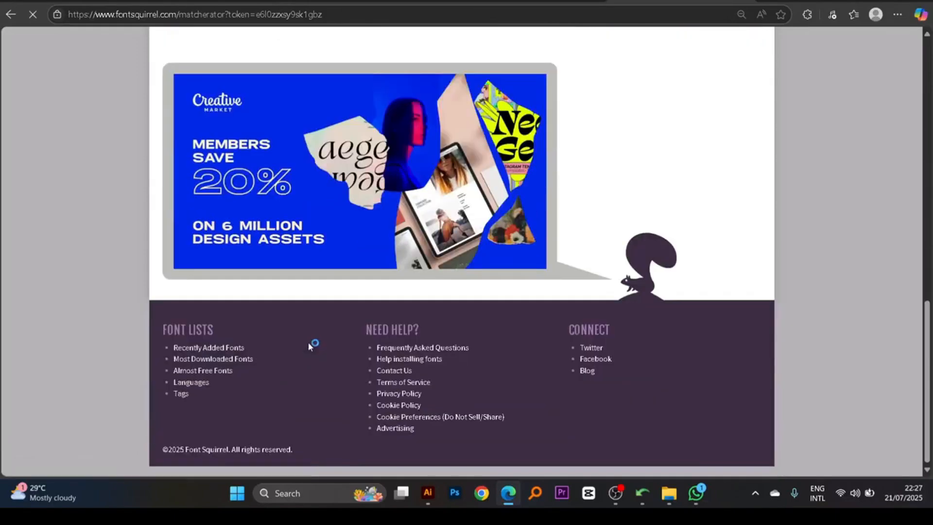
{"action": "scroll", "coordinate": [308, 343], "scroll_direction": "up", "scroll_amount": 12}
{"action": "scroll", "coordinate": [310, 341], "scroll_direction": "down", "scroll_amount": 5}
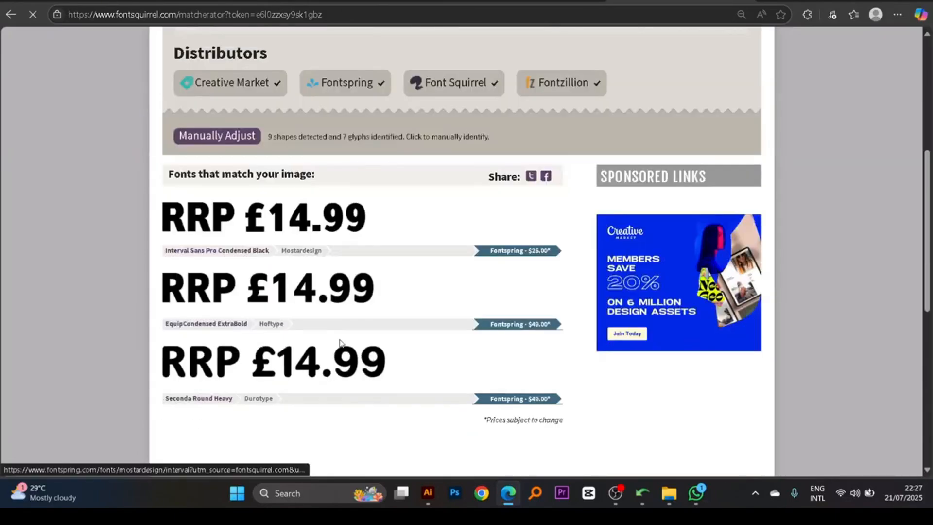
- Open the Font Finder by What Font Is search result in a new tab and bring its page up
{"action": "key", "text": "alt+Left"}
{"action": "scroll", "coordinate": [215, 243], "scroll_direction": "up", "scroll_amount": 3}
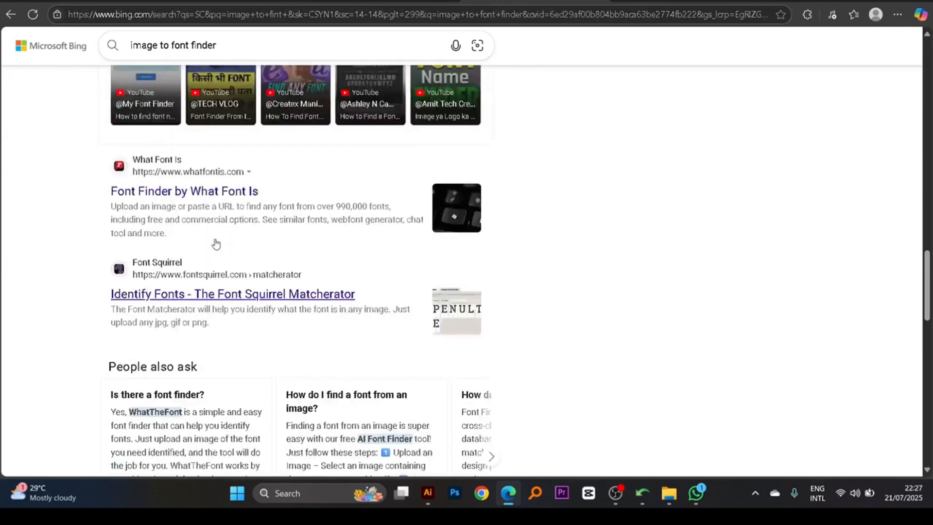
{"action": "right_click", "coordinate": [184, 313]}
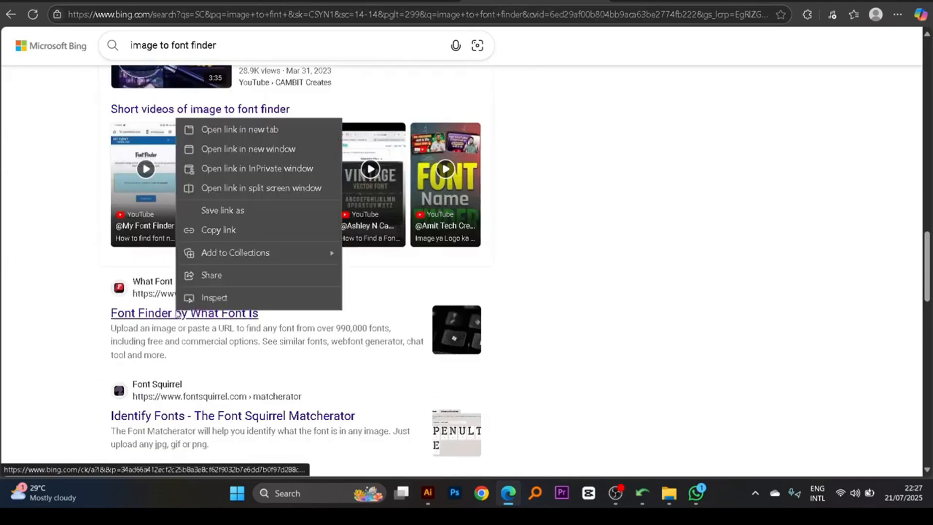
{"action": "left_click", "coordinate": [267, 129]}
{"action": "left_click", "coordinate": [607, 1]}
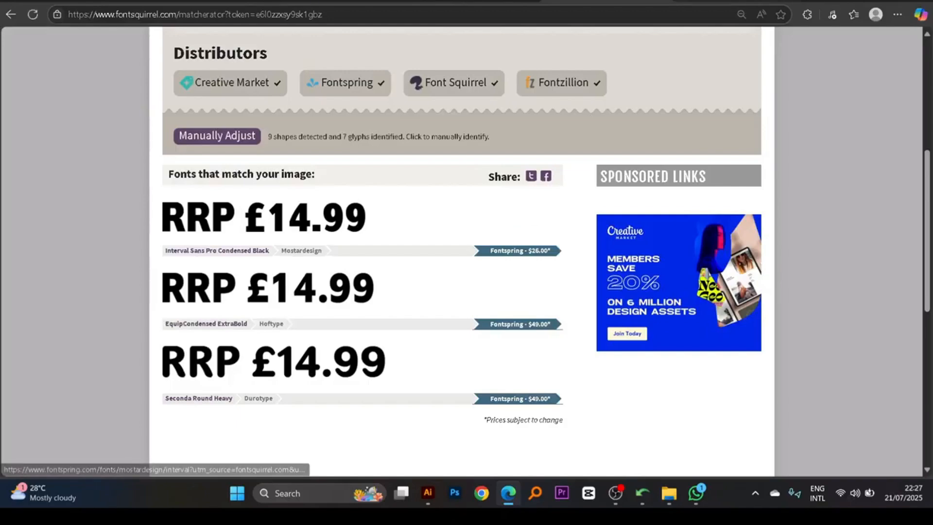
{"action": "left_click", "coordinate": [736, 1]}
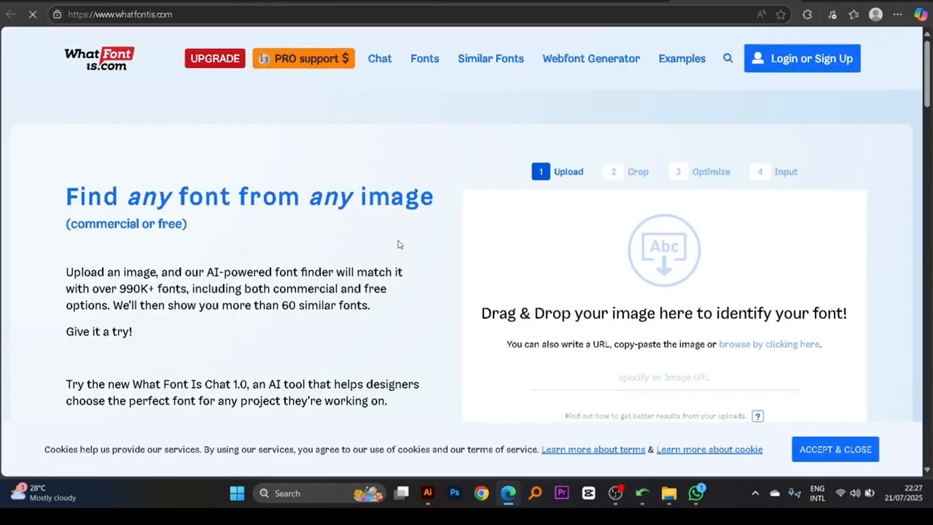
{"action": "scroll", "coordinate": [400, 244], "scroll_direction": "down", "scroll_amount": 15}
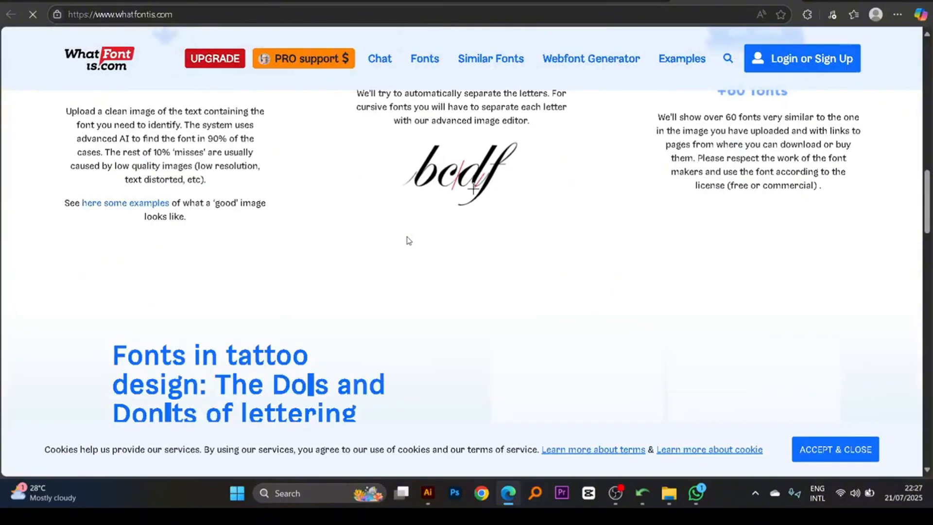
{"action": "scroll", "coordinate": [408, 241], "scroll_direction": "up", "scroll_amount": 15}
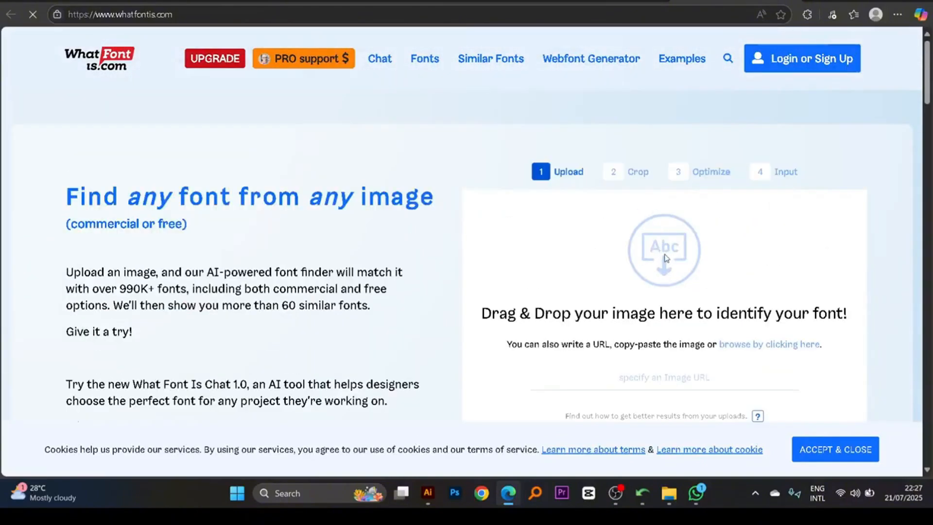
{"action": "scroll", "coordinate": [659, 247], "scroll_direction": "down", "scroll_amount": 4}
{"action": "left_click", "coordinate": [654, 253]}
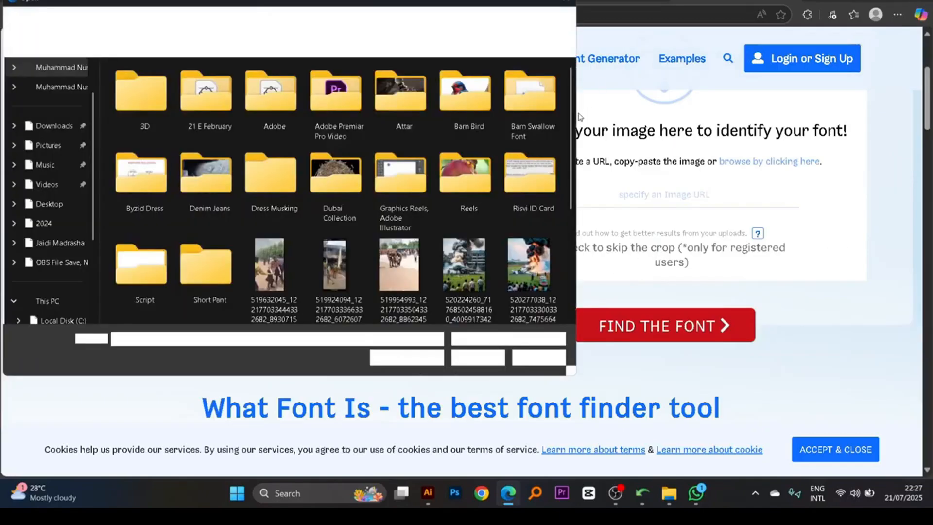
{"action": "left_click", "coordinate": [568, 4]}
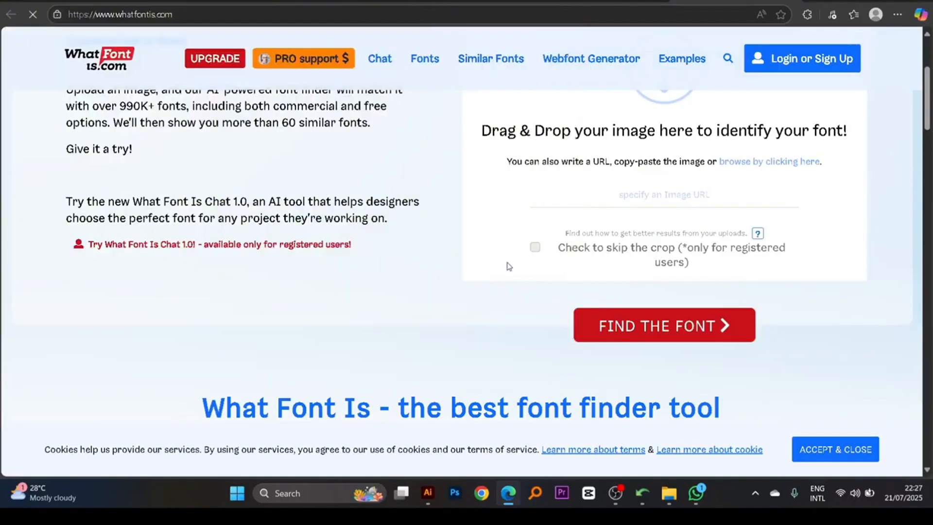
{"action": "scroll", "coordinate": [509, 262], "scroll_direction": "up", "scroll_amount": 4}
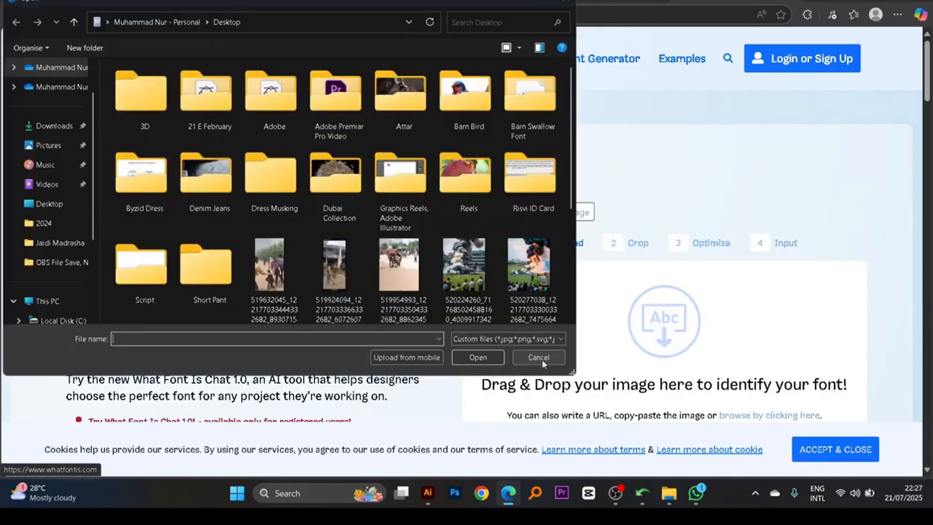
{"action": "left_click", "coordinate": [541, 360]}
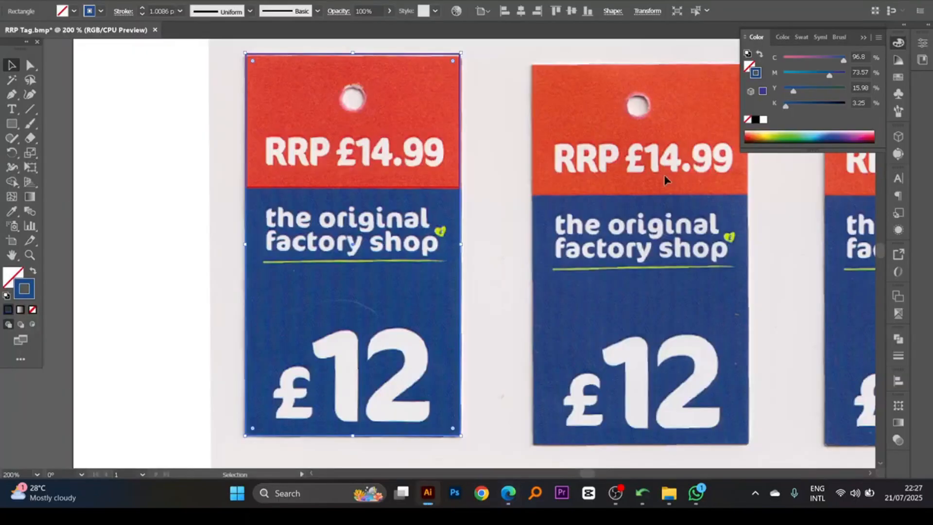
- Return to the desktop and open the Downloads folder through This PC
{"action": "left_click", "coordinate": [669, 492]}
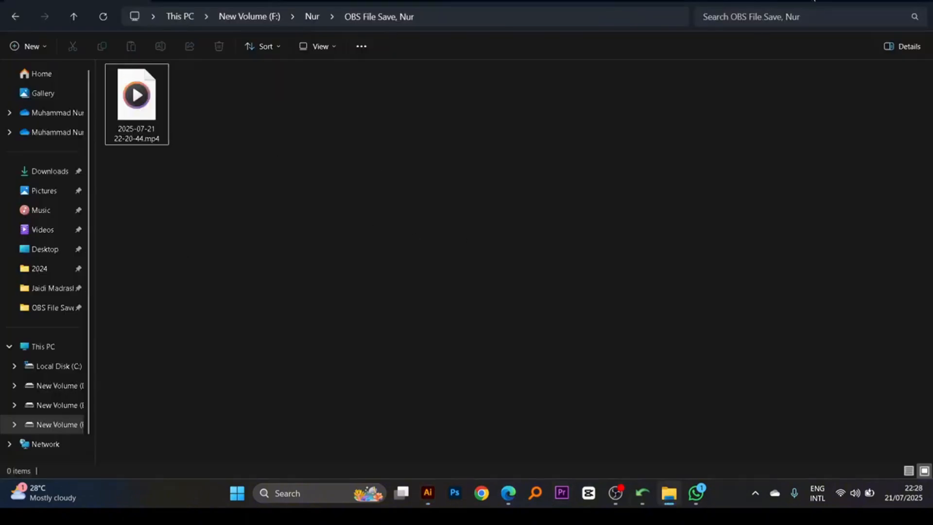
{"action": "left_click", "coordinate": [863, 1]}
{"action": "left_click", "coordinate": [863, 1]}
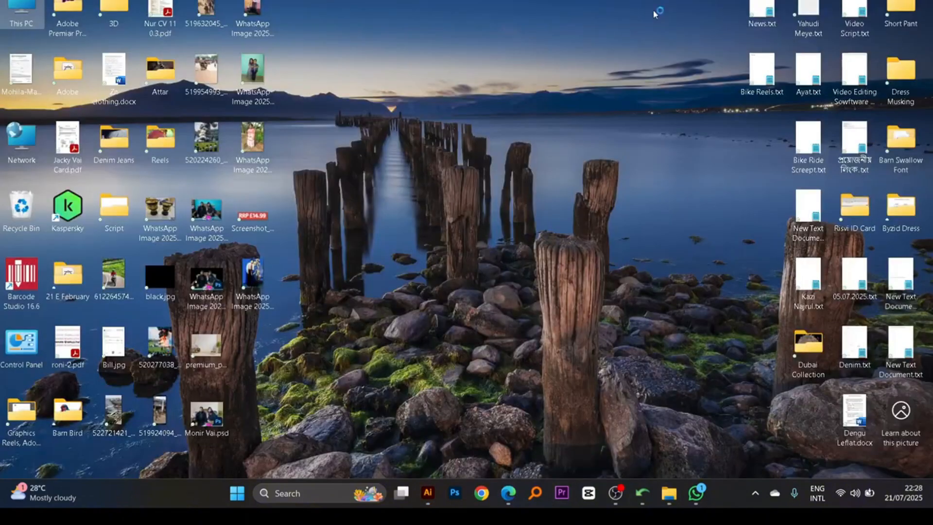
{"action": "double_click", "coordinate": [22, 10]}
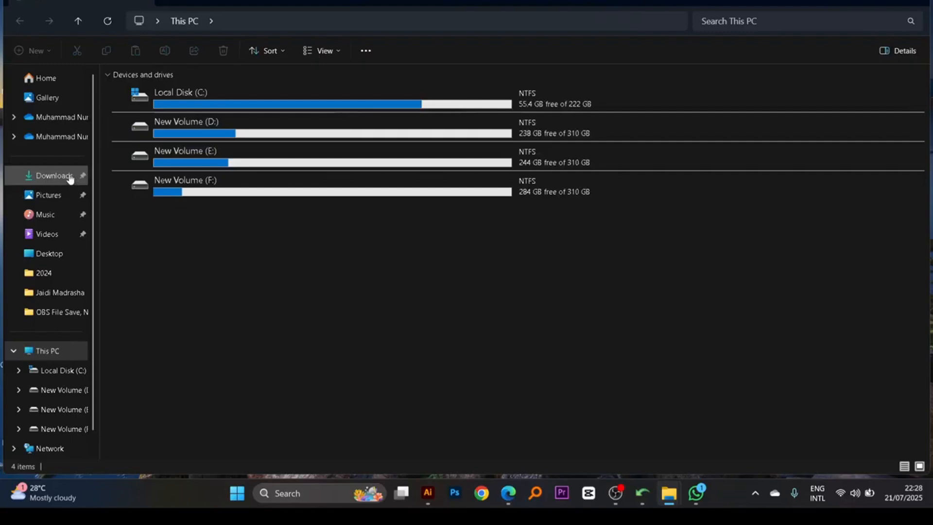
{"action": "left_click", "coordinate": [70, 178]}
{"action": "scroll", "coordinate": [178, 102], "scroll_direction": "down", "scroll_amount": 5}
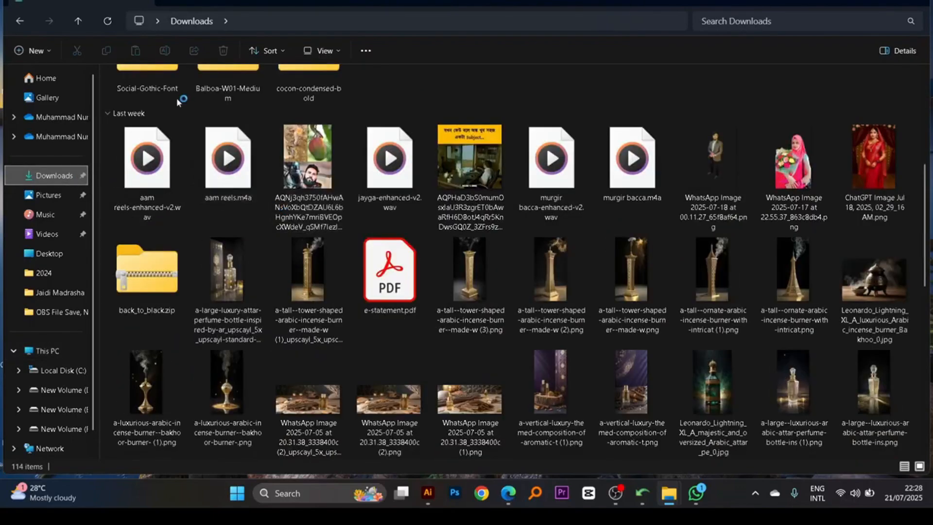
- Delete the first item in the Downloads folder and locate the cocon-condensed-bold font folder
{"action": "scroll", "coordinate": [177, 101], "scroll_direction": "up", "scroll_amount": 5}
{"action": "left_click", "coordinate": [163, 139]}
{"action": "key", "text": "Delete"}
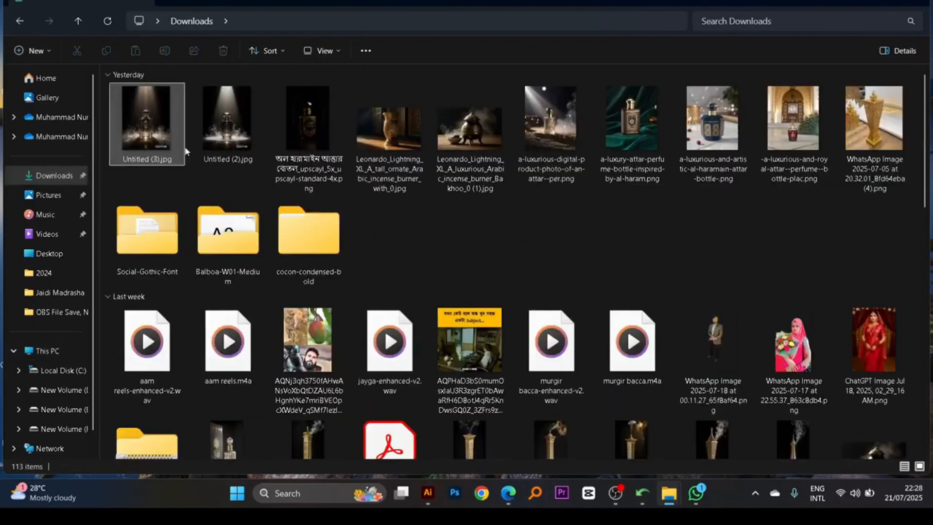
{"action": "scroll", "coordinate": [334, 227], "scroll_direction": "down", "scroll_amount": 3}
{"action": "scroll", "coordinate": [333, 226], "scroll_direction": "up", "scroll_amount": 3}
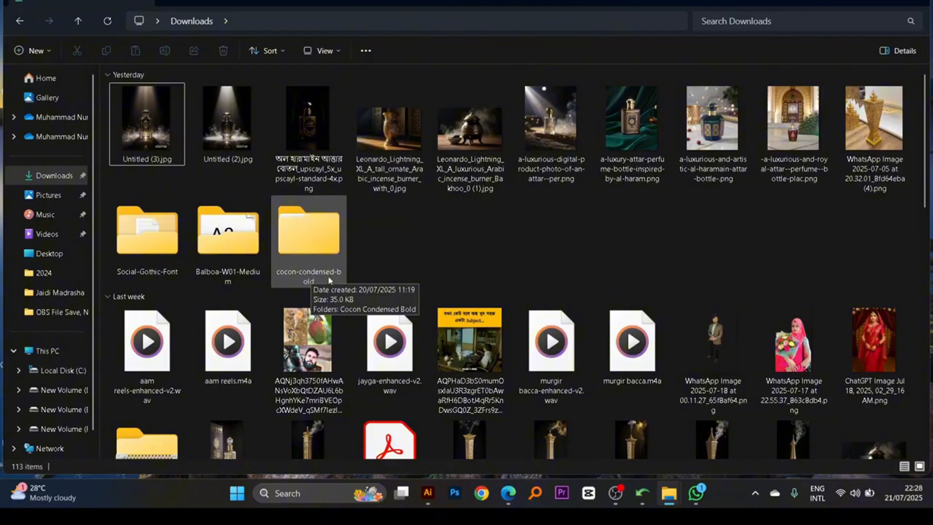
{"action": "left_click", "coordinate": [429, 493]}
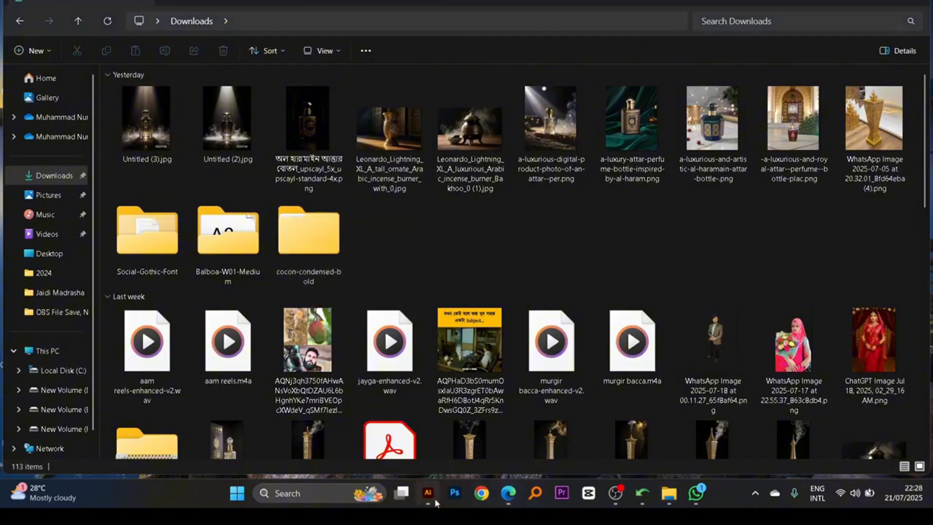
{"action": "key", "text": "v"}
{"action": "scroll", "coordinate": [476, 315], "scroll_direction": "up", "scroll_amount": 1}
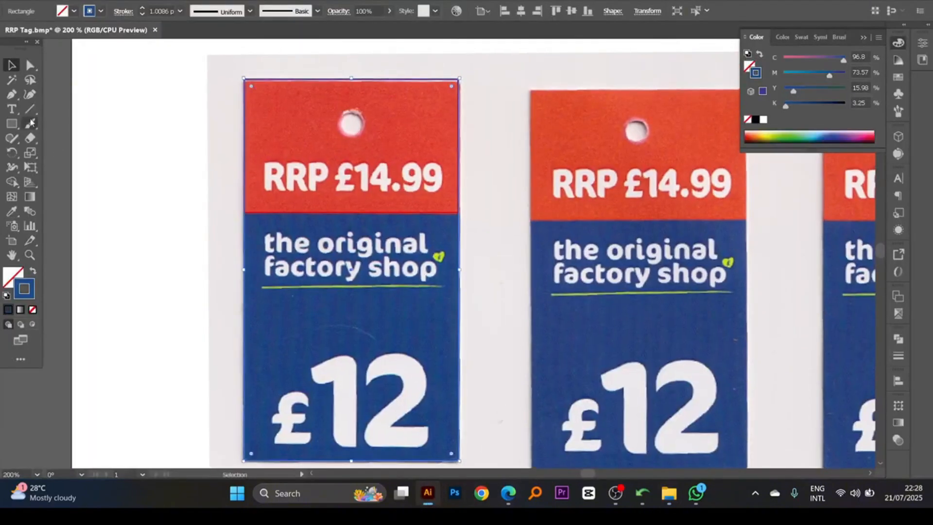
- Upload Screenshot_1.jpg from the Desktop to Google Translate's image translation
{"action": "left_click", "coordinate": [510, 493]}
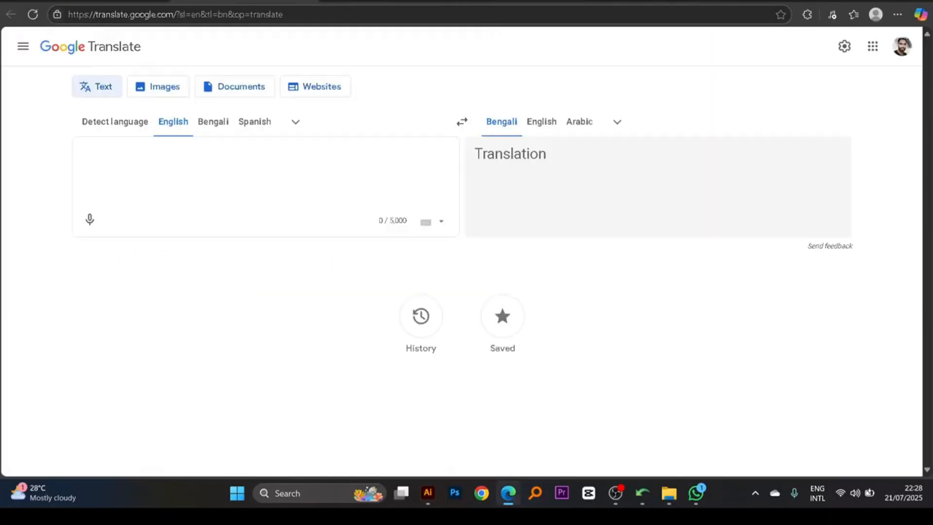
{"action": "left_click", "coordinate": [160, 88]}
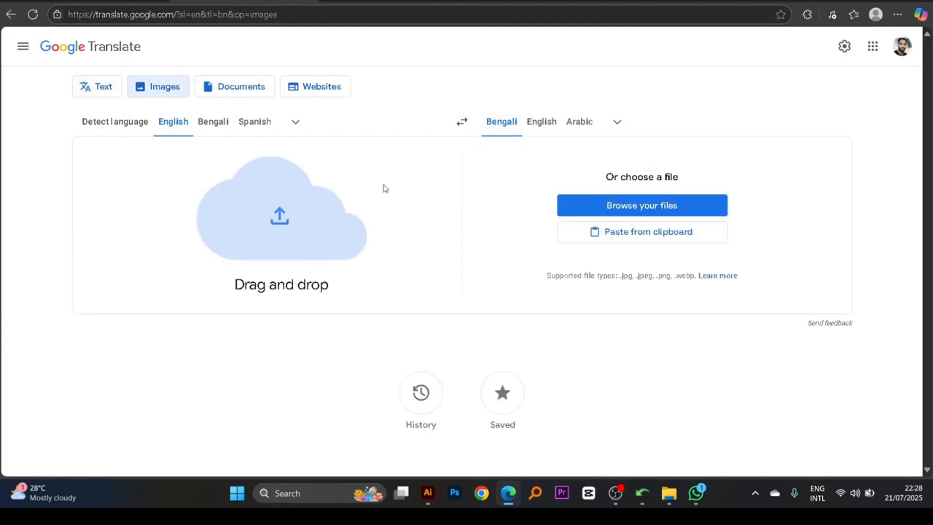
{"action": "left_click", "coordinate": [611, 213]}
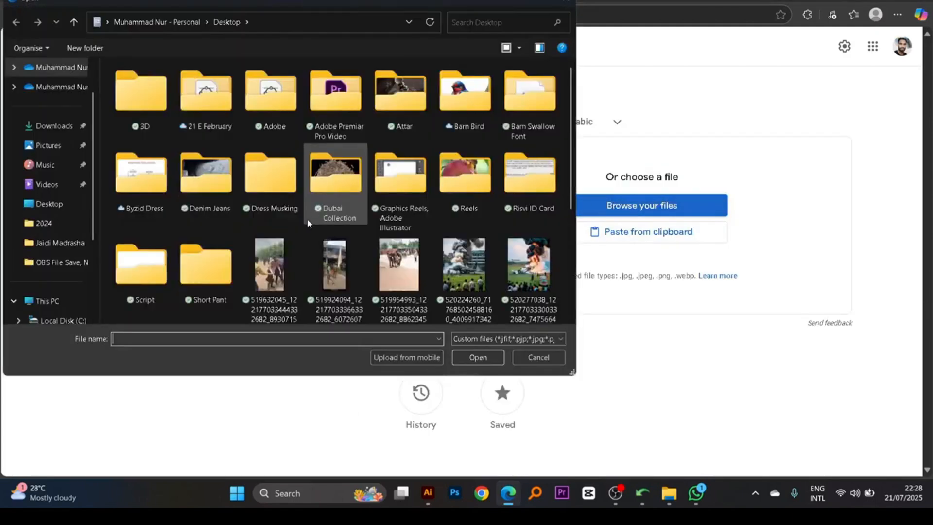
{"action": "left_click", "coordinate": [308, 216]}
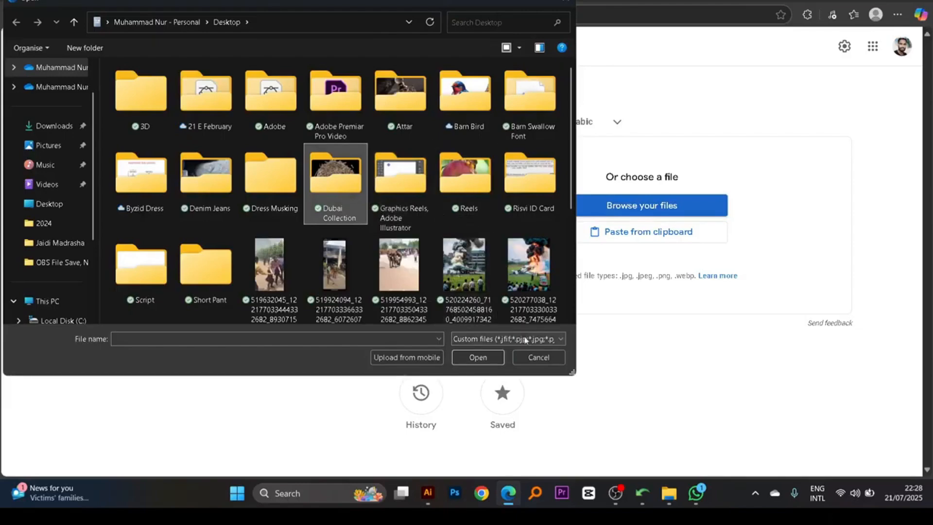
{"action": "scroll", "coordinate": [456, 305], "scroll_direction": "down", "scroll_amount": 3}
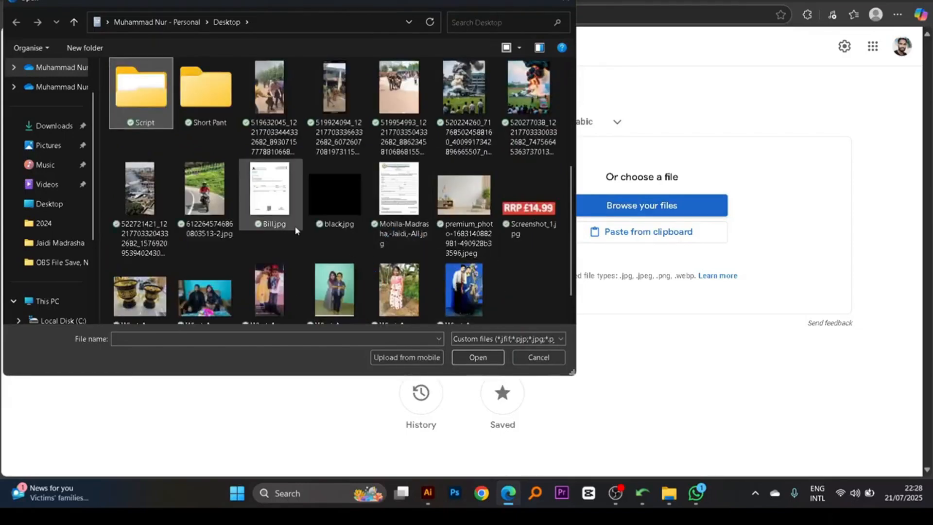
{"action": "left_click", "coordinate": [528, 209]}
{"action": "left_click", "coordinate": [478, 358]}
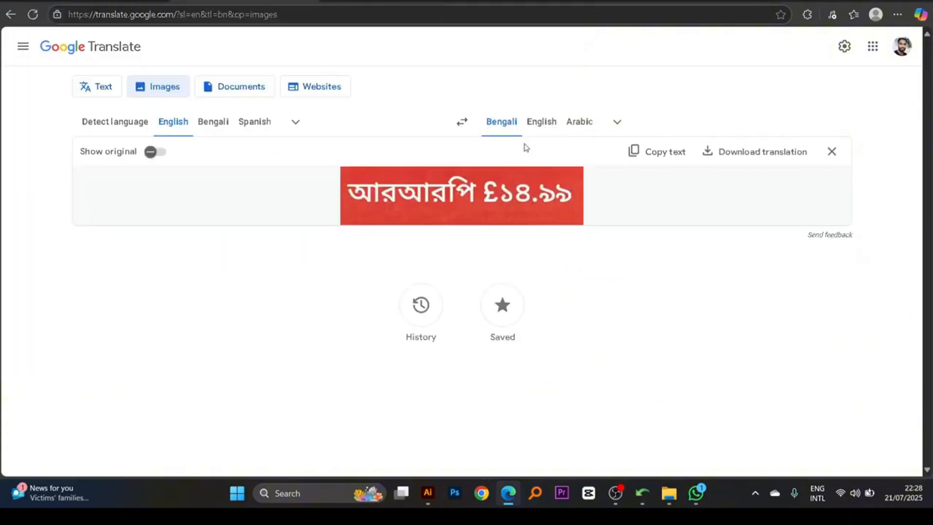
- Copy the image's text from the Bengali-to-English translation and paste it over the first tag's RRP lettering in Illustrator
{"action": "left_click", "coordinate": [462, 121]}
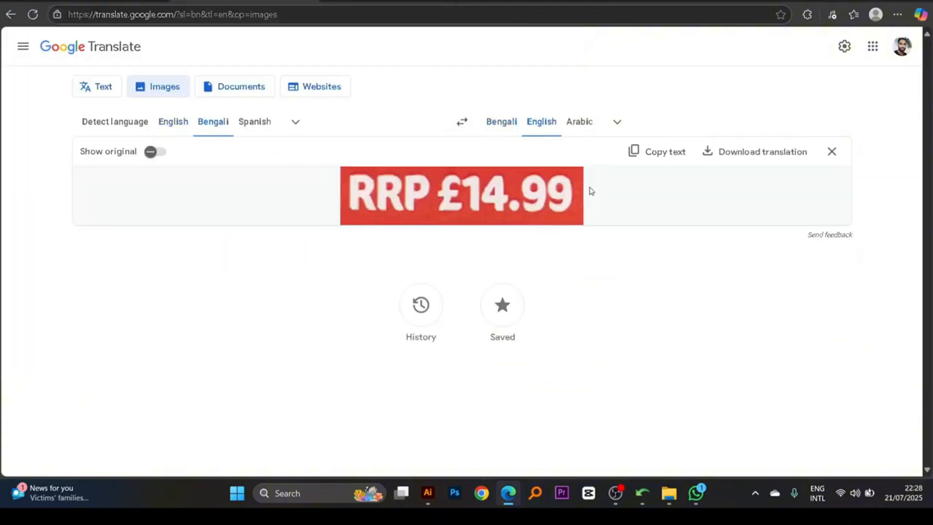
{"action": "left_click", "coordinate": [640, 165]}
{"action": "left_click", "coordinate": [428, 494]}
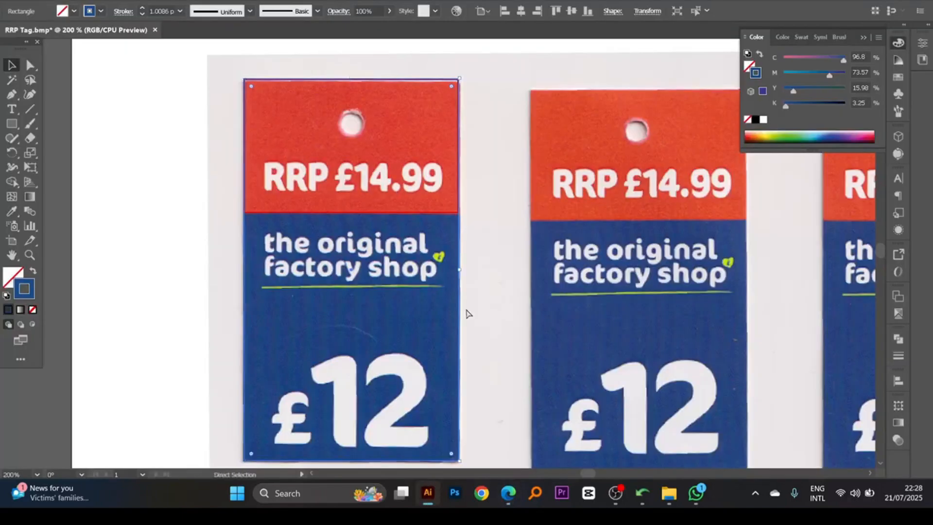
{"action": "key", "text": "ctrl+v"}
{"action": "left_click_drag", "start_coordinate": [450, 253], "coordinate": [380, 184]}
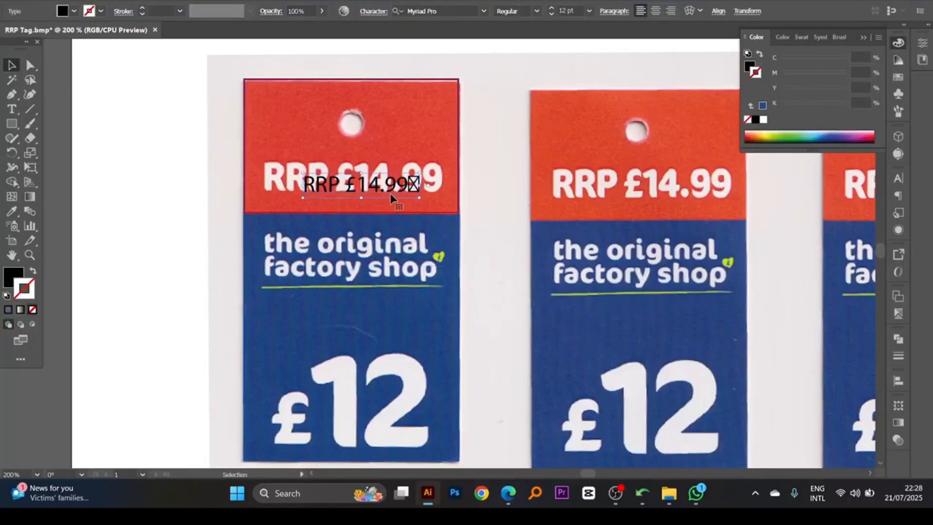
- Delete the stray last character from the pasted text so it reads "RRP £14.99"
{"action": "double_click", "coordinate": [410, 191]}
{"action": "key", "text": "BackSpace"}
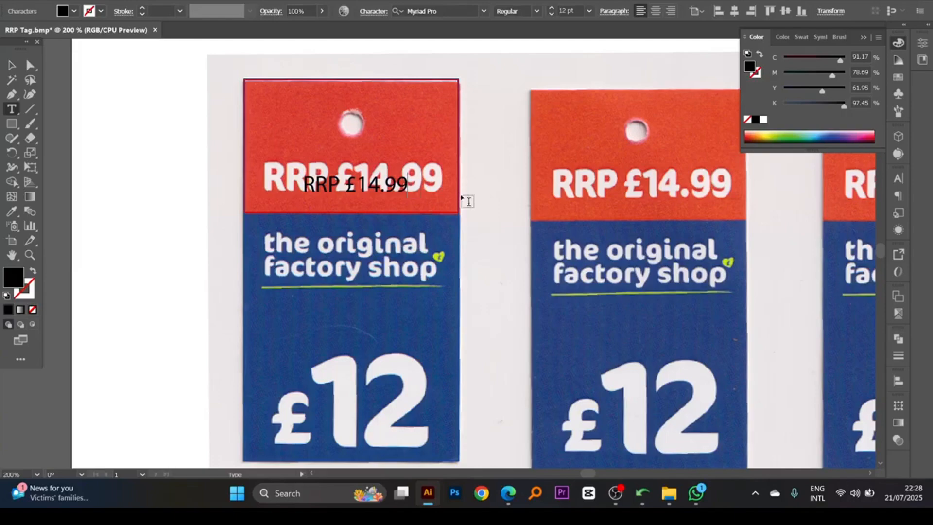
{"action": "key", "text": "Escape"}
- Move the "RRP £14.99" text onto the scanned lettering and scale it to the lettering's width, about 20.68 pt
{"action": "left_click_drag", "start_coordinate": [203, 136], "coordinate": [560, 298]}
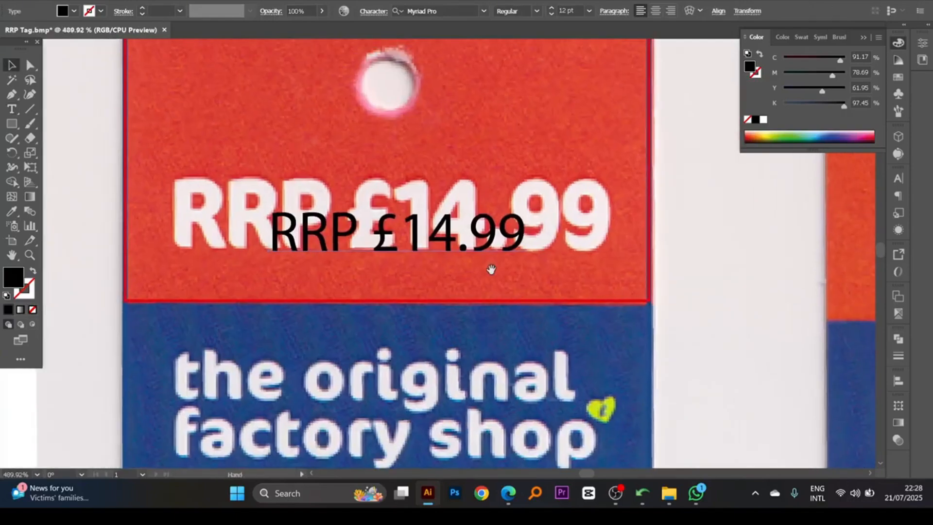
{"action": "left_click_drag", "start_coordinate": [430, 242], "coordinate": [334, 214]}
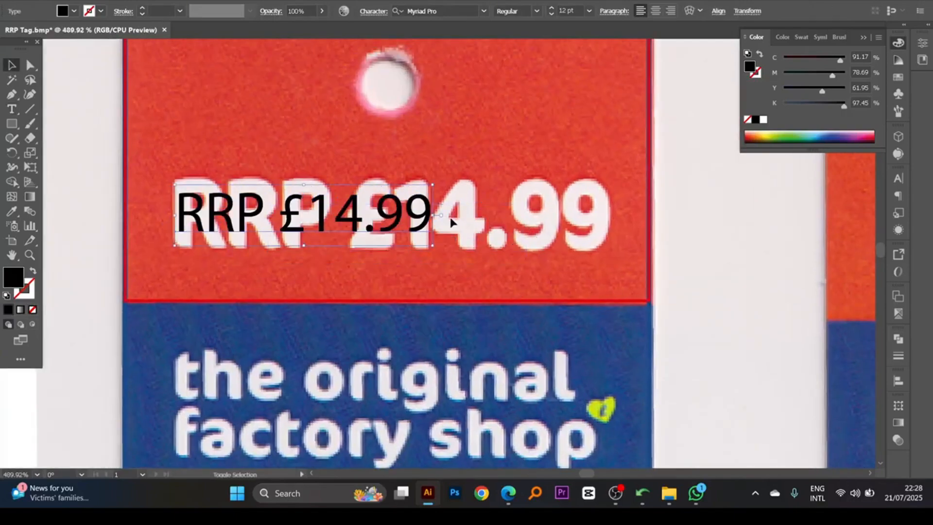
{"action": "left_click_drag", "start_coordinate": [436, 216], "coordinate": [636, 227]}
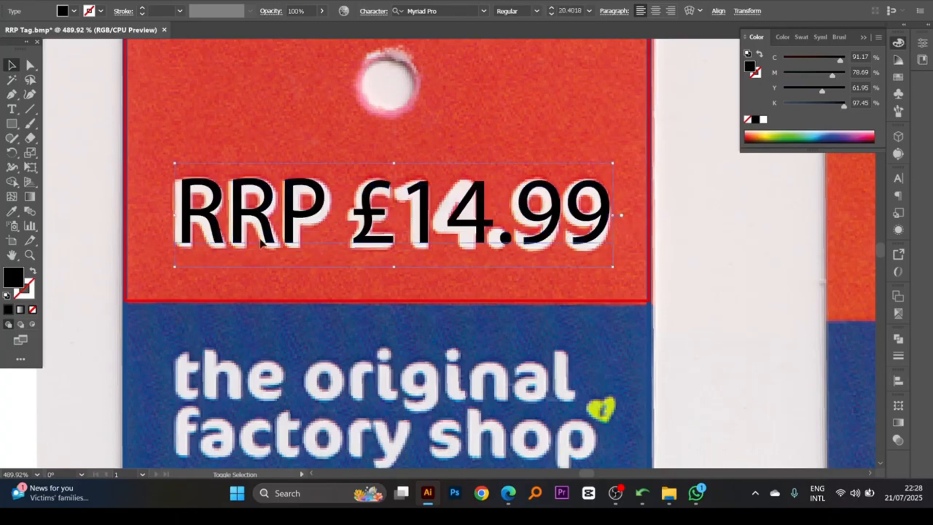
{"action": "left_click_drag", "start_coordinate": [176, 215], "coordinate": [169, 215]}
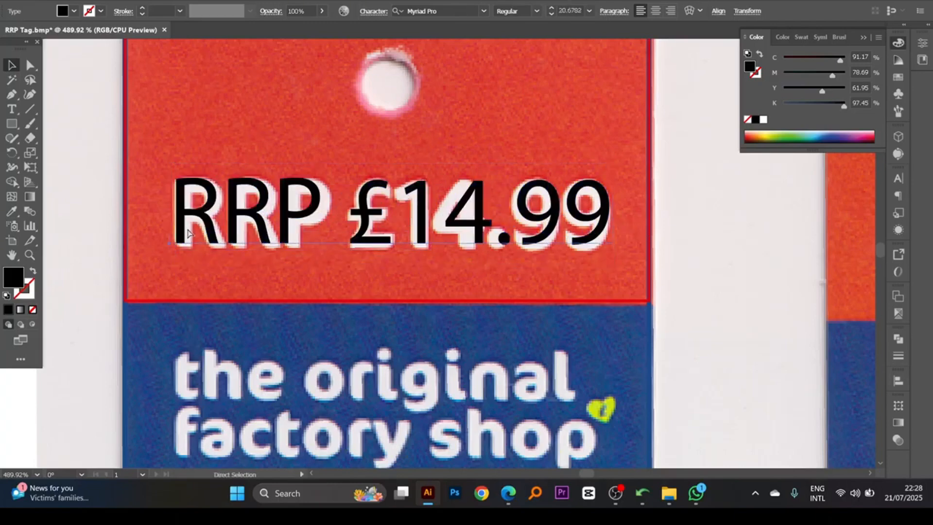
- Set the font of the "RRP £14.99" text to Cocon-BoldCondensed
{"action": "left_click", "coordinate": [898, 177]}
{"action": "left_click", "coordinate": [805, 190]}
{"action": "type", "text": "c"}
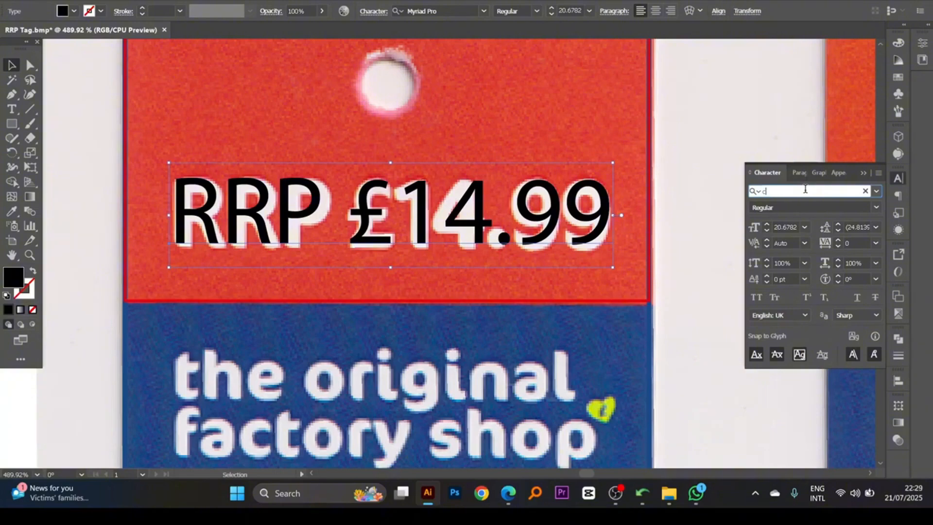
{"action": "type", "text": "oc"}
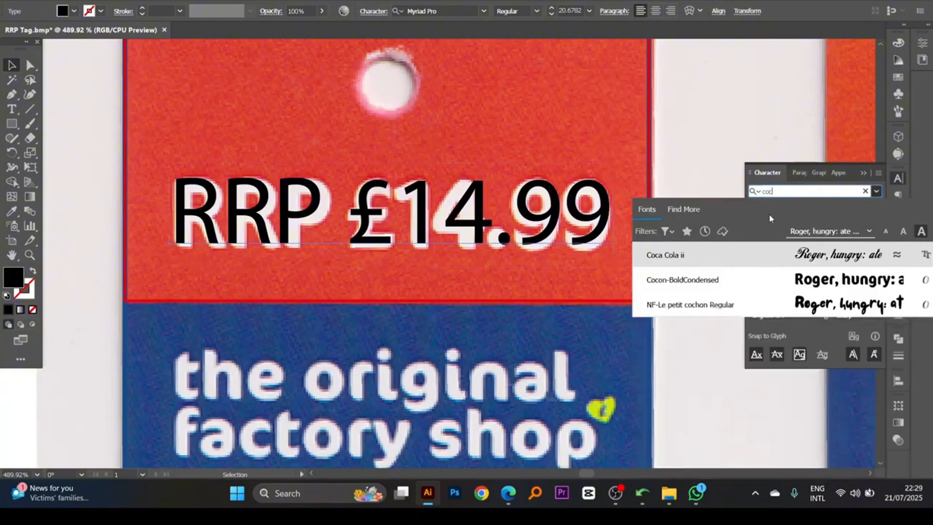
{"action": "left_click", "coordinate": [690, 281]}
{"action": "scroll", "coordinate": [661, 277], "scroll_direction": "down", "scroll_amount": 3}
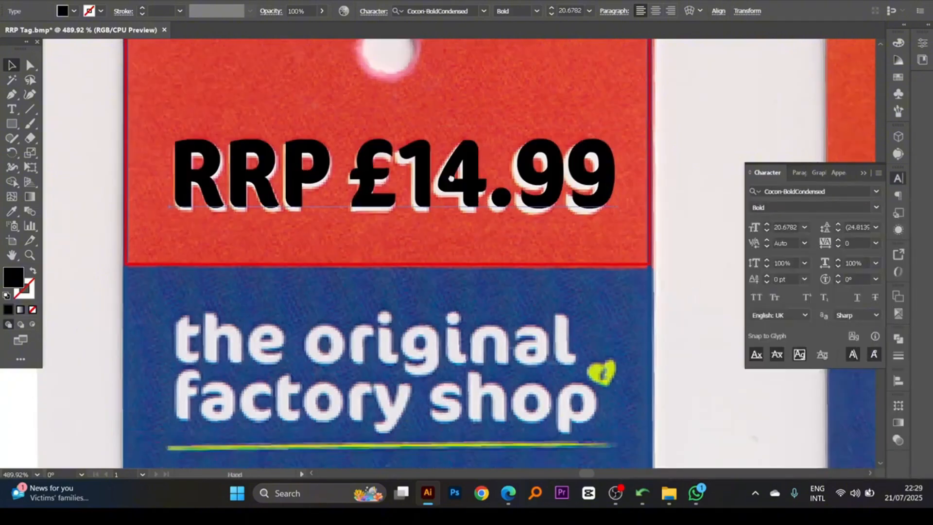
- Align the "RRP £14.99" text over the scanned lettering and scale it down to about 20.4 pt
{"action": "left_click_drag", "start_coordinate": [386, 175], "coordinate": [384, 112]}
{"action": "scroll", "coordinate": [282, 186], "scroll_direction": "up", "scroll_amount": 2}
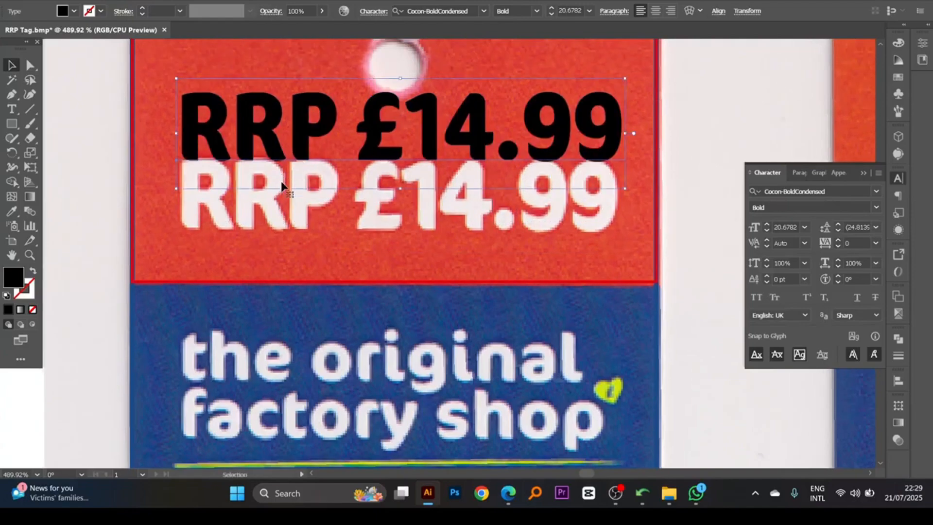
{"action": "left_click_drag", "start_coordinate": [331, 151], "coordinate": [335, 213]}
{"action": "left_click_drag", "start_coordinate": [628, 203], "coordinate": [623, 204]}
{"action": "scroll", "coordinate": [559, 233], "scroll_direction": "down", "scroll_amount": 2}
{"action": "scroll", "coordinate": [431, 243], "scroll_direction": "down", "scroll_amount": 5}
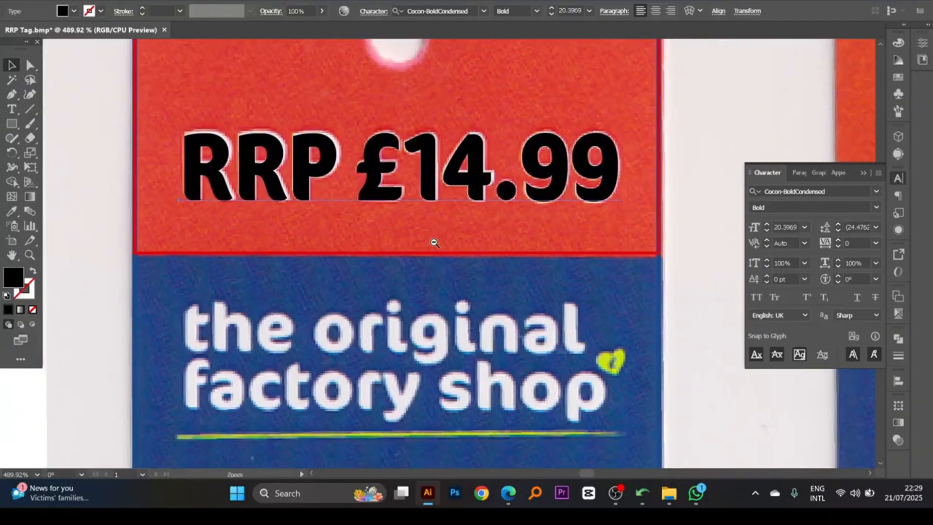
{"action": "scroll", "coordinate": [430, 243], "scroll_direction": "down", "scroll_amount": 2}
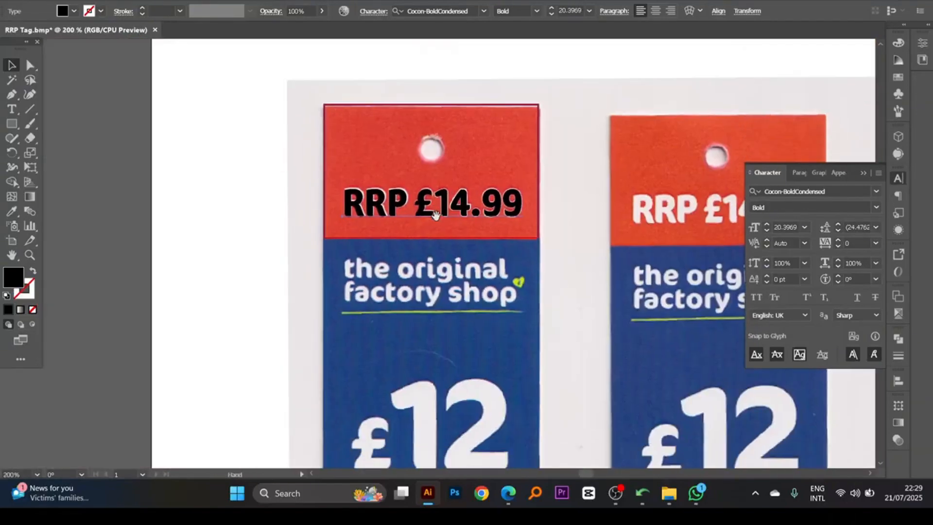
{"action": "scroll", "coordinate": [435, 233], "scroll_direction": "down", "scroll_amount": 2}
{"action": "scroll", "coordinate": [439, 226], "scroll_direction": "up", "scroll_amount": 2}
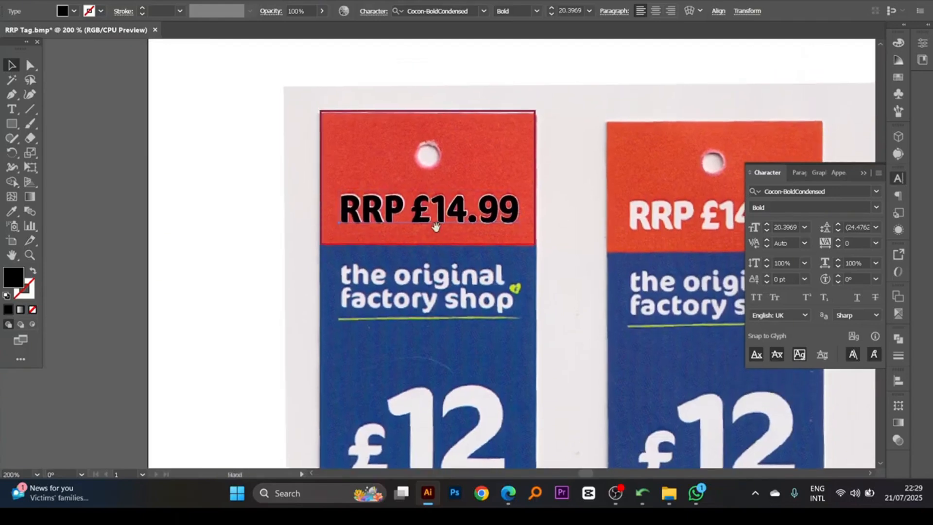
{"action": "left_click_drag", "start_coordinate": [598, 253], "coordinate": [599, 253]}
- Draw a circle about 0.17 in across over the first tag's punched hole with the Ellipse tool
{"action": "left_click_drag", "start_coordinate": [12, 124], "coordinate": [98, 152]}
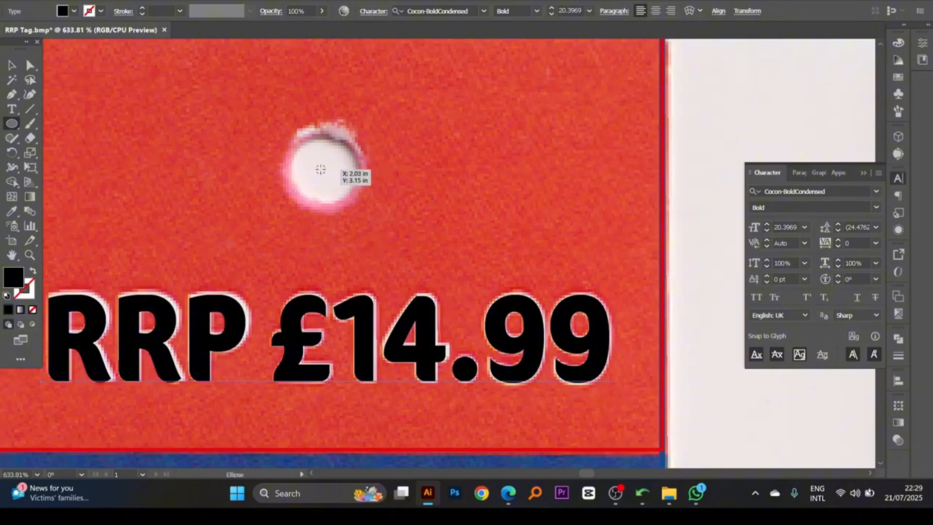
{"action": "left_click_drag", "start_coordinate": [324, 171], "coordinate": [361, 209]}
{"action": "left_click", "coordinate": [13, 67]}
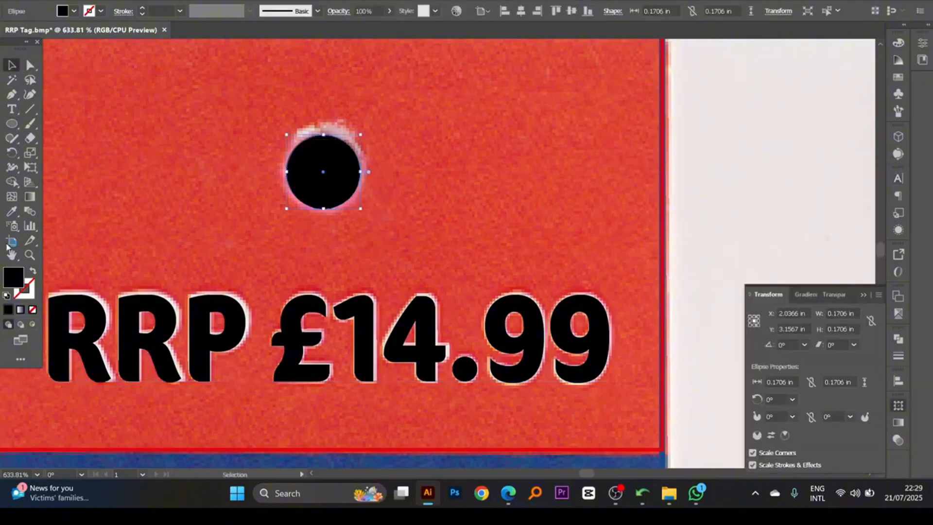
- Swap the hole circle's fill to a black outline and set its stroke weight to 0.2 pt
{"action": "left_click", "coordinate": [32, 271]}
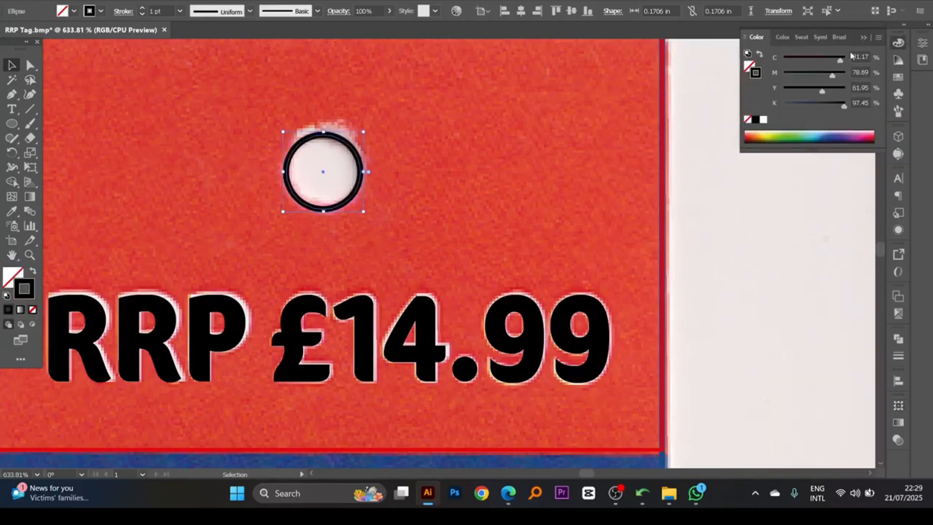
{"action": "left_click", "coordinate": [898, 356]}
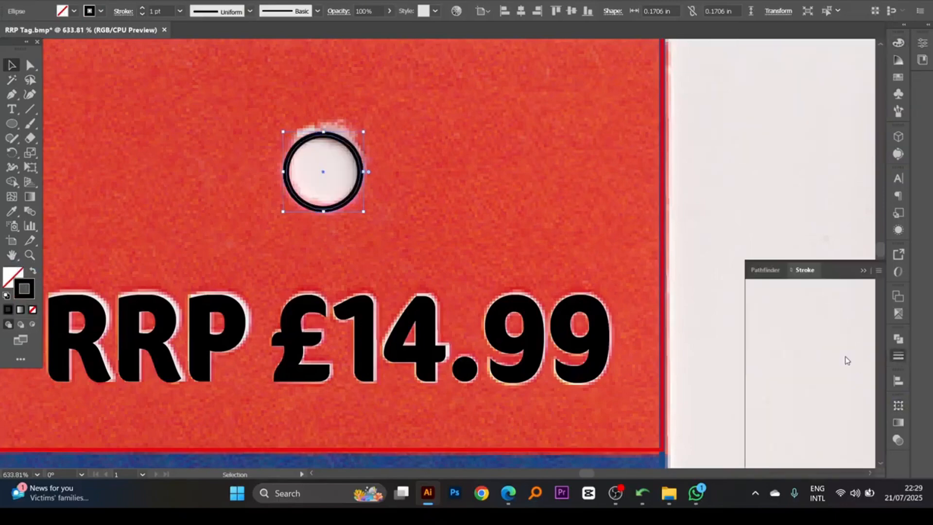
{"action": "double_click", "coordinate": [807, 288]}
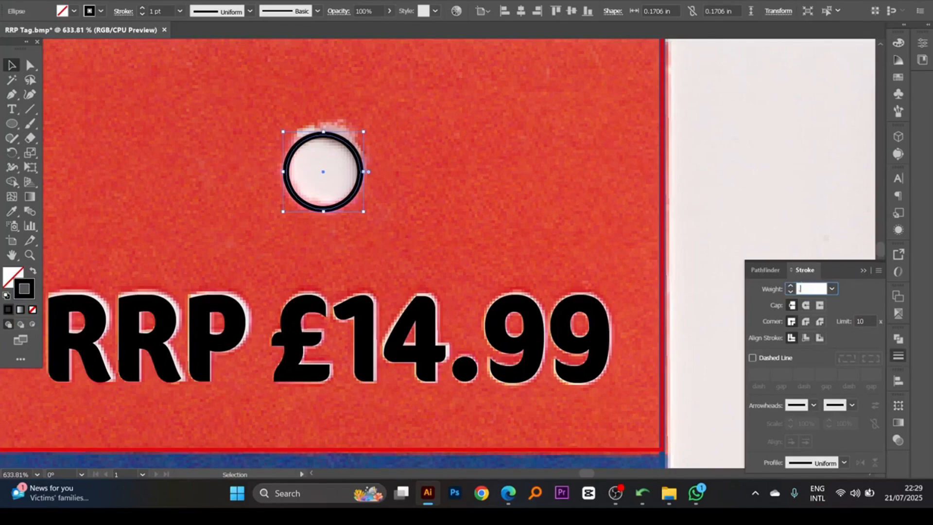
{"action": "type", "text": "0.2"}
{"action": "key", "text": "Return"}
{"action": "left_click", "coordinate": [410, 245], "text": "alt"}
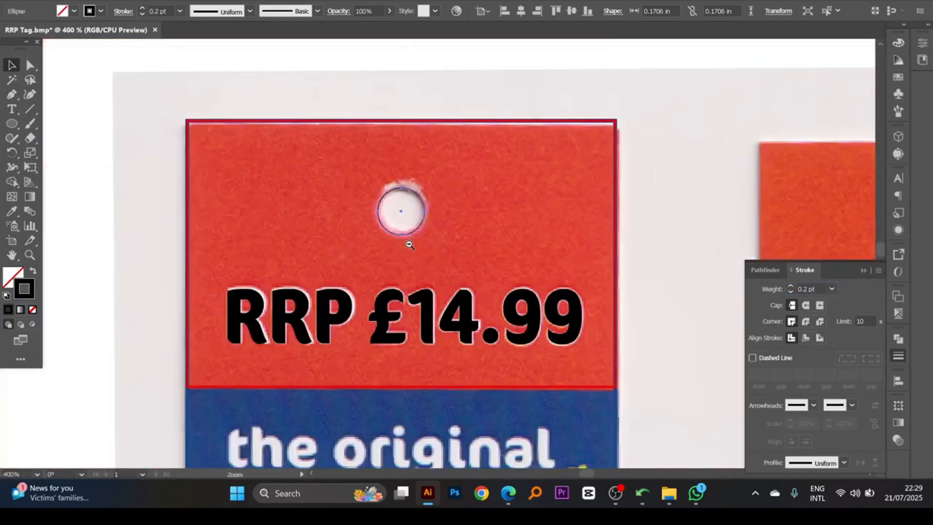
{"action": "left_click", "coordinate": [422, 252], "text": "alt"}
{"action": "left_click_drag", "start_coordinate": [450, 237], "coordinate": [451, 223]}
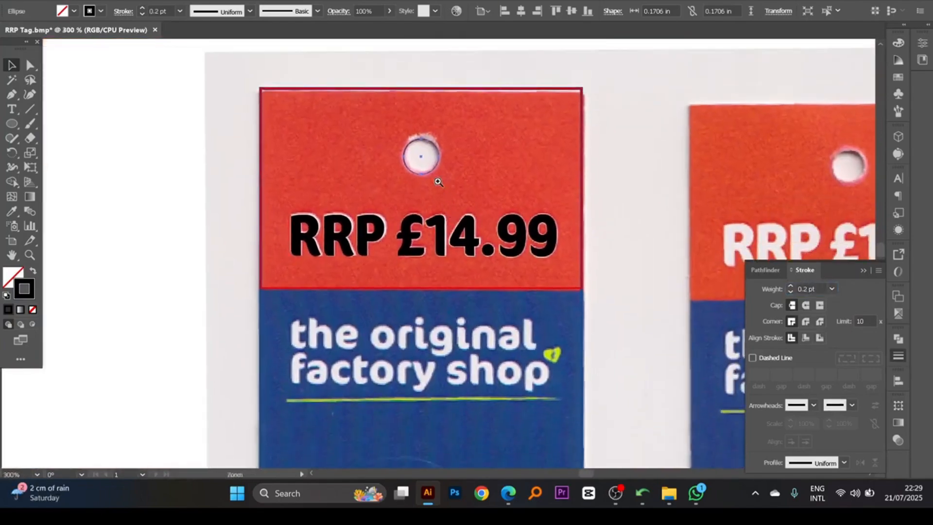
- Lower the top edge of the first tag's outline rectangles to the scanned tag's upper edge, about 2.78 in overall height
{"action": "left_click", "coordinate": [414, 116], "text": "ctrl"}
{"action": "left_click", "coordinate": [414, 115], "text": "ctrl"}
{"action": "left_click_drag", "start_coordinate": [378, 221], "coordinate": [406, 107]}
{"action": "left_click_drag", "start_coordinate": [507, 271], "coordinate": [379, 134]}
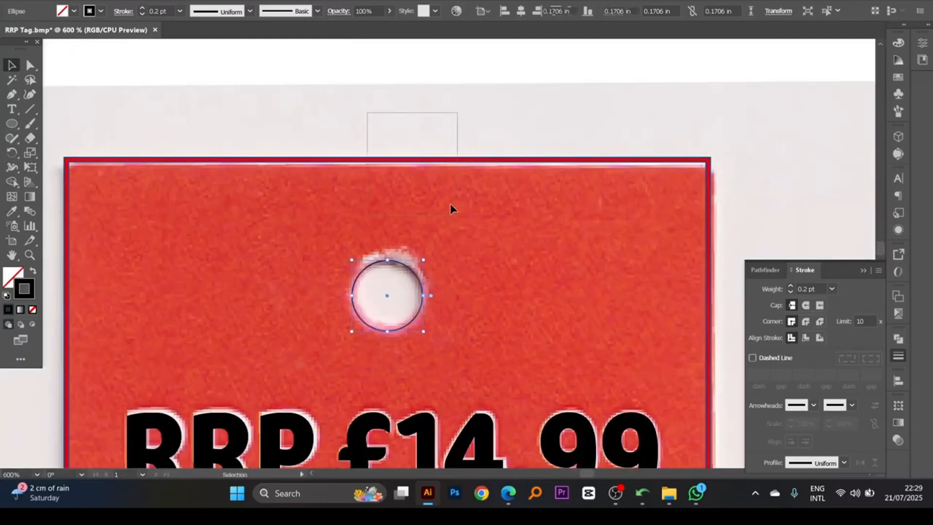
{"action": "left_click", "coordinate": [388, 156]}
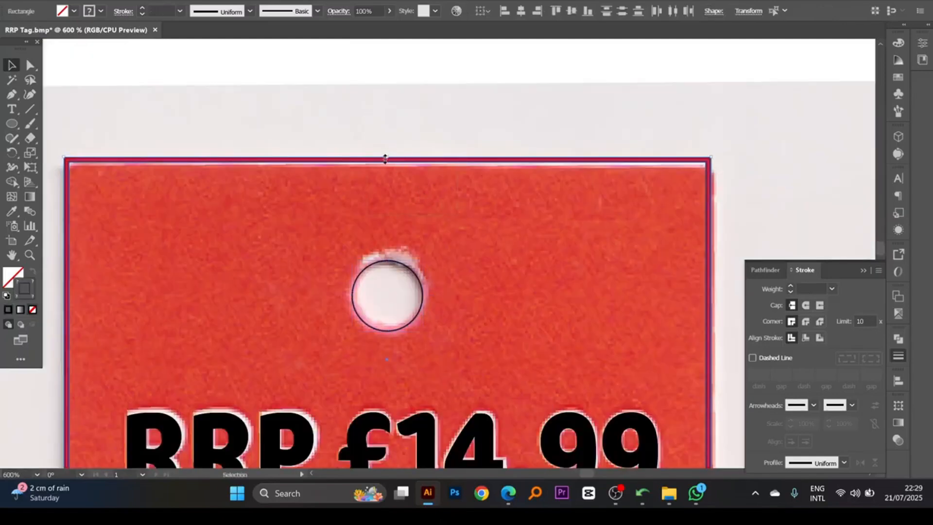
{"action": "left_click", "coordinate": [31, 65]}
{"action": "left_click_drag", "start_coordinate": [369, 141], "coordinate": [479, 204]}
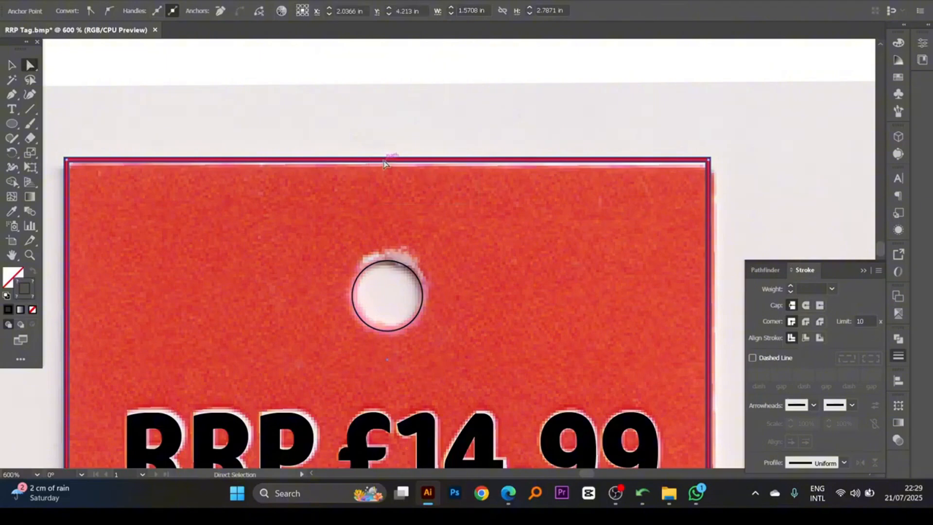
{"action": "left_click_drag", "start_coordinate": [383, 164], "coordinate": [385, 168]}
{"action": "left_click", "coordinate": [11, 68]}
{"action": "left_click", "coordinate": [493, 321], "text": "ctrl+alt"}
{"action": "left_click", "coordinate": [492, 320], "text": "ctrl+alt"}
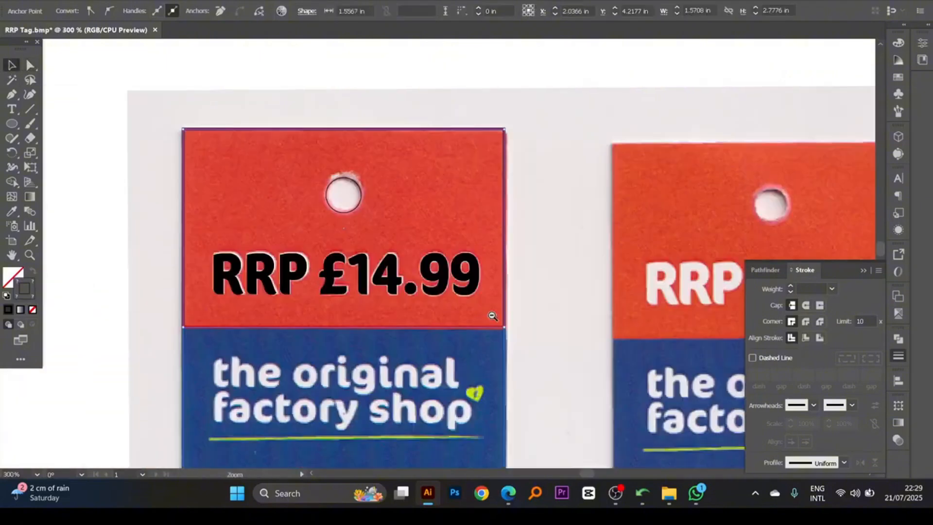
- Capture the first tag's "the original factory shop" lettering with Lightshot and copy the screenshot
{"action": "left_click", "coordinate": [413, 296], "text": "ctrl+alt"}
{"action": "left_click_drag", "start_coordinate": [413, 297], "coordinate": [412, 247]}
{"action": "left_click_drag", "start_coordinate": [419, 284], "coordinate": [418, 226]}
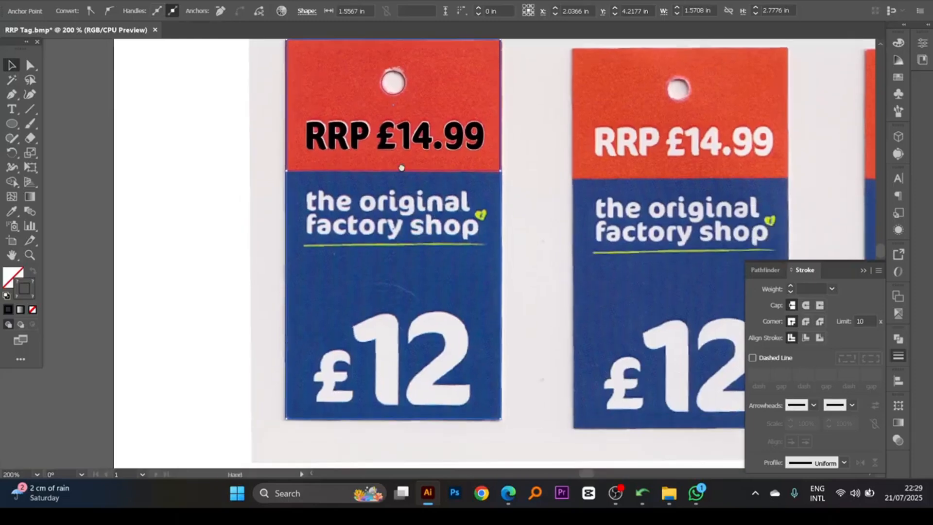
{"action": "left_click_drag", "start_coordinate": [401, 168], "coordinate": [402, 176]}
{"action": "left_click_drag", "start_coordinate": [421, 230], "coordinate": [376, 249]}
{"action": "left_click", "coordinate": [423, 220], "text": "ctrl"}
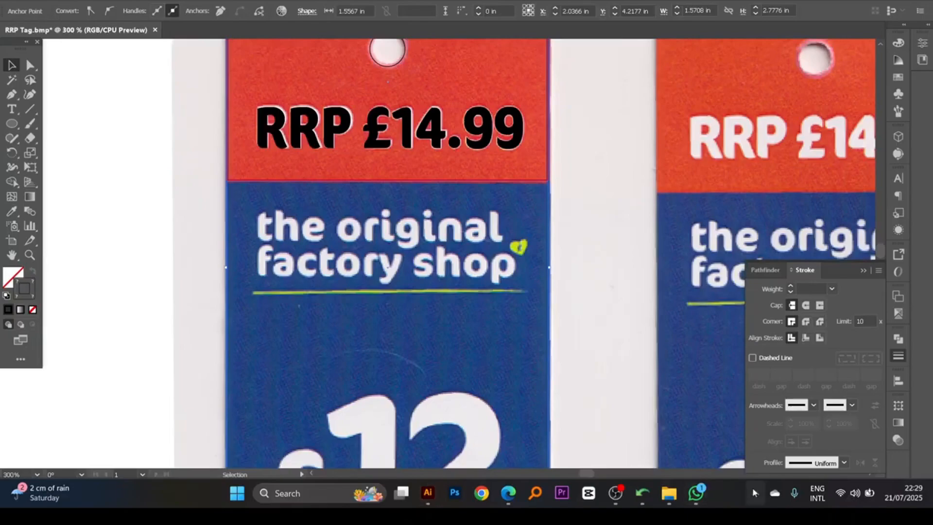
{"action": "left_click", "coordinate": [752, 488]}
{"action": "left_click", "coordinate": [731, 431]}
{"action": "left_click_drag", "start_coordinate": [251, 201], "coordinate": [528, 288]}
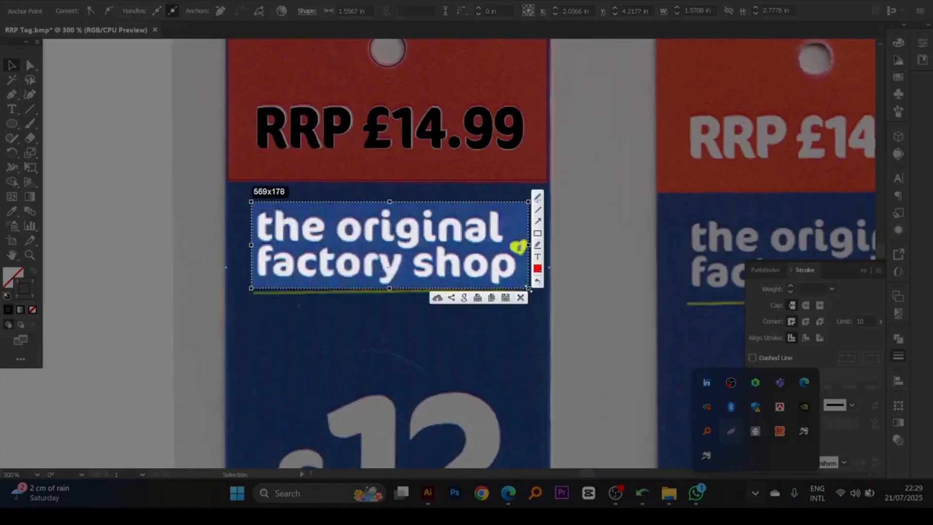
{"action": "key", "text": "ctrl+c"}
- In Google Translate, replace the old image with the new screenshot, copy its translated text, and return to Illustrator
{"action": "left_click", "coordinate": [508, 493]}
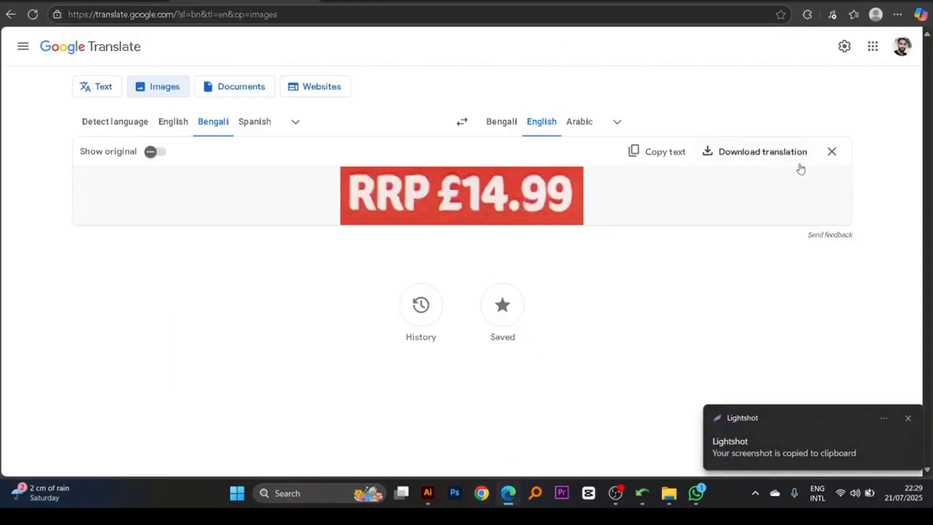
{"action": "left_click", "coordinate": [832, 151]}
{"action": "key", "text": "ctrl+v"}
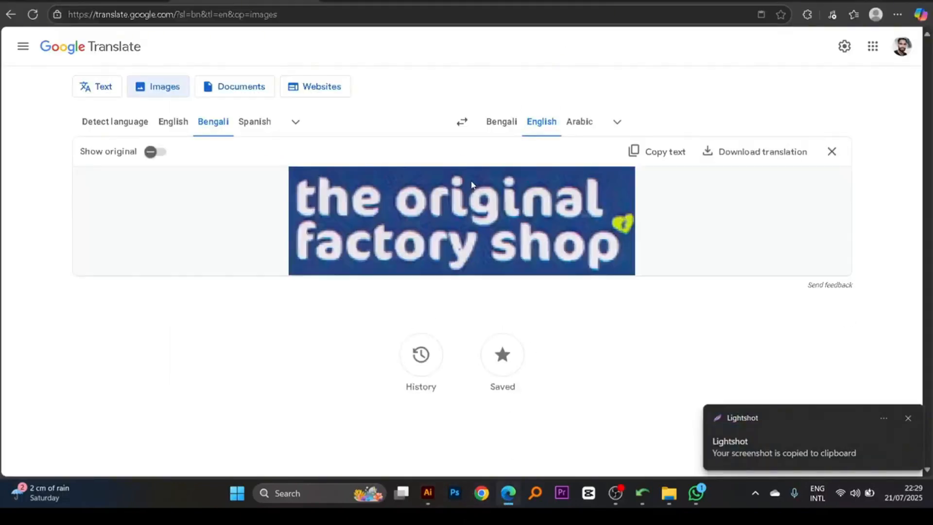
{"action": "left_click", "coordinate": [657, 154]}
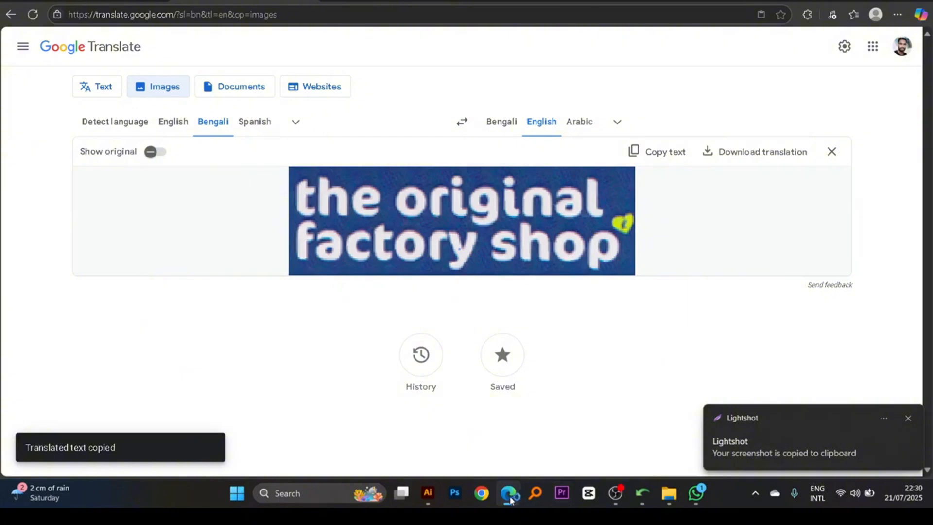
{"action": "left_click", "coordinate": [430, 493]}
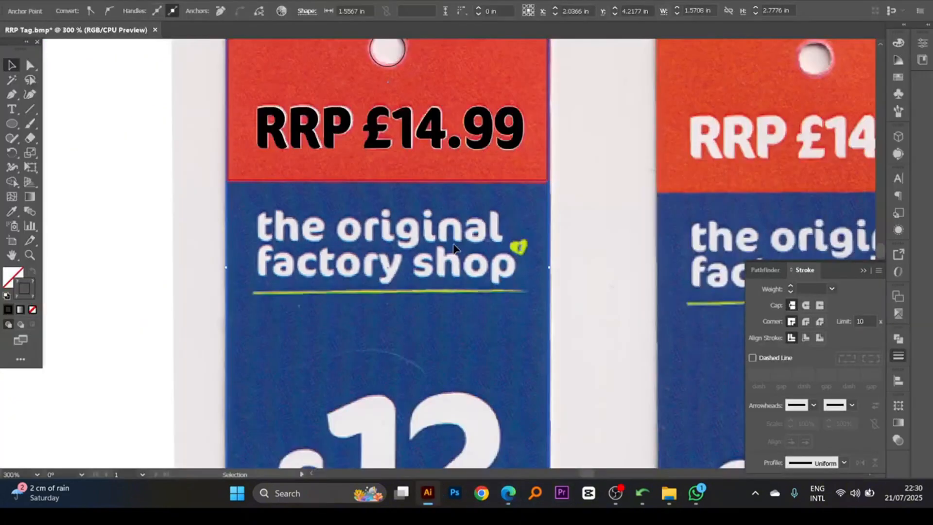
- Duplicate the "RRP £14.99" text onto the shop name lettering and replace its content with the copied "the original factory shop"
{"action": "scroll", "coordinate": [455, 249], "scroll_direction": "up", "scroll_amount": 1}
{"action": "left_click_drag", "start_coordinate": [414, 171], "coordinate": [414, 291]}
{"action": "double_click", "coordinate": [414, 290]}
{"action": "key", "text": "ctrl+a"}
{"action": "key", "text": "ctrl+v"}
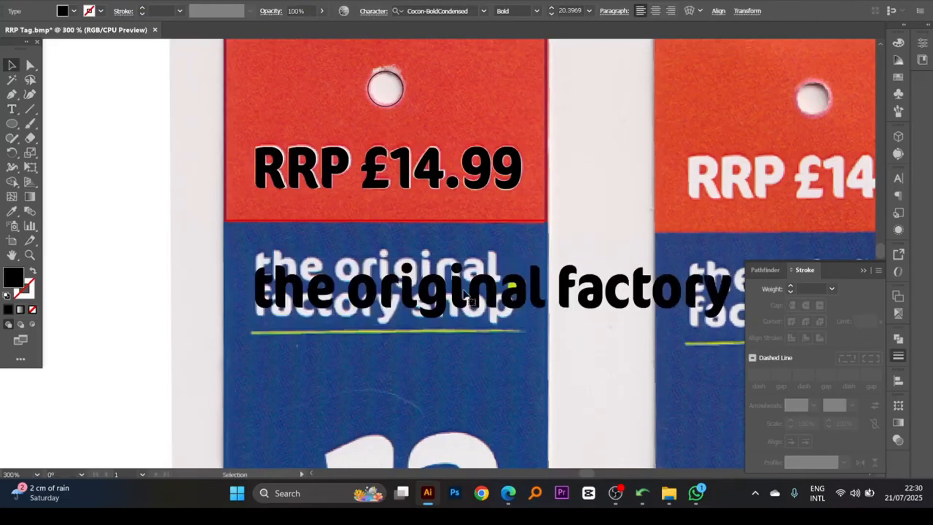
- Move the shop name text just above its scanned lettering and break it into two lines before "factory"
{"action": "left_click_drag", "start_coordinate": [515, 302], "coordinate": [422, 152]}
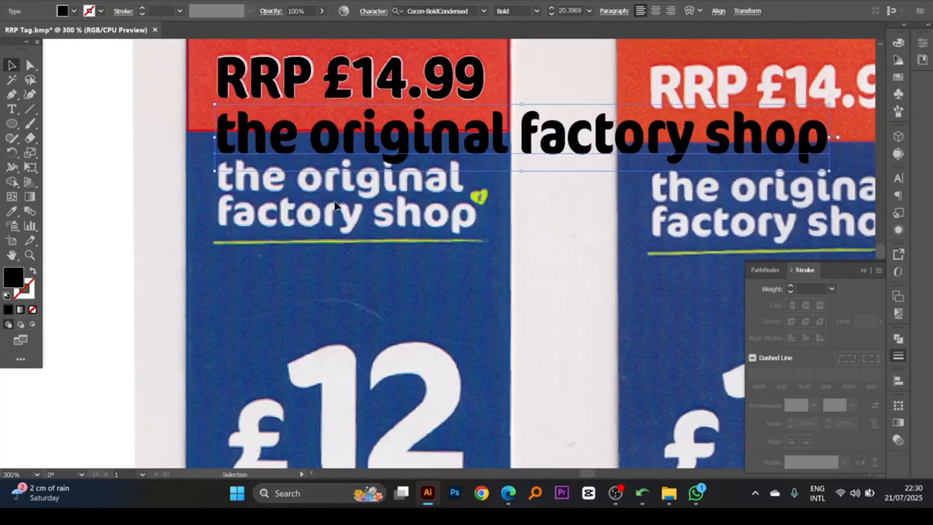
{"action": "scroll", "coordinate": [552, 183], "scroll_direction": "up", "scroll_amount": 1}
{"action": "double_click", "coordinate": [519, 141]}
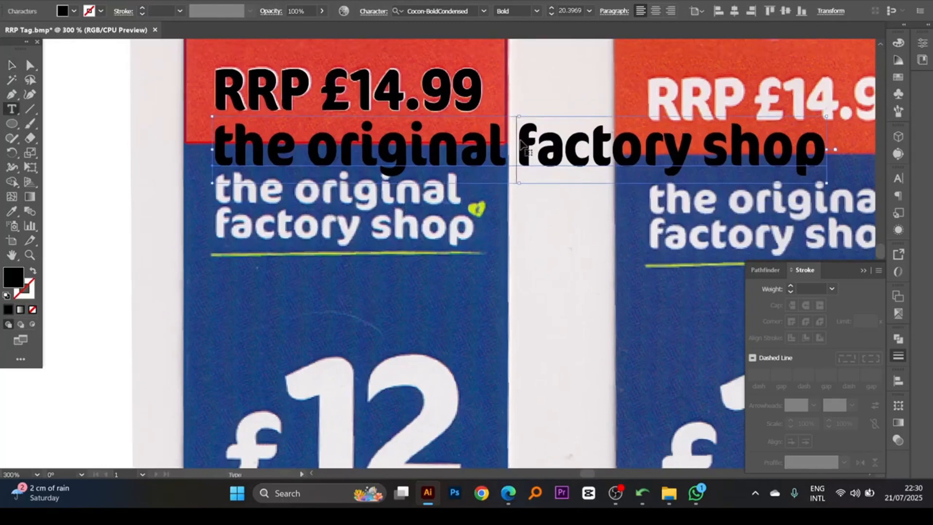
{"action": "key", "text": "Return"}
{"action": "key", "text": "Escape"}
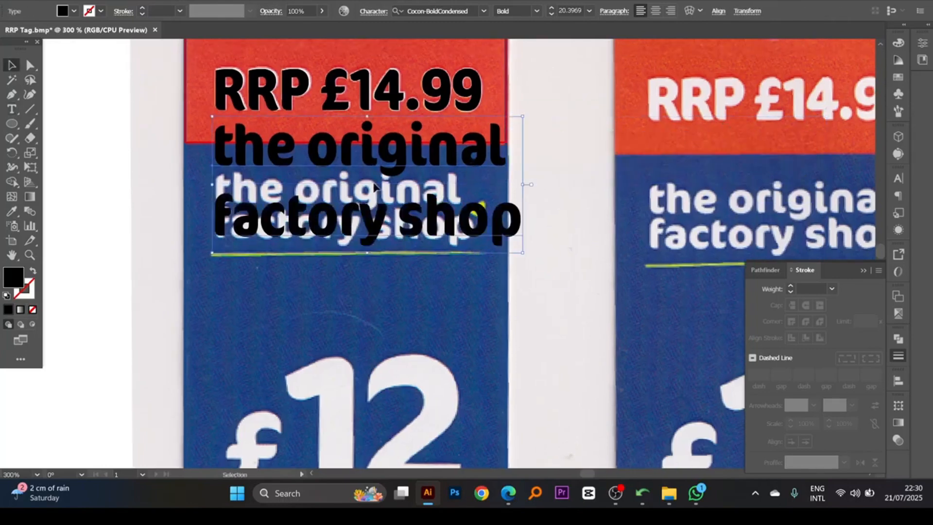
- Tighten the shop name text's line spacing and scale it over the scanned lettering to about 17.31 pt
{"action": "key", "text": "alt+Up"}
{"action": "key", "text": "alt+Up"}
{"action": "key", "text": "alt+Up"}
{"action": "key", "text": "alt+Up"}
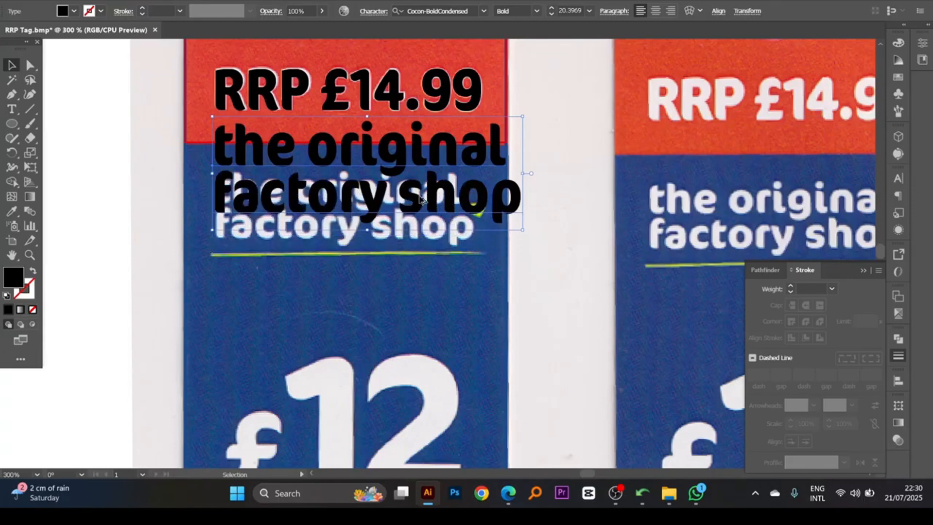
{"action": "left_click_drag", "start_coordinate": [421, 199], "coordinate": [421, 248]}
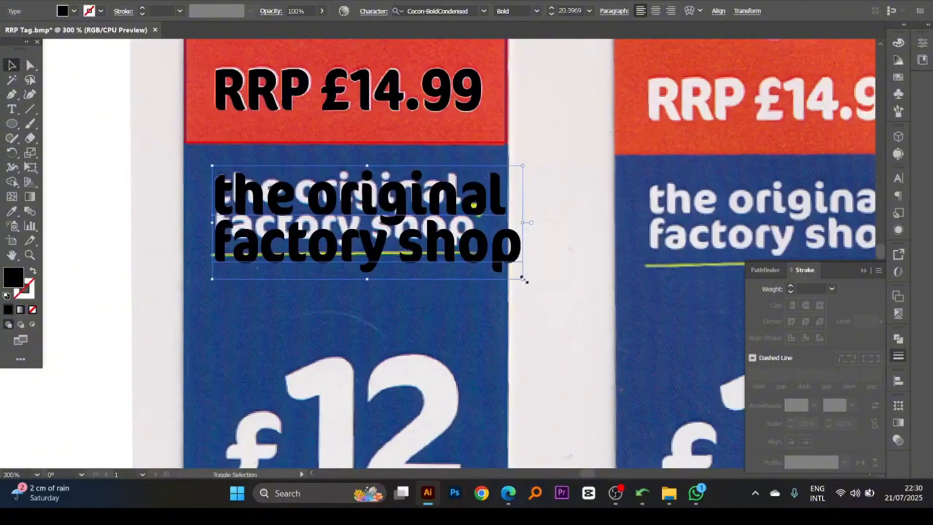
{"action": "left_click_drag", "start_coordinate": [524, 279], "coordinate": [492, 262]}
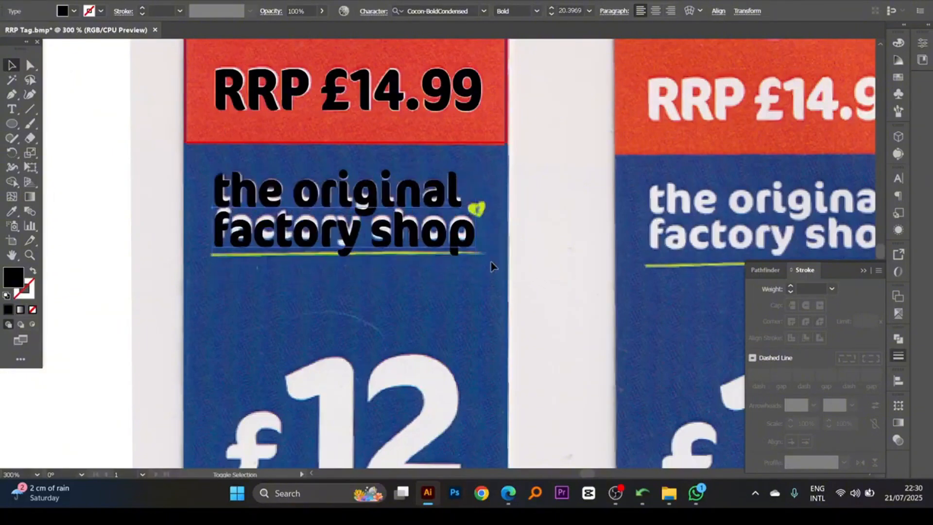
{"action": "key", "text": "ctrl+equal"}
{"action": "key", "text": "ctrl+equal"}
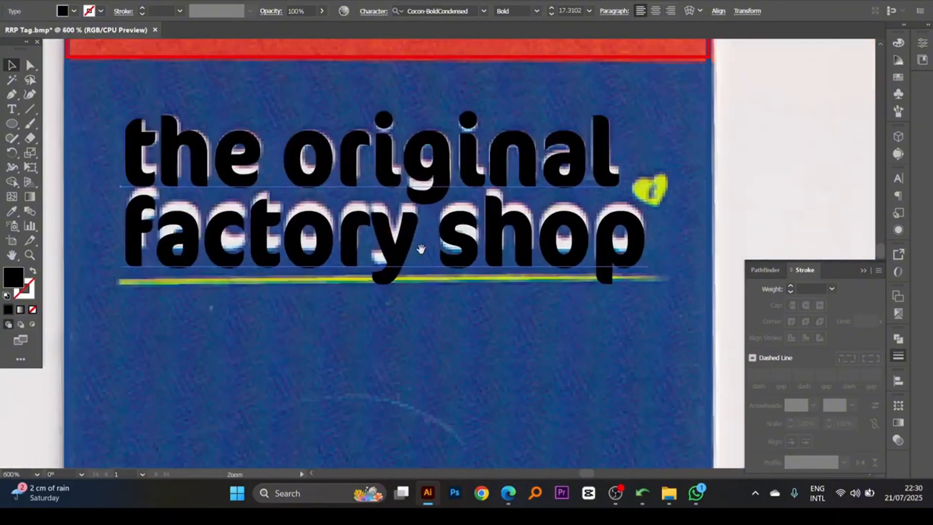
- Fine-tune the shop name text's line spacing and position over its scanned lettering and scale it to about 17.28 pt
{"action": "key", "text": "alt+Up"}
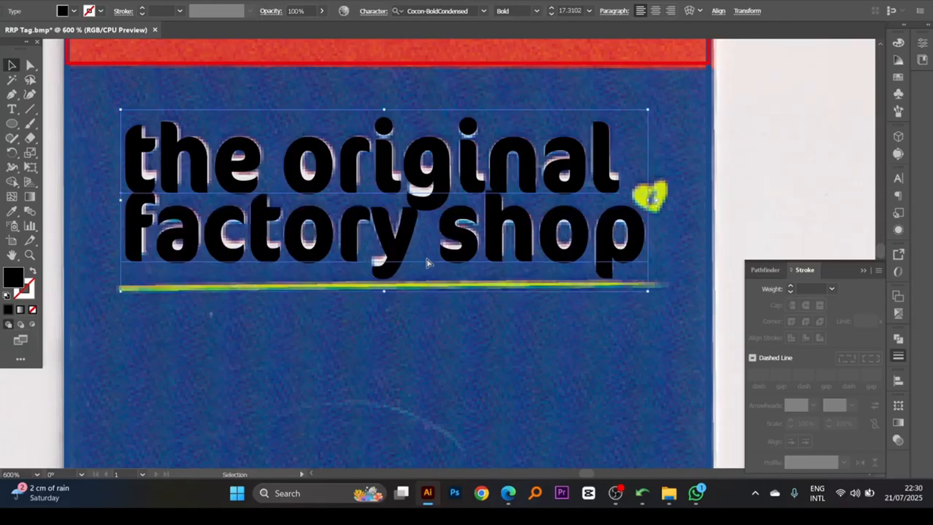
{"action": "left_click_drag", "start_coordinate": [363, 182], "coordinate": [363, 174]}
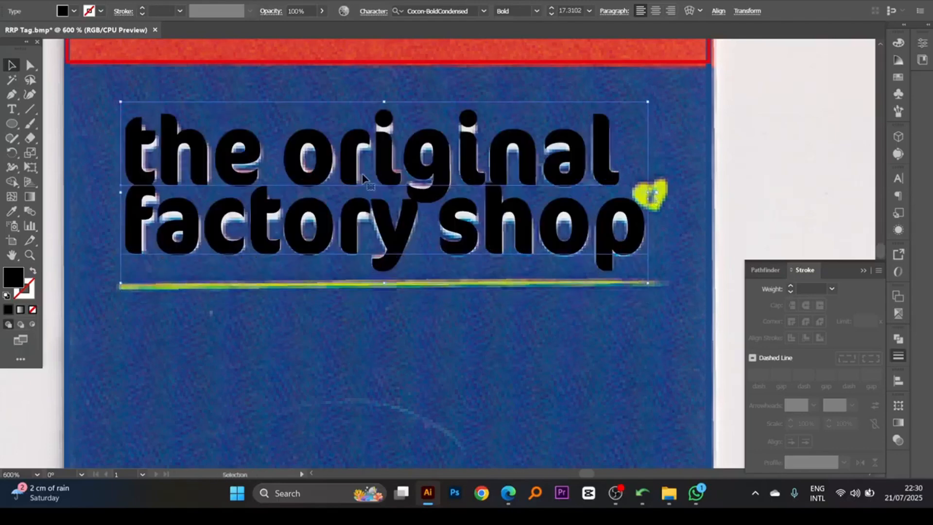
{"action": "key", "text": "alt+Down"}
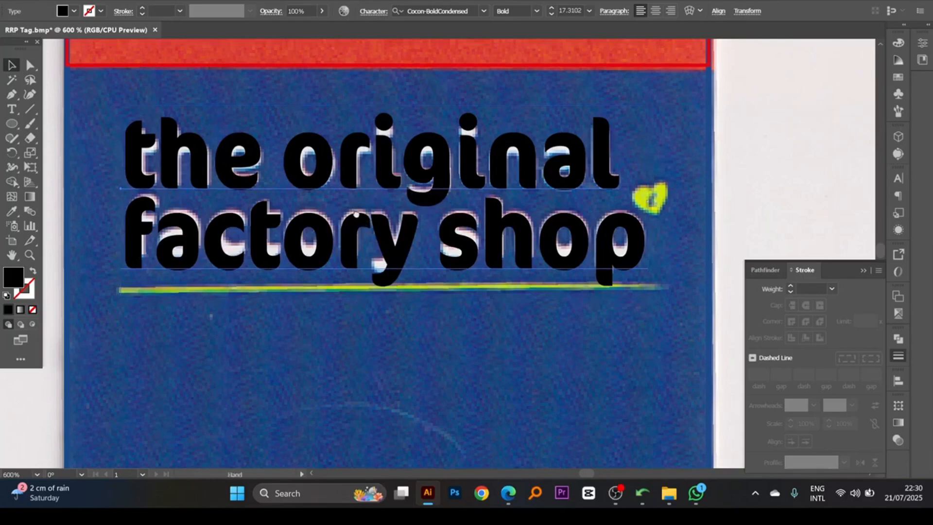
{"action": "scroll", "coordinate": [391, 146], "scroll_direction": "up", "scroll_amount": 1}
{"action": "left_click_drag", "start_coordinate": [435, 220], "coordinate": [419, 213]}
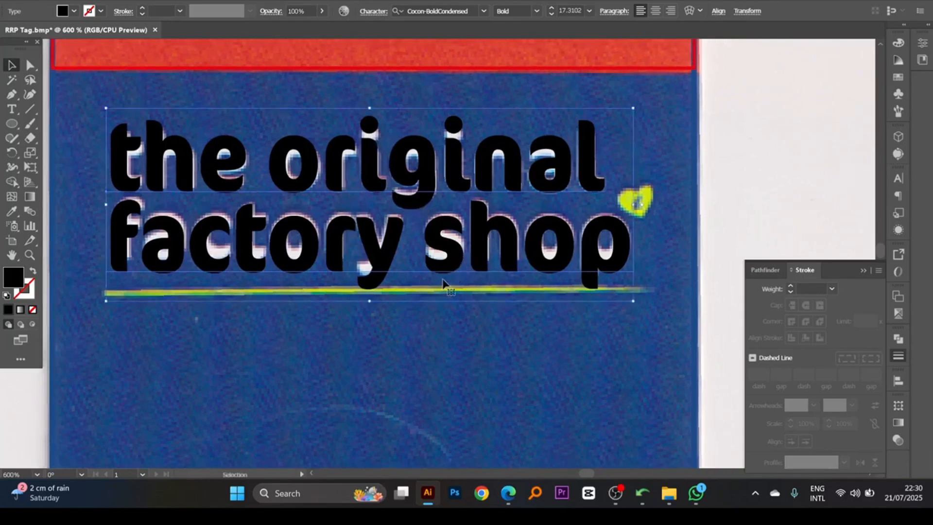
{"action": "scroll", "coordinate": [438, 246], "scroll_direction": "up", "scroll_amount": 1}
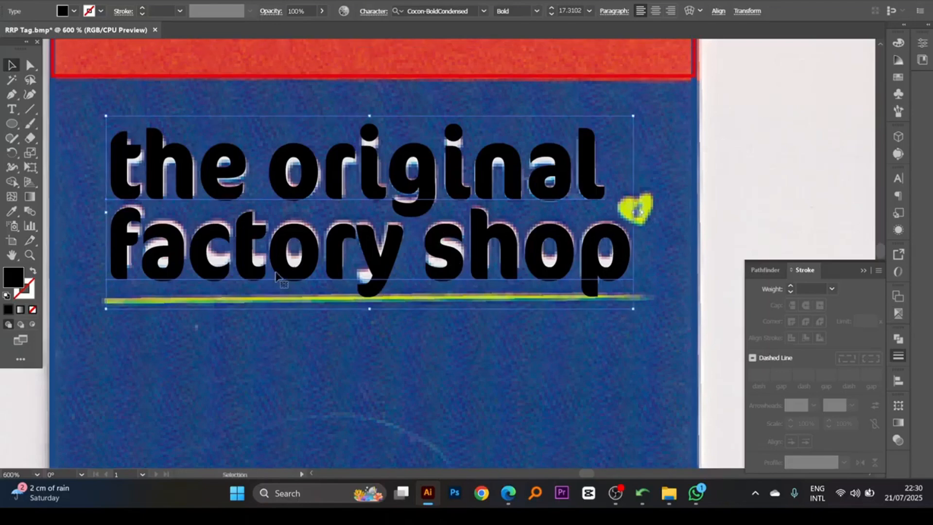
{"action": "scroll", "coordinate": [255, 270], "scroll_direction": "up", "scroll_amount": 1}
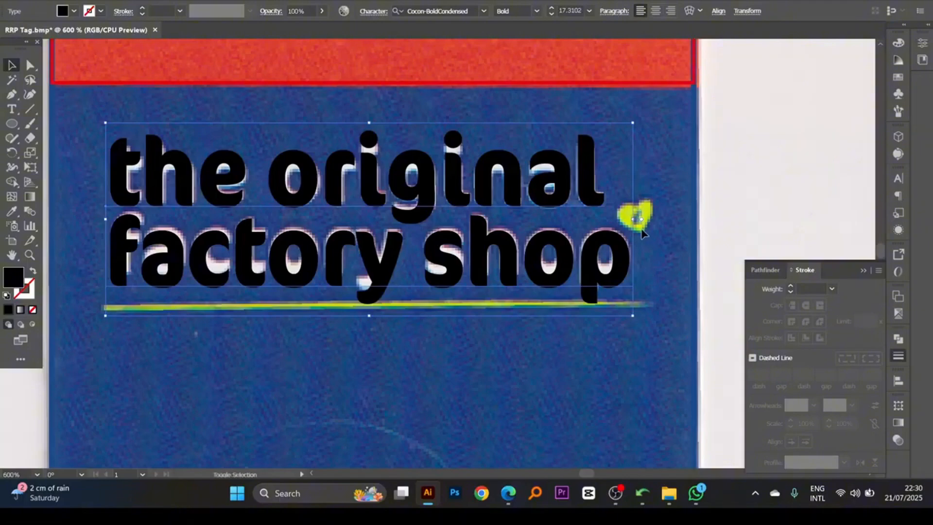
{"action": "left_click_drag", "start_coordinate": [634, 220], "coordinate": [632, 219]}
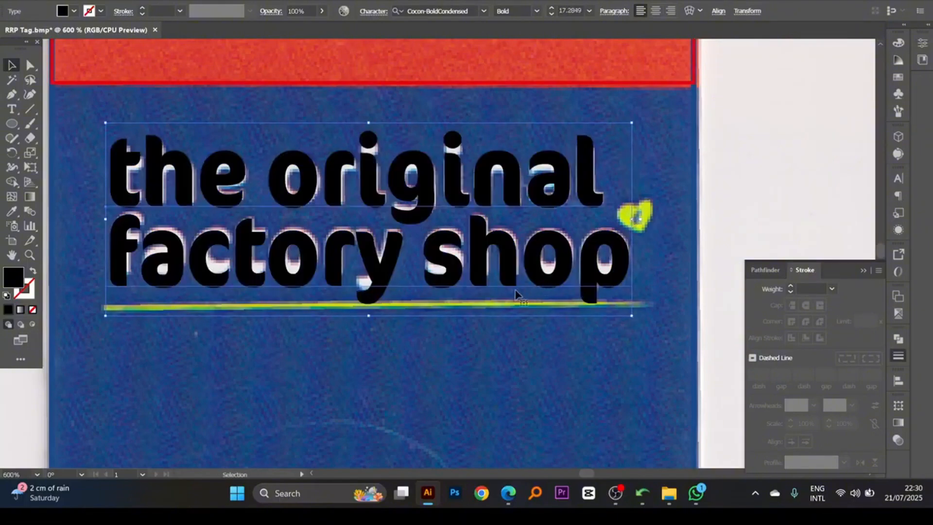
- Open the existing RRP Tag.eps artwork alongside the scanned tag document
{"action": "key", "text": "space"}
{"action": "left_click_drag", "start_coordinate": [445, 262], "coordinate": [389, 289]}
{"action": "left_click", "coordinate": [433, 271], "text": "ctrl+alt"}
{"action": "left_click", "coordinate": [432, 271], "text": "ctrl+alt"}
{"action": "left_click", "coordinate": [381, 279]}
{"action": "key", "text": "space"}
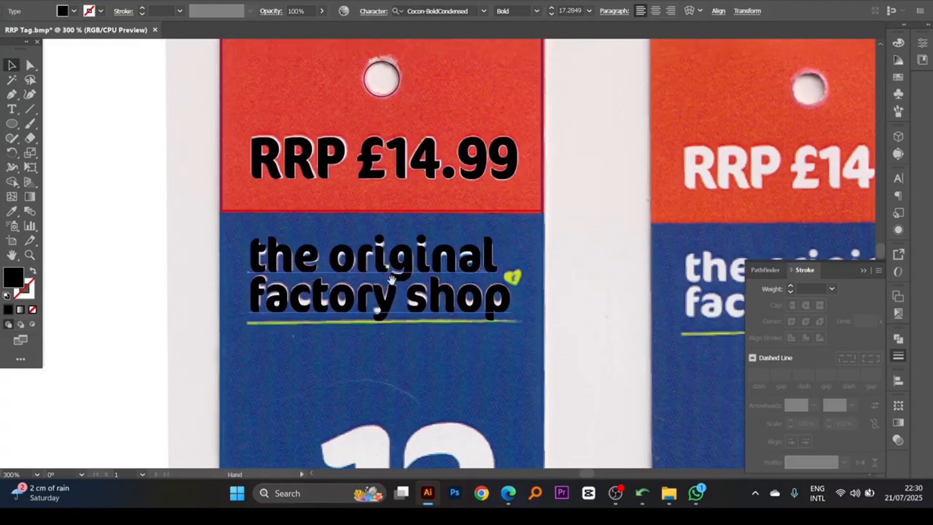
{"action": "left_click_drag", "start_coordinate": [447, 285], "coordinate": [447, 276]}
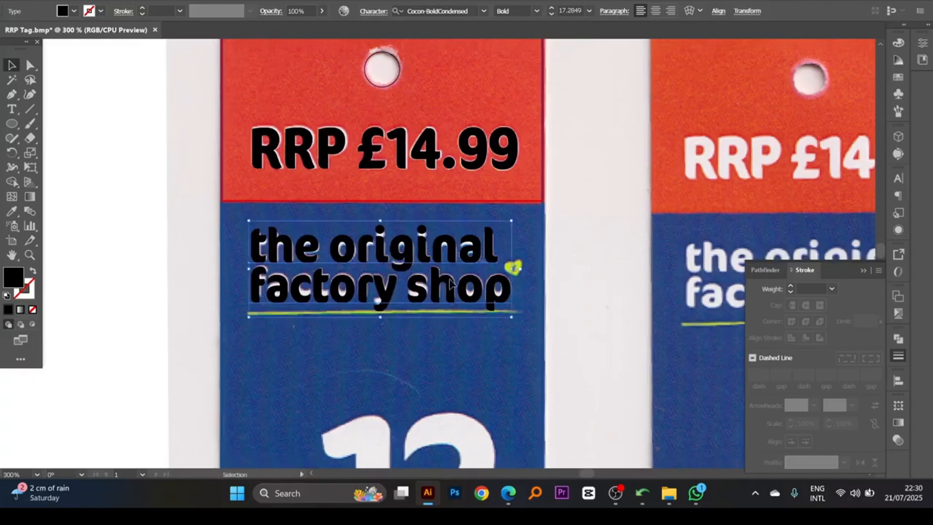
{"action": "key", "text": "ctrl+o"}
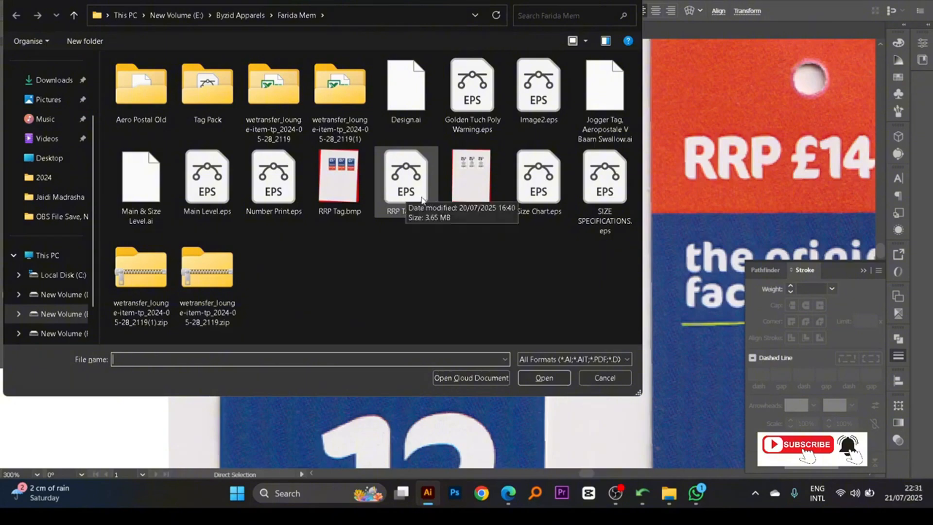
{"action": "double_click", "coordinate": [416, 178]}
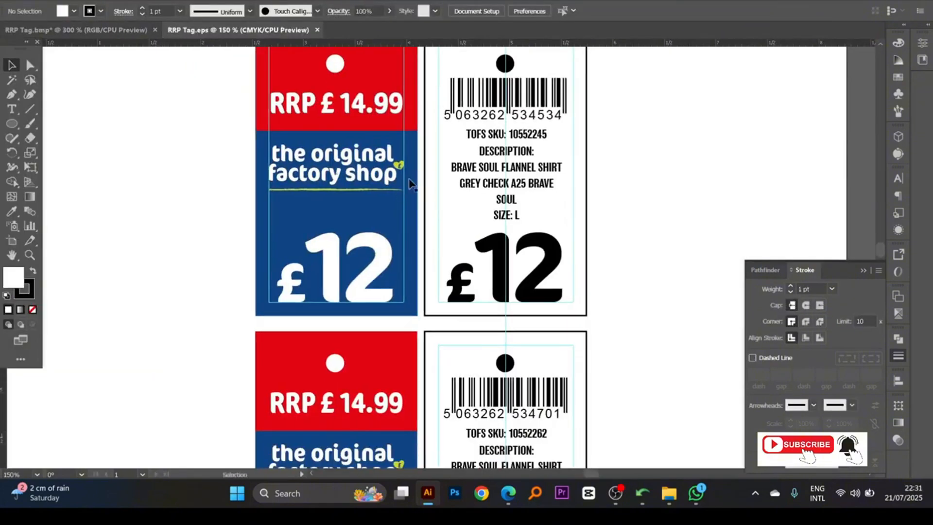
- Copy the green heart and its £ sign beside "shop" in RRP Tag.eps, and return to RRP Tag.bmp
{"action": "left_click_drag", "start_coordinate": [362, 190], "coordinate": [450, 224]}
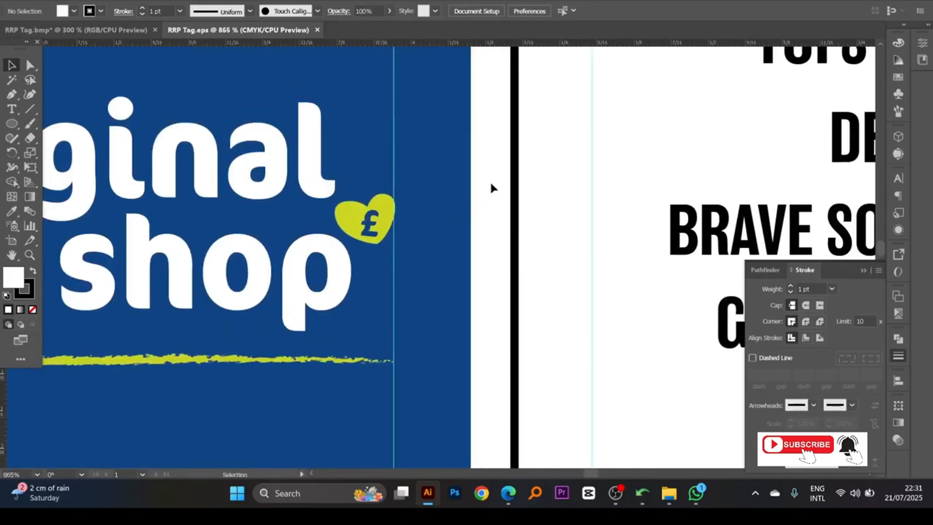
{"action": "left_click", "coordinate": [374, 226]}
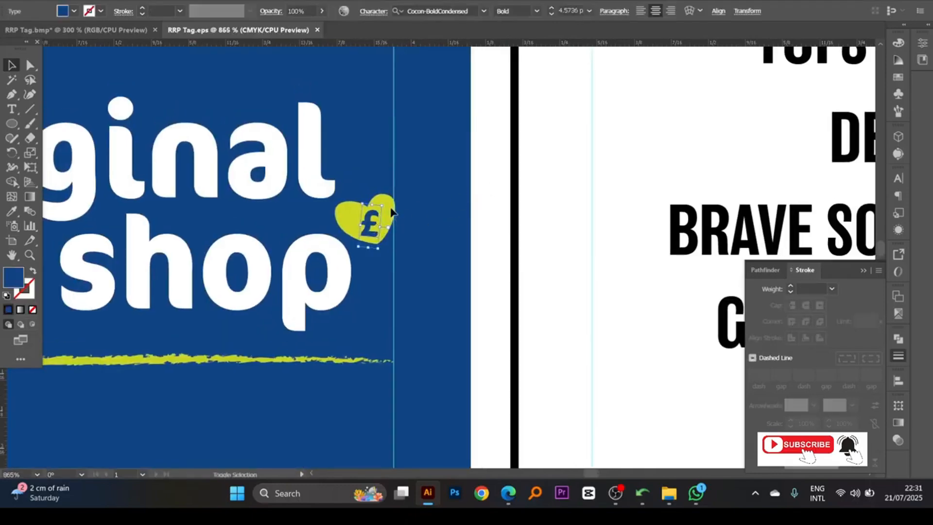
{"action": "left_click", "coordinate": [391, 208], "text": "shift"}
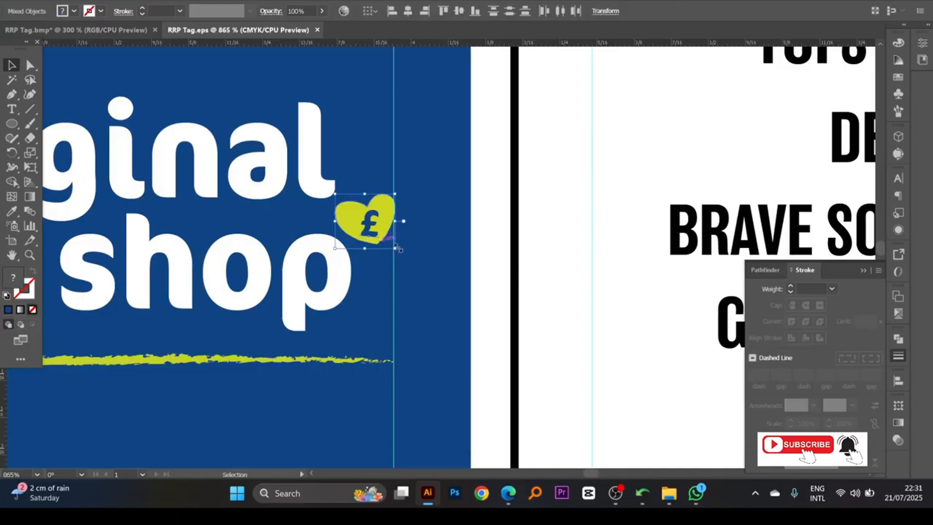
{"action": "key", "text": "a"}
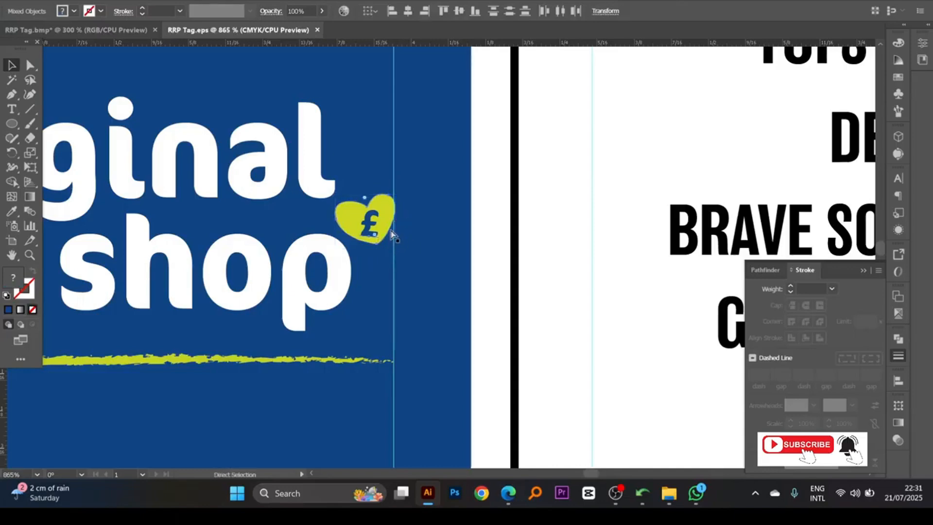
{"action": "left_click", "coordinate": [75, 30]}
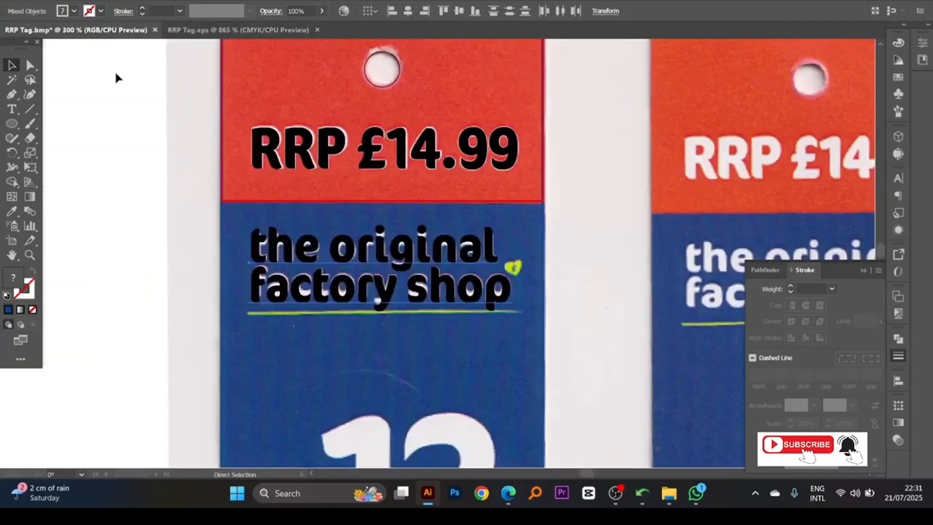
- Paste the heart with its £ sign beside the shop name and scale it down to fit the scanned heart
{"action": "left_click_drag", "start_coordinate": [522, 298], "coordinate": [458, 255]}
{"action": "left_click", "coordinate": [457, 254], "text": "ctrl"}
{"action": "key", "text": "ctrl+v"}
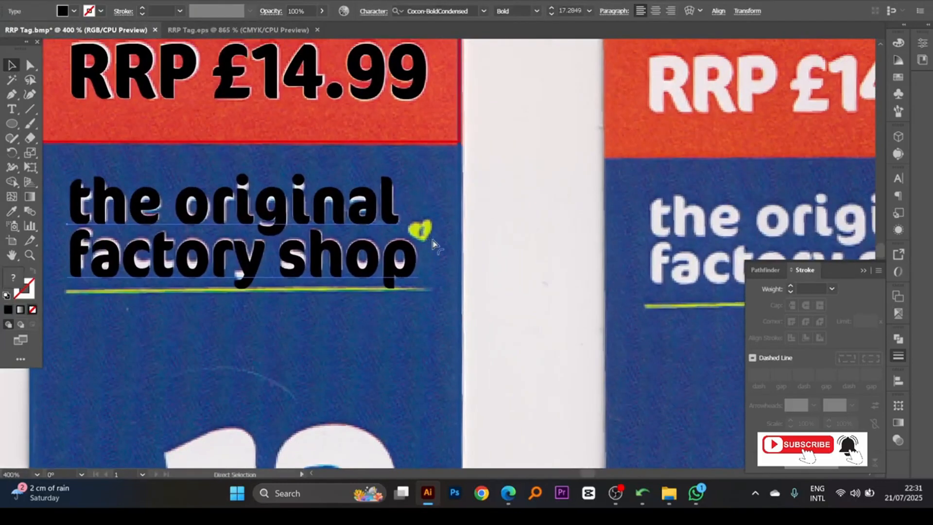
{"action": "left_click_drag", "start_coordinate": [373, 190], "coordinate": [560, 323]}
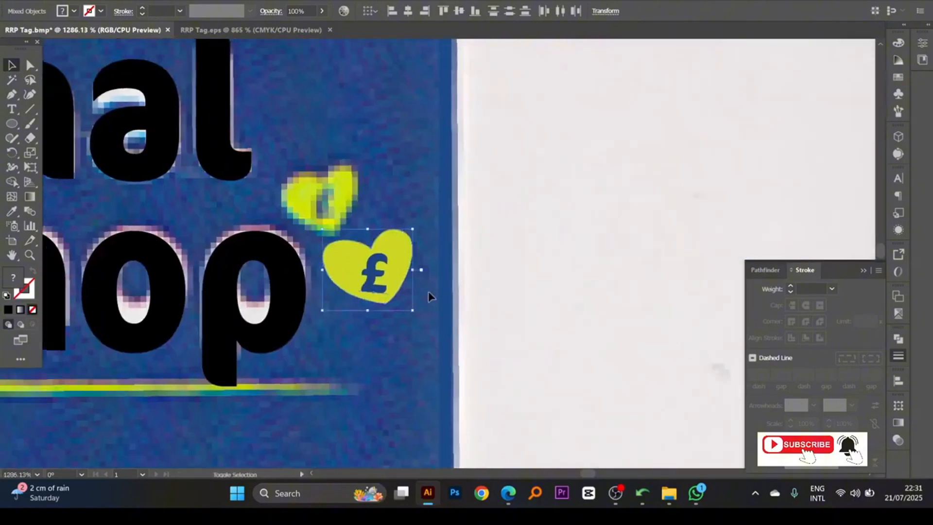
{"action": "left_click_drag", "start_coordinate": [371, 311], "coordinate": [355, 237]}
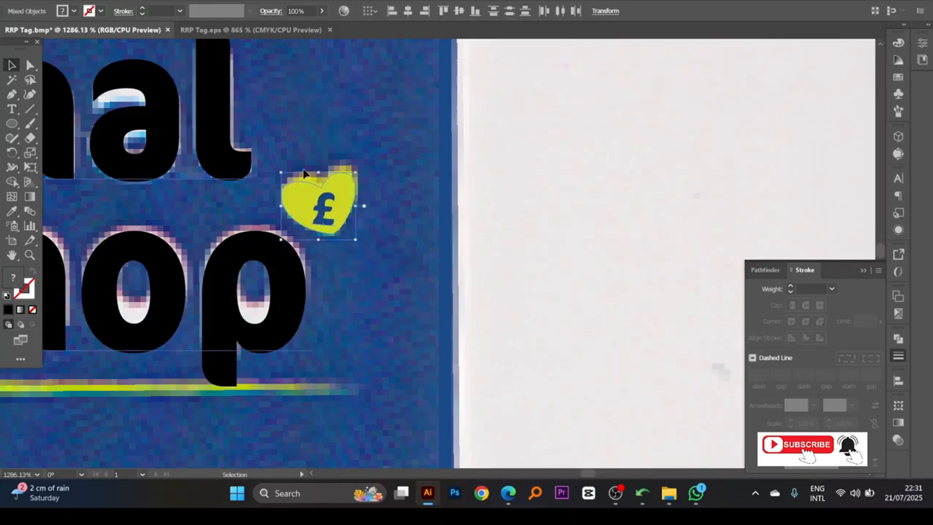
{"action": "left_click_drag", "start_coordinate": [281, 167], "coordinate": [281, 170]}
{"action": "scroll", "coordinate": [443, 237], "scroll_direction": "up", "scroll_amount": 3}
{"action": "left_click_drag", "start_coordinate": [434, 263], "coordinate": [400, 166]}
{"action": "left_click", "coordinate": [413, 234], "text": "ctrl+alt"}
{"action": "left_click", "coordinate": [414, 233], "text": "ctrl+alt"}
{"action": "left_click", "coordinate": [414, 233], "text": "ctrl+alt"}
{"action": "left_click", "coordinate": [414, 234], "text": "ctrl+alt"}
{"action": "left_click", "coordinate": [414, 233], "text": "ctrl+alt"}
{"action": "left_click", "coordinate": [414, 234], "text": "ctrl+alt"}
{"action": "left_click", "coordinate": [547, 212]}
{"action": "left_click", "coordinate": [456, 276], "text": "ctrl+alt"}
{"action": "left_click", "coordinate": [457, 276], "text": "ctrl+alt"}
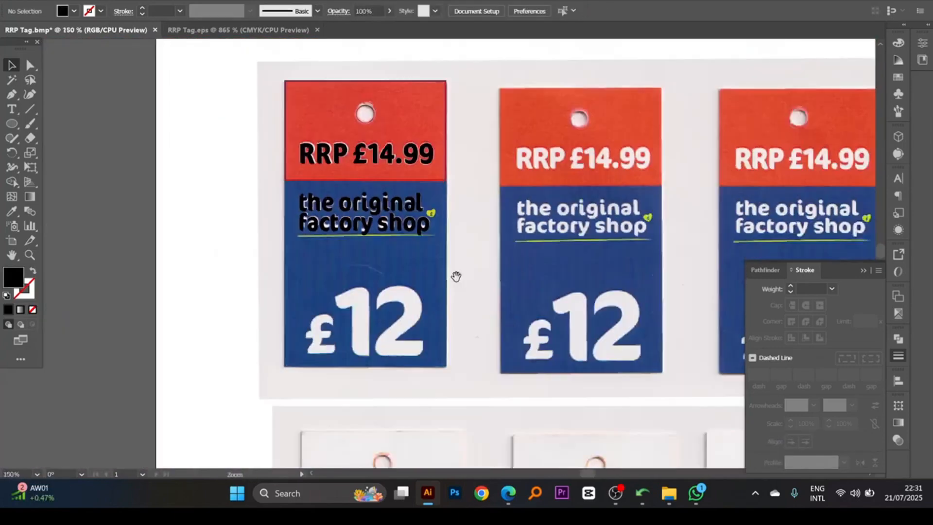
- Duplicate the shop name text straight down over the large price and replace its content with "12"
{"action": "left_click_drag", "start_coordinate": [438, 256], "coordinate": [440, 216]}
{"action": "left_click_drag", "start_coordinate": [395, 254], "coordinate": [403, 278]}
{"action": "left_click", "coordinate": [394, 282], "text": "ctrl"}
{"action": "mouse_move", "coordinate": [422, 246]}
{"action": "left_mouse_down"}
{"action": "mouse_move", "coordinate": [420, 259]}
{"action": "mouse_move", "coordinate": [431, 261]}
{"action": "mouse_move", "coordinate": [425, 235]}
{"action": "left_mouse_up"}
{"action": "left_click", "coordinate": [424, 184]}
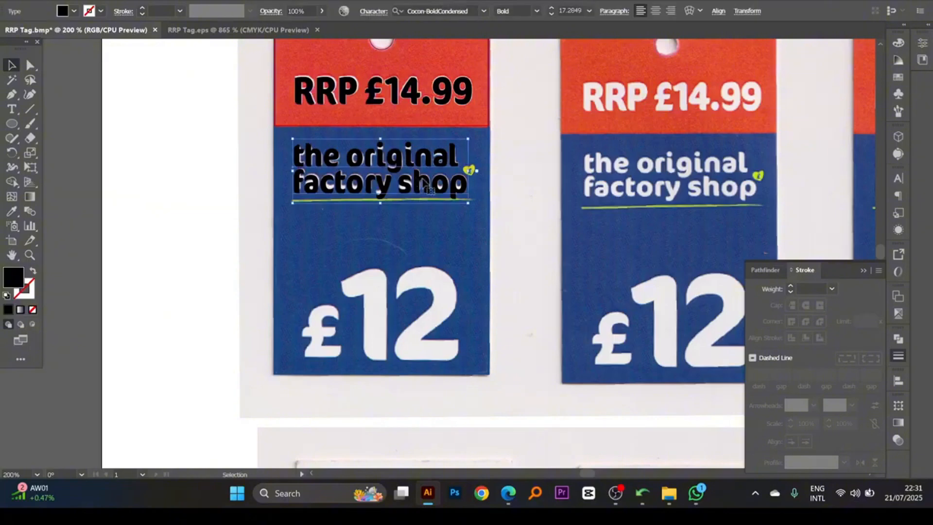
{"action": "left_click_drag", "start_coordinate": [424, 183], "coordinate": [424, 283], "text": "alt"}
{"action": "triple_click", "coordinate": [394, 265]}
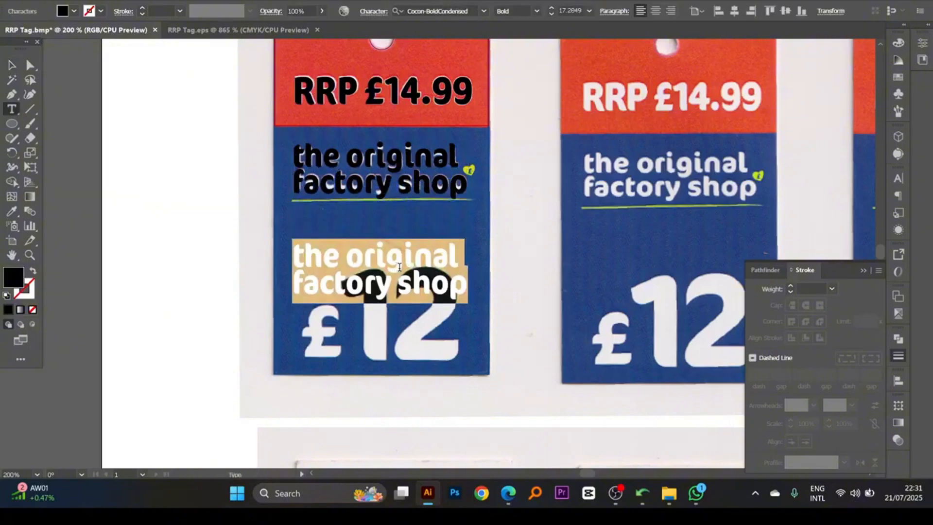
{"action": "type", "text": "12"}
{"action": "key", "text": "Escape"}
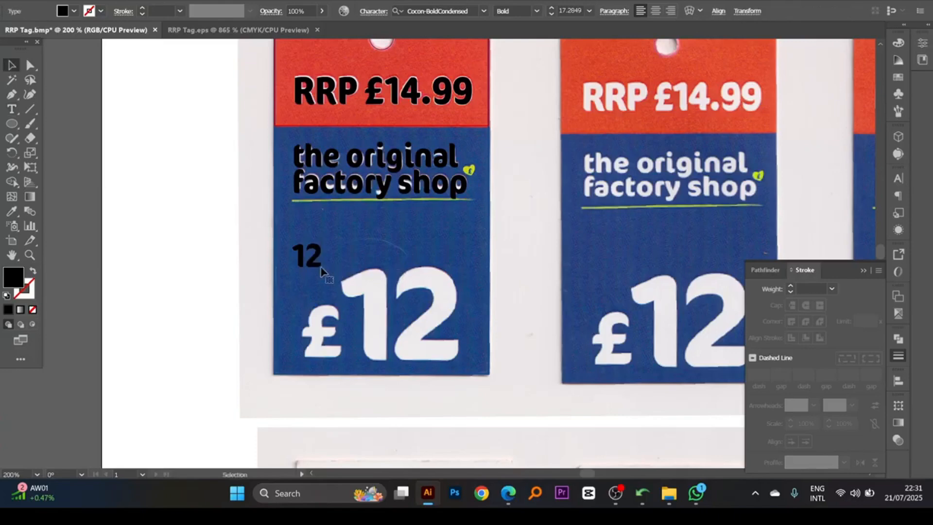
- Move the "12" text over the scanned price digits and enlarge it to about 69.43 pt
{"action": "left_click_drag", "start_coordinate": [309, 262], "coordinate": [453, 345]}
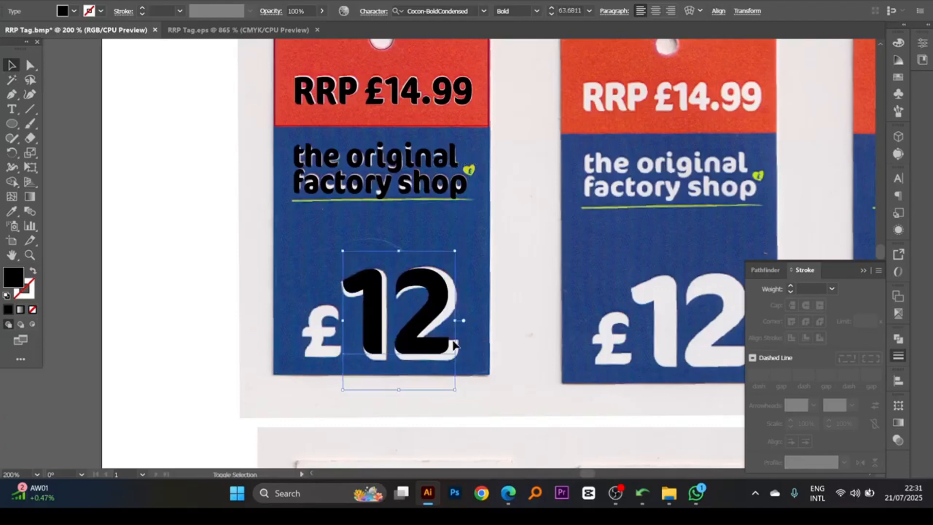
{"action": "left_click_drag", "start_coordinate": [458, 390], "coordinate": [466, 402]}
{"action": "left_click_drag", "start_coordinate": [432, 315], "coordinate": [432, 313]}
{"action": "key", "text": "space"}
{"action": "left_click_drag", "start_coordinate": [326, 346], "coordinate": [330, 325]}
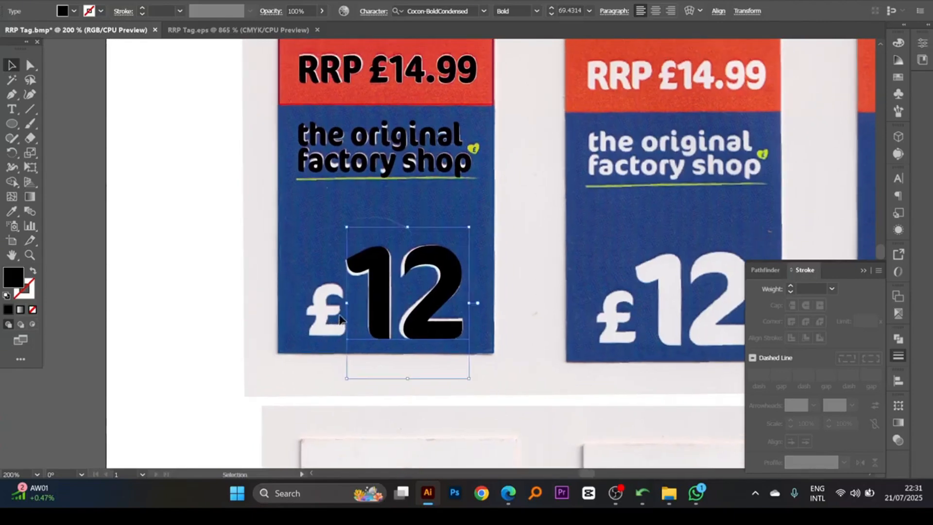
- In RRP Tag.eps, copy the £ character from the "RRP £ 14.99" text and leave text editing
{"action": "key", "text": "space"}
{"action": "left_click_drag", "start_coordinate": [346, 304], "coordinate": [343, 310]}
{"action": "key", "text": "space"}
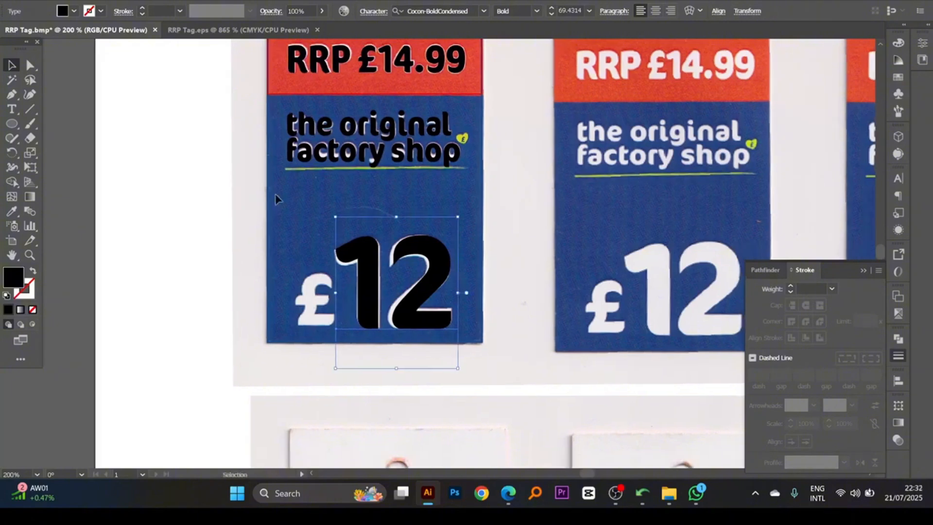
{"action": "left_click", "coordinate": [265, 31]}
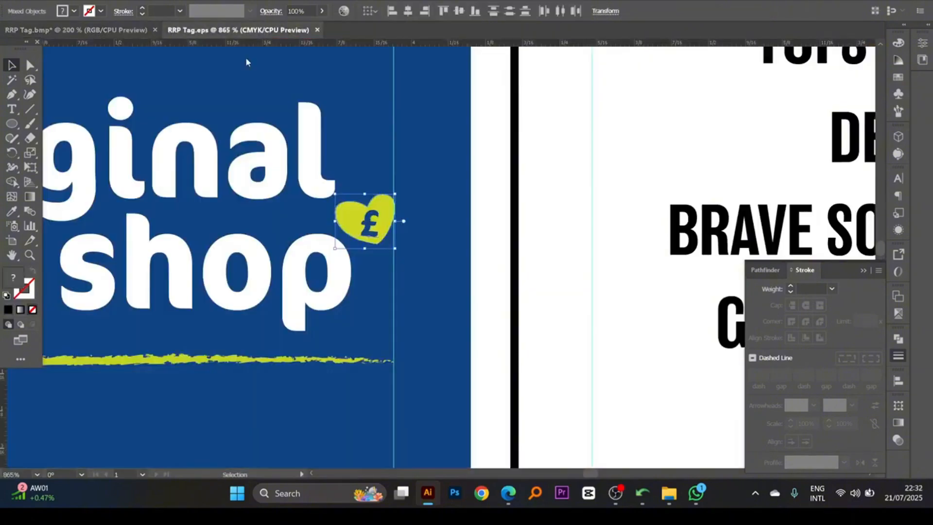
{"action": "left_click_drag", "start_coordinate": [217, 260], "coordinate": [423, 166]}
{"action": "left_click", "coordinate": [382, 211], "text": "ctrl+alt"}
{"action": "left_click", "coordinate": [380, 210], "text": "ctrl+alt"}
{"action": "mouse_move", "coordinate": [373, 204]}
{"action": "left_mouse_down"}
{"action": "mouse_move", "coordinate": [381, 161]}
{"action": "mouse_move", "coordinate": [364, 214]}
{"action": "left_mouse_up"}
{"action": "left_click", "coordinate": [364, 212], "text": "ctrl+alt"}
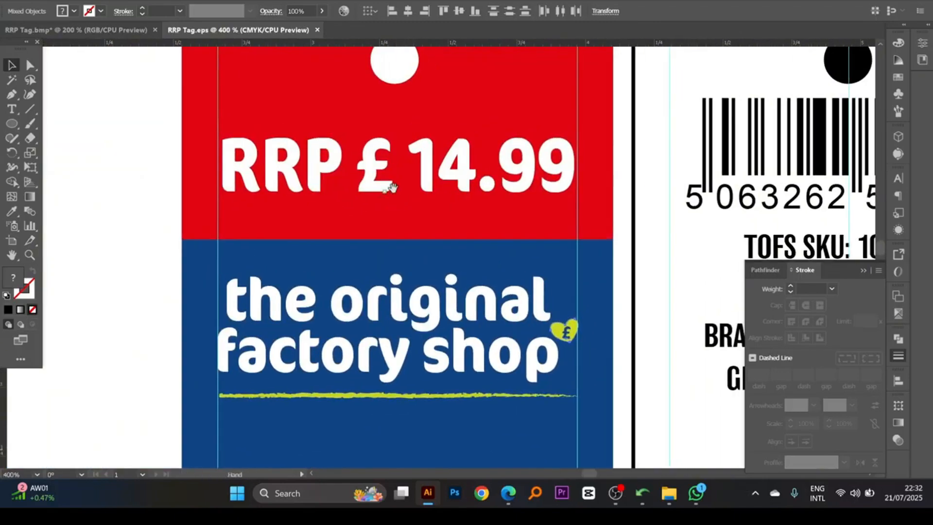
{"action": "left_click", "coordinate": [375, 187]}
{"action": "double_click", "coordinate": [372, 175]}
{"action": "double_click", "coordinate": [368, 167]}
{"action": "key", "text": "ctrl+c"}
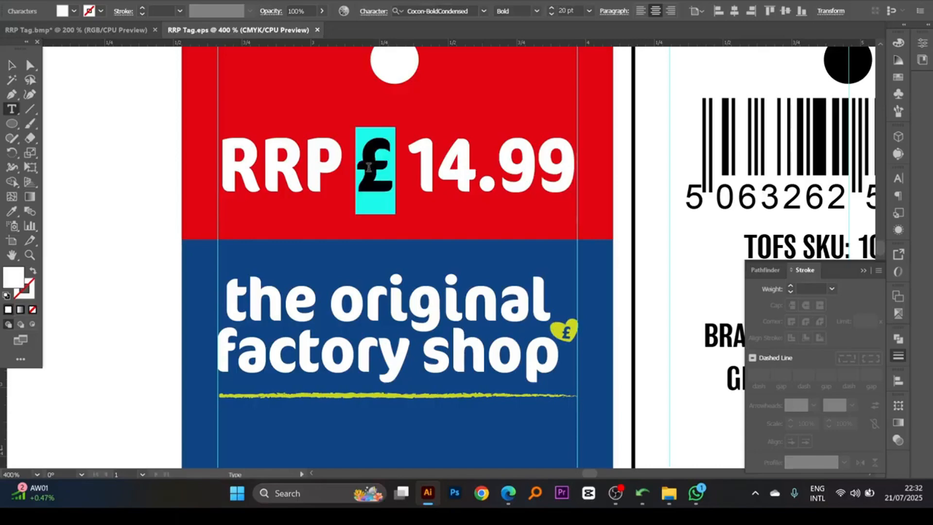
{"action": "key", "text": "Escape"}
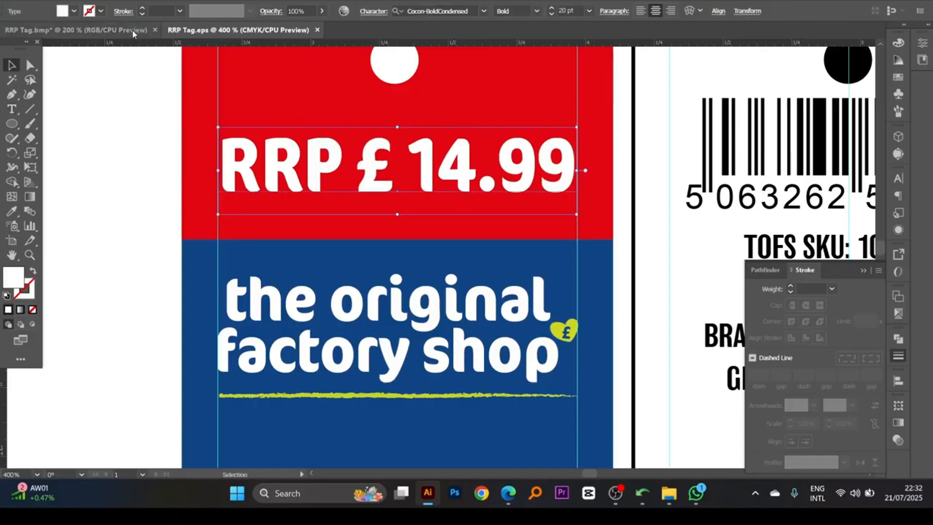
- Paste the £ sign over the scanned pound sign in RRP Tag.bmp and enlarge it to about 34.82 pt
{"action": "left_click", "coordinate": [76, 30]}
{"action": "left_click_drag", "start_coordinate": [279, 145], "coordinate": [263, 208]}
{"action": "key", "text": "ctrl+v"}
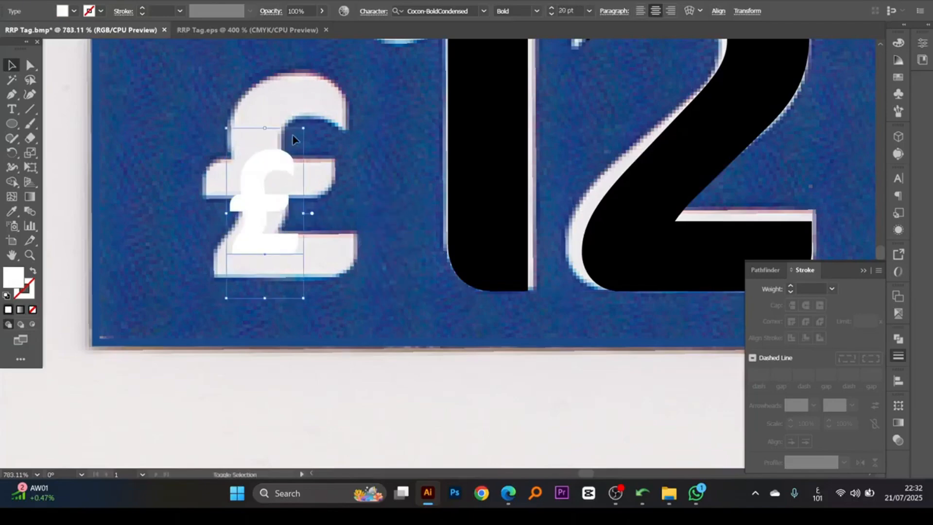
{"action": "left_click_drag", "start_coordinate": [304, 129], "coordinate": [361, 68]}
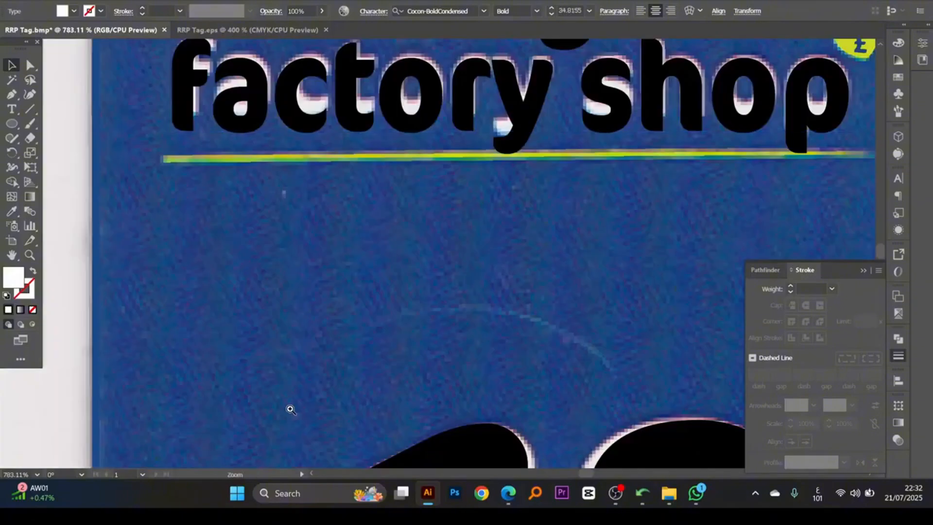
- Fit the £ text precisely over the scanned pound sign before the "12", scaling it to about 40.05 pt
{"action": "left_click_drag", "start_coordinate": [290, 409], "coordinate": [299, 305]}
{"action": "left_click", "coordinate": [354, 298], "text": "ctrl+alt"}
{"action": "left_click", "coordinate": [355, 298], "text": "ctrl+alt"}
{"action": "left_click", "coordinate": [355, 298], "text": "ctrl+alt"}
{"action": "left_click_drag", "start_coordinate": [499, 360], "coordinate": [462, 294]}
{"action": "left_click", "coordinate": [462, 293], "text": "ctrl"}
{"action": "left_click_drag", "start_coordinate": [461, 244], "coordinate": [448, 304]}
{"action": "left_click_drag", "start_coordinate": [444, 238], "coordinate": [441, 255]}
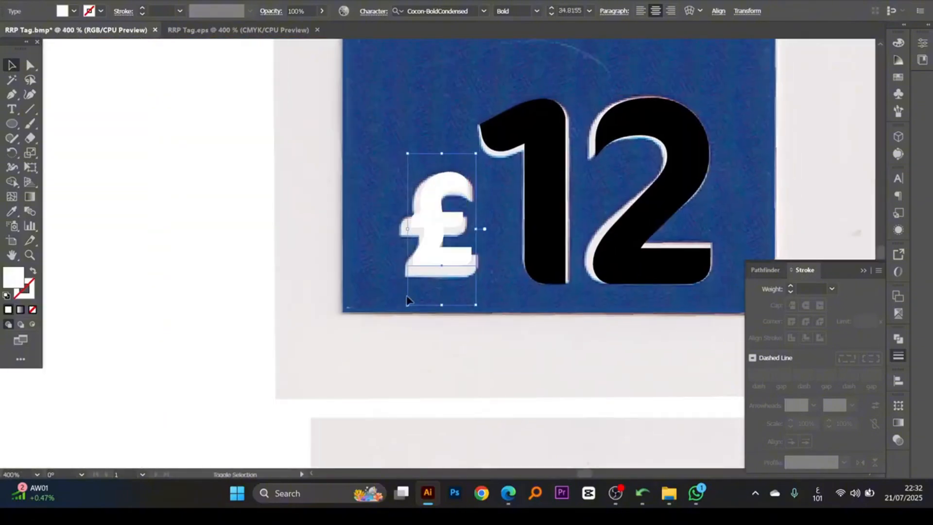
{"action": "left_click_drag", "start_coordinate": [407, 305], "coordinate": [401, 319]}
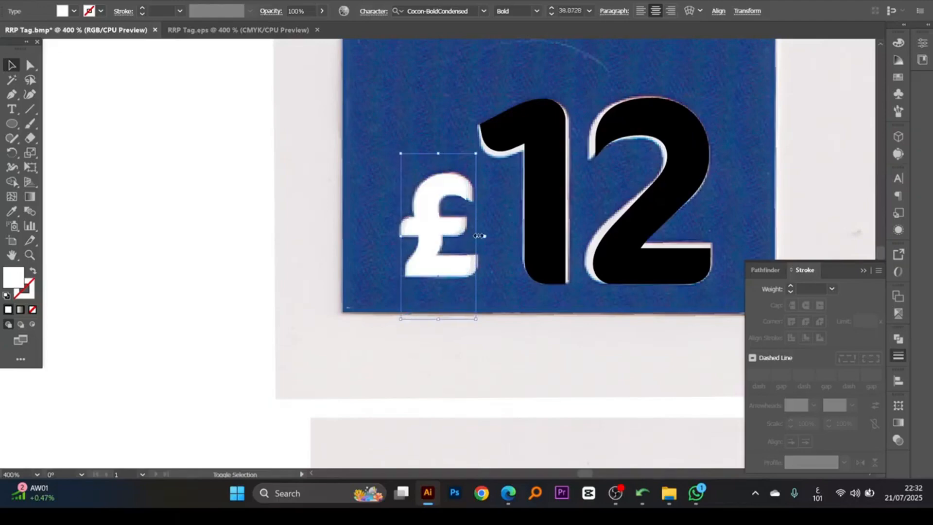
{"action": "mouse_move", "coordinate": [478, 235]}
{"action": "left_mouse_down"}
{"action": "mouse_move", "coordinate": [500, 248]}
{"action": "mouse_move", "coordinate": [485, 236]}
{"action": "left_mouse_up"}
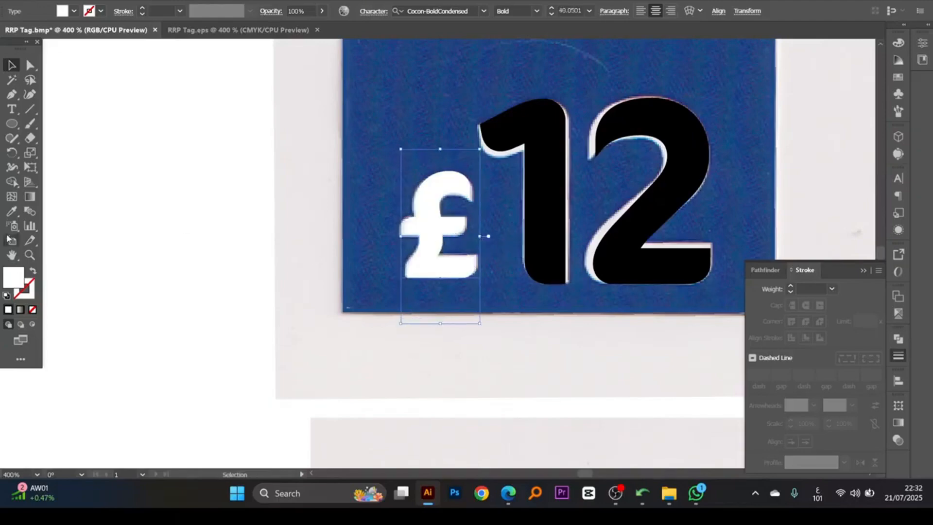
- Recolour the £ sign before the "12" to 100% K black
{"action": "left_click", "coordinate": [896, 46]}
{"action": "left_click_drag", "start_coordinate": [811, 103], "coordinate": [849, 104]}
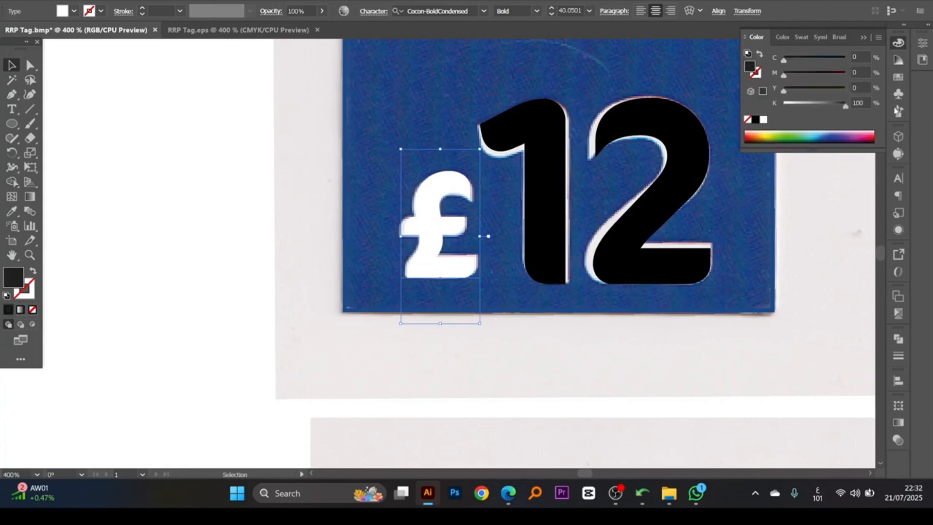
{"action": "left_click", "coordinate": [448, 266], "text": "alt"}
{"action": "left_click", "coordinate": [447, 267], "text": "alt"}
{"action": "left_click_drag", "start_coordinate": [441, 223], "coordinate": [424, 246]}
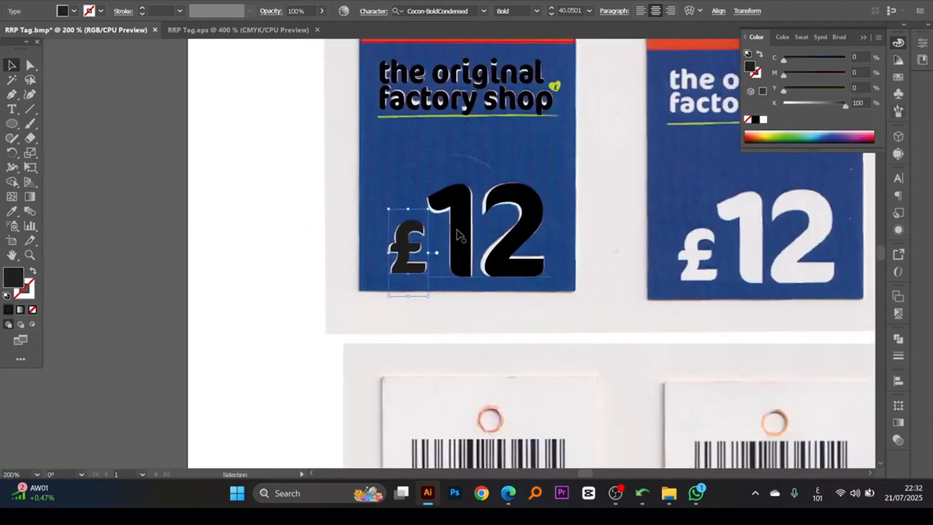
- Switch the RRP Tag.bmp document color mode to CMYK
{"action": "left_click", "coordinate": [66, 1]}
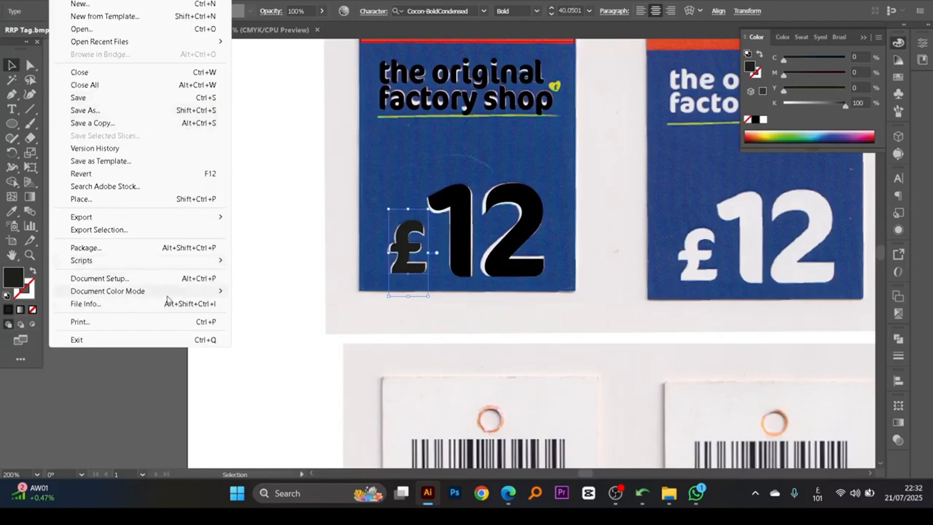
{"action": "mouse_move", "coordinate": [192, 294]}
{"action": "left_click", "coordinate": [266, 301]}
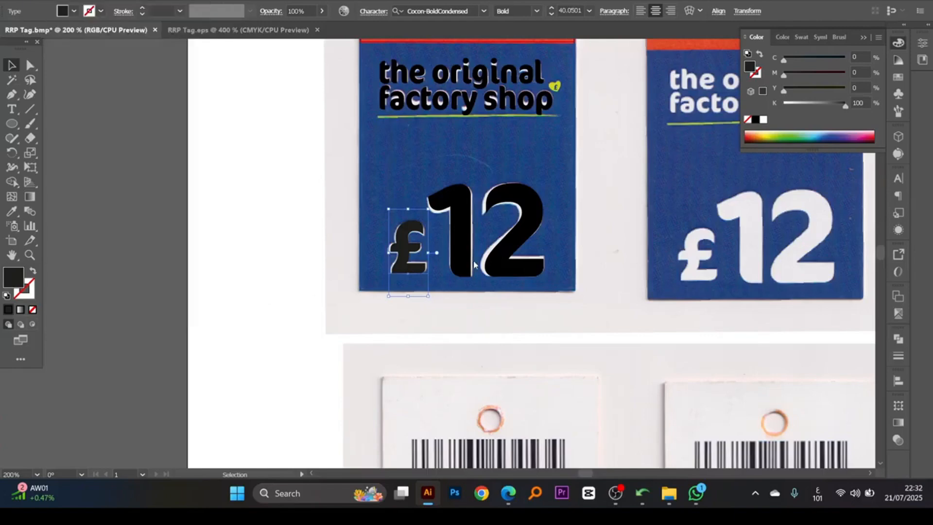
{"action": "key", "text": "ctrl+z"}
- Fill the RRP price, shop name, £ and "12" texts on the front tag with 100% K black and deselect them
{"action": "left_click_drag", "start_coordinate": [532, 251], "coordinate": [521, 335]}
{"action": "left_click", "coordinate": [509, 316], "text": "shift"}
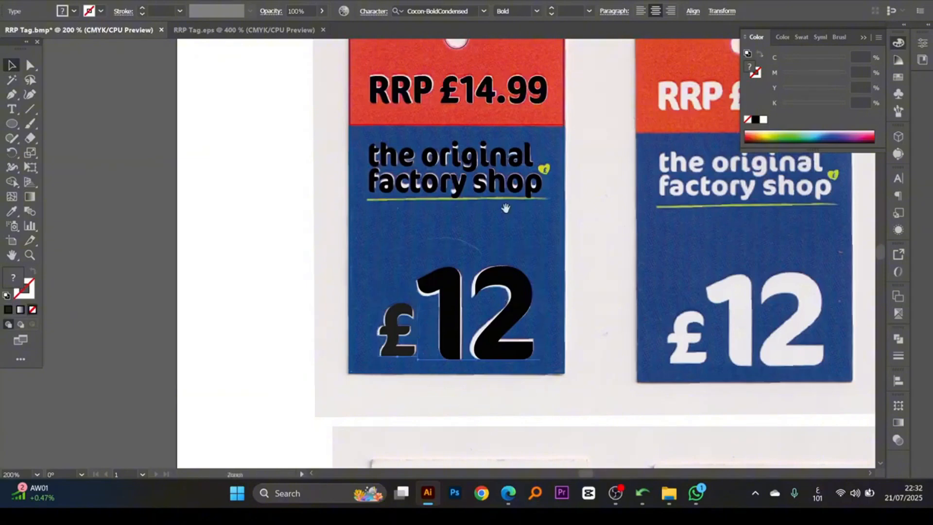
{"action": "left_click_drag", "start_coordinate": [506, 208], "coordinate": [507, 312]}
{"action": "left_click", "coordinate": [484, 205], "text": "shift"}
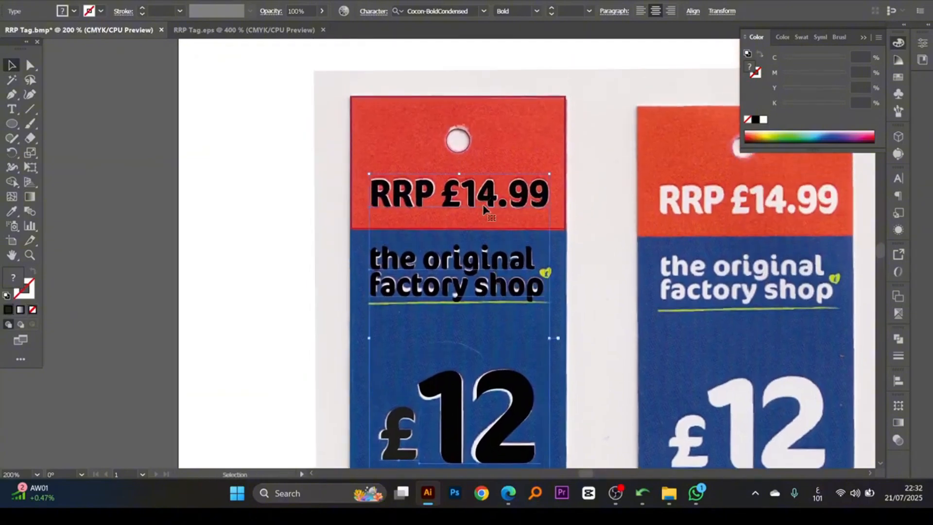
{"action": "left_click", "coordinate": [756, 120]}
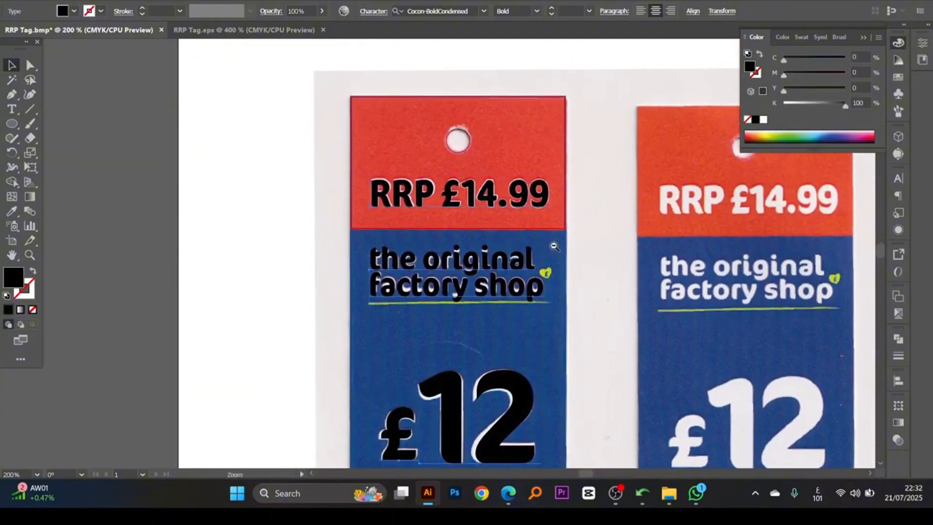
{"action": "left_click_drag", "start_coordinate": [552, 247], "coordinate": [503, 170]}
{"action": "left_click", "coordinate": [569, 242]}
{"action": "left_click_drag", "start_coordinate": [575, 213], "coordinate": [524, 249]}
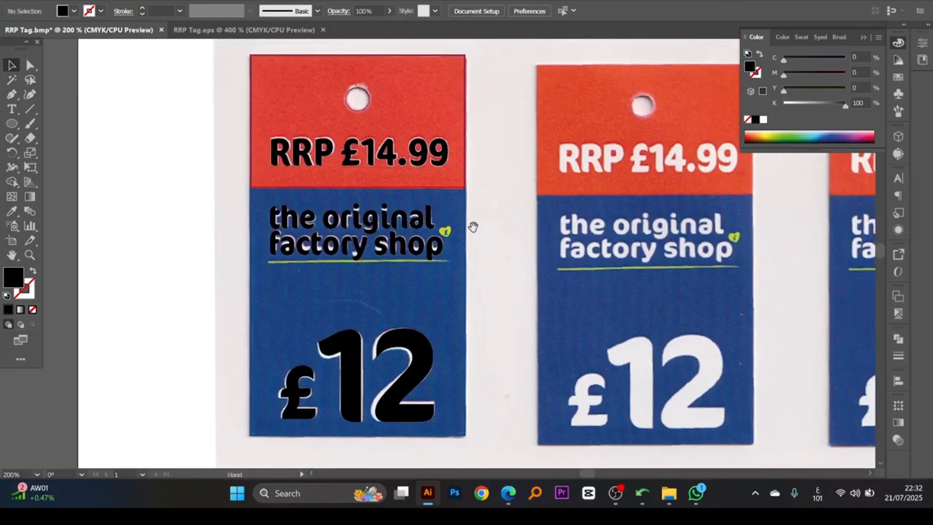
- Switch the keyboard input language to English (International)
{"action": "left_click_drag", "start_coordinate": [471, 225], "coordinate": [460, 202]}
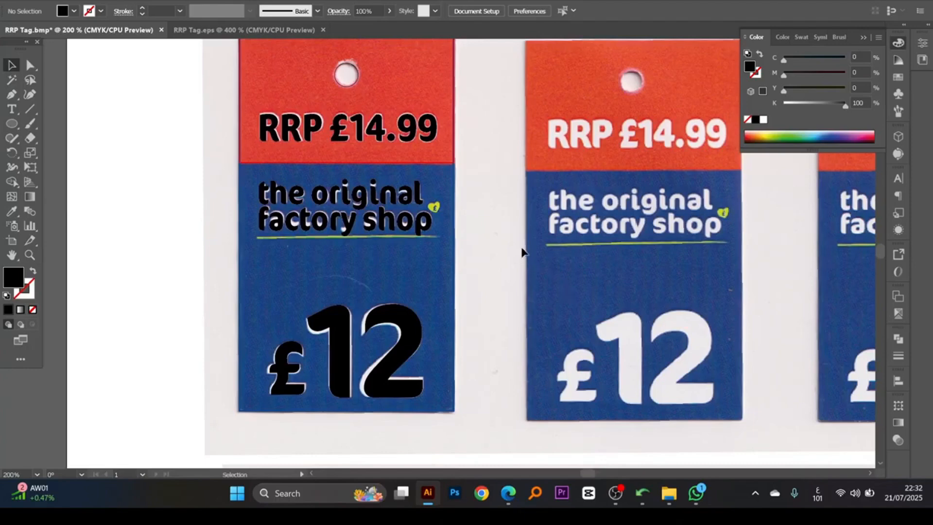
{"action": "left_click_drag", "start_coordinate": [519, 249], "coordinate": [511, 214]}
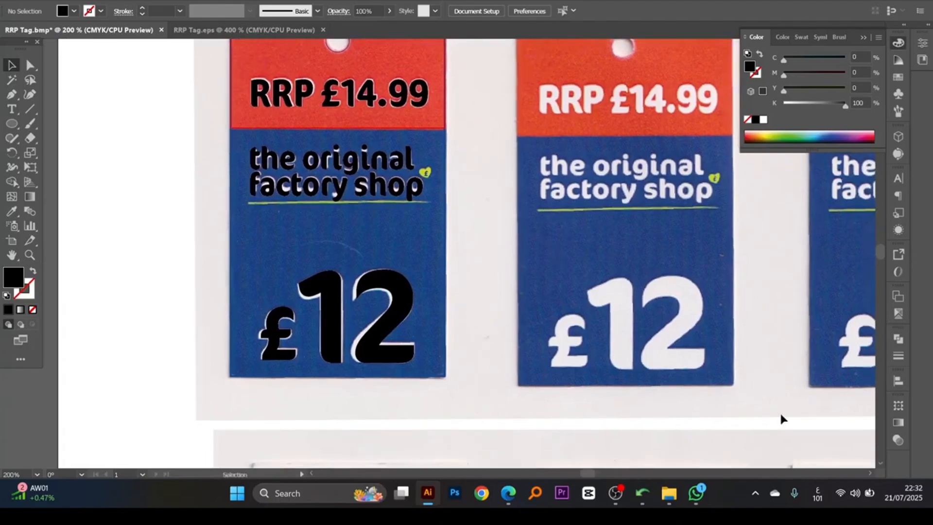
{"action": "left_click", "coordinate": [817, 492]}
{"action": "left_click", "coordinate": [771, 326]}
- Compare the black text on the first front tag with the scanned tags beside it, examining the shop name and its underline closely
{"action": "mouse_move", "coordinate": [481, 294]}
{"action": "left_mouse_down"}
{"action": "mouse_move", "coordinate": [466, 301]}
{"action": "mouse_move", "coordinate": [470, 288]}
{"action": "left_mouse_up"}
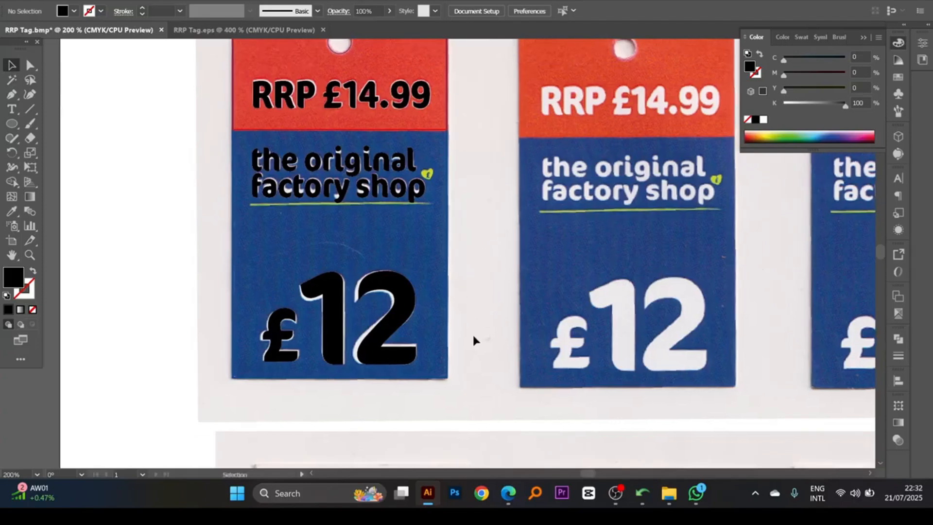
{"action": "left_click", "coordinate": [463, 256], "text": "ctrl+alt"}
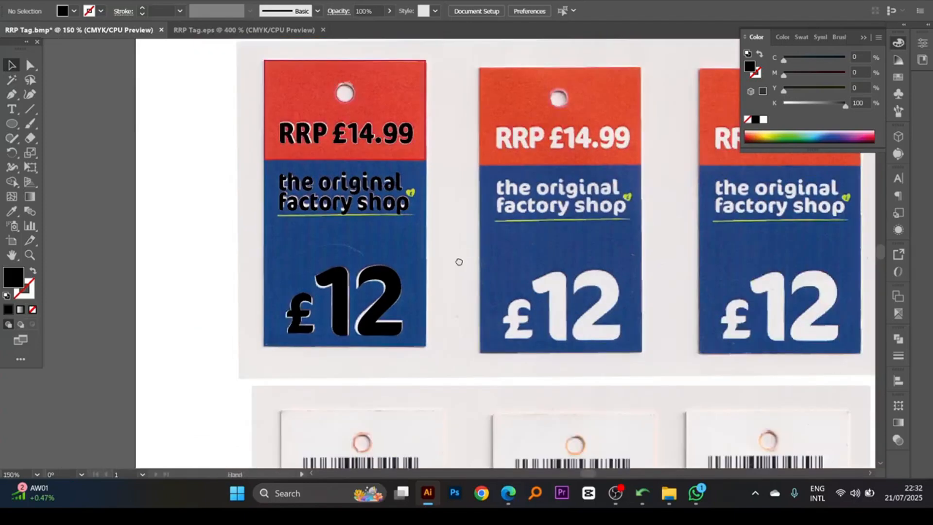
{"action": "left_click_drag", "start_coordinate": [460, 261], "coordinate": [383, 256]}
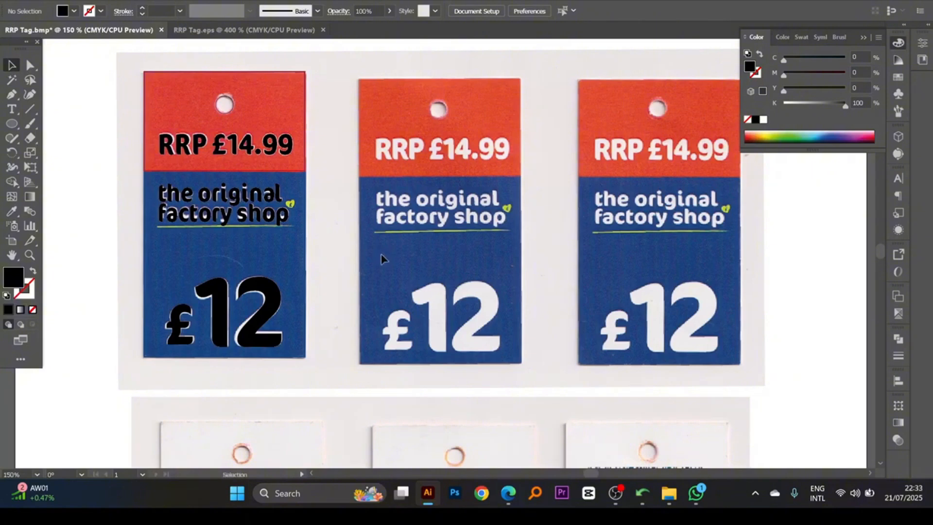
{"action": "left_click_drag", "start_coordinate": [313, 244], "coordinate": [384, 249]}
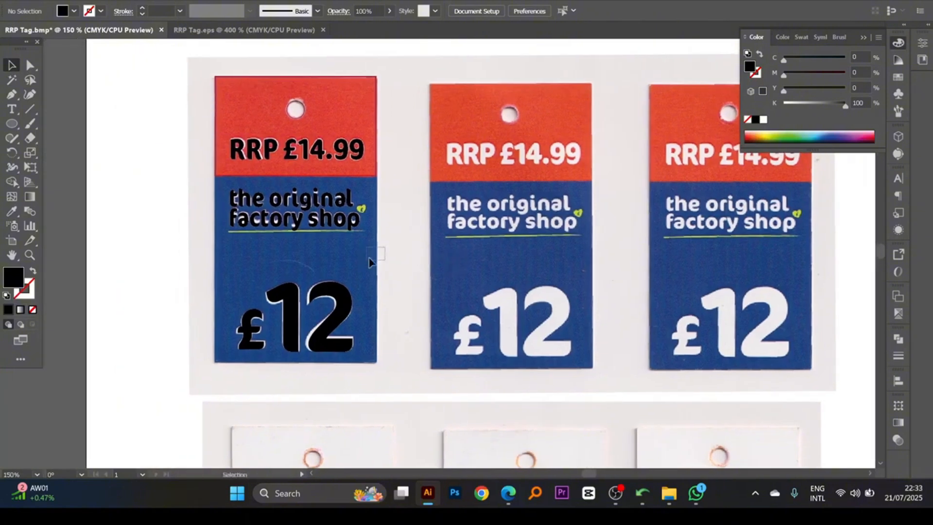
{"action": "left_click", "coordinate": [375, 263]}
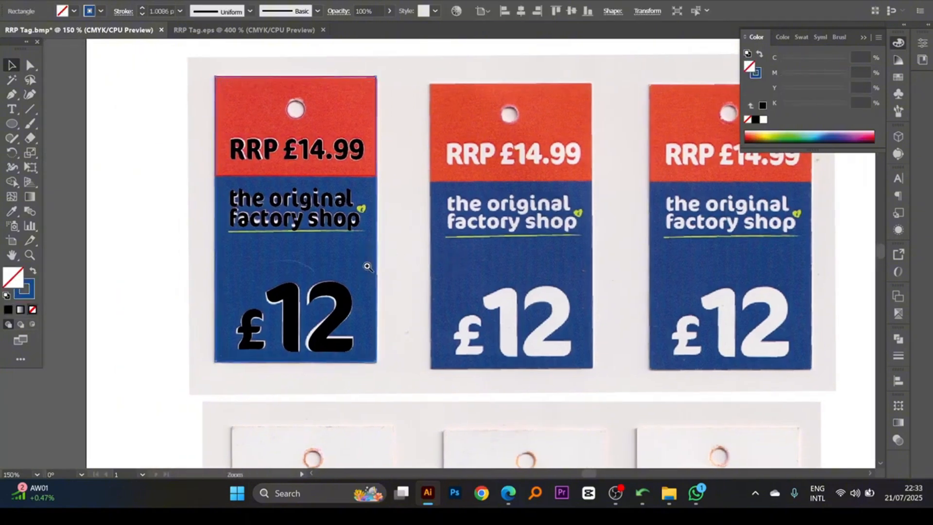
{"action": "left_click_drag", "start_coordinate": [368, 266], "coordinate": [396, 250]}
{"action": "left_click", "coordinate": [403, 260], "text": "ctrl"}
{"action": "left_click", "coordinate": [391, 235], "text": "ctrl"}
{"action": "left_click", "coordinate": [396, 251], "text": "ctrl"}
{"action": "left_click", "coordinate": [396, 251], "text": "ctrl"}
{"action": "left_click_drag", "start_coordinate": [507, 265], "coordinate": [483, 250]}
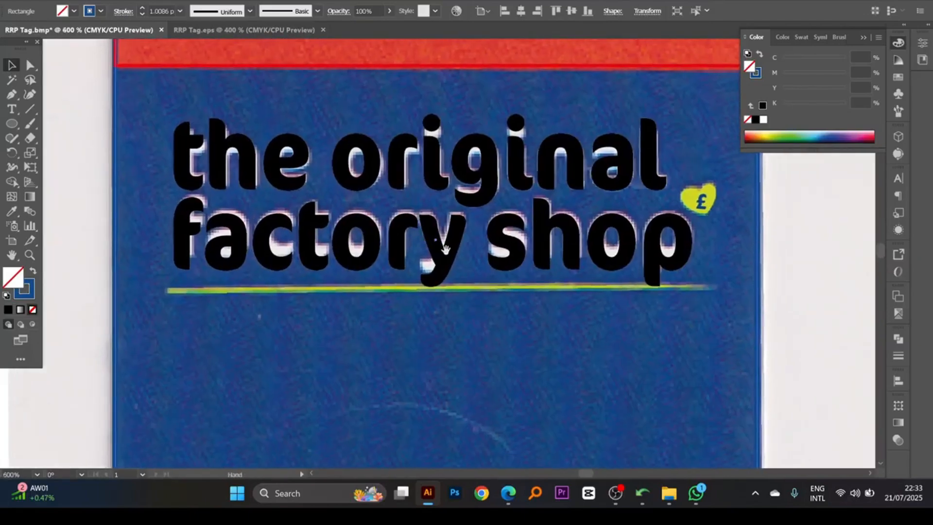
{"action": "left_click", "coordinate": [483, 251]}
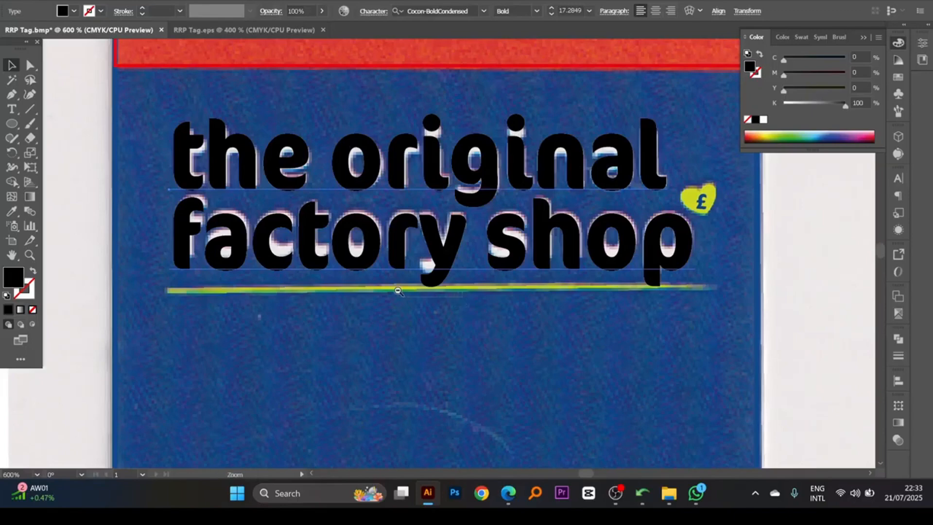
{"action": "left_click", "coordinate": [398, 291], "text": "ctrl+alt"}
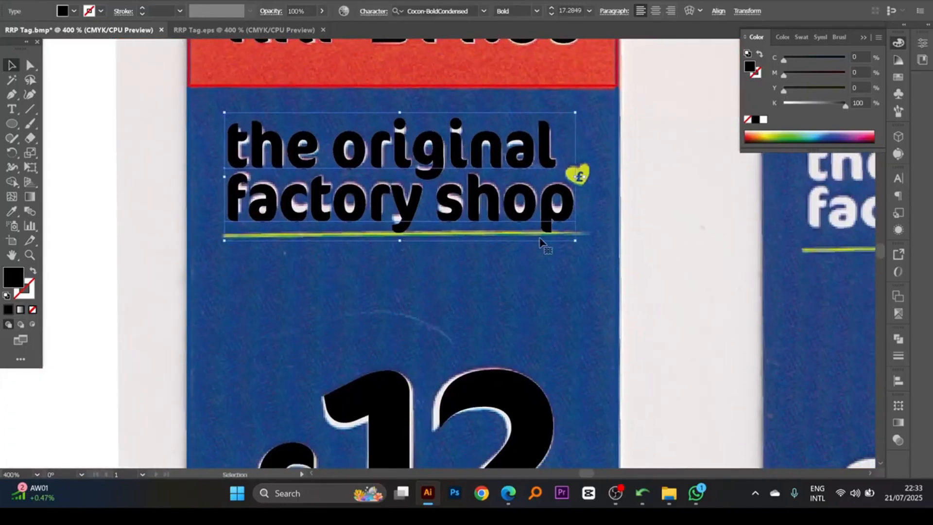
- Draw a horizontal straight line along the scanned underline beneath "factory shop" and move it slightly below the scanned stroke
{"action": "left_click", "coordinate": [32, 111]}
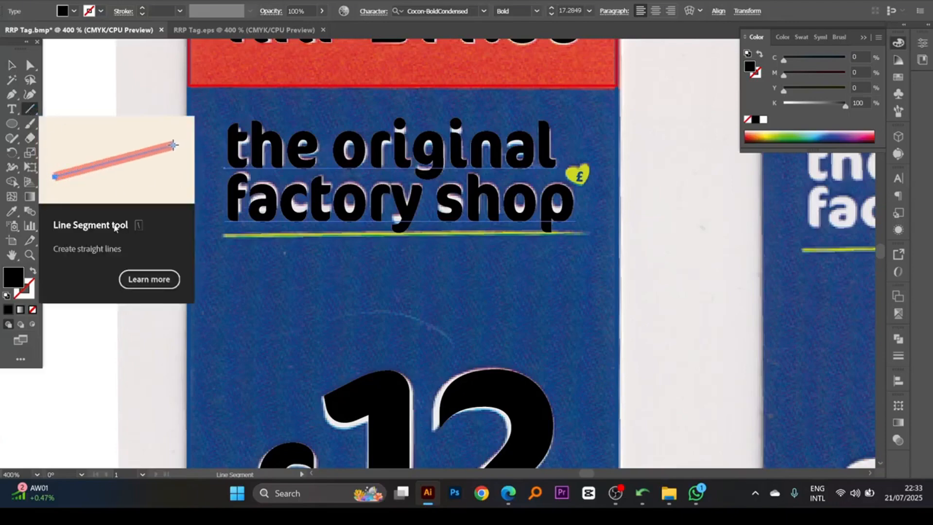
{"action": "left_click_drag", "start_coordinate": [226, 236], "coordinate": [583, 234]}
{"action": "left_click", "coordinate": [12, 65]}
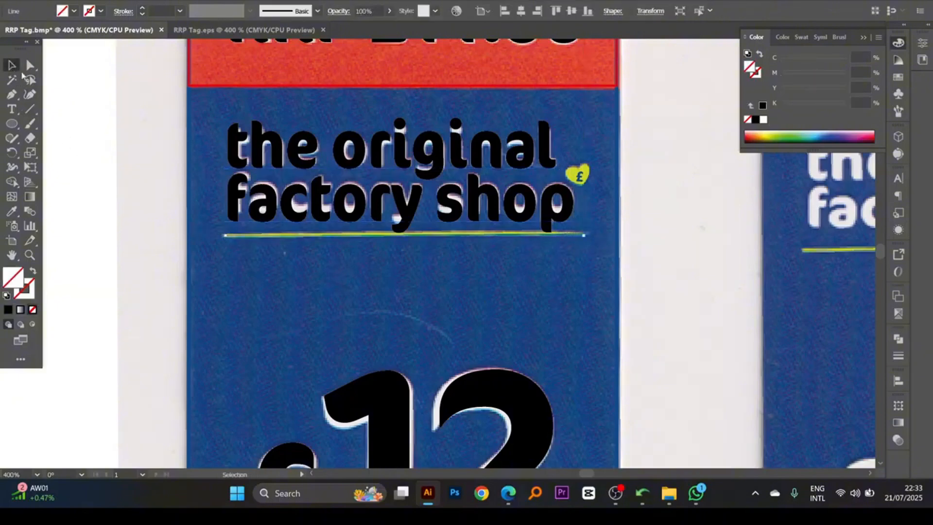
{"action": "left_click_drag", "start_coordinate": [272, 236], "coordinate": [270, 248]}
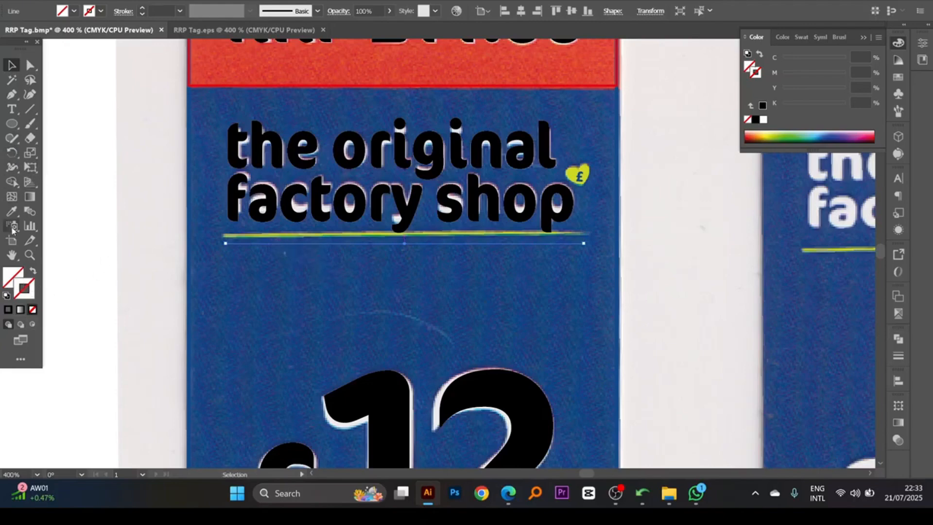
- Sample the heart logo's lime green onto the new underline as a 1 pt stroke
{"action": "left_click", "coordinate": [11, 210]}
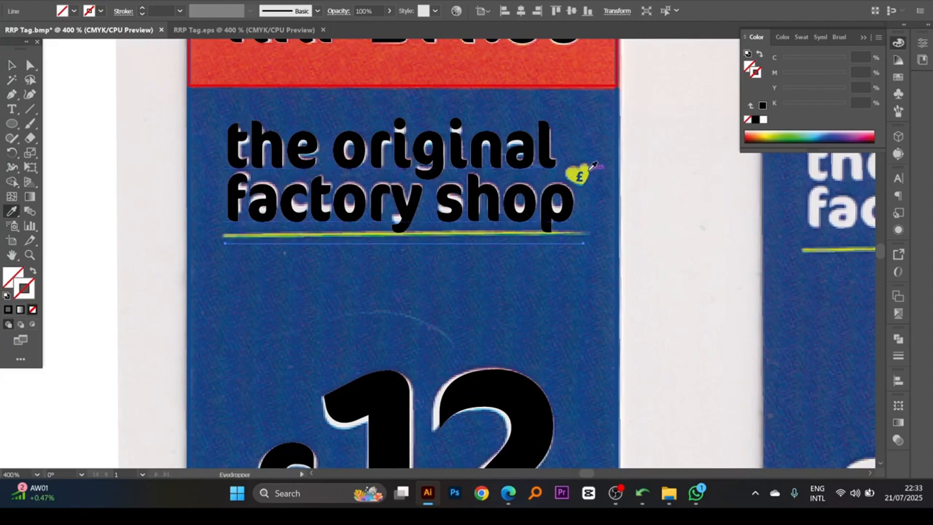
{"action": "left_click", "coordinate": [593, 166]}
{"action": "left_click", "coordinate": [12, 65]}
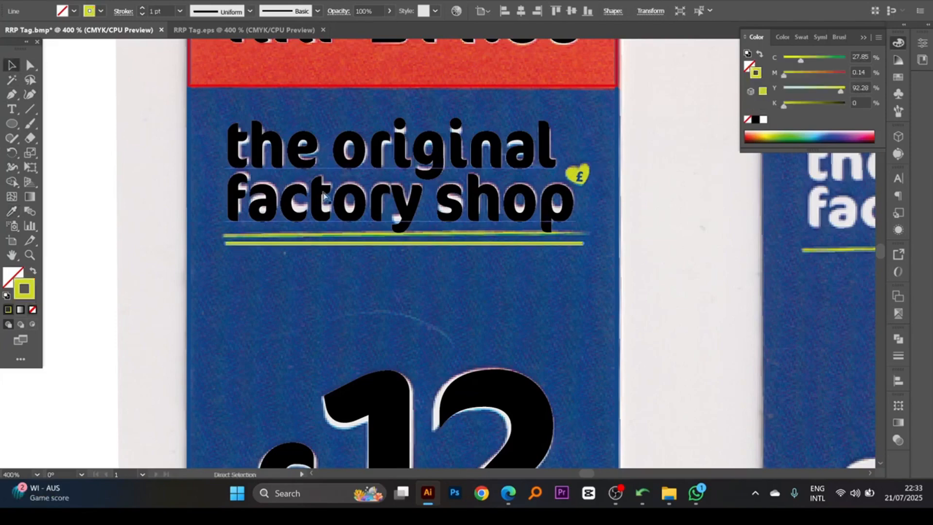
- Examine the tapered shape of the scanned underline on the second tag and compare it with the new line
{"action": "scroll", "coordinate": [439, 223], "scroll_direction": "down", "scroll_amount": 1}
{"action": "scroll", "coordinate": [444, 223], "scroll_direction": "right", "scroll_amount": 5}
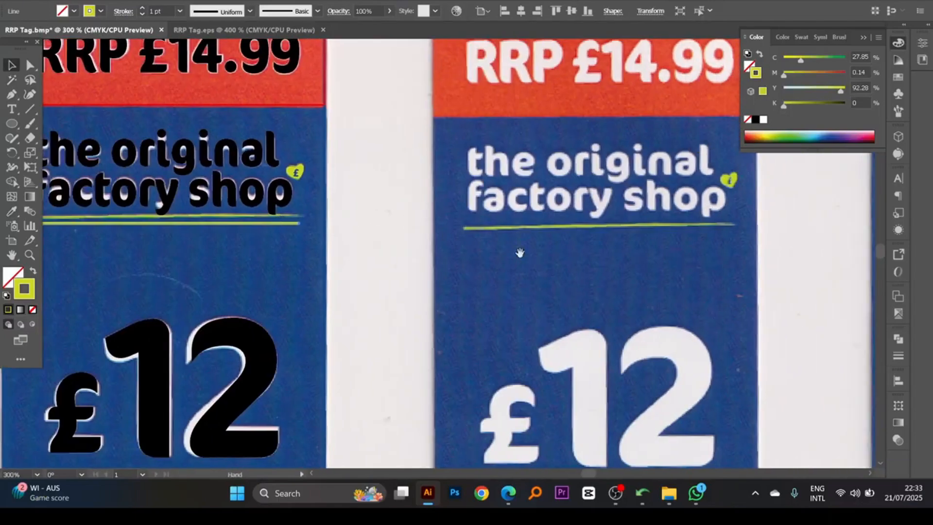
{"action": "left_click_drag", "start_coordinate": [474, 193], "coordinate": [654, 294]}
{"action": "left_click_drag", "start_coordinate": [460, 277], "coordinate": [458, 263]}
{"action": "left_click", "coordinate": [458, 262], "text": "ctrl+alt"}
{"action": "left_click", "coordinate": [458, 263], "text": "ctrl+alt"}
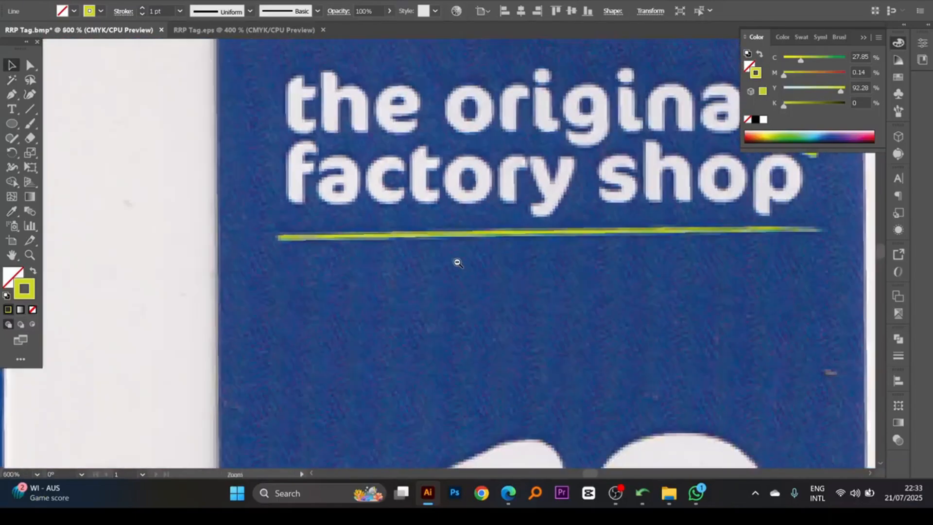
{"action": "left_click", "coordinate": [457, 262], "text": "ctrl+alt"}
{"action": "left_click", "coordinate": [458, 262], "text": "ctrl+alt"}
{"action": "left_click", "coordinate": [457, 263], "text": "ctrl+alt"}
{"action": "left_click_drag", "start_coordinate": [377, 253], "coordinate": [484, 245]}
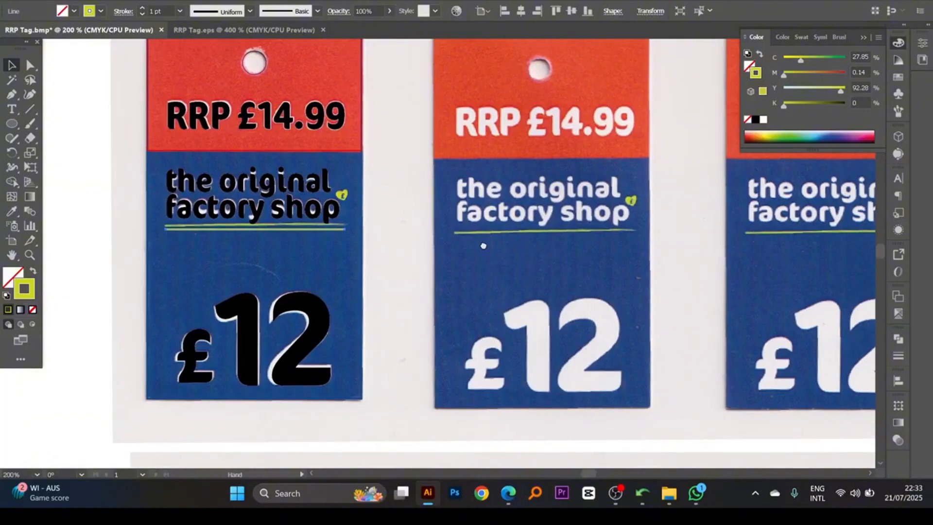
{"action": "left_click_drag", "start_coordinate": [399, 255], "coordinate": [479, 258]}
{"action": "left_click_drag", "start_coordinate": [196, 171], "coordinate": [527, 272]}
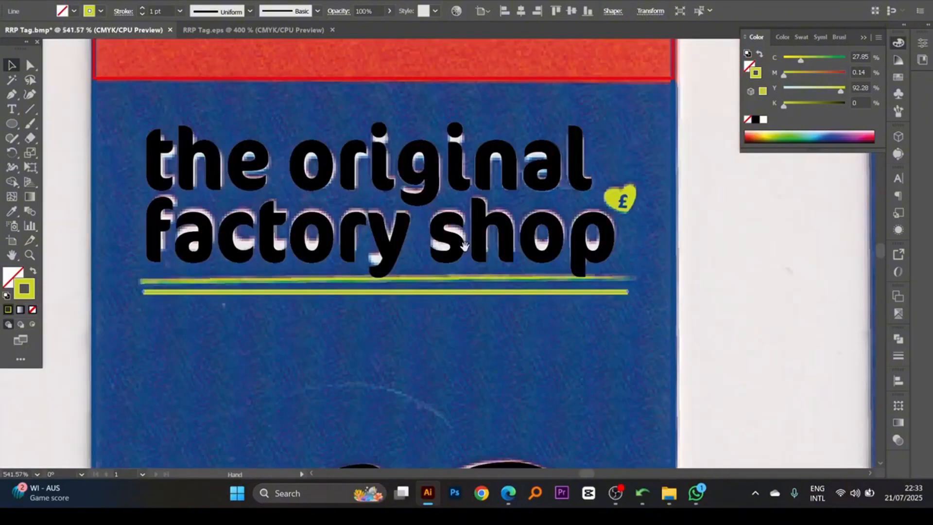
{"action": "left_click_drag", "start_coordinate": [478, 290], "coordinate": [527, 296]}
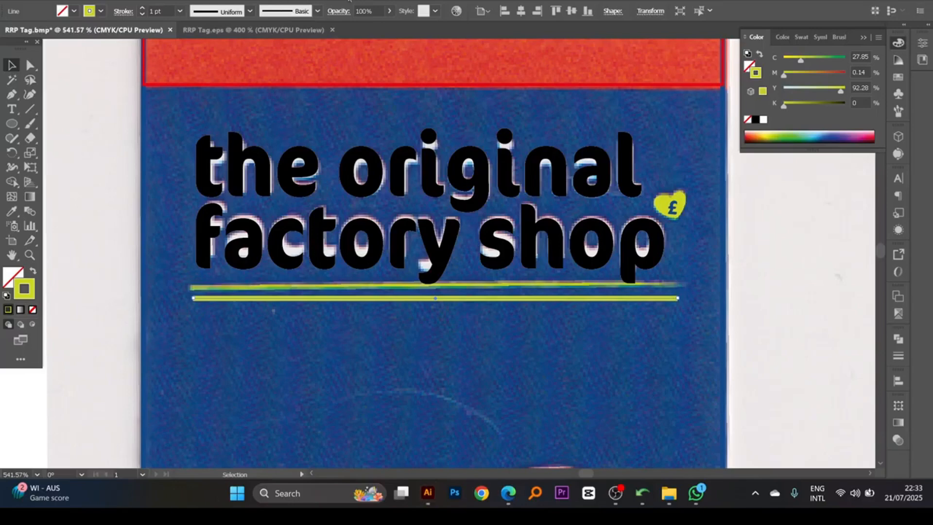
- Find an Artistic brush library for styling the lime underline
{"action": "left_click", "coordinate": [271, 0]}
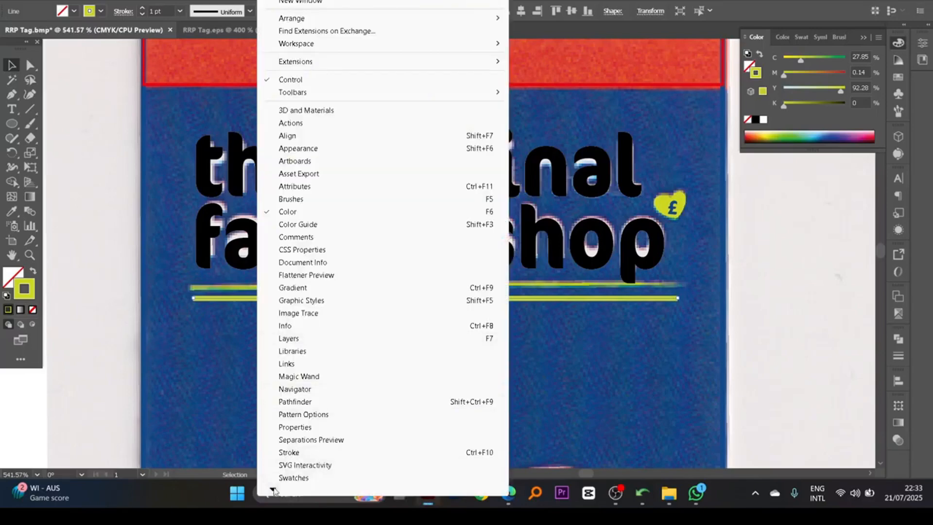
{"action": "mouse_move", "coordinate": [273, 492]}
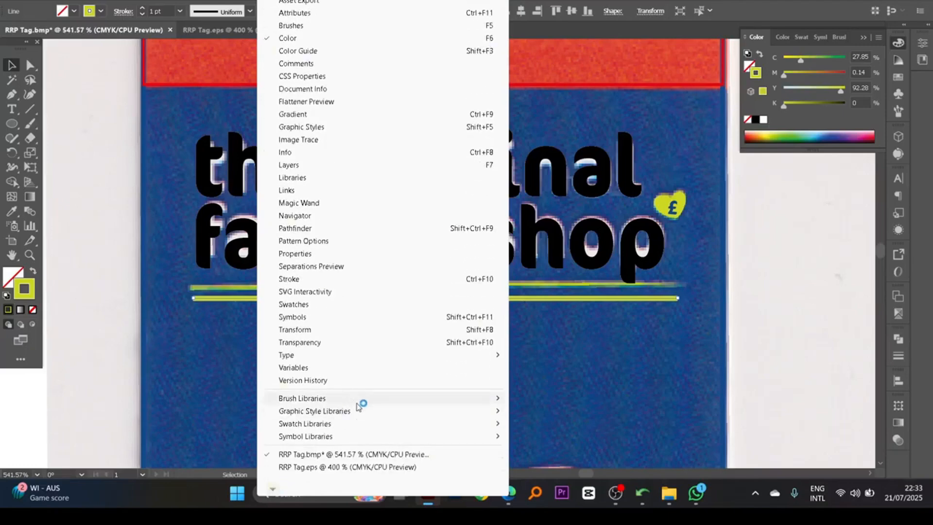
{"action": "mouse_move", "coordinate": [358, 402]}
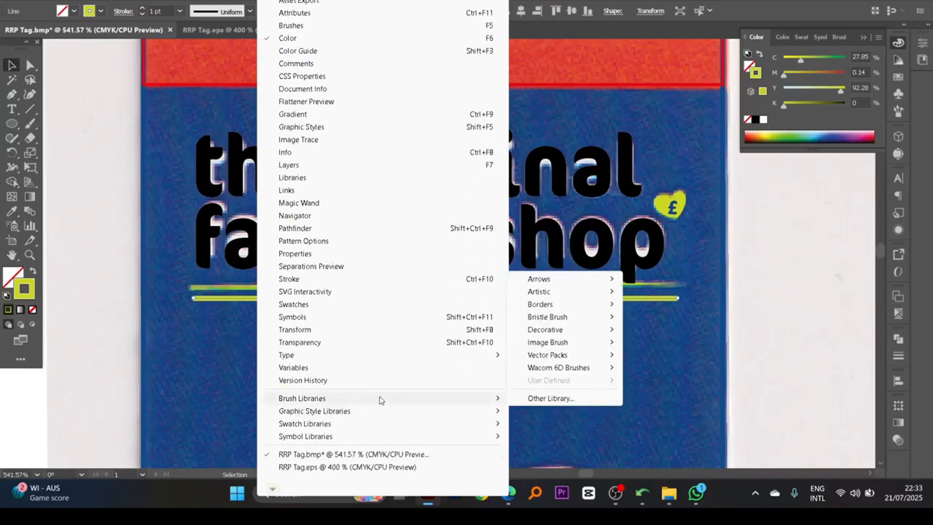
{"action": "mouse_move", "coordinate": [561, 293]}
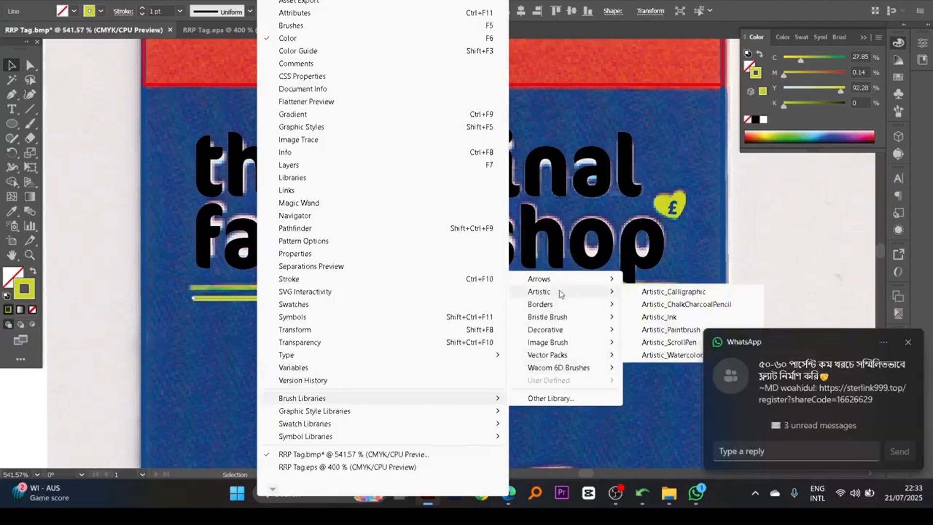
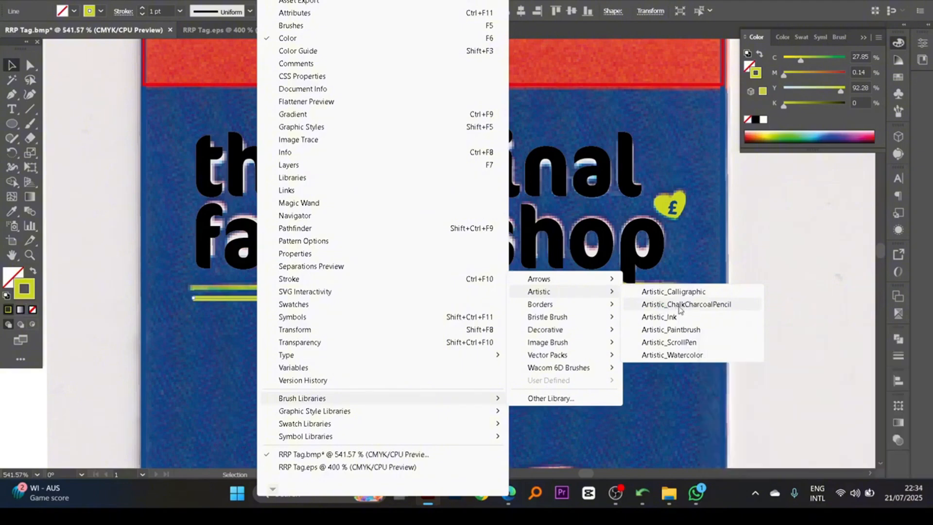
- Open the Artistic_ChalkCharcoalPencil brush library and find thin charcoal strokes for the lime underline
{"action": "left_click", "coordinate": [679, 305]}
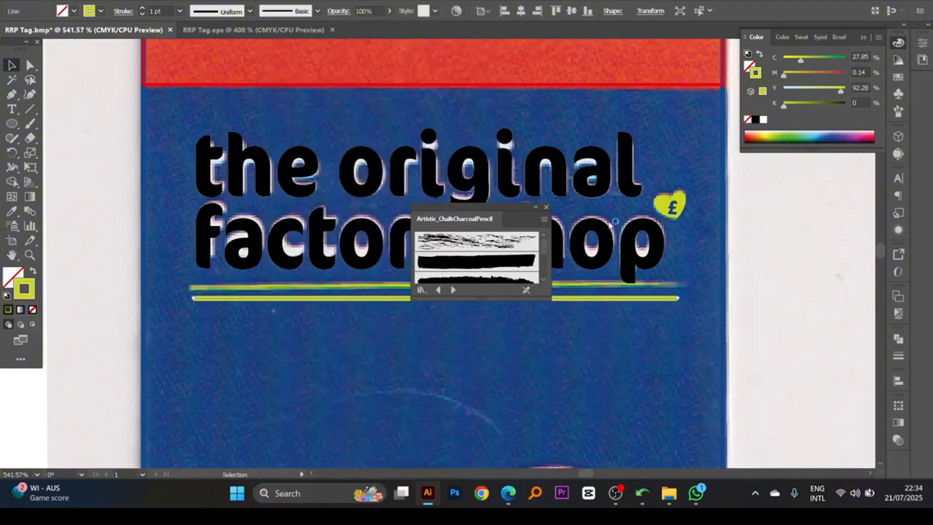
{"action": "left_click_drag", "start_coordinate": [610, 225], "coordinate": [690, 250]}
{"action": "scroll", "coordinate": [727, 291], "scroll_direction": "down", "scroll_amount": 3}
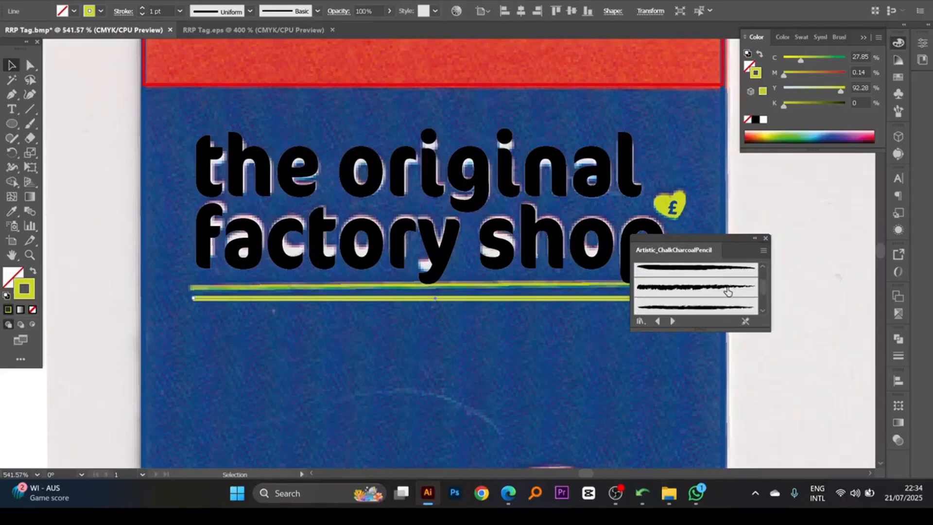
{"action": "scroll", "coordinate": [727, 291], "scroll_direction": "down", "scroll_amount": 1}
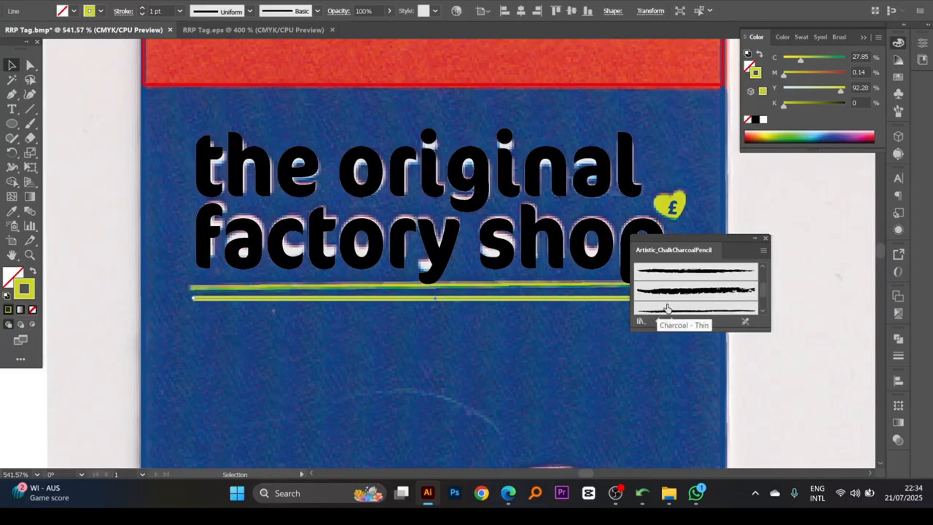
{"action": "scroll", "coordinate": [679, 304], "scroll_direction": "down", "scroll_amount": 1}
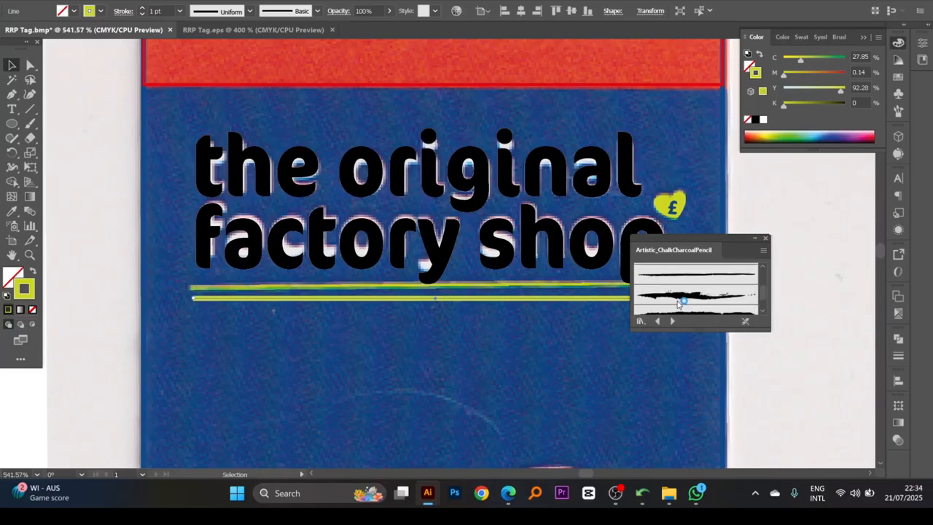
- Try the Charcoal - Thin brush and several pencil brushes on the lime underline
{"action": "left_click", "coordinate": [693, 280]}
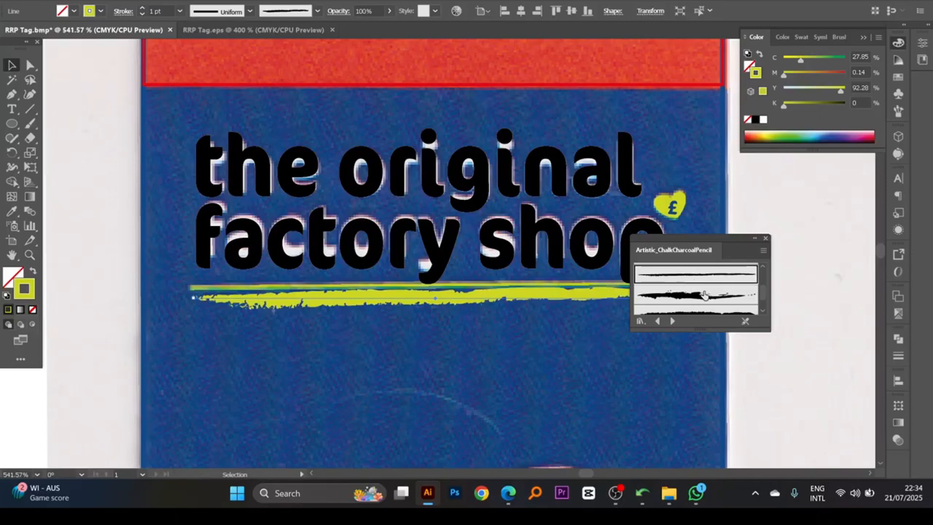
{"action": "scroll", "coordinate": [704, 294], "scroll_direction": "down", "scroll_amount": 1}
{"action": "scroll", "coordinate": [709, 297], "scroll_direction": "down", "scroll_amount": 1}
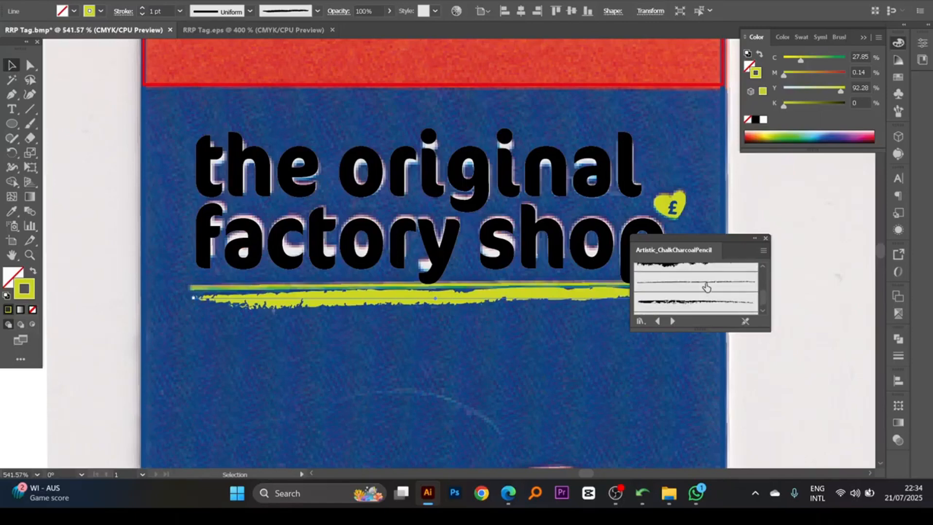
{"action": "left_click", "coordinate": [706, 285]}
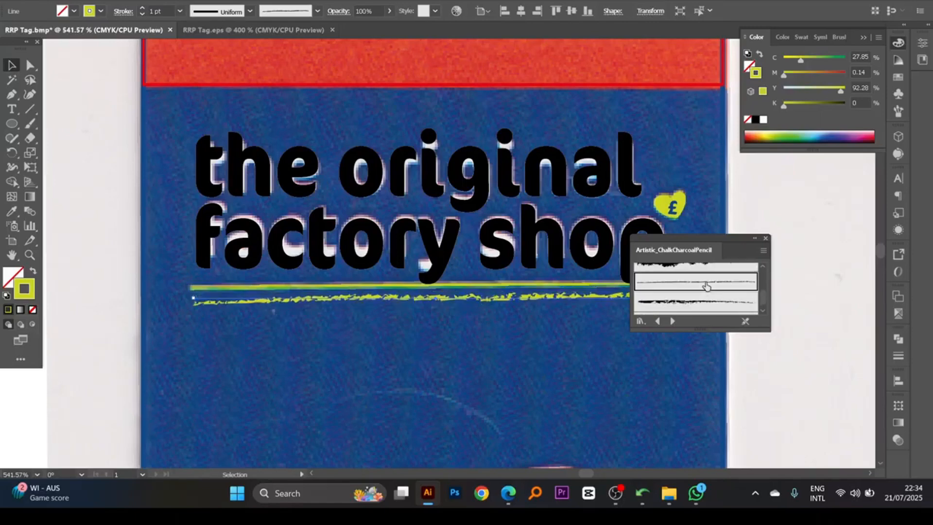
{"action": "left_click", "coordinate": [697, 308]}
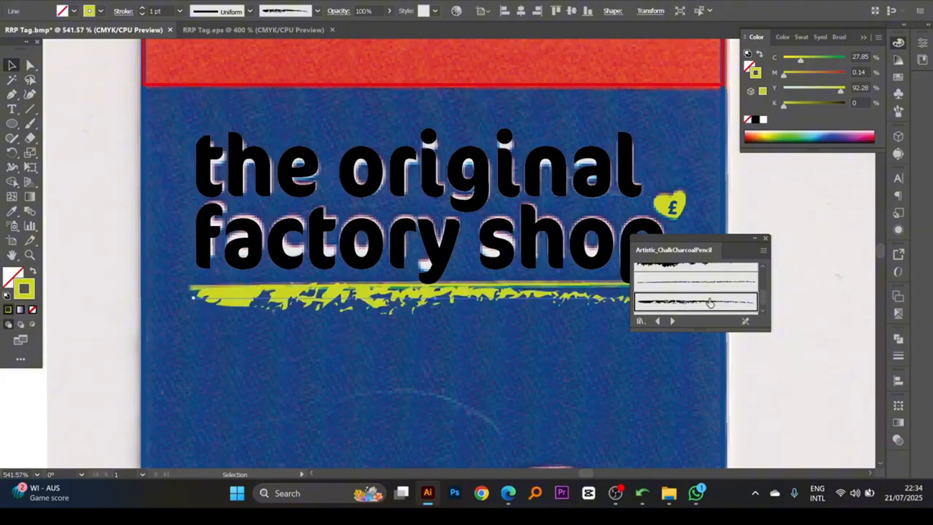
{"action": "scroll", "coordinate": [710, 303], "scroll_direction": "down", "scroll_amount": 1}
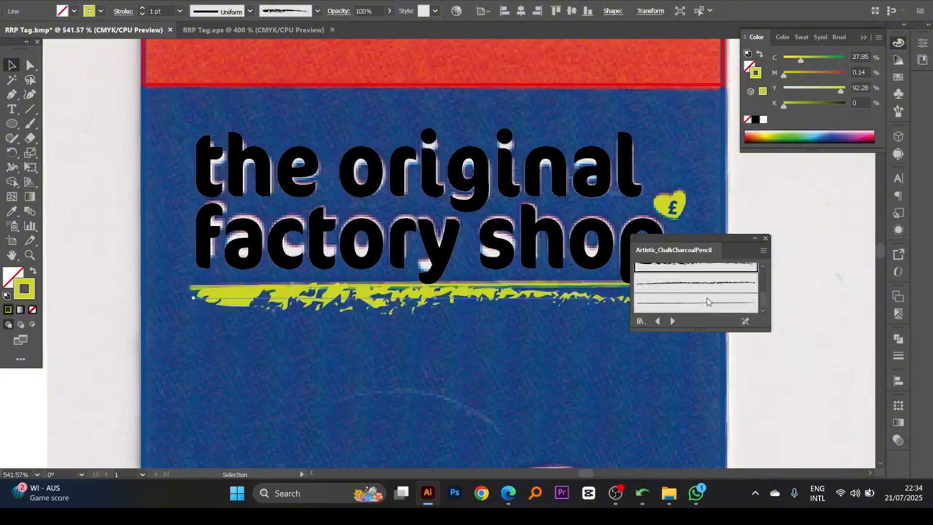
{"action": "left_click", "coordinate": [708, 286]}
- Apply a thin, rough brush that tapers toward its right end to the lime underline and set its stroke weight to 0.5 pt
{"action": "scroll", "coordinate": [711, 296], "scroll_direction": "up", "scroll_amount": 2}
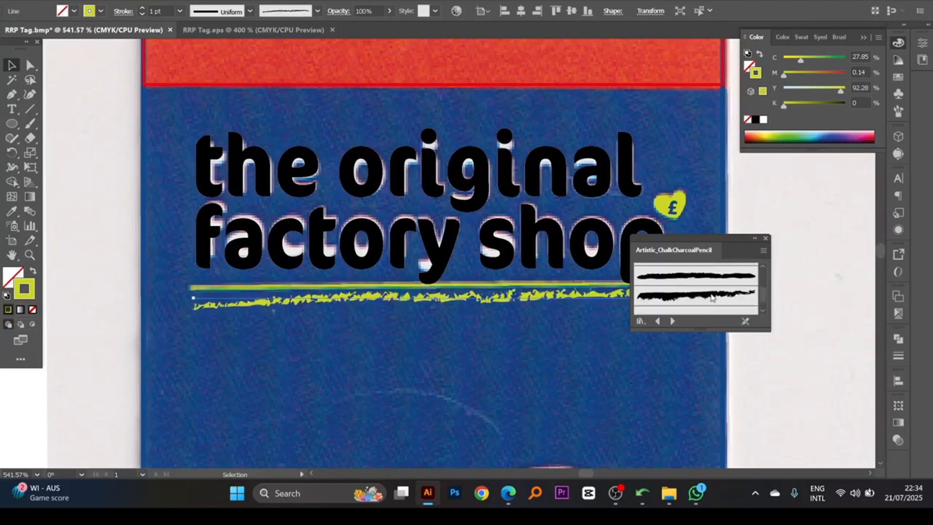
{"action": "scroll", "coordinate": [707, 298], "scroll_direction": "down", "scroll_amount": 1}
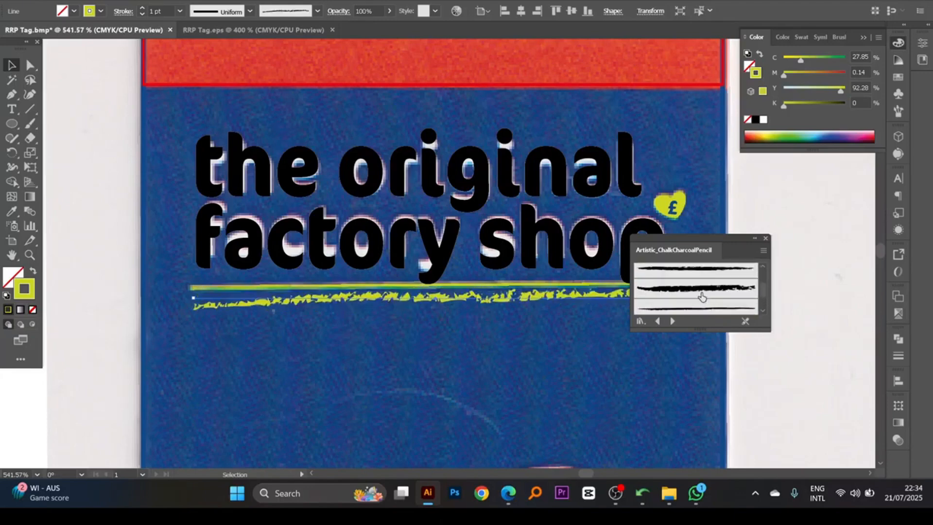
{"action": "scroll", "coordinate": [701, 296], "scroll_direction": "up", "scroll_amount": 2}
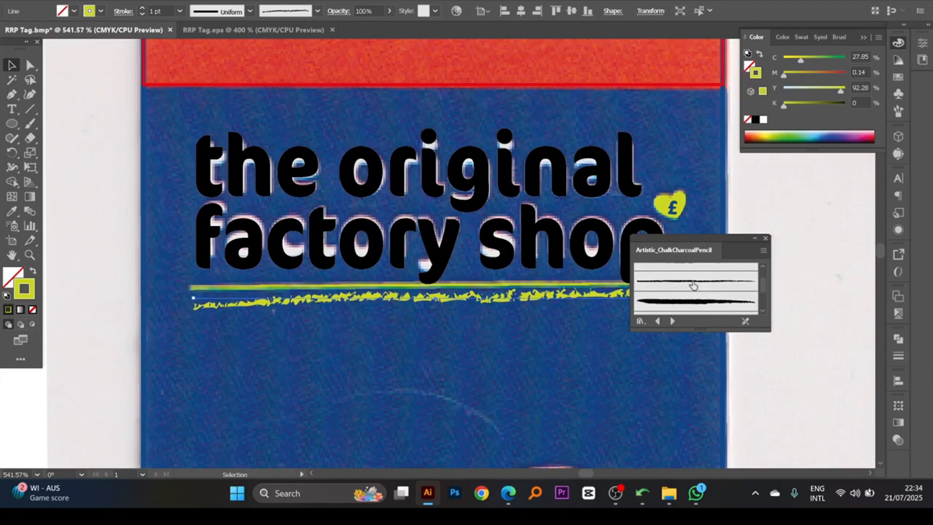
{"action": "left_click", "coordinate": [693, 282]}
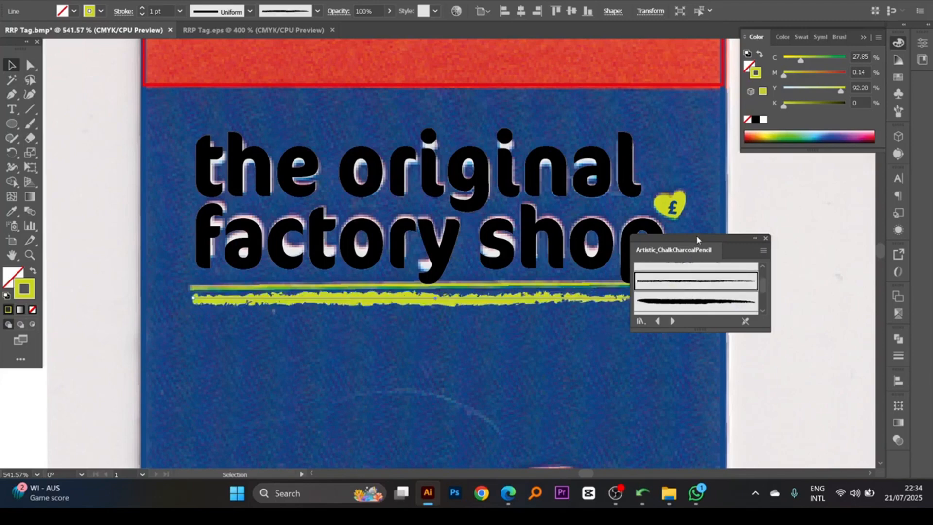
{"action": "left_click_drag", "start_coordinate": [697, 239], "coordinate": [720, 366]}
{"action": "left_click", "coordinate": [898, 356]}
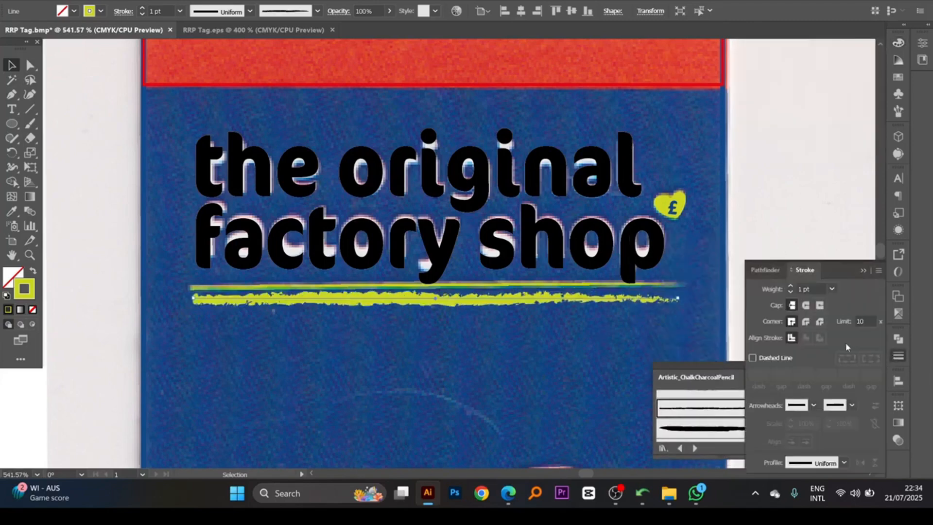
{"action": "left_click", "coordinate": [802, 289]}
{"action": "type", "text": "0.5"}
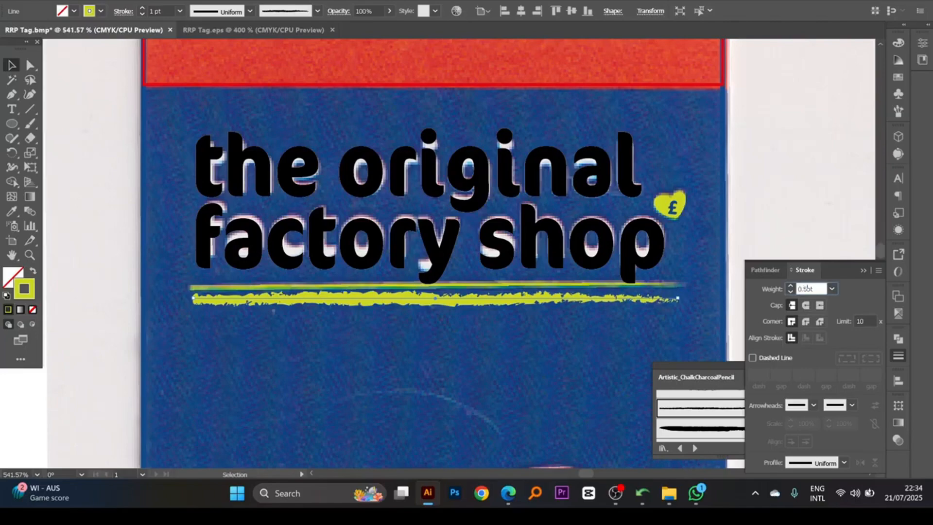
{"action": "key", "text": "Return"}
- Move the complete vector artwork of the front tag off the scan onto the empty canvas left of the artboard
{"action": "left_click", "coordinate": [274, 310], "text": "ctrl"}
{"action": "left_click_drag", "start_coordinate": [394, 291], "coordinate": [219, 291]}
{"action": "left_click", "coordinate": [500, 275], "text": "ctrl+alt"}
{"action": "left_click", "coordinate": [499, 274], "text": "ctrl+alt"}
{"action": "left_click_drag", "start_coordinate": [492, 273], "coordinate": [496, 307]}
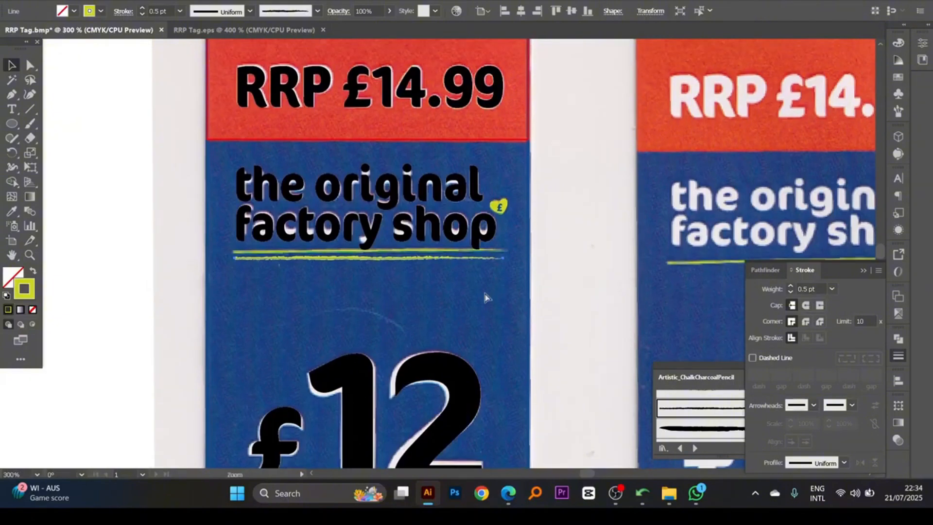
{"action": "left_click", "coordinate": [445, 309], "text": "ctrl+alt"}
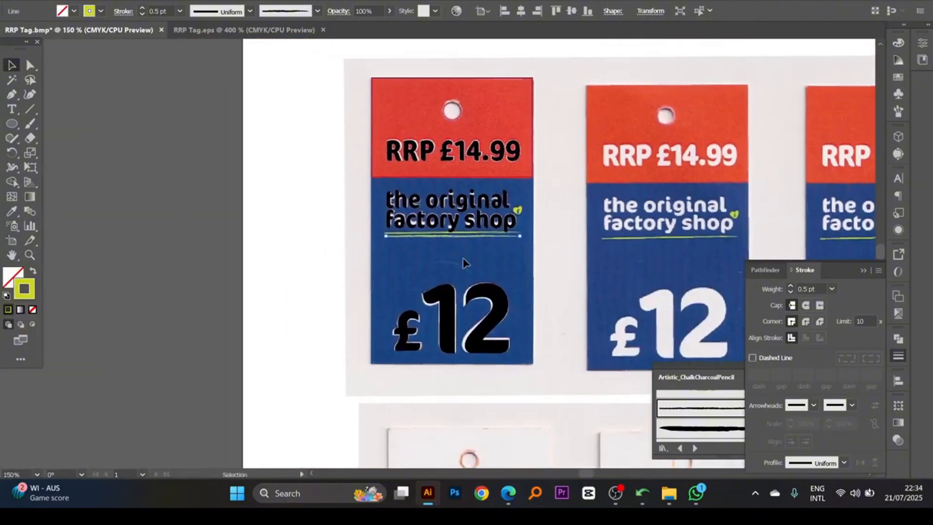
{"action": "left_click_drag", "start_coordinate": [353, 63], "coordinate": [554, 387]}
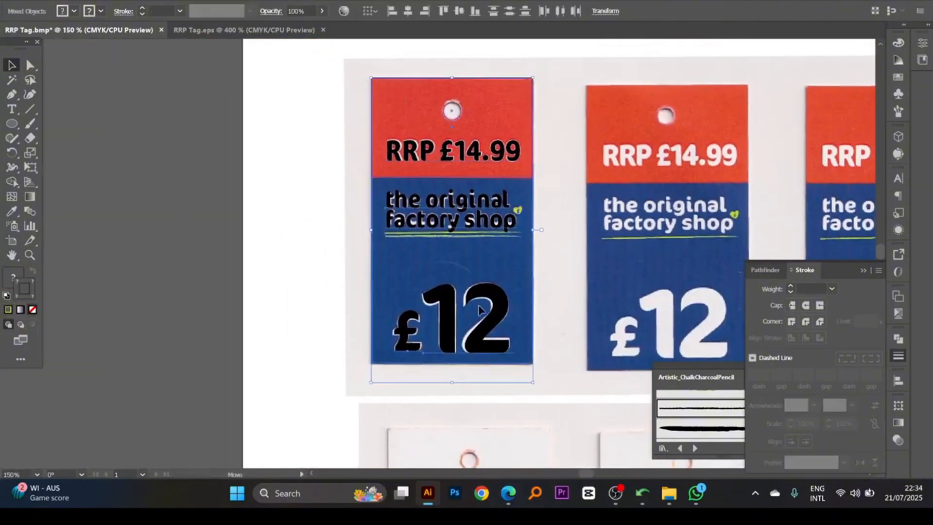
{"action": "left_click_drag", "start_coordinate": [479, 308], "coordinate": [166, 302]}
{"action": "scroll", "coordinate": [285, 269], "scroll_direction": "left", "scroll_amount": 3}
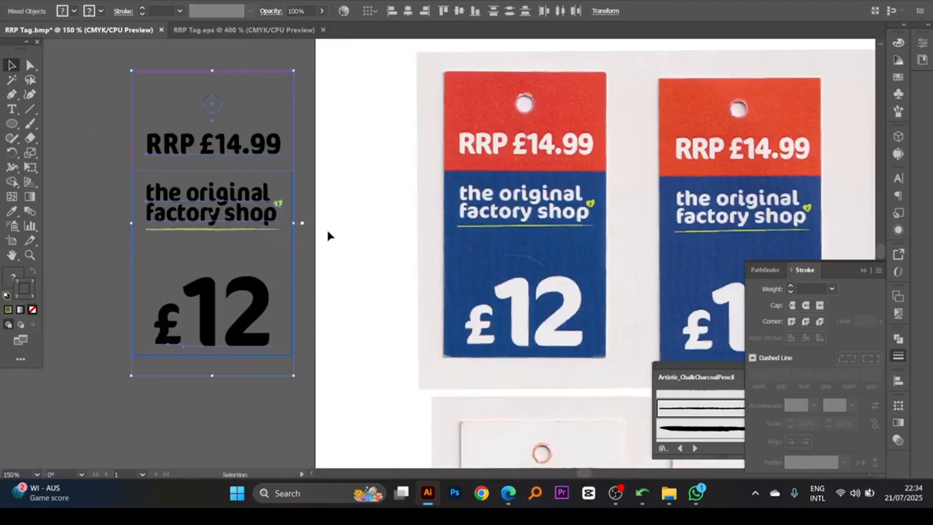
- Swap fill and stroke on the tag's two rectangles, making the full tag solid blue and its upper section solid red
{"action": "left_click", "coordinate": [294, 264]}
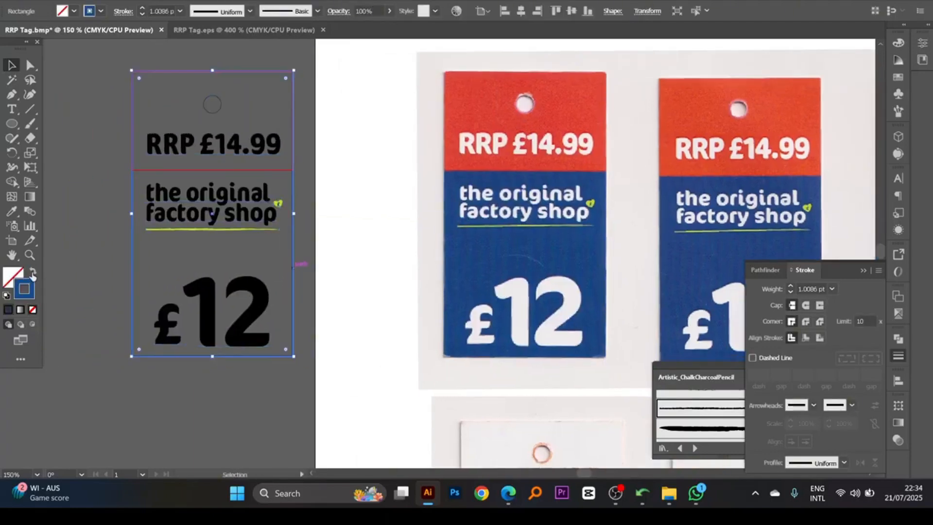
{"action": "left_click", "coordinate": [32, 272]}
{"action": "left_click", "coordinate": [298, 191]}
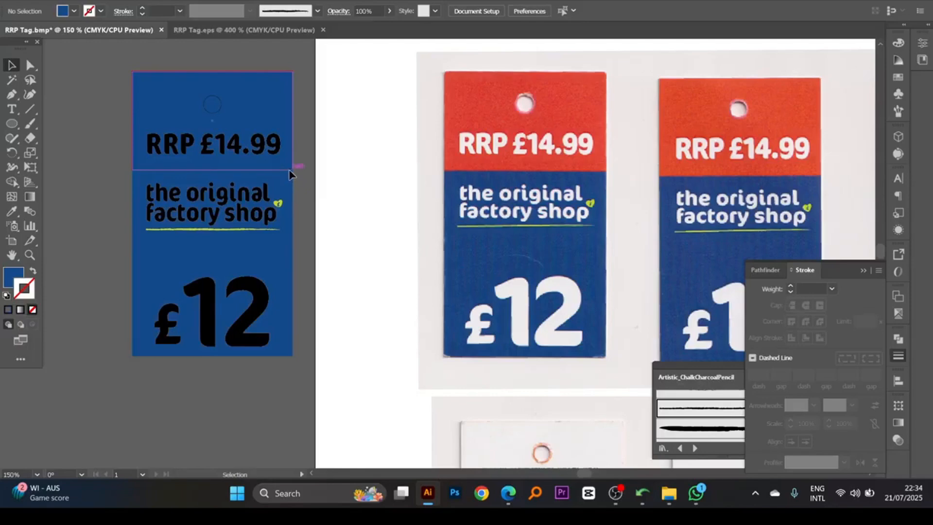
{"action": "left_click", "coordinate": [292, 171]}
{"action": "left_click", "coordinate": [32, 270]}
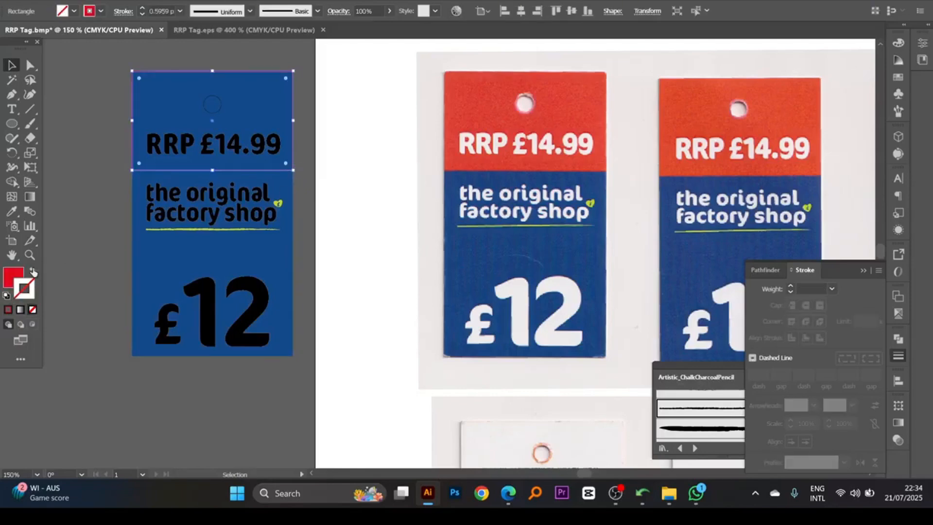
{"action": "left_click", "coordinate": [101, 220]}
- Fill the RRP £14.99, "the original factory shop", £ and 12 text with white
{"action": "mouse_move", "coordinate": [206, 187]}
{"action": "left_mouse_down"}
{"action": "mouse_move", "coordinate": [253, 201]}
{"action": "mouse_move", "coordinate": [272, 186]}
{"action": "left_mouse_up"}
{"action": "left_click", "coordinate": [276, 155]}
{"action": "left_click", "coordinate": [274, 214], "text": "shift"}
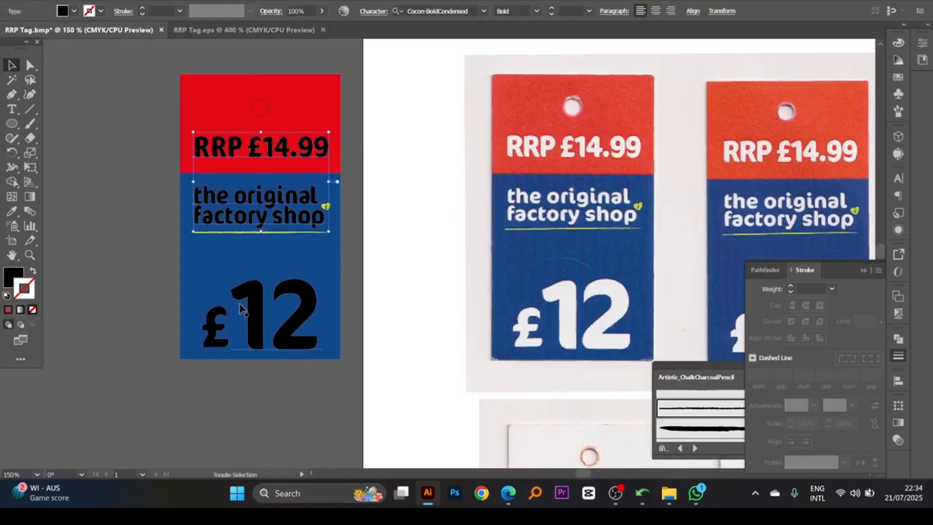
{"action": "left_click", "coordinate": [221, 321], "text": "shift"}
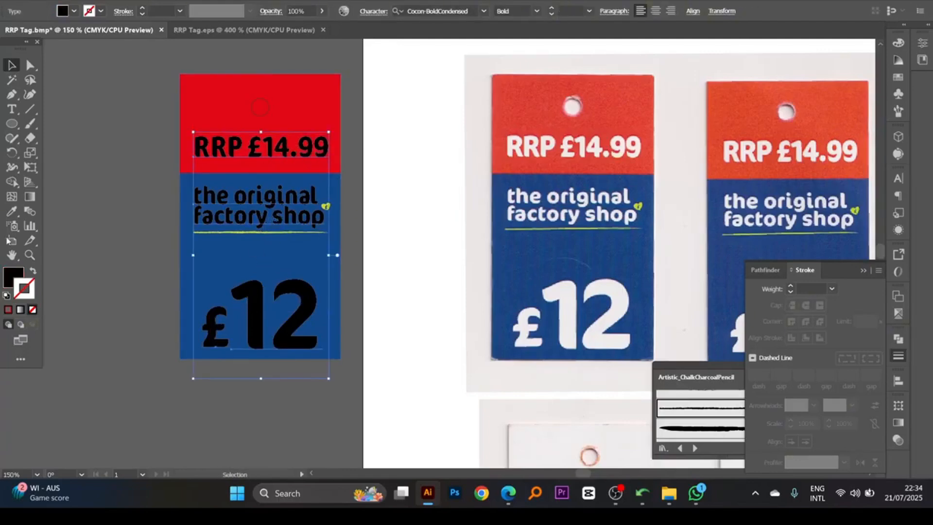
{"action": "left_click", "coordinate": [12, 287]}
{"action": "left_click", "coordinate": [763, 119]}
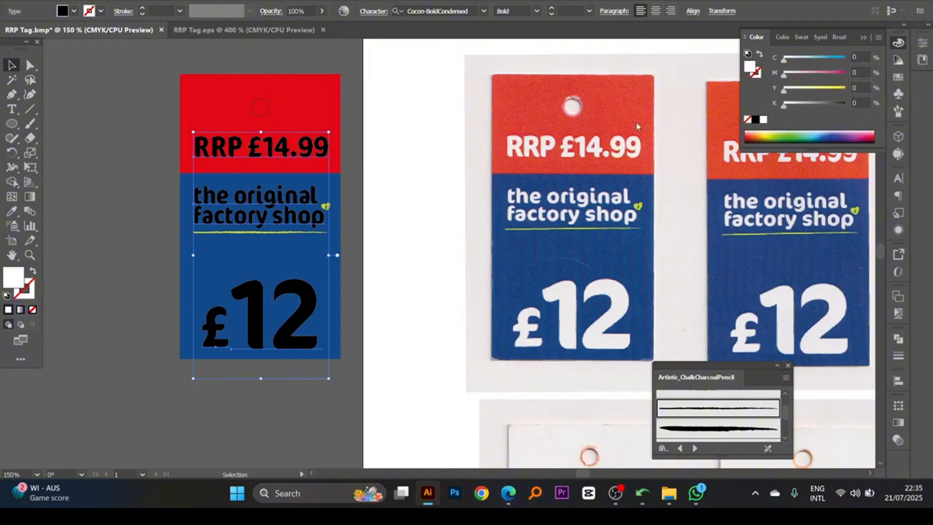
{"action": "left_click", "coordinate": [386, 173]}
{"action": "left_click_drag", "start_coordinate": [385, 171], "coordinate": [376, 173]}
- Change the punched-hole circle's stroke colour to white
{"action": "left_click", "coordinate": [254, 117]}
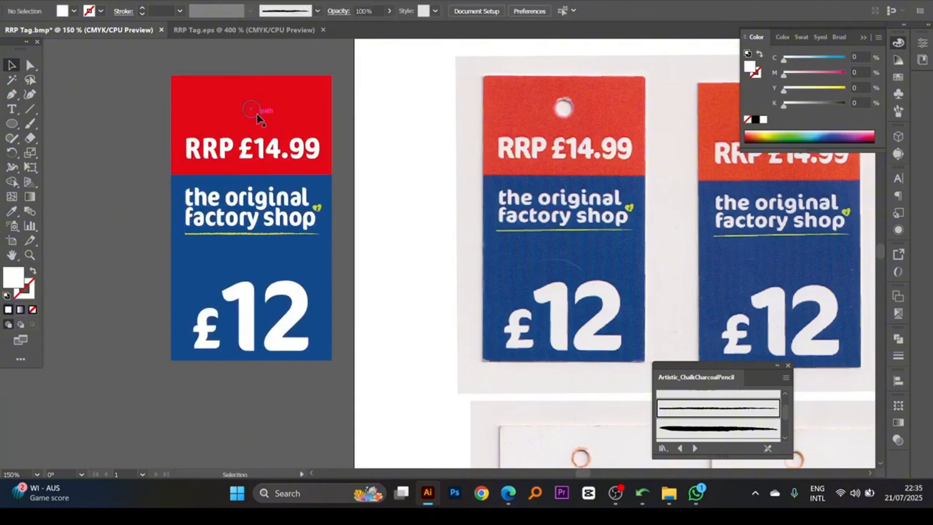
{"action": "left_click", "coordinate": [20, 297]}
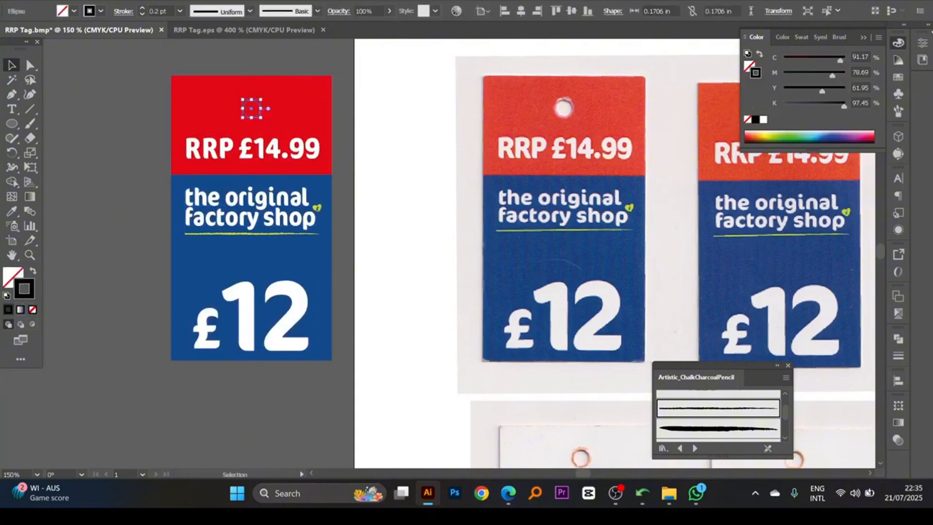
{"action": "left_click", "coordinate": [763, 119]}
{"action": "left_click", "coordinate": [416, 127]}
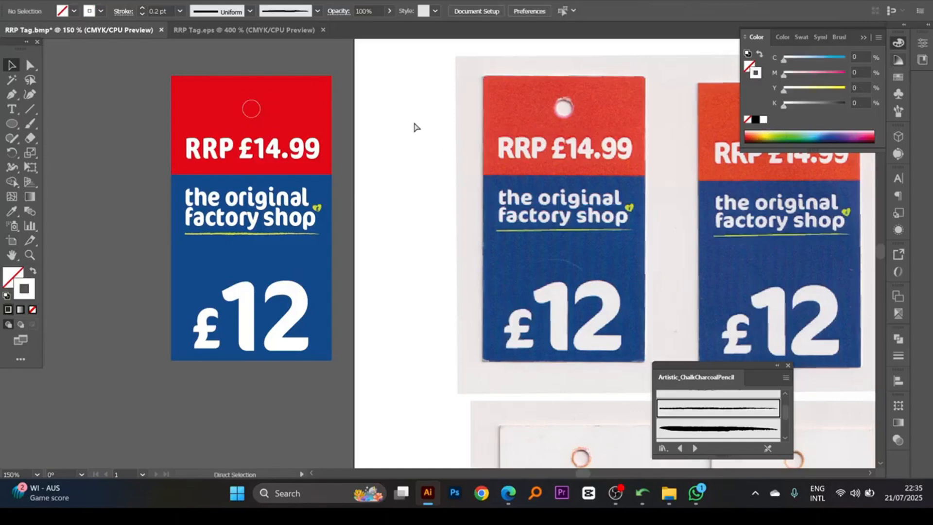
{"action": "left_click_drag", "start_coordinate": [434, 171], "coordinate": [405, 175]}
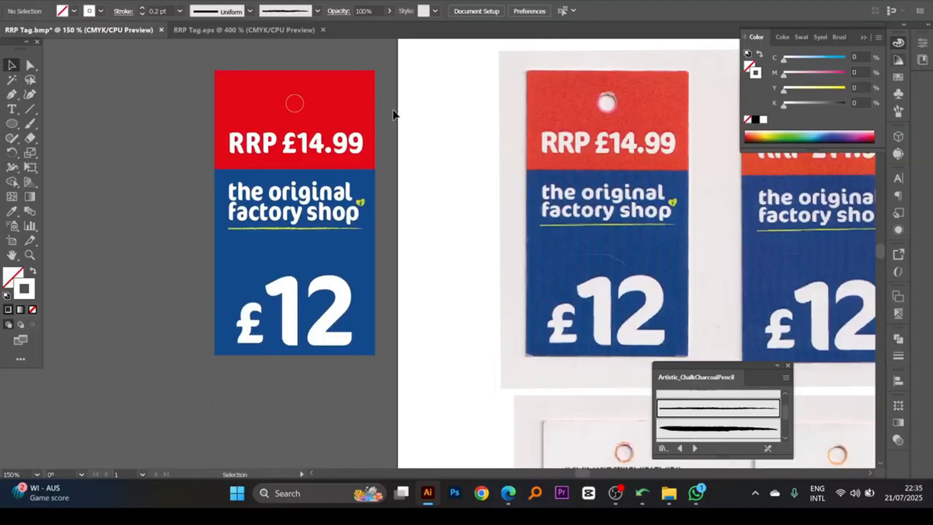
- Hide the lime heart and its blue pound sign, show both again and group them together
{"action": "left_click", "coordinate": [363, 199]}
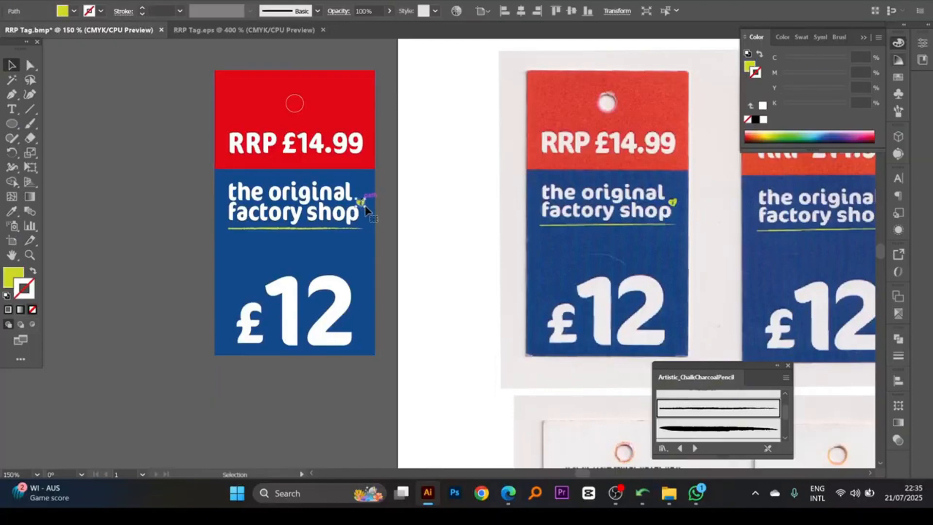
{"action": "left_click_drag", "start_coordinate": [378, 223], "coordinate": [472, 276]}
{"action": "key", "text": "Delete"}
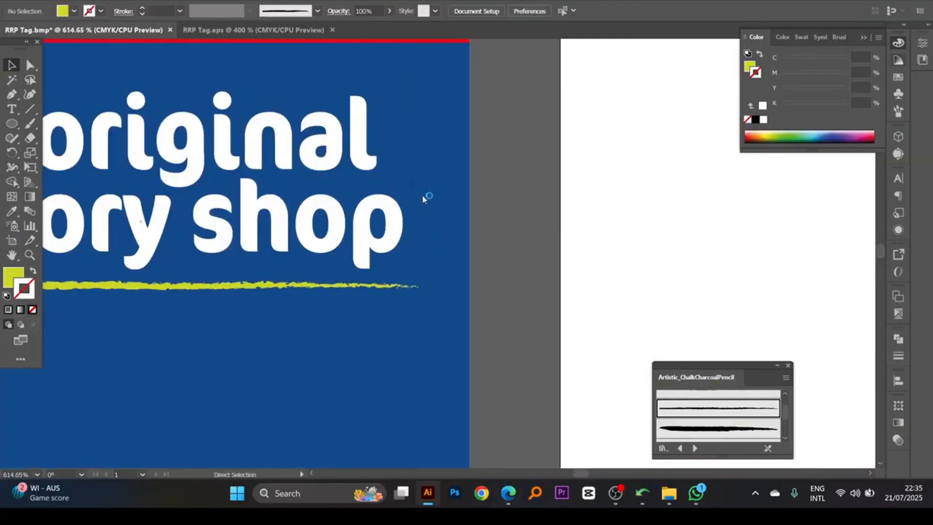
{"action": "left_click", "coordinate": [417, 186]}
{"action": "key", "text": "ctrl+3"}
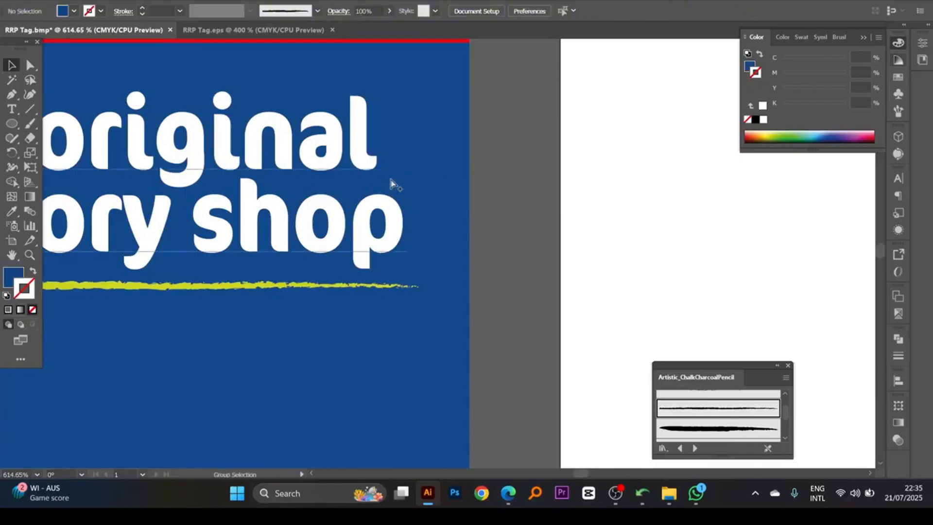
{"action": "key", "text": "ctrl+alt+3"}
{"action": "key", "text": "ctrl+g"}
- Group the "the original factory shop" text with the heart logo and the lime underline
{"action": "left_click", "coordinate": [337, 209], "text": "ctrl+alt"}
{"action": "left_click", "coordinate": [337, 209], "text": "ctrl+alt"}
{"action": "left_click_drag", "start_coordinate": [337, 210], "coordinate": [343, 160]}
{"action": "left_click", "coordinate": [429, 242], "text": "shift"}
{"action": "left_click_drag", "start_coordinate": [396, 276], "coordinate": [417, 184]}
{"action": "left_click", "coordinate": [416, 202], "text": "ctrl+alt"}
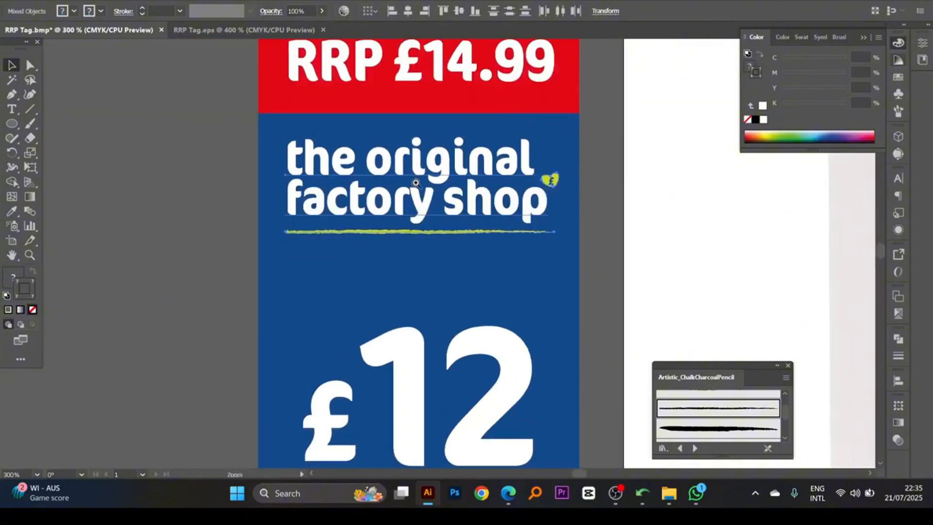
{"action": "key", "text": "ctrl+g"}
- Group the large 12 with its pound sign on the blue section
{"action": "left_click_drag", "start_coordinate": [409, 368], "coordinate": [396, 240]}
{"action": "left_click", "coordinate": [397, 242]}
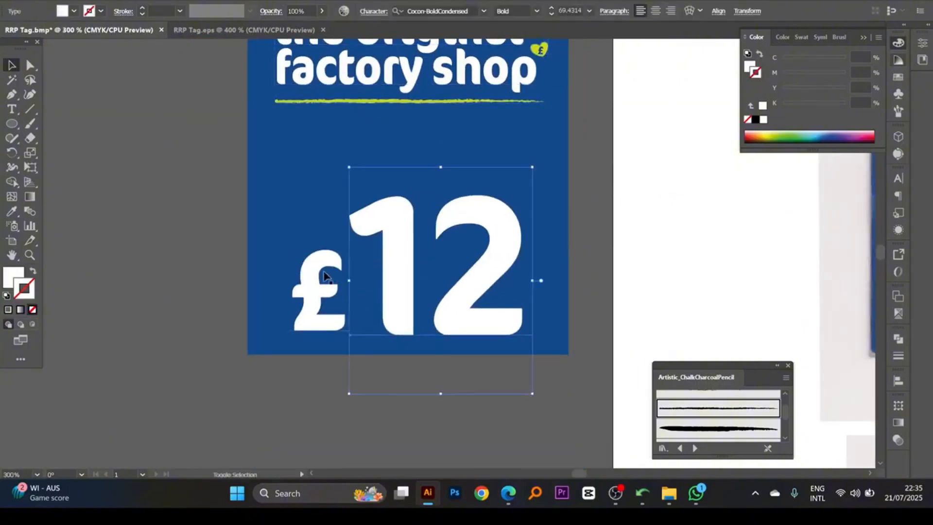
{"action": "left_click", "coordinate": [326, 275], "text": "shift"}
{"action": "key", "text": "ctrl+g"}
{"action": "left_click", "coordinate": [444, 202], "text": "ctrl+alt"}
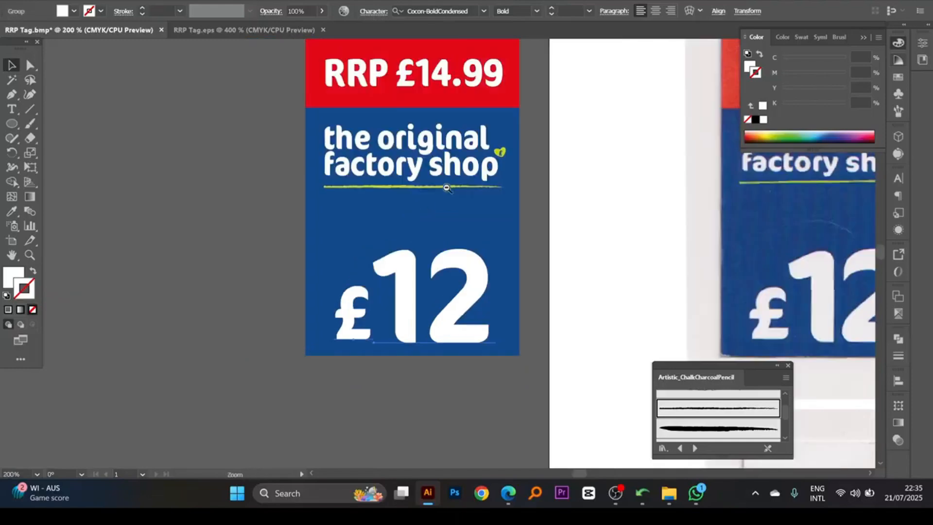
- Select all the front tag's artwork and align its text, logo, price, hole and backgrounds on one horizontal centre
{"action": "left_click_drag", "start_coordinate": [445, 187], "coordinate": [447, 254]}
{"action": "left_click", "coordinate": [437, 141], "text": "shift"}
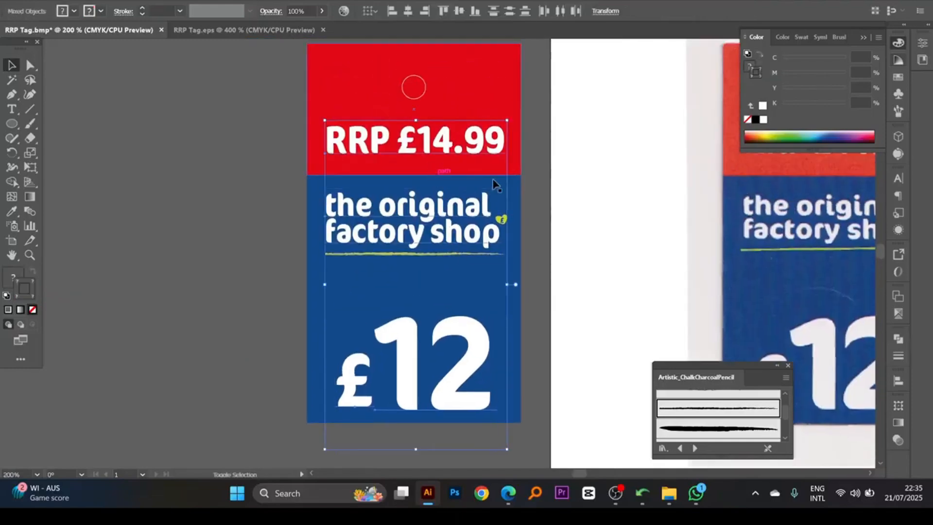
{"action": "left_click", "coordinate": [344, 415], "text": "shift"}
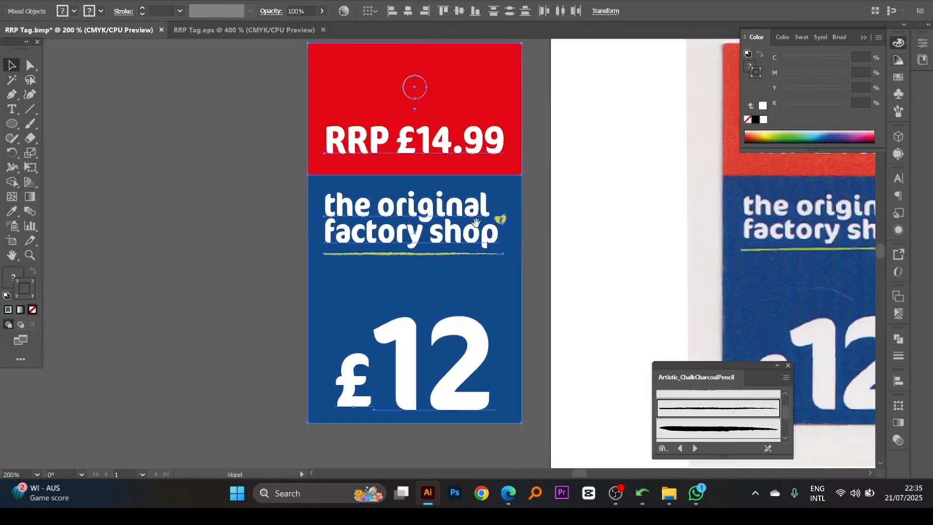
{"action": "scroll", "coordinate": [443, 175], "scroll_direction": "down", "scroll_amount": 1}
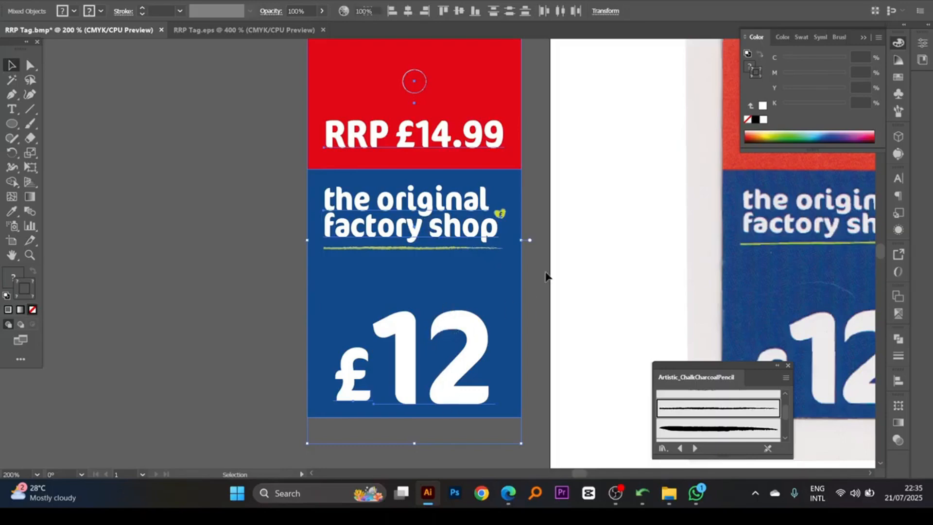
{"action": "left_click", "coordinate": [544, 274]}
- Duplicate the front tag's blue rectangle and fit the copy over the first scanned back tag
{"action": "left_click", "coordinate": [523, 293], "text": "ctrl+alt"}
{"action": "left_click", "coordinate": [523, 293], "text": "ctrl+alt"}
{"action": "left_click_drag", "start_coordinate": [518, 290], "coordinate": [512, 312]}
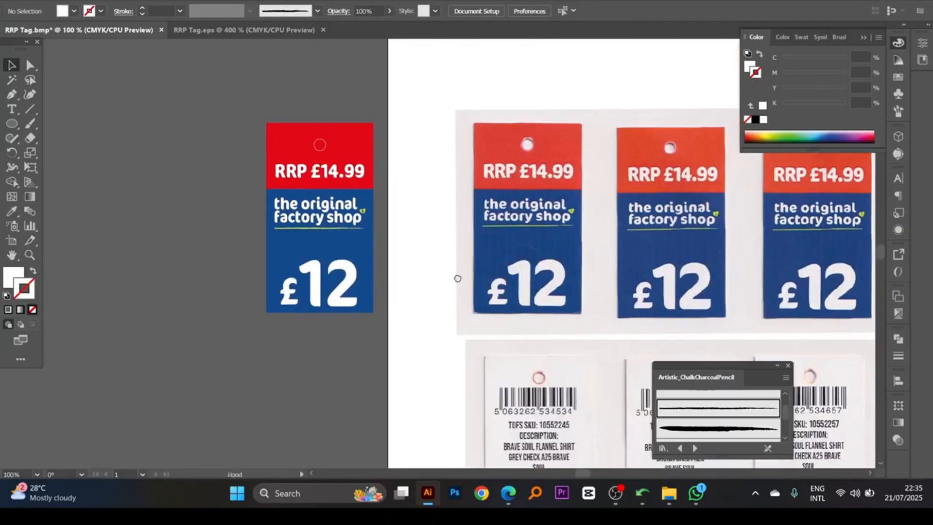
{"action": "left_click_drag", "start_coordinate": [458, 278], "coordinate": [353, 200]}
{"action": "left_click_drag", "start_coordinate": [454, 379], "coordinate": [466, 295]}
{"action": "left_click", "coordinate": [270, 139]}
{"action": "left_click_drag", "start_coordinate": [270, 120], "coordinate": [258, 352]}
{"action": "left_click_drag", "start_coordinate": [364, 245], "coordinate": [325, 252]}
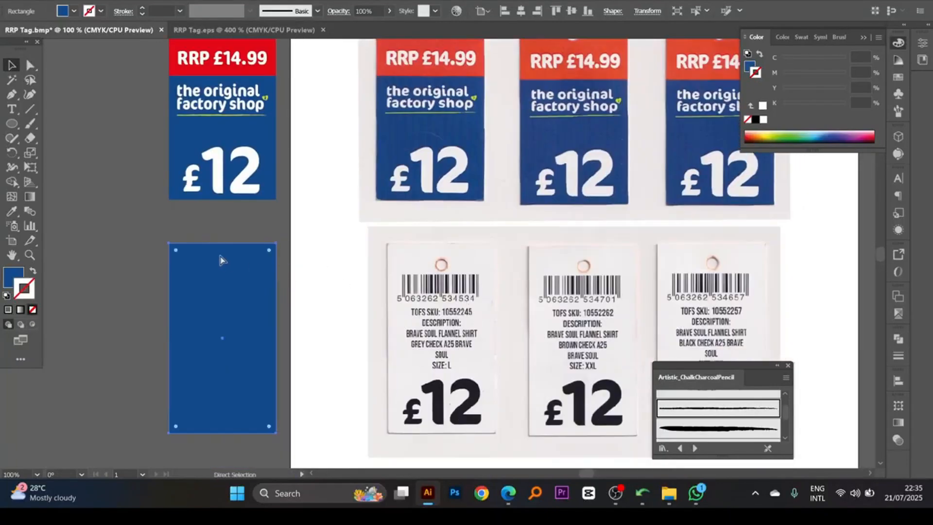
{"action": "left_click_drag", "start_coordinate": [177, 249], "coordinate": [389, 248]}
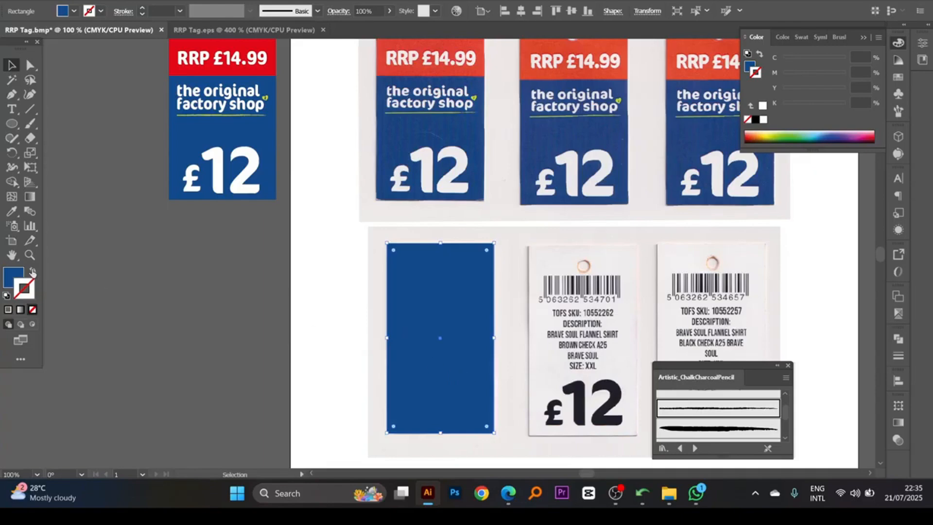
- Swap the copied rectangle's fill and stroke to compare its outline with the back tag scan, and remove the copy
{"action": "left_click", "coordinate": [32, 272]}
{"action": "mouse_move", "coordinate": [463, 312]}
{"action": "left_mouse_down"}
{"action": "mouse_move", "coordinate": [455, 238]}
{"action": "mouse_move", "coordinate": [442, 251]}
{"action": "mouse_move", "coordinate": [469, 259]}
{"action": "left_mouse_up"}
{"action": "left_click", "coordinate": [456, 261], "text": "ctrl"}
{"action": "left_click", "coordinate": [443, 237], "text": "ctrl"}
{"action": "left_click", "coordinate": [317, 167], "text": "ctrl+alt"}
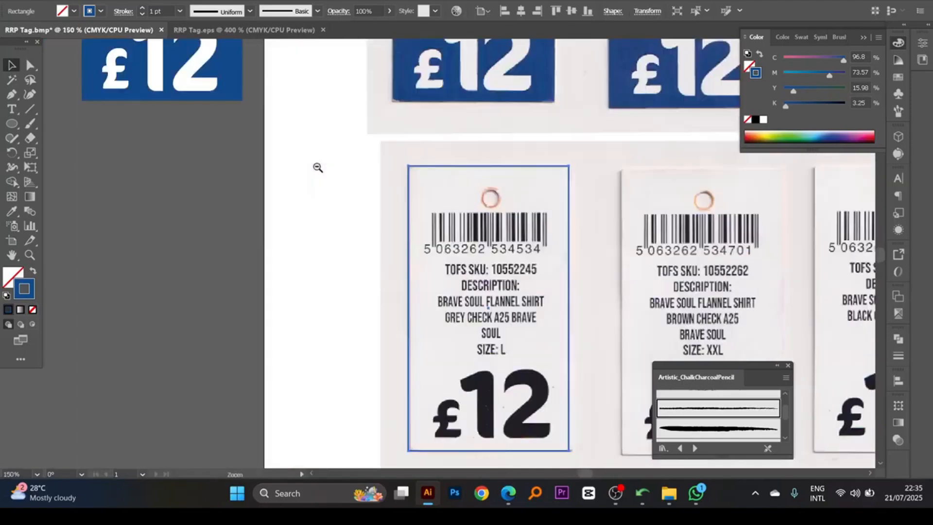
{"action": "left_click", "coordinate": [317, 167], "text": "ctrl+alt"}
{"action": "left_click", "coordinate": [318, 167], "text": "ctrl+alt"}
{"action": "left_click_drag", "start_coordinate": [417, 218], "coordinate": [326, 216]}
{"action": "left_click_drag", "start_coordinate": [437, 253], "coordinate": [426, 194]}
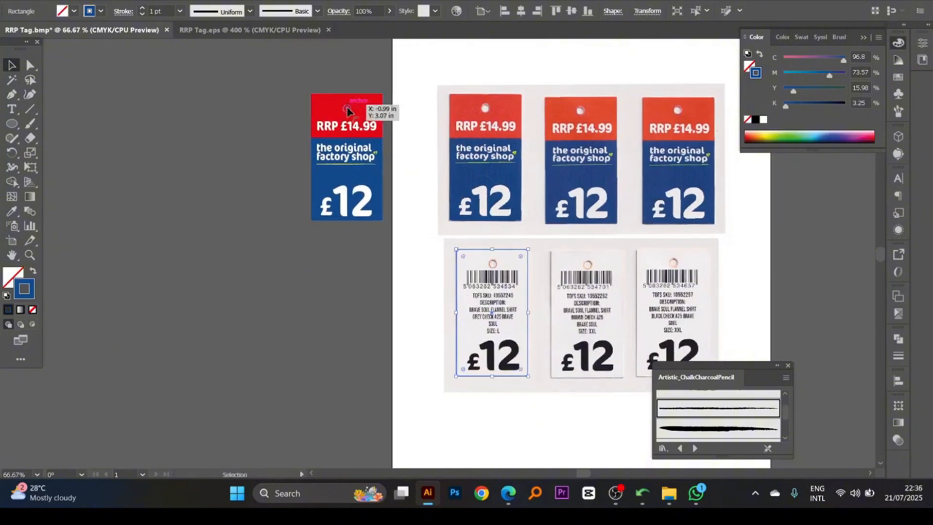
{"action": "left_click", "coordinate": [401, 214]}
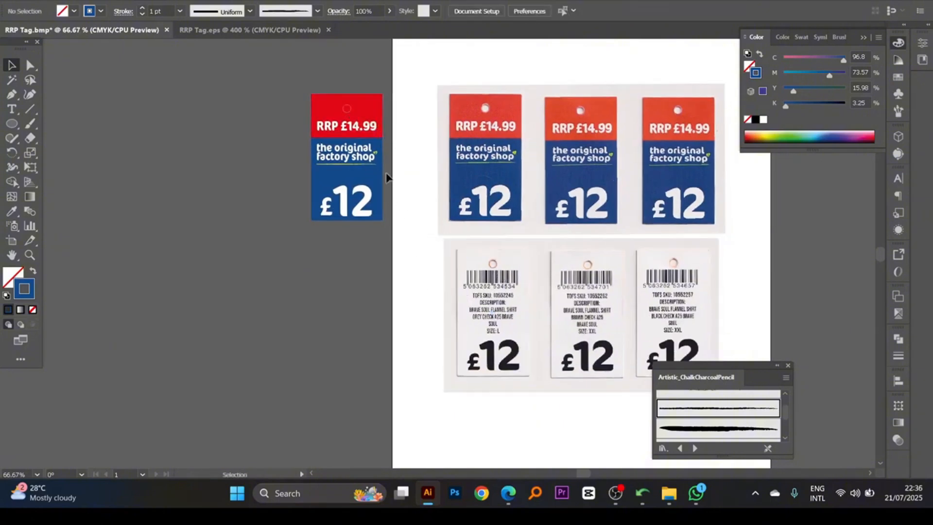
- Try to duplicate the front tag's blue rectangle and punched-hole circle onto the first scanned back tag, and undo the copy
{"action": "left_click", "coordinate": [351, 111]}
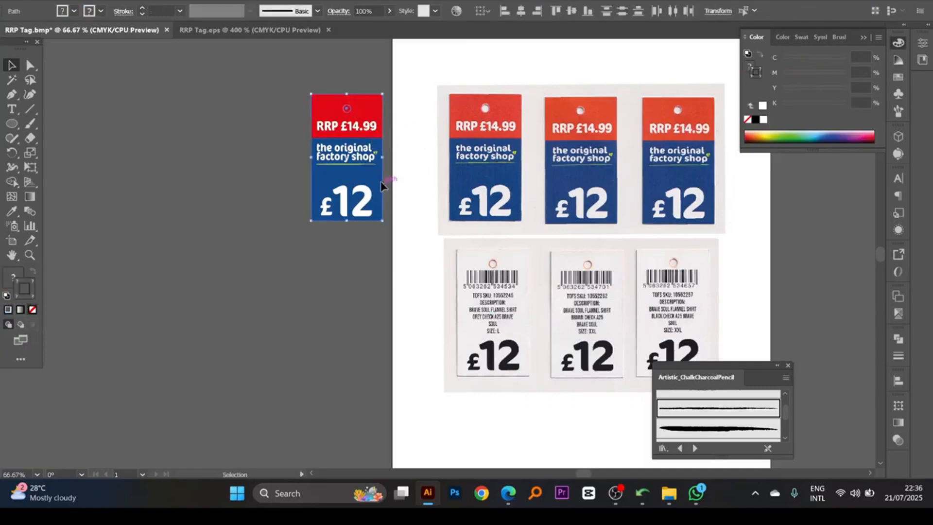
{"action": "left_click_drag", "start_coordinate": [381, 186], "coordinate": [518, 366]}
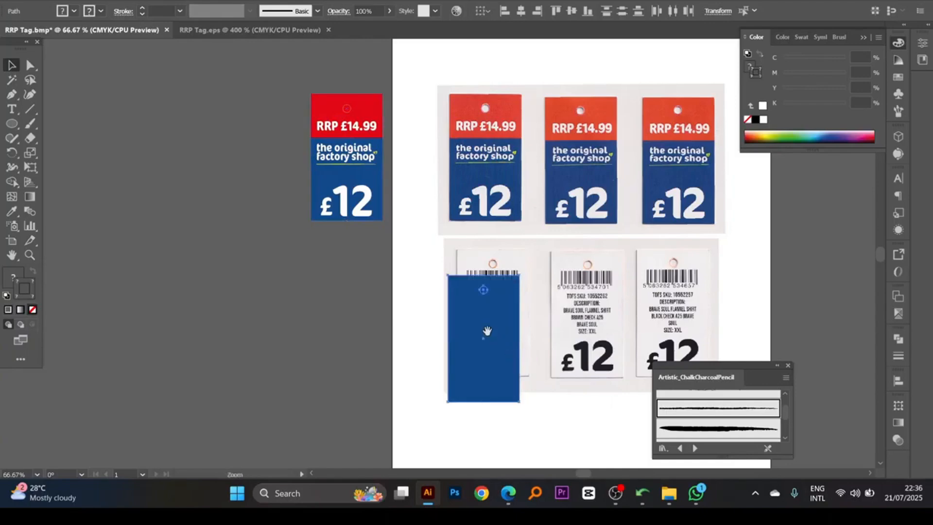
{"action": "left_click_drag", "start_coordinate": [487, 331], "coordinate": [485, 307]}
{"action": "key", "text": "ctrl+z"}
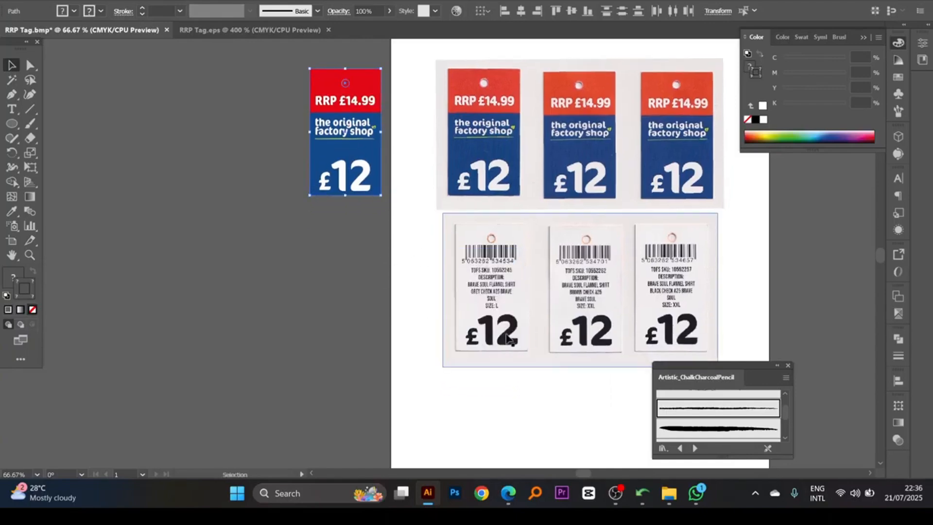
- Add the £12 price to the selected rectangle and hole, and duplicate them together over the first scanned back tag
{"action": "left_click", "coordinate": [341, 203], "text": "shift"}
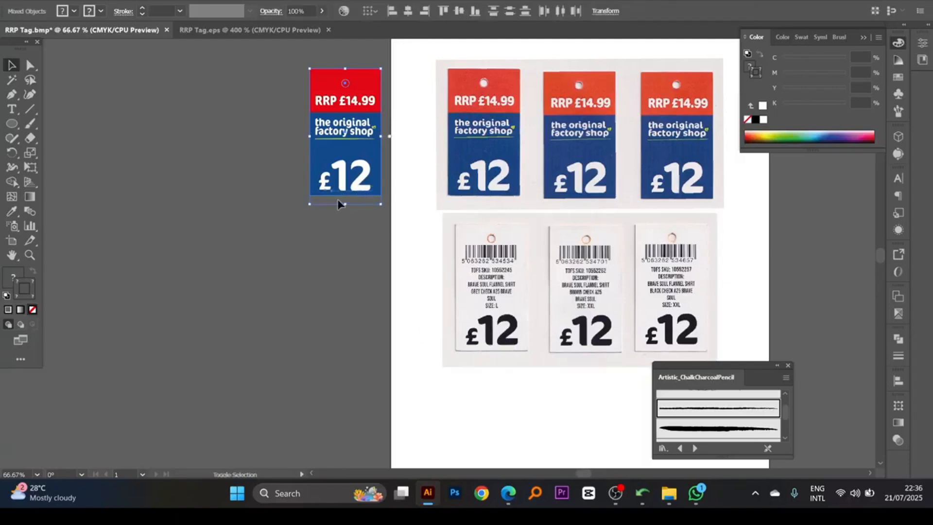
{"action": "left_click_drag", "start_coordinate": [358, 180], "coordinate": [510, 363]}
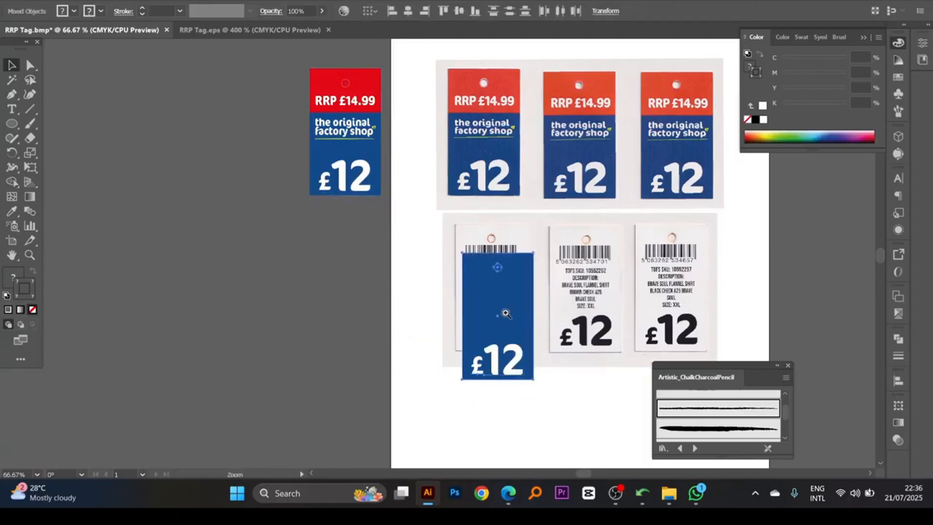
{"action": "left_click", "coordinate": [505, 313], "text": "ctrl"}
{"action": "left_click", "coordinate": [505, 312], "text": "ctrl"}
{"action": "left_click_drag", "start_coordinate": [440, 222], "coordinate": [510, 325]}
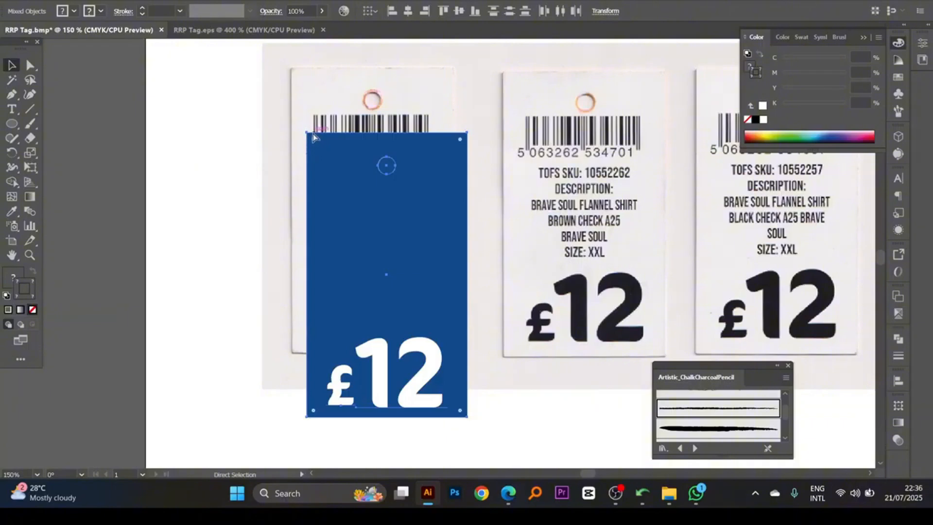
- Align the duplicated artwork's upper-left corner with the corner of the first scanned back tag
{"action": "left_click_drag", "start_coordinate": [313, 138], "coordinate": [293, 74]}
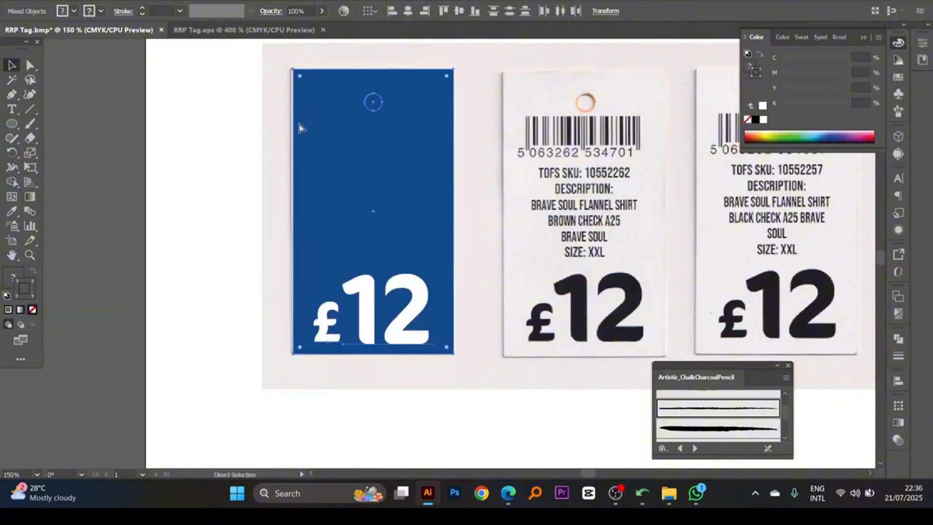
{"action": "left_click_drag", "start_coordinate": [277, 208], "coordinate": [277, 221]}
{"action": "left_click_drag", "start_coordinate": [261, 64], "coordinate": [422, 208]}
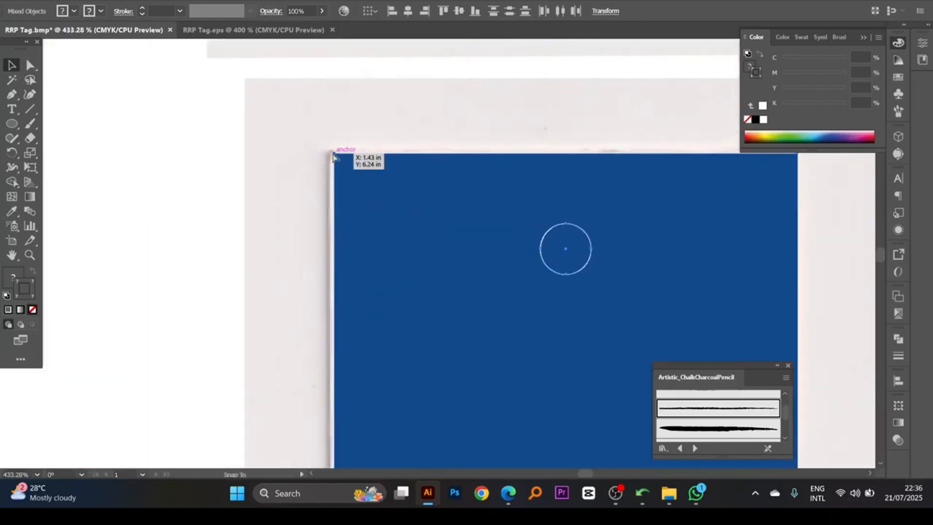
{"action": "left_click_drag", "start_coordinate": [334, 154], "coordinate": [330, 151]}
{"action": "left_click", "coordinate": [315, 174]}
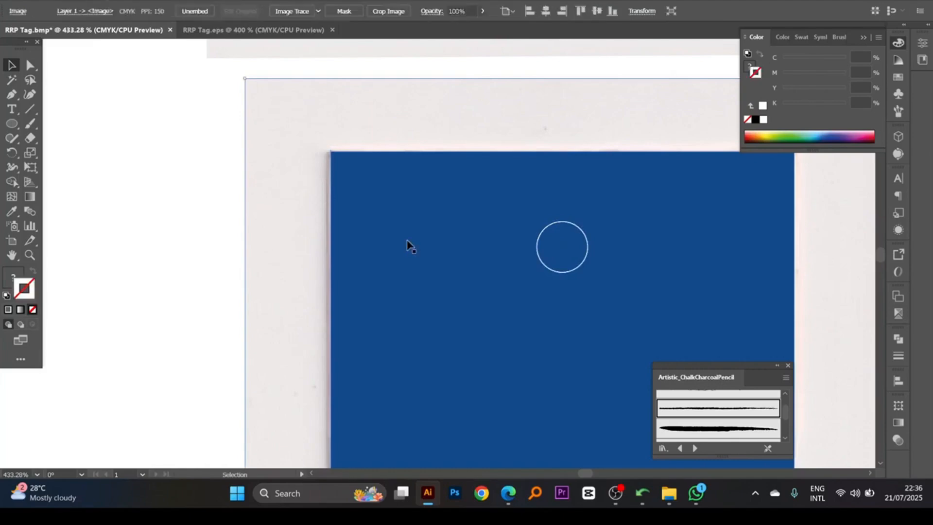
- Swap the fill and stroke of the duplicated rectangle so it is an unfilled blue outline around the back tag
{"action": "key", "text": "a"}
{"action": "left_click", "coordinate": [290, 194]}
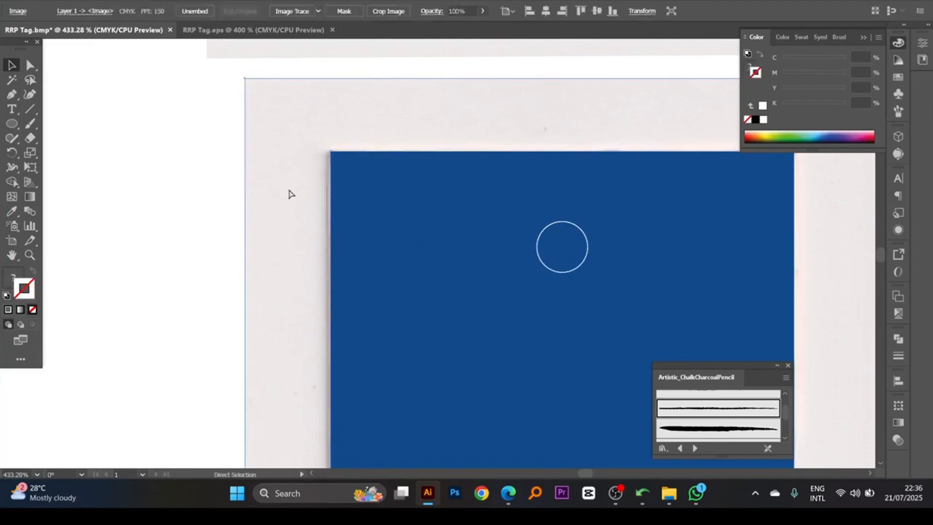
{"action": "left_click", "coordinate": [390, 244]}
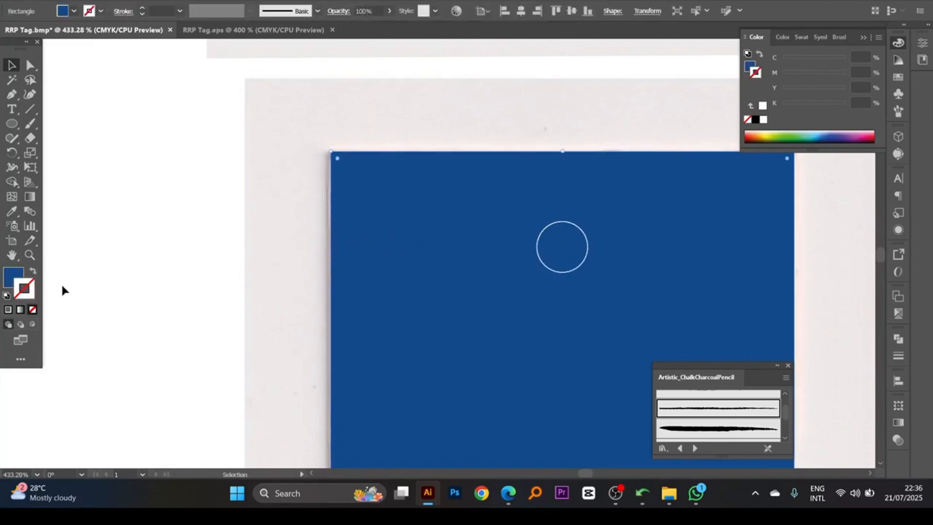
{"action": "left_click", "coordinate": [32, 272]}
- Examine the first back tag's hole, barcode, SKU, description, size and price against the duplicated artwork
{"action": "scroll", "coordinate": [525, 294], "scroll_direction": "down", "scroll_amount": 3}
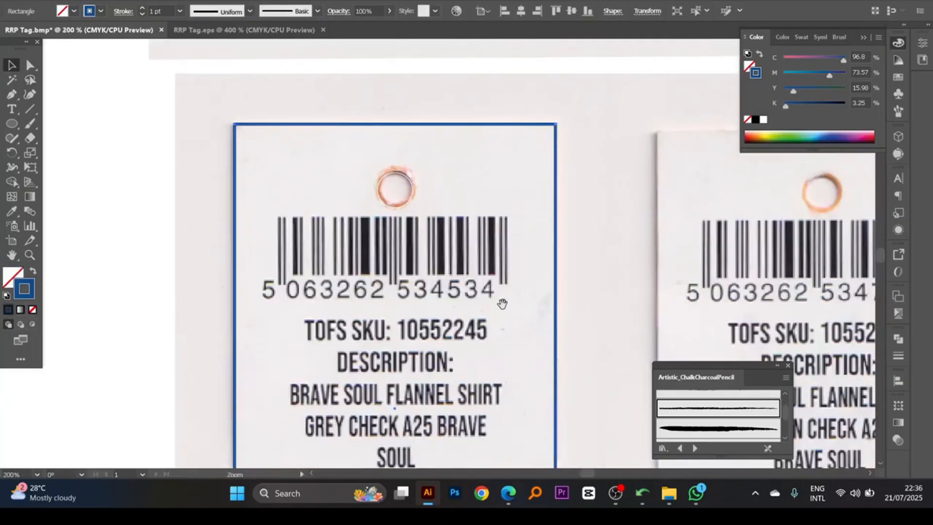
{"action": "left_click_drag", "start_coordinate": [503, 305], "coordinate": [485, 226]}
{"action": "left_click_drag", "start_coordinate": [421, 269], "coordinate": [472, 248]}
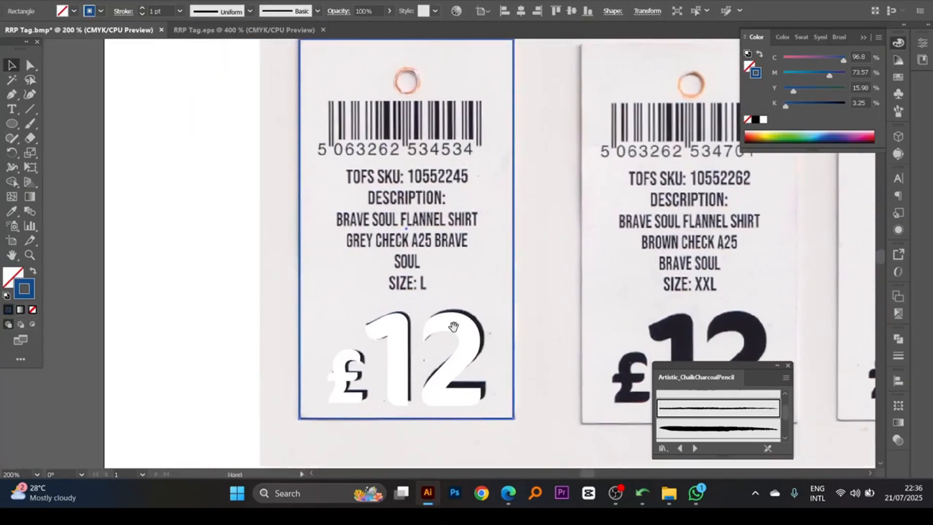
{"action": "left_click_drag", "start_coordinate": [426, 281], "coordinate": [433, 332]}
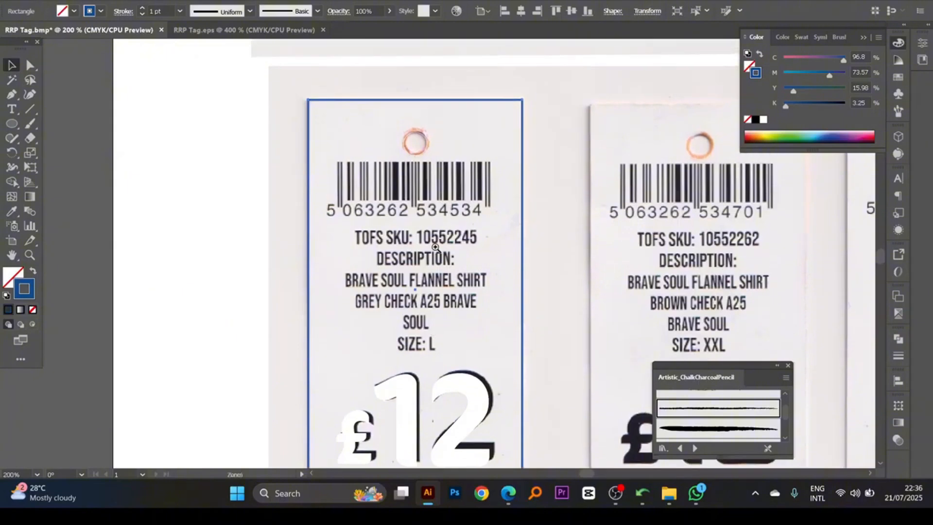
{"action": "scroll", "coordinate": [436, 245], "scroll_direction": "up", "scroll_amount": 1}
{"action": "left_click_drag", "start_coordinate": [443, 248], "coordinate": [452, 223]}
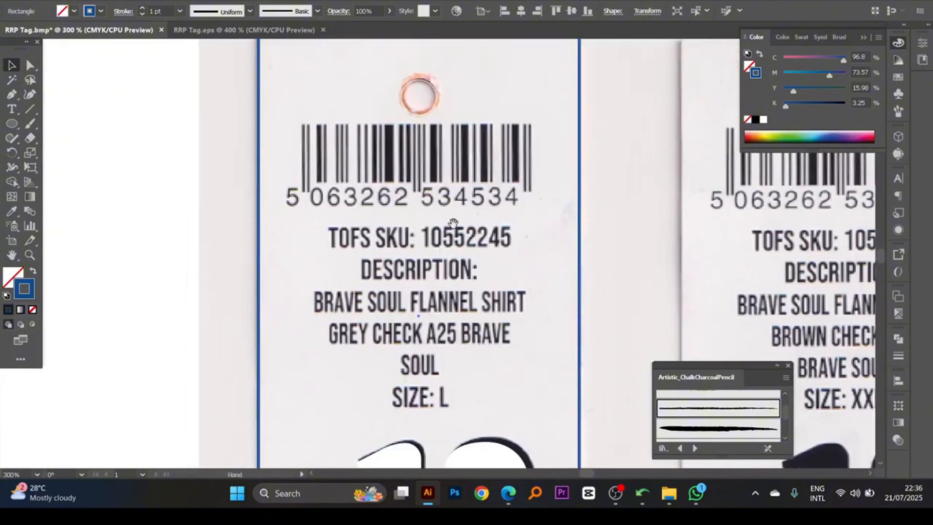
{"action": "scroll", "coordinate": [468, 222], "scroll_direction": "up", "scroll_amount": 1}
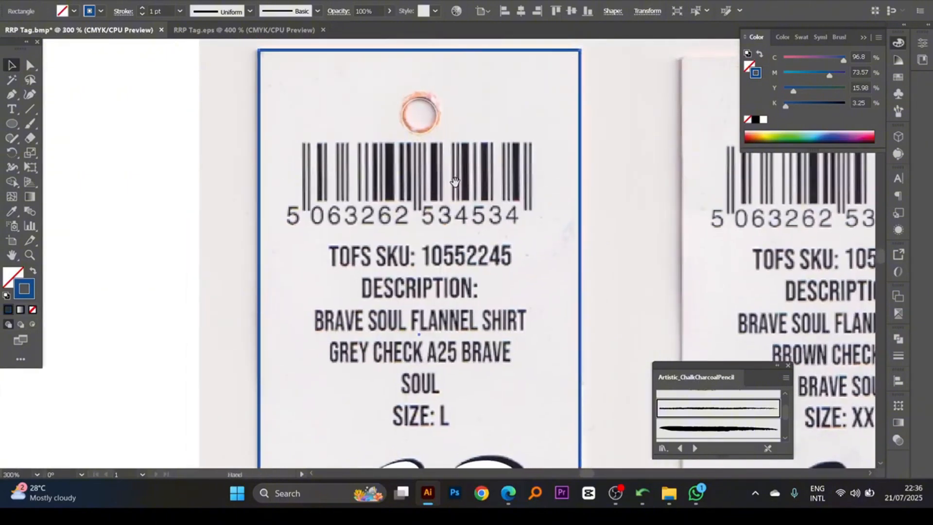
{"action": "scroll", "coordinate": [470, 220], "scroll_direction": "up", "scroll_amount": 1}
{"action": "left_click", "coordinate": [476, 203]}
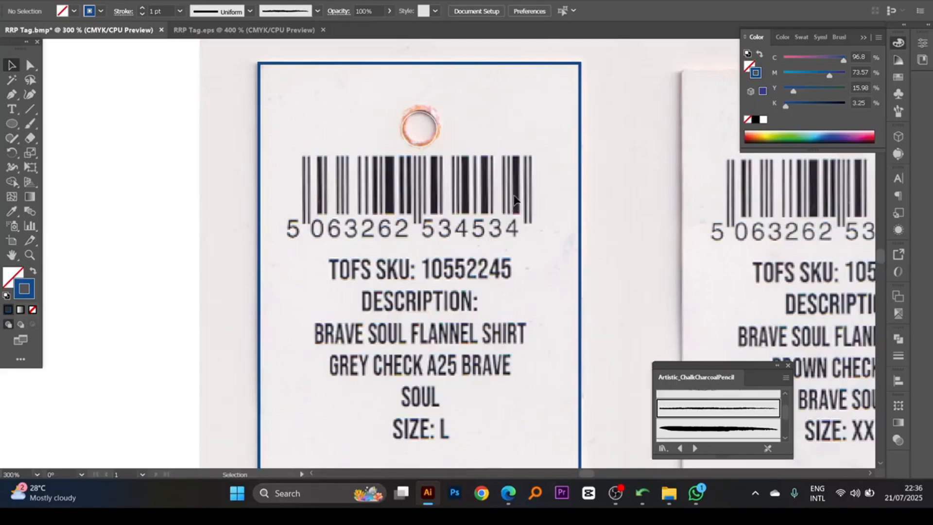
{"action": "scroll", "coordinate": [515, 201], "scroll_direction": "down", "scroll_amount": 1}
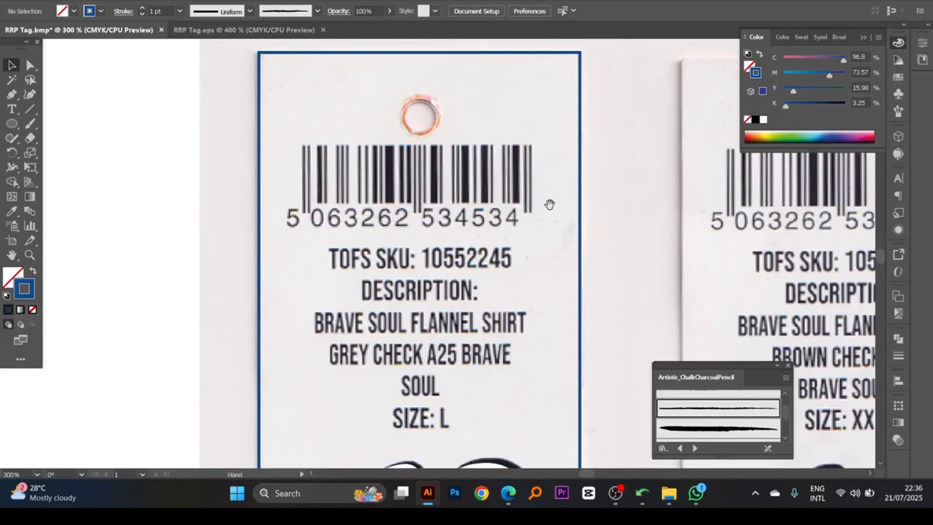
{"action": "scroll", "coordinate": [548, 201], "scroll_direction": "down", "scroll_amount": 1}
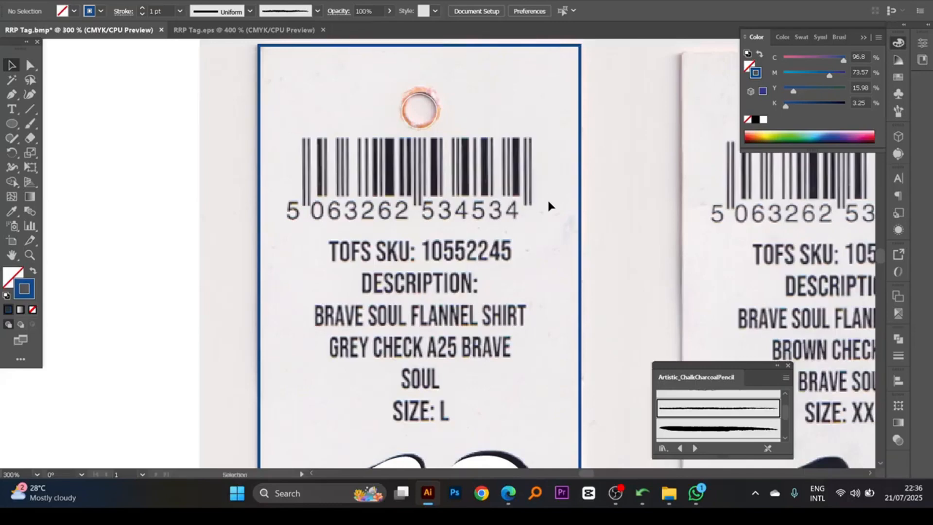
{"action": "scroll", "coordinate": [547, 204], "scroll_direction": "down", "scroll_amount": 1}
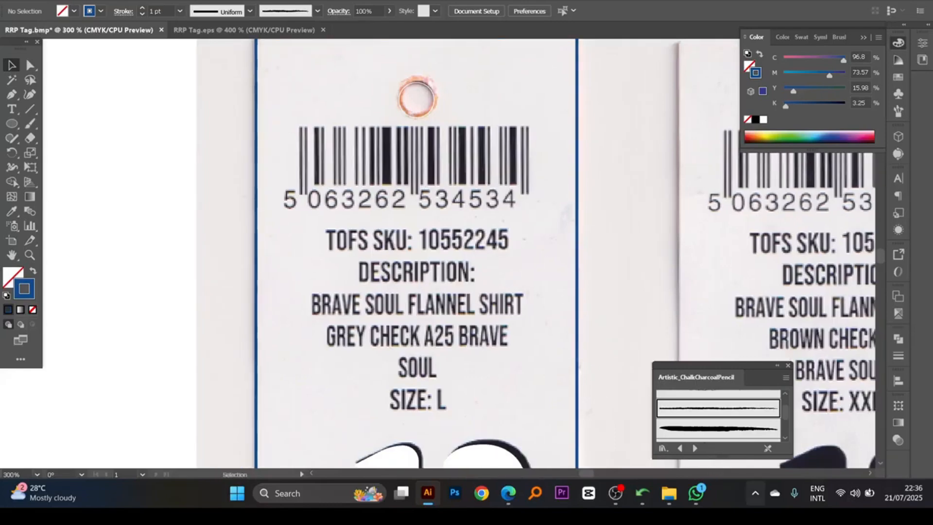
- Capture the digits below the first back tag's barcode with Lightshot and copy the screenshot to the clipboard
{"action": "left_click", "coordinate": [755, 494]}
{"action": "left_click", "coordinate": [735, 434]}
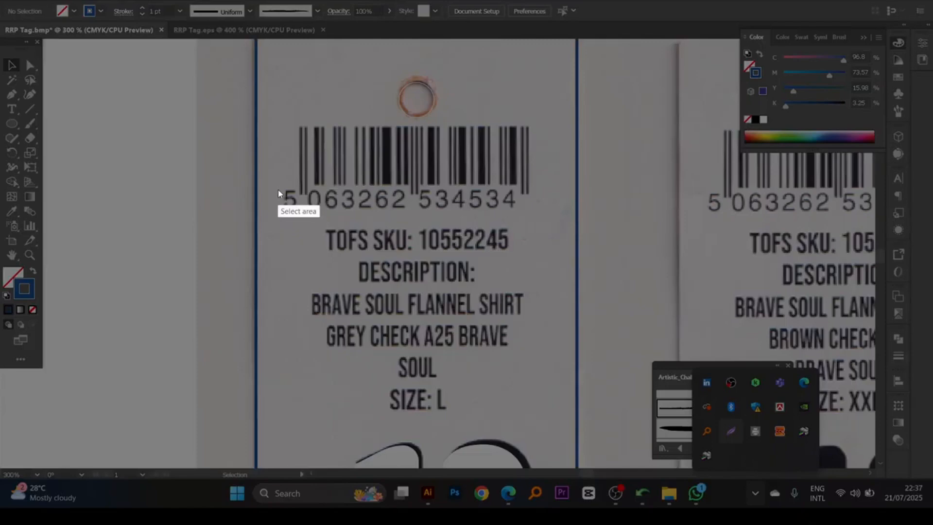
{"action": "mouse_move", "coordinate": [280, 184]}
{"action": "left_mouse_down"}
{"action": "mouse_move", "coordinate": [354, 215]}
{"action": "mouse_move", "coordinate": [523, 216]}
{"action": "left_mouse_up"}
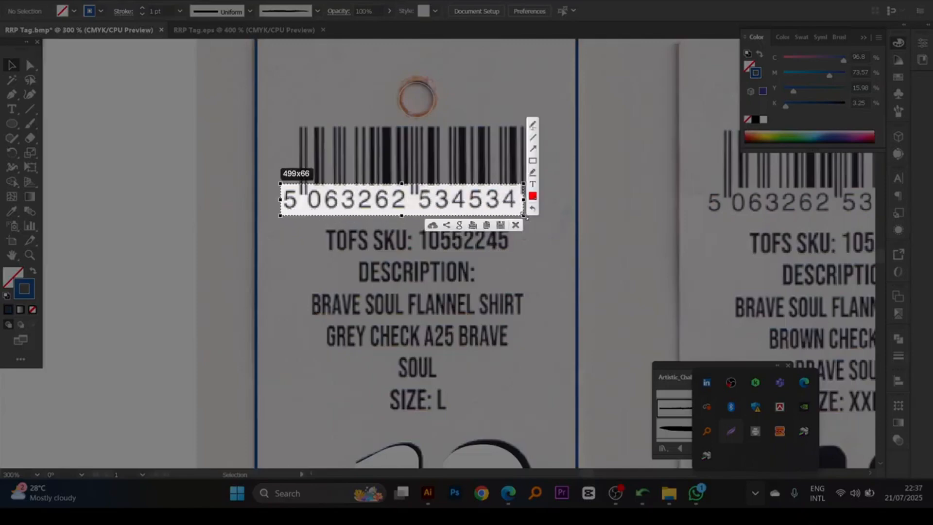
{"action": "key", "text": "ctrl+c"}
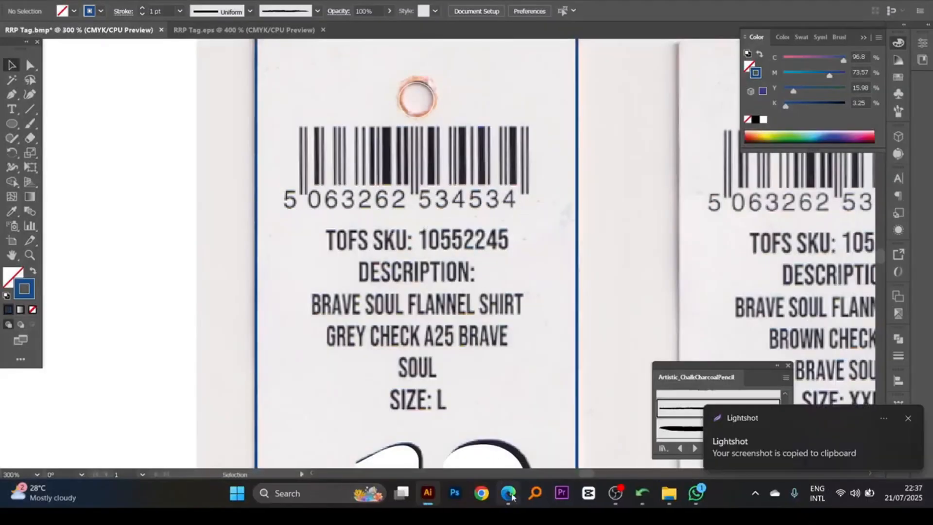
- Switch to Google Translate in the browser, replace the previous image with the captured barcode digits and copy the recognised text
{"action": "key", "text": "alt+Tab"}
{"action": "left_click", "coordinate": [832, 151]}
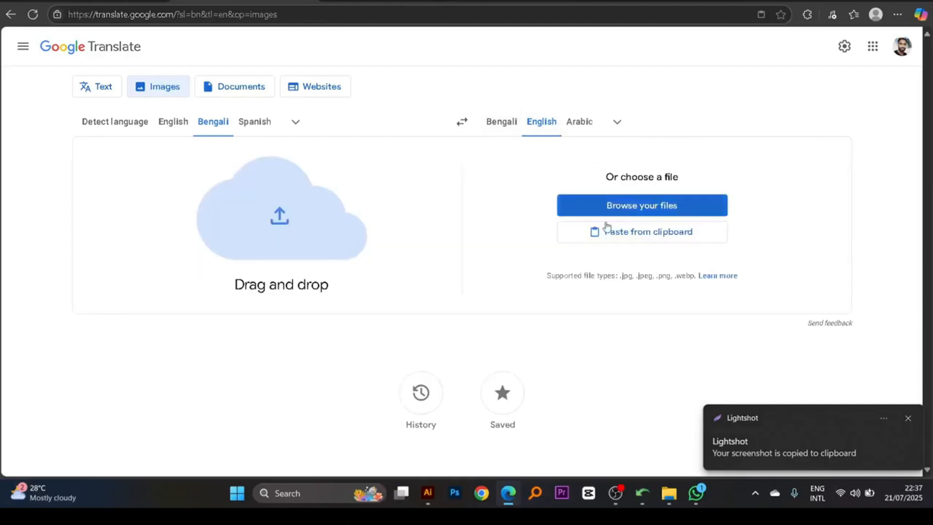
{"action": "left_click", "coordinate": [578, 234]}
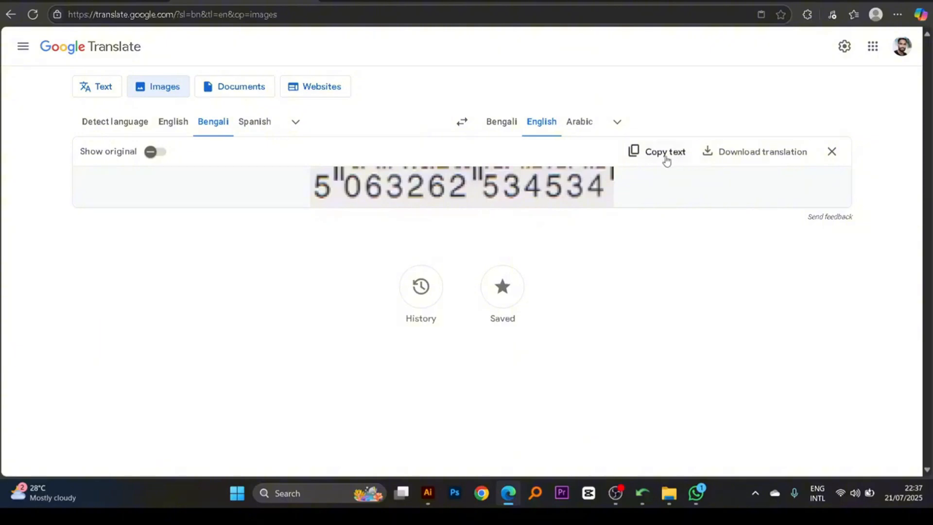
{"action": "left_click", "coordinate": [663, 157]}
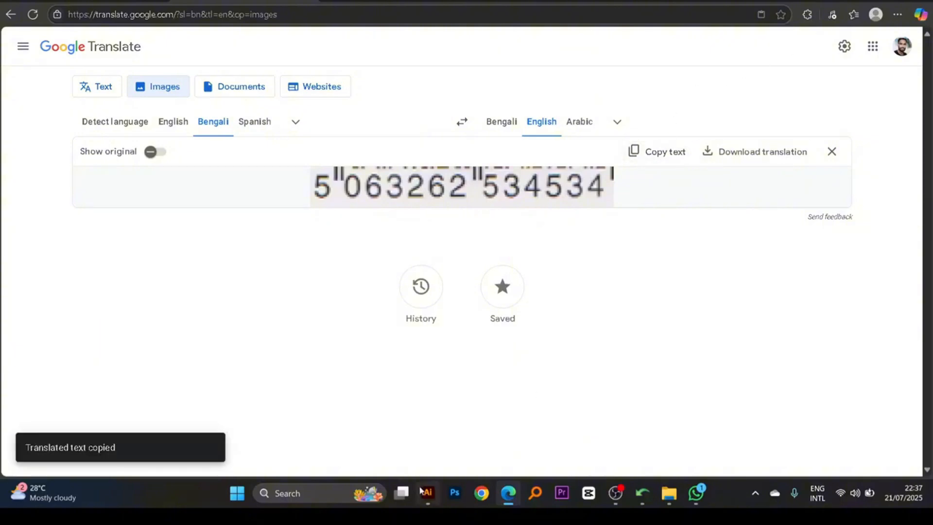
- Switch to Barcode Studio 16.6 by launching it, and postpone the licence purchase
{"action": "left_click", "coordinate": [320, 486]}
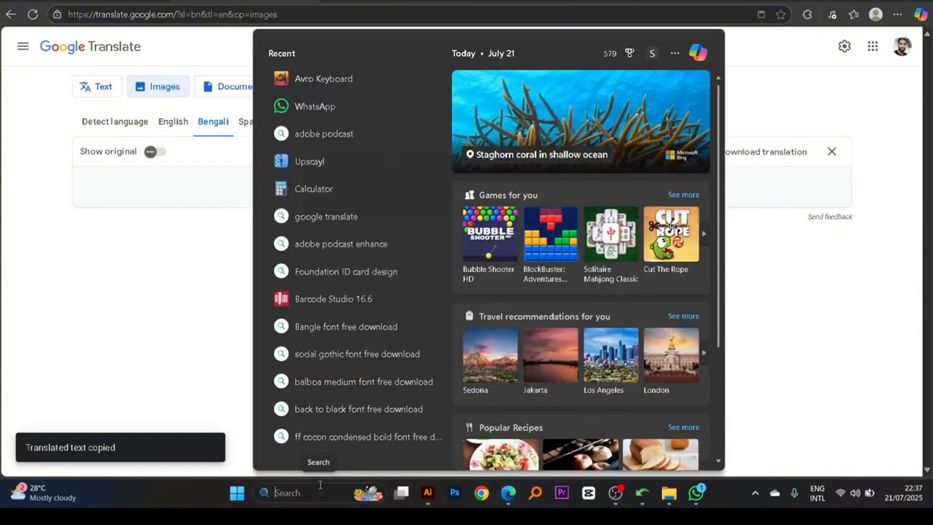
{"action": "type", "text": "barcode Studio 16.6"}
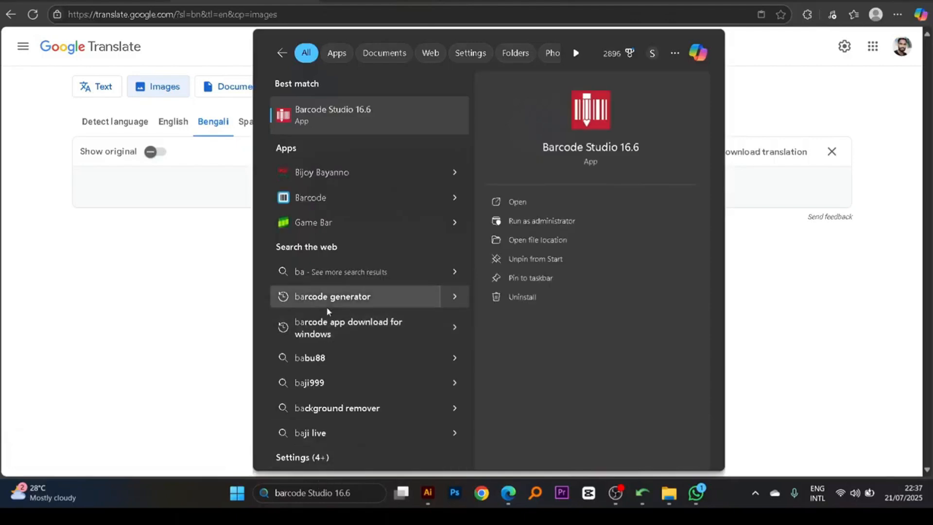
{"action": "left_click", "coordinate": [330, 116]}
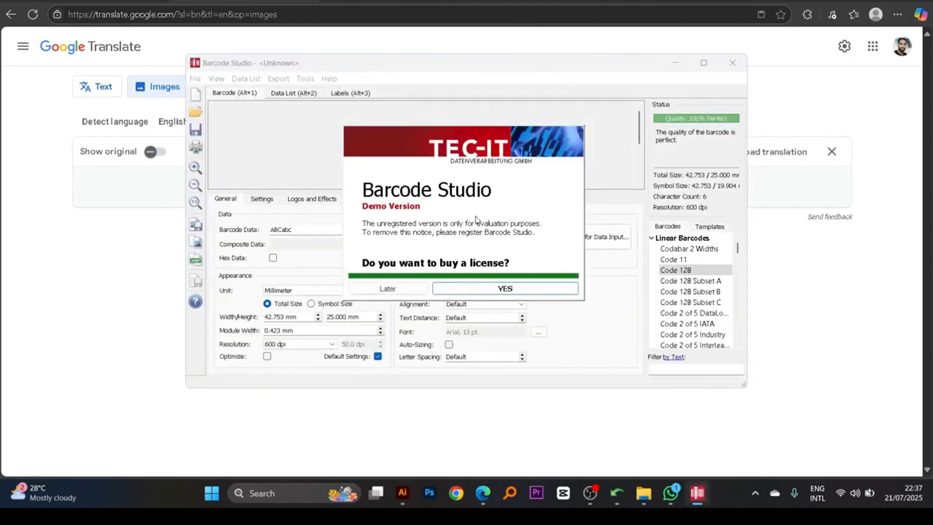
{"action": "left_click", "coordinate": [405, 288]}
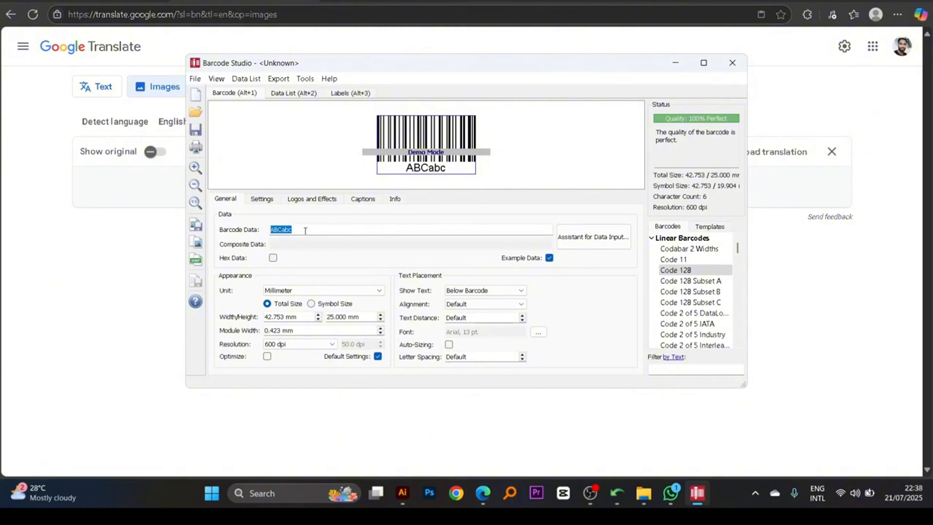
{"action": "key", "text": "ctrl+v"}
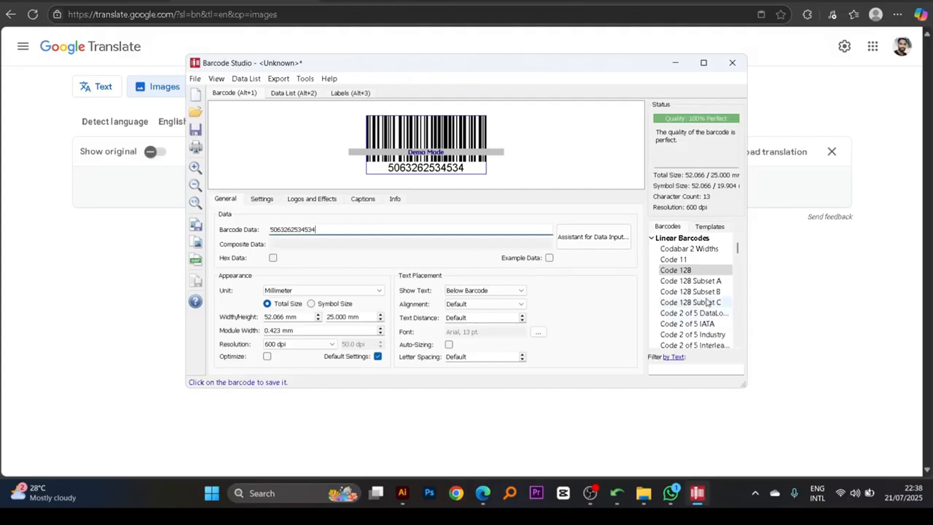
{"action": "scroll", "coordinate": [697, 299], "scroll_direction": "down", "scroll_amount": 3}
{"action": "scroll", "coordinate": [698, 299], "scroll_direction": "down", "scroll_amount": 1}
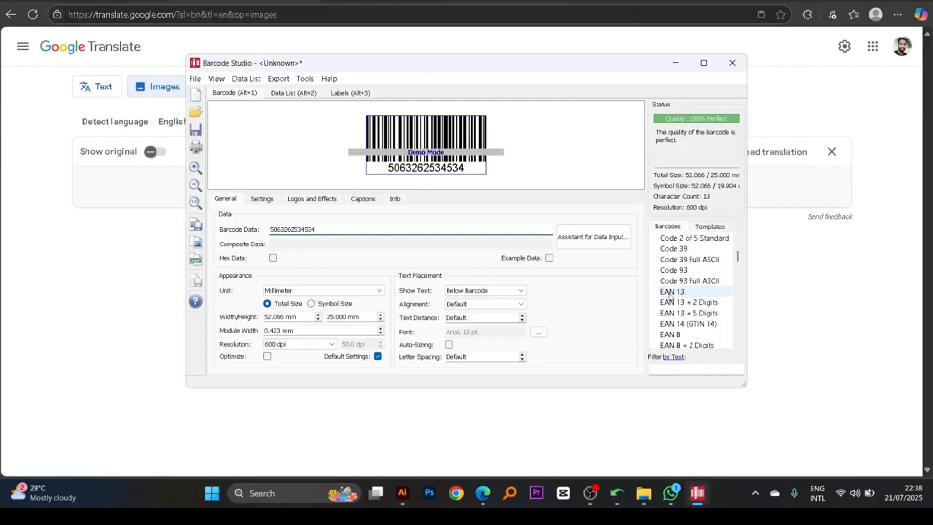
{"action": "left_click", "coordinate": [671, 292]}
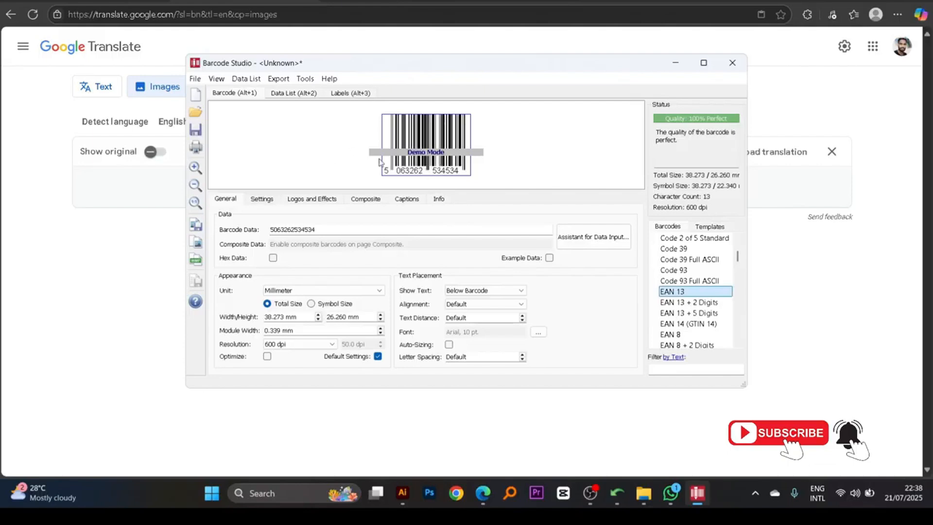
{"action": "left_click", "coordinate": [196, 79]}
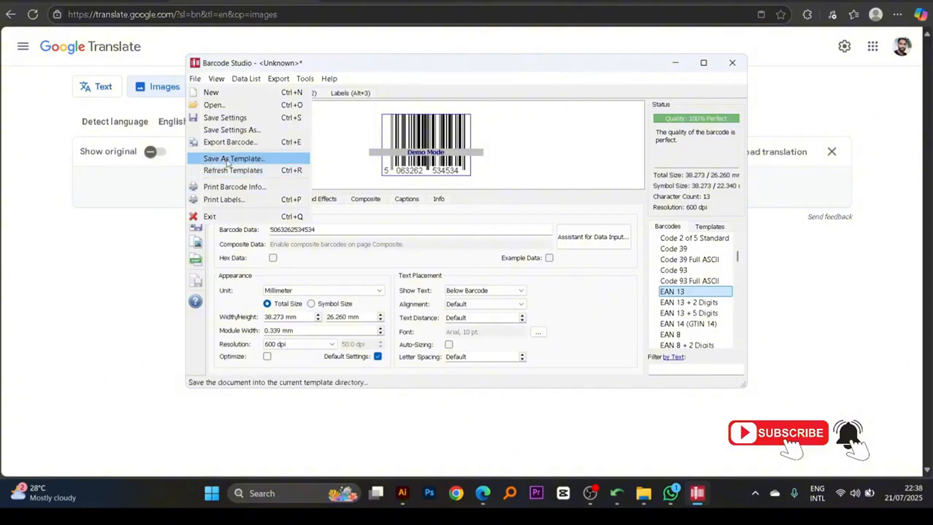
{"action": "left_click", "coordinate": [229, 142]}
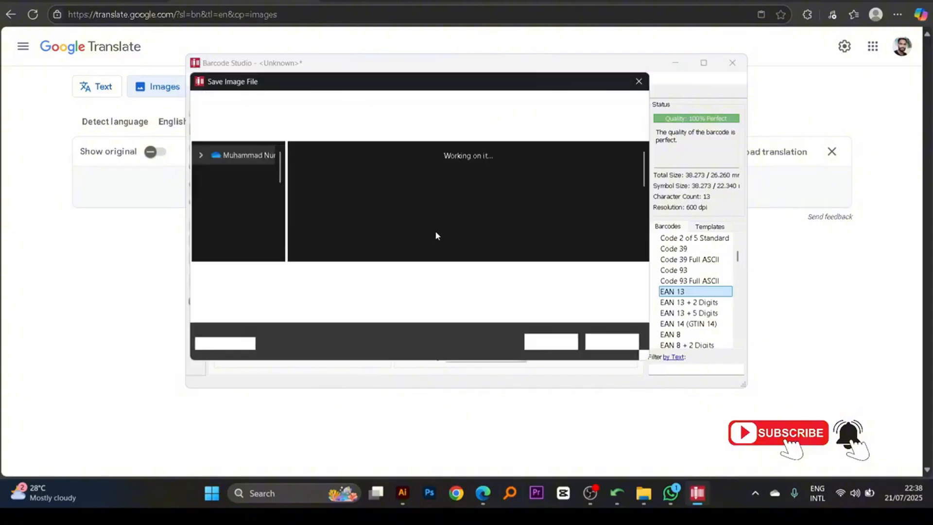
{"action": "scroll", "coordinate": [360, 221], "scroll_direction": "down", "scroll_amount": 4}
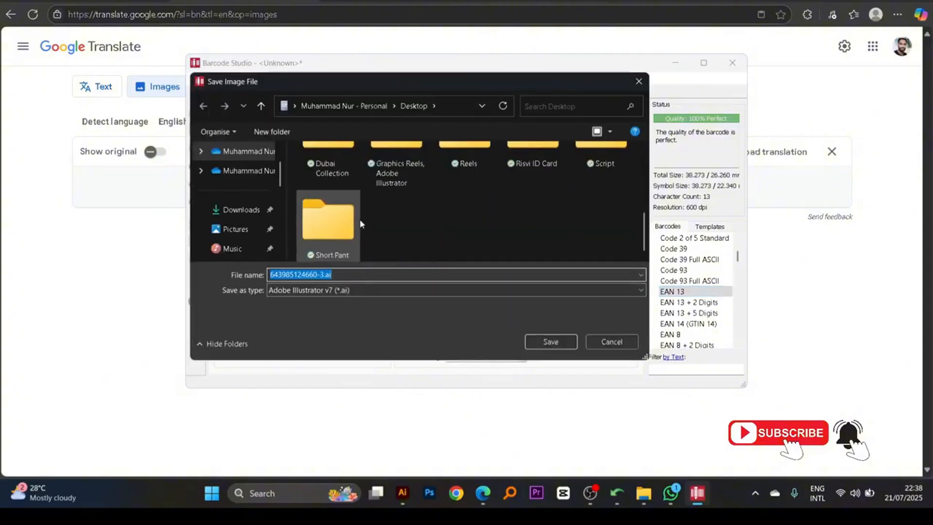
{"action": "scroll", "coordinate": [360, 222], "scroll_direction": "up", "scroll_amount": 1}
{"action": "scroll", "coordinate": [361, 221], "scroll_direction": "down", "scroll_amount": 1}
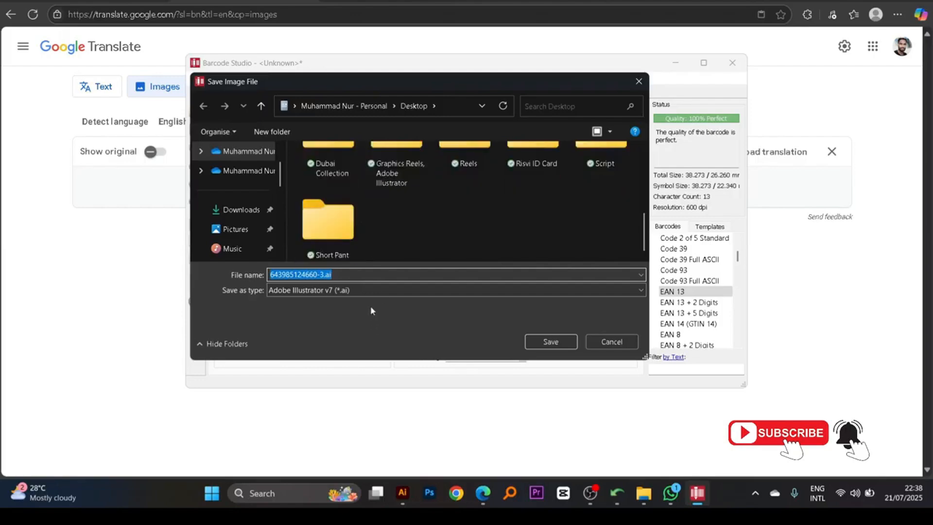
{"action": "left_click", "coordinate": [368, 291]}
{"action": "left_click", "coordinate": [368, 291]}
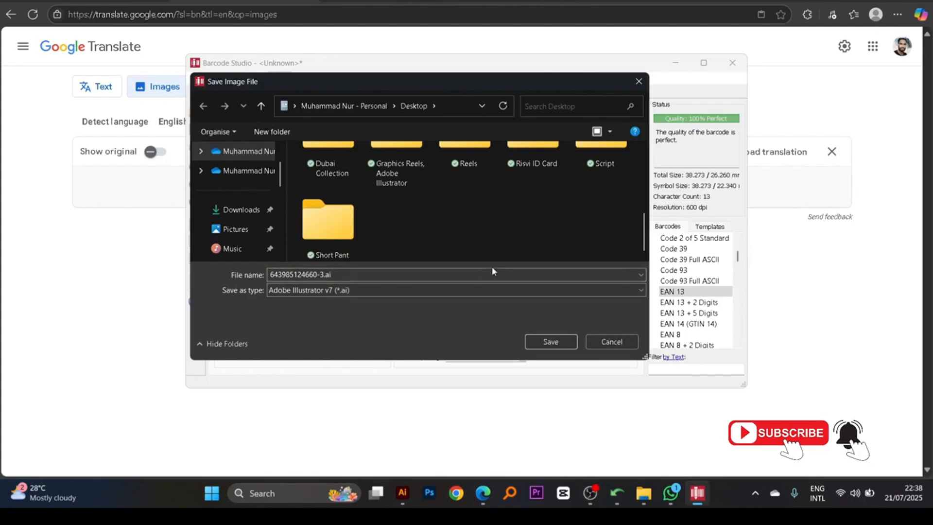
{"action": "left_click", "coordinate": [551, 342]}
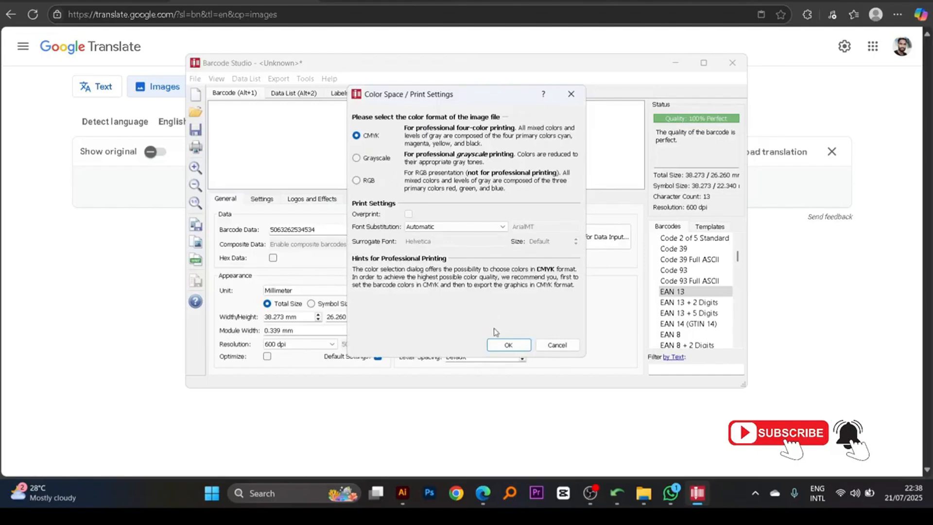
{"action": "left_click", "coordinate": [507, 344]}
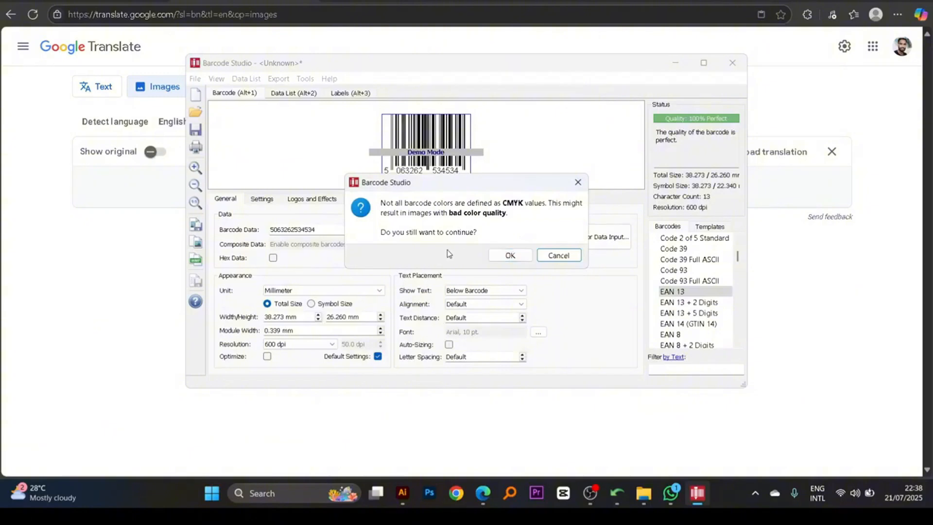
{"action": "left_click", "coordinate": [510, 256]}
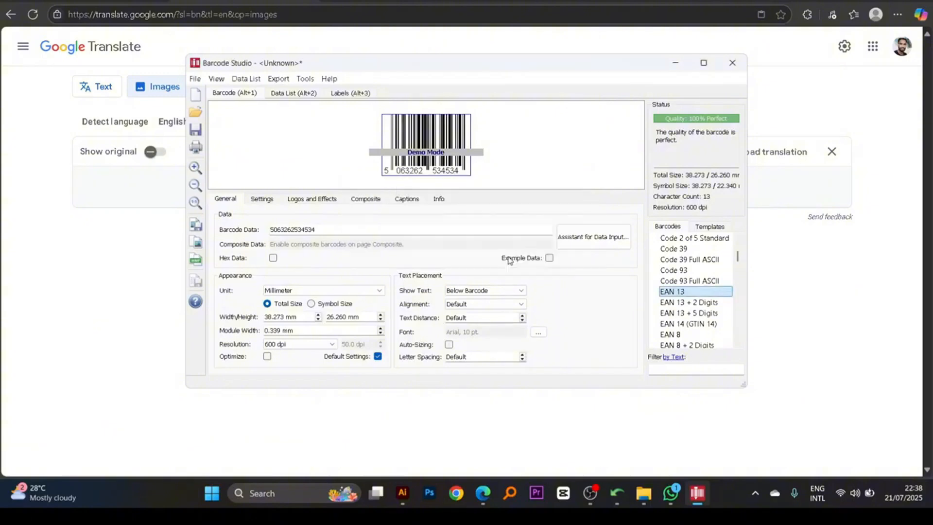
- Minimise Barcode Studio and open the exported barcode file from the desktop in Illustrator
{"action": "left_click", "coordinate": [864, 1]}
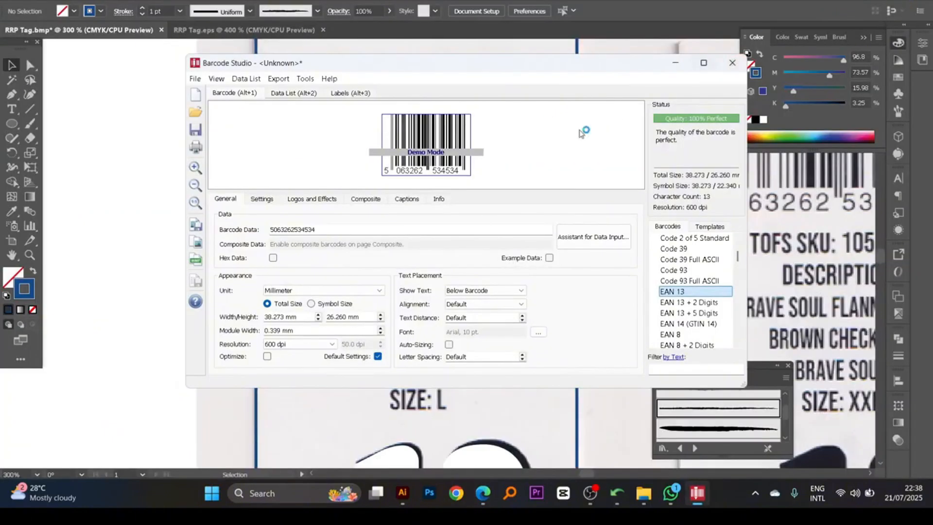
{"action": "left_click", "coordinate": [675, 63]}
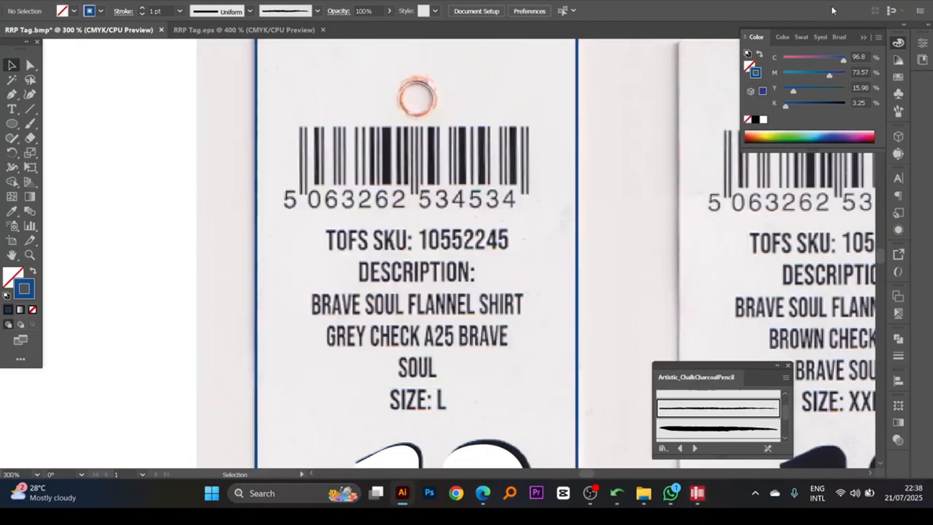
{"action": "key", "text": "super+d"}
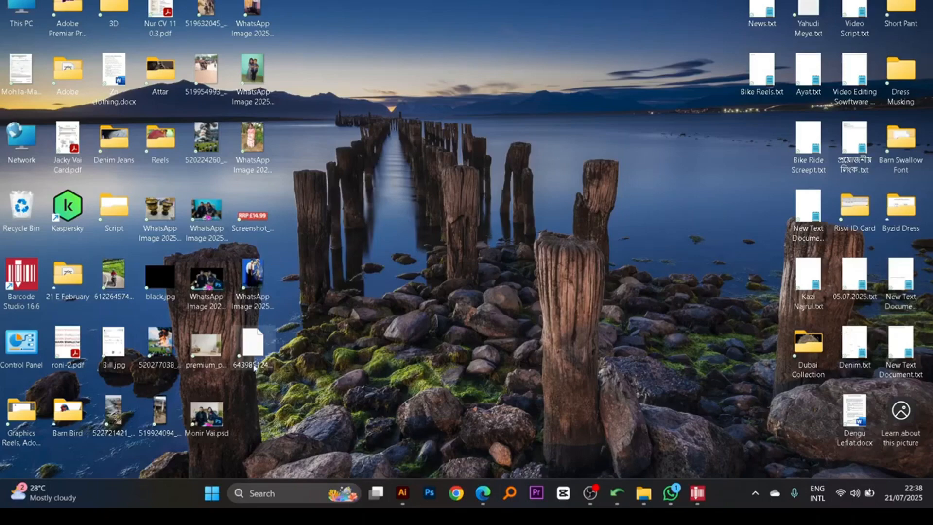
{"action": "left_click_drag", "start_coordinate": [251, 349], "coordinate": [513, 266]}
{"action": "left_click", "coordinate": [524, 268]}
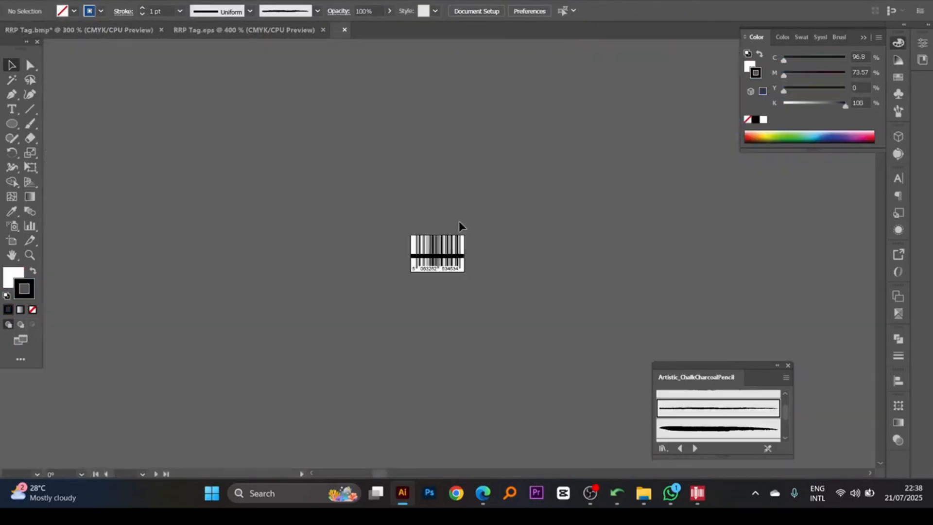
- Delete the black demo strips crossing the barcode, keeping the bars, digits and white background
{"action": "left_click_drag", "start_coordinate": [406, 223], "coordinate": [588, 358]}
{"action": "left_click_drag", "start_coordinate": [418, 229], "coordinate": [566, 251]}
{"action": "left_click", "coordinate": [409, 197], "text": "ctrl"}
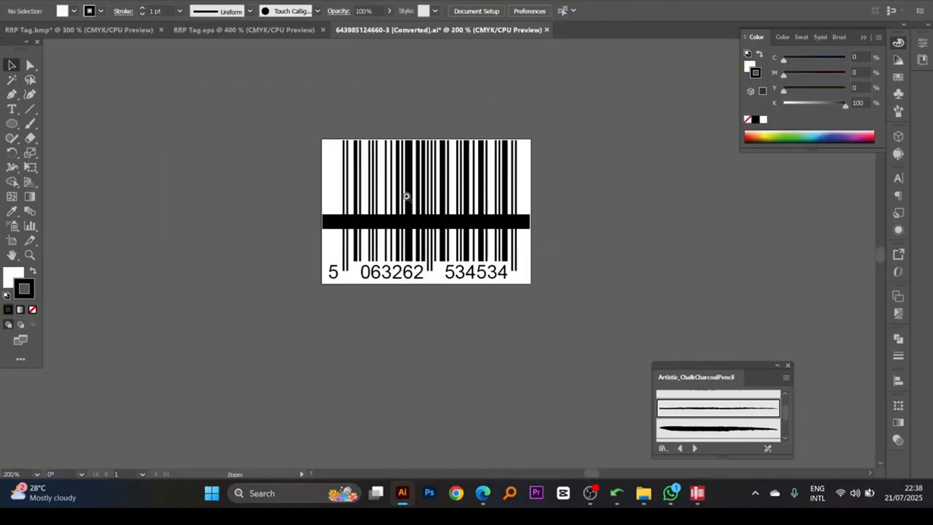
{"action": "left_click", "coordinate": [408, 196], "text": "ctrl"}
{"action": "left_click_drag", "start_coordinate": [389, 306], "coordinate": [375, 244]}
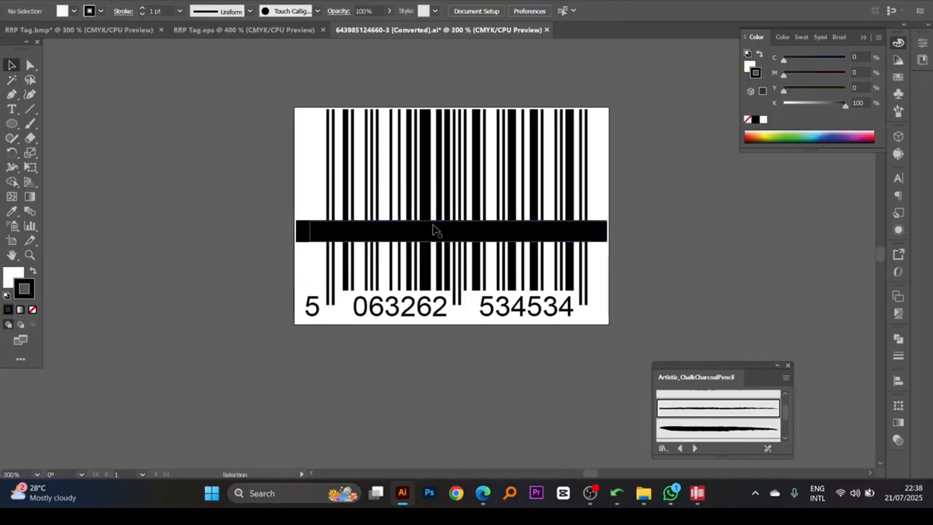
{"action": "left_click", "coordinate": [324, 228]}
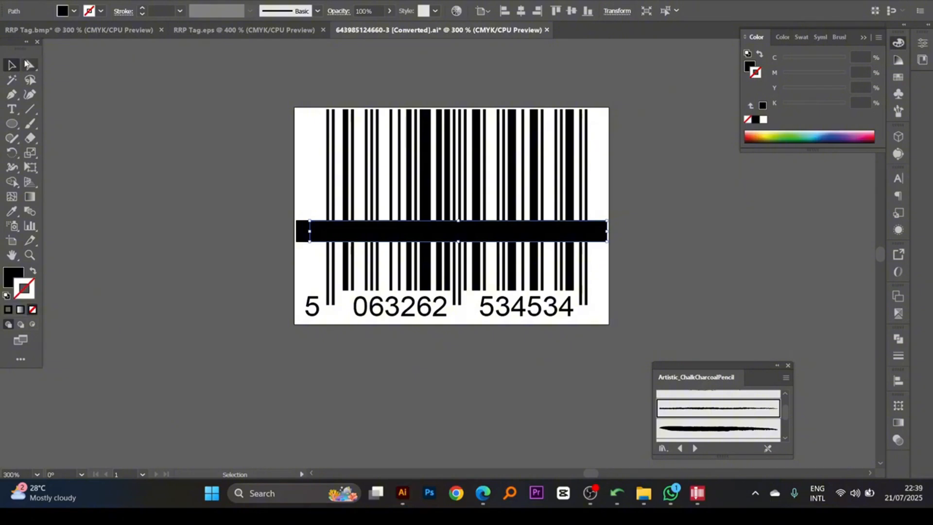
{"action": "left_click_drag", "start_coordinate": [30, 64], "coordinate": [97, 81]}
{"action": "left_click", "coordinate": [142, 179]}
{"action": "key", "text": "ctrl+a"}
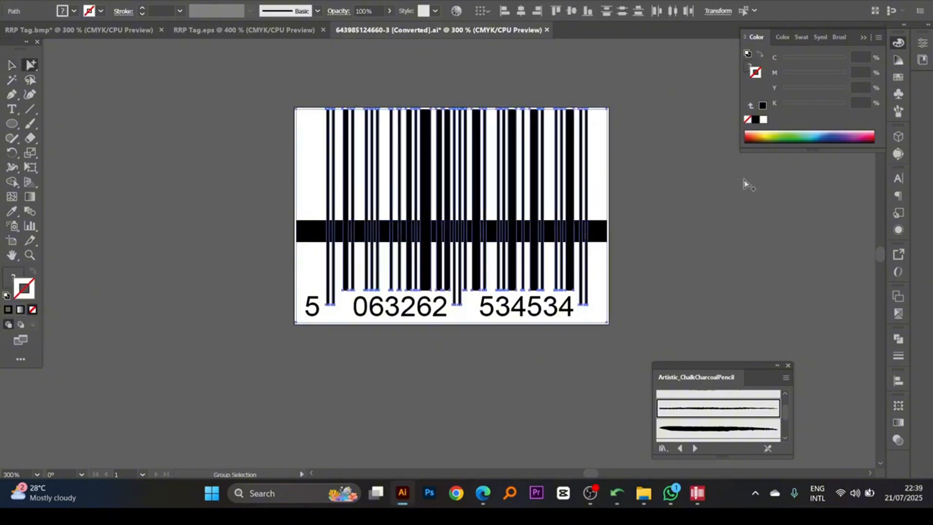
{"action": "key", "text": "Delete"}
{"action": "left_click_drag", "start_coordinate": [222, 146], "coordinate": [698, 252]}
{"action": "key", "text": "Delete"}
{"action": "key", "text": "ctrl+z"}
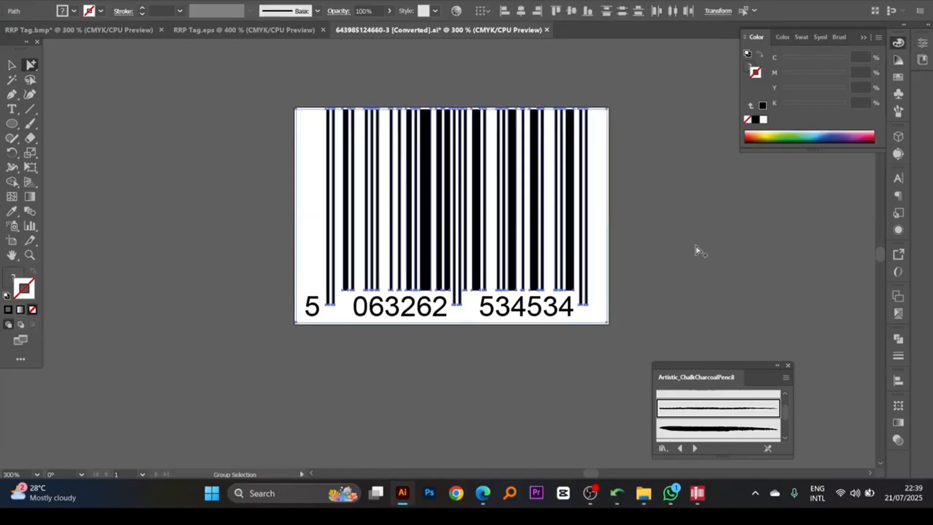
- Shorten the barcode by lowering the top edge of its bars and background to about half height, and cut all the artwork
{"action": "left_click_drag", "start_coordinate": [30, 65], "coordinate": [68, 63]}
{"action": "left_click_drag", "start_coordinate": [561, 110], "coordinate": [557, 220]}
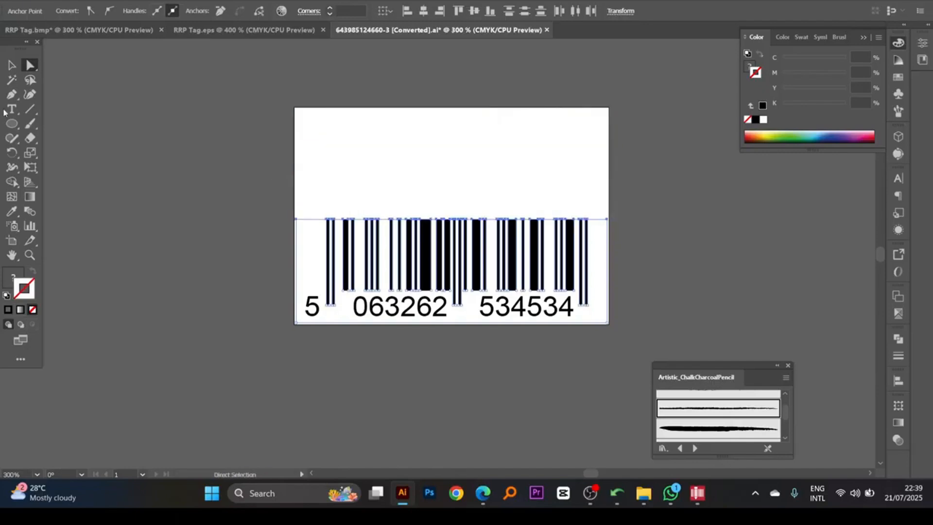
{"action": "left_click", "coordinate": [12, 65]}
{"action": "left_click", "coordinate": [131, 126]}
{"action": "left_click", "coordinate": [568, 289]}
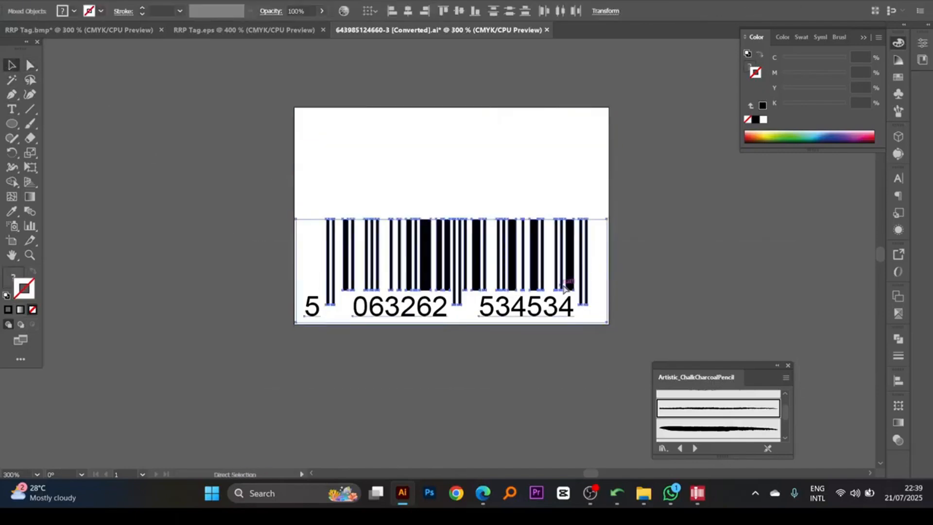
{"action": "key", "text": "Delete"}
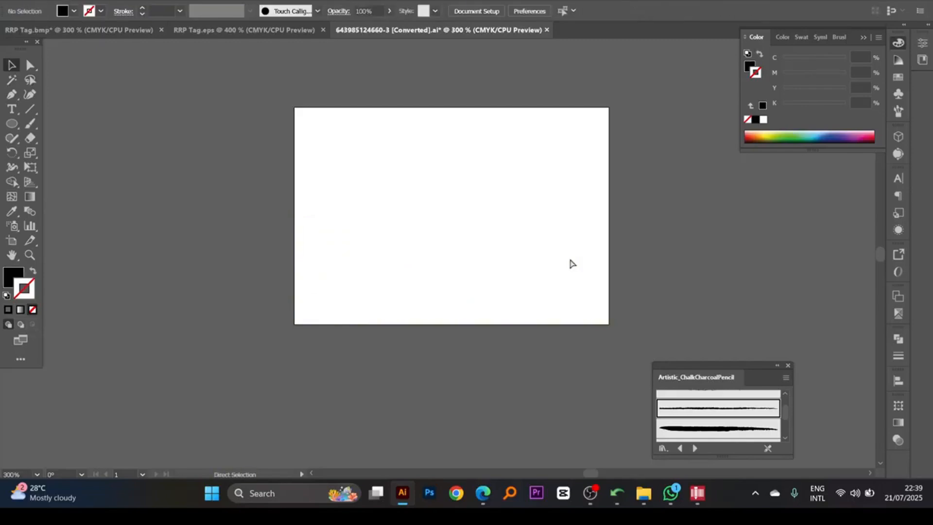
- Close the converted barcode document without saving and paste the barcode onto the first back tag in RRP Tag.bmp
{"action": "key", "text": "ctrl+w"}
{"action": "left_click", "coordinate": [525, 253]}
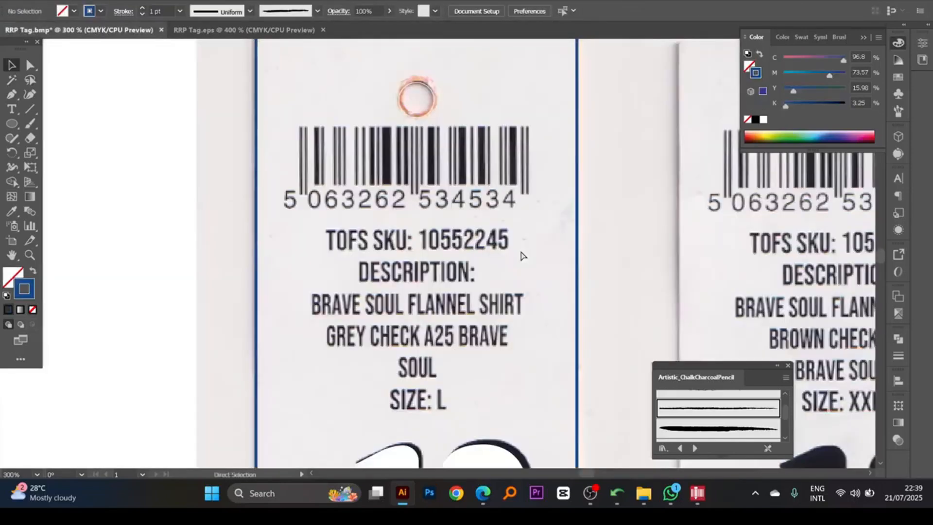
{"action": "left_click_drag", "start_coordinate": [512, 251], "coordinate": [519, 284]}
{"action": "key", "text": "ctrl+v"}
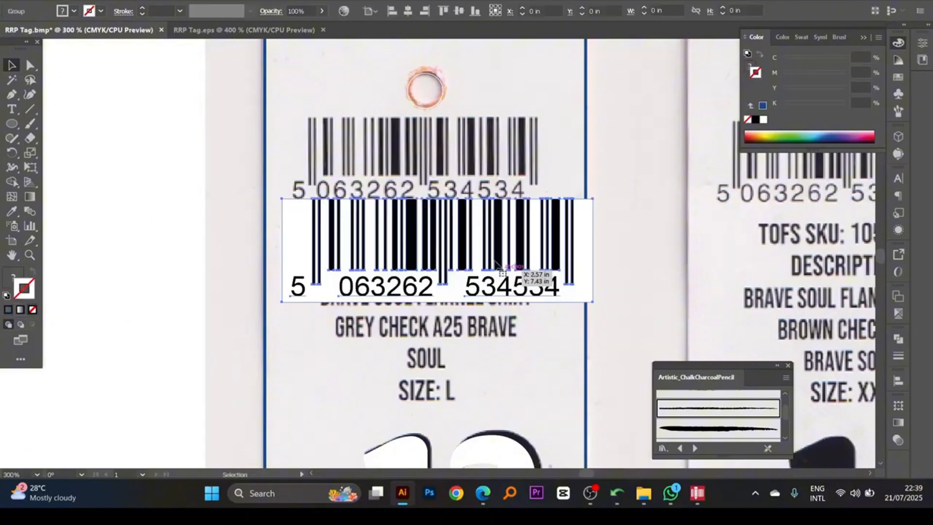
- Ungroup the pasted barcode and delete its white background rectangle
{"action": "scroll", "coordinate": [458, 248], "scroll_direction": "up", "scroll_amount": 1}
{"action": "key", "text": "ctrl+shift+g"}
{"action": "left_click", "coordinate": [644, 266]}
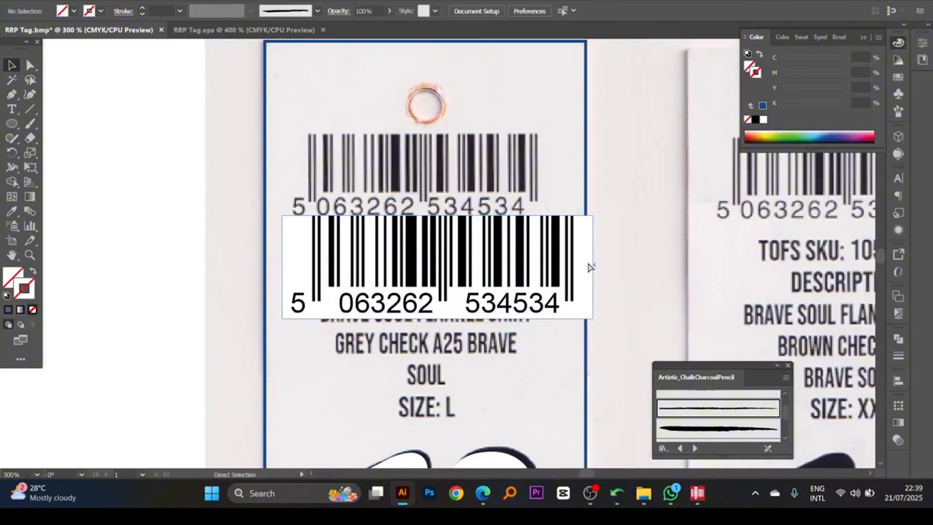
{"action": "left_click", "coordinate": [588, 266]}
{"action": "key", "text": "Delete"}
- Move the barcode group up over the scanned barcode on the back tag and scale it down from its lower-right corner towards the scan's width
{"action": "left_click", "coordinate": [555, 251]}
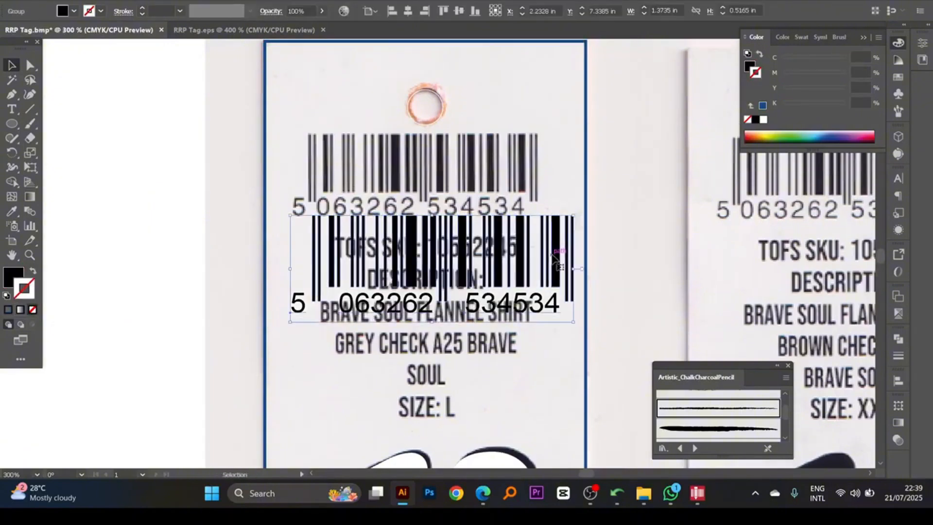
{"action": "left_click_drag", "start_coordinate": [310, 220], "coordinate": [310, 139]}
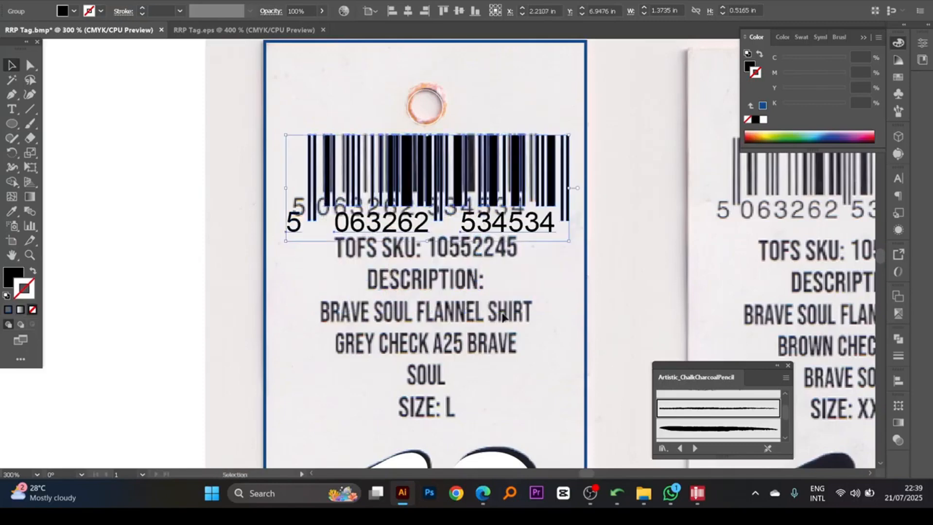
{"action": "left_click_drag", "start_coordinate": [569, 241], "coordinate": [564, 246]}
{"action": "scroll", "coordinate": [587, 163], "scroll_direction": "up", "scroll_amount": 2}
{"action": "left_click_drag", "start_coordinate": [586, 162], "coordinate": [568, 196]}
{"action": "mouse_move", "coordinate": [481, 335]}
{"action": "left_mouse_down"}
{"action": "mouse_move", "coordinate": [475, 323]}
{"action": "mouse_move", "coordinate": [449, 323]}
{"action": "mouse_move", "coordinate": [469, 346]}
{"action": "left_mouse_up"}
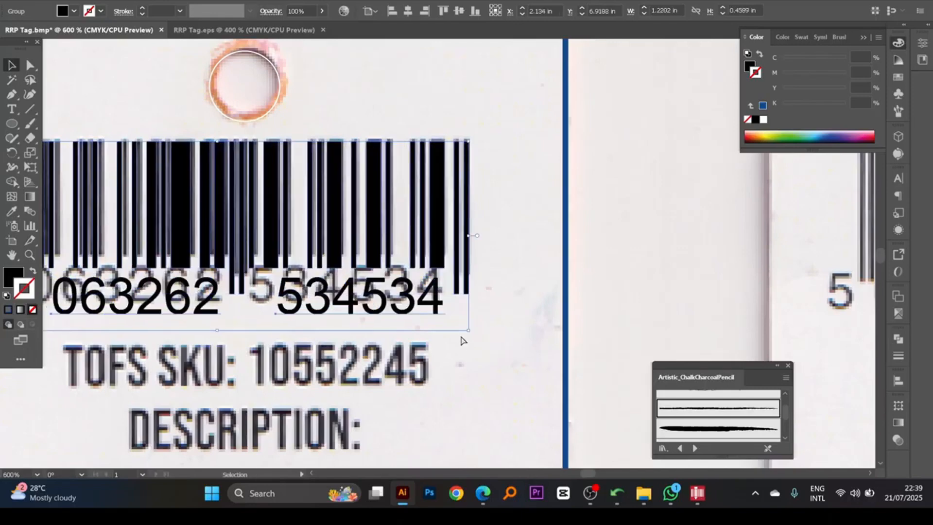
- Resize the barcode from its upper-left corner so its leading bars line up with the scanned ones
{"action": "scroll", "coordinate": [524, 286], "scroll_direction": "left", "scroll_amount": 3}
{"action": "left_click_drag", "start_coordinate": [393, 283], "coordinate": [425, 271]}
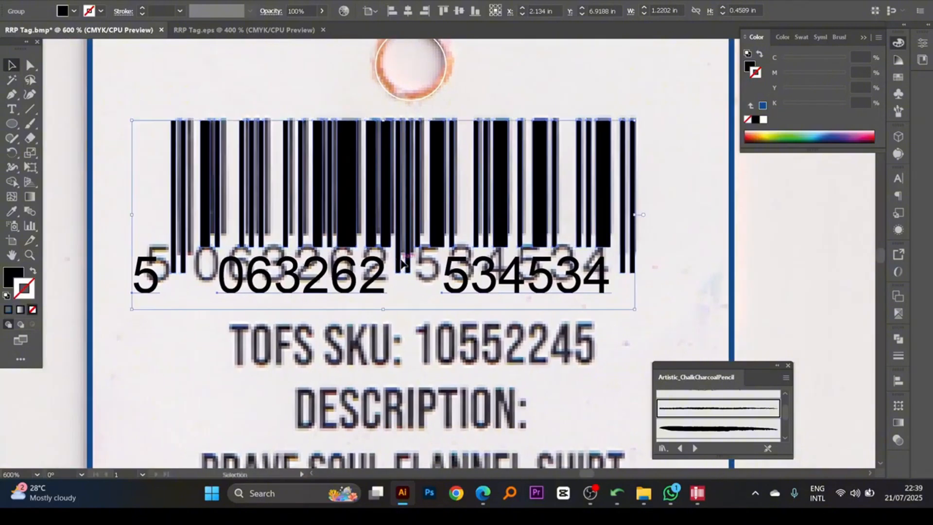
{"action": "left_click_drag", "start_coordinate": [233, 154], "coordinate": [232, 163]}
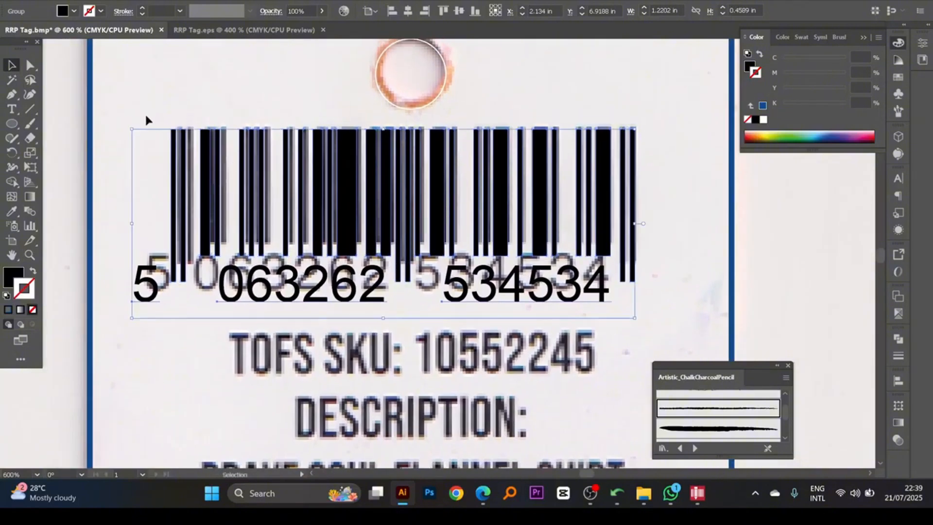
{"action": "left_click_drag", "start_coordinate": [132, 128], "coordinate": [326, 263]}
{"action": "left_click_drag", "start_coordinate": [292, 185], "coordinate": [308, 213]}
{"action": "left_click", "coordinate": [329, 192], "text": "ctrl+alt"}
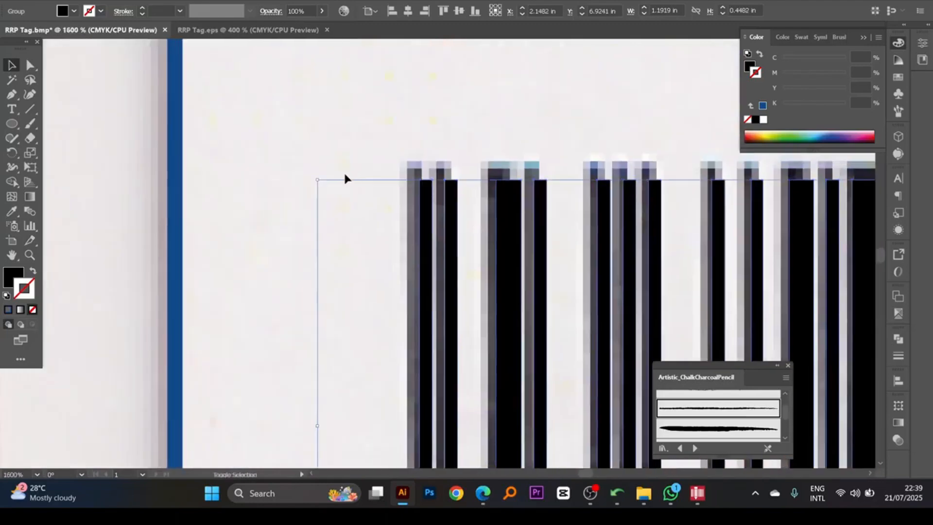
{"action": "left_click_drag", "start_coordinate": [317, 179], "coordinate": [303, 175]}
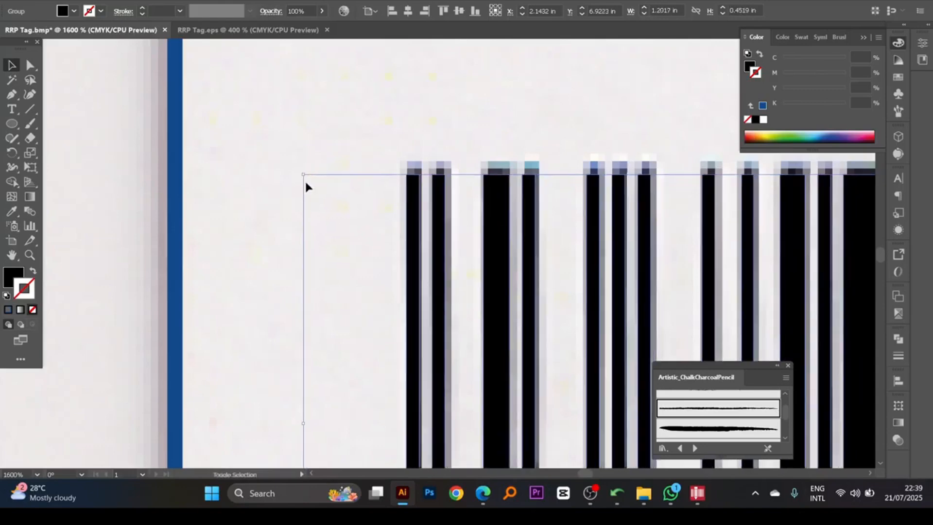
- Fine-tune the barcode's size and vertical position so the bars cover the scanned bars across the full width, and deselect it
{"action": "left_click", "coordinate": [532, 245], "text": "ctrl+alt"}
{"action": "left_click", "coordinate": [532, 246], "text": "ctrl+alt"}
{"action": "left_click", "coordinate": [532, 247], "text": "ctrl+alt"}
{"action": "left_click", "coordinate": [533, 246], "text": "ctrl+alt"}
{"action": "left_click_drag", "start_coordinate": [518, 275], "coordinate": [505, 244]}
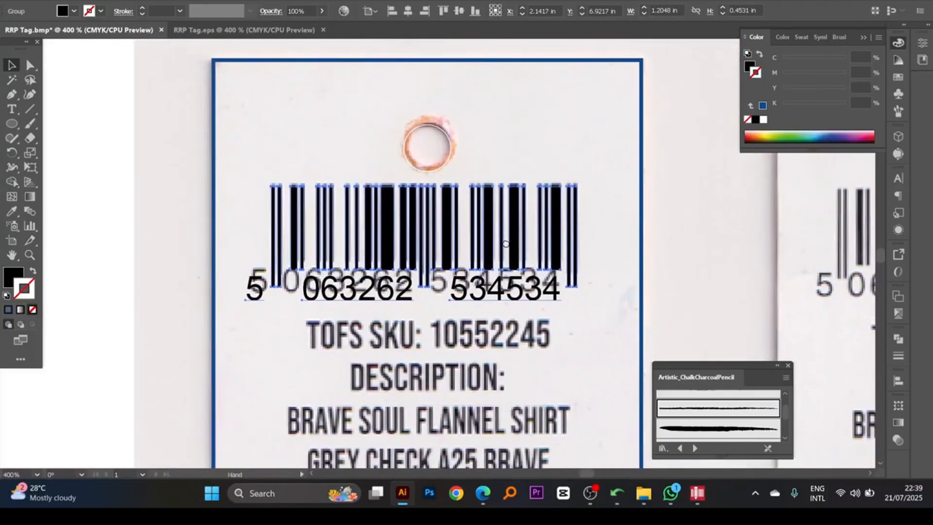
{"action": "left_click_drag", "start_coordinate": [412, 160], "coordinate": [651, 290]}
{"action": "left_click_drag", "start_coordinate": [536, 233], "coordinate": [533, 229]}
{"action": "left_click", "coordinate": [440, 261], "text": "ctrl+alt"}
{"action": "left_click", "coordinate": [435, 260], "text": "ctrl+alt"}
{"action": "left_click", "coordinate": [439, 252], "text": "ctrl+alt"}
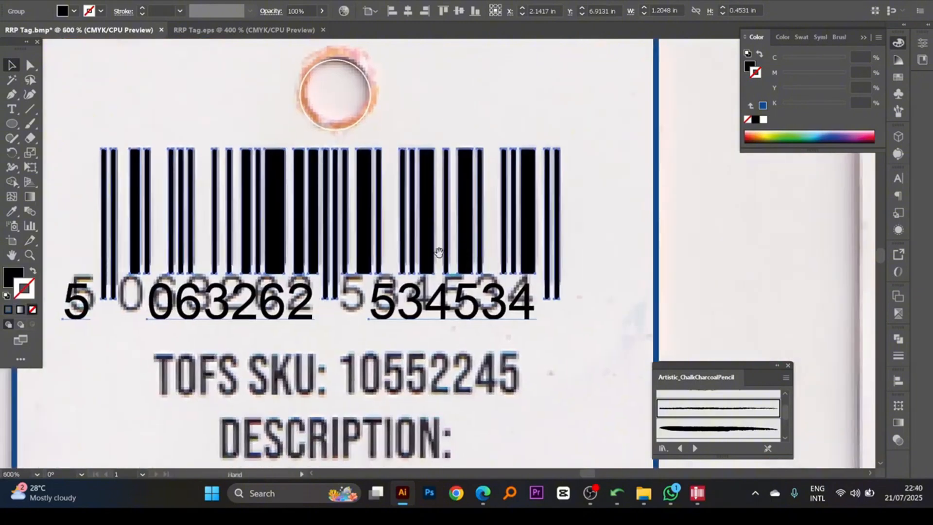
{"action": "left_click_drag", "start_coordinate": [439, 253], "coordinate": [532, 236]}
{"action": "left_click", "coordinate": [427, 325]}
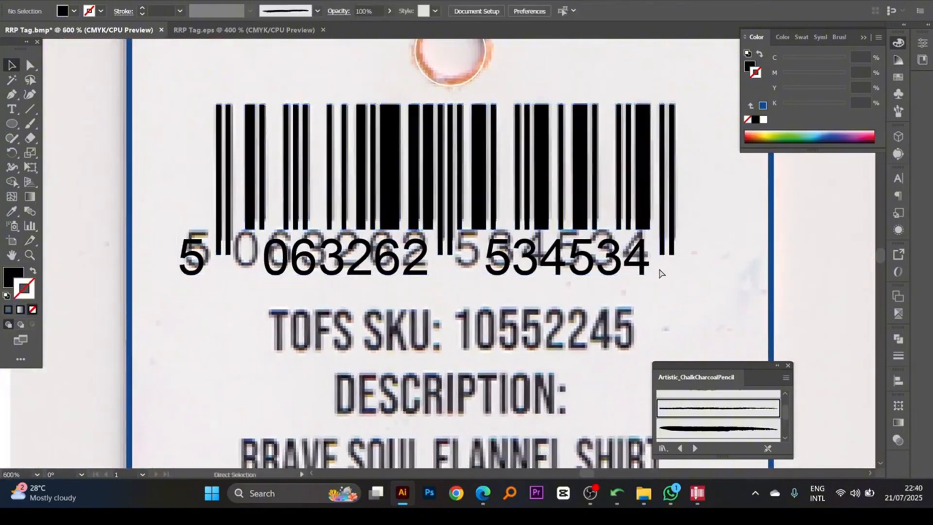
- Hide the three digit texts under the barcode so only the vector bars remain over the scan
{"action": "scroll", "coordinate": [659, 273], "scroll_direction": "up", "scroll_amount": 1}
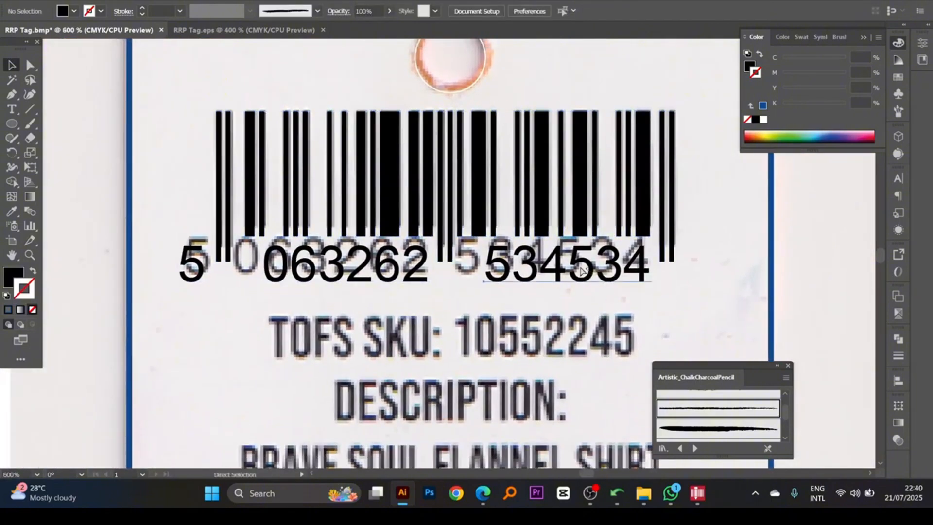
{"action": "left_click", "coordinate": [582, 269]}
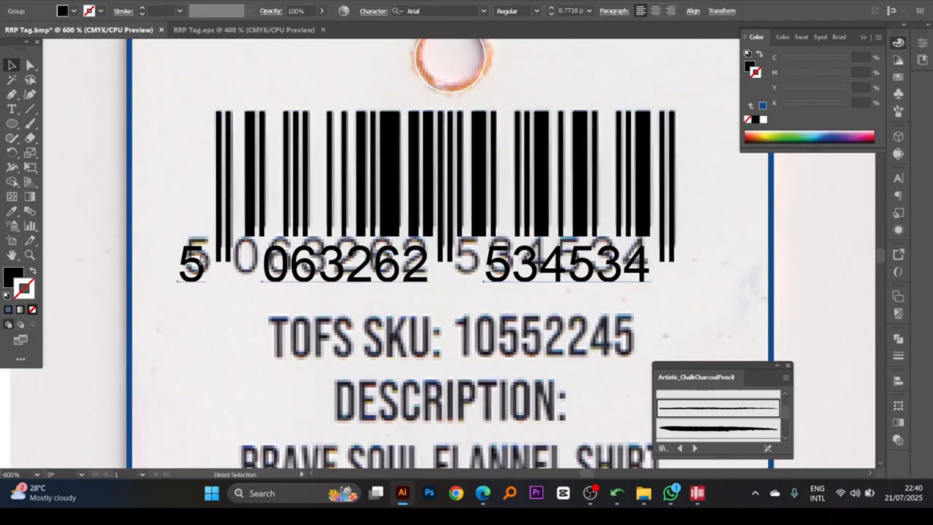
{"action": "key", "text": "Delete"}
{"action": "left_click_drag", "start_coordinate": [248, 260], "coordinate": [253, 253]}
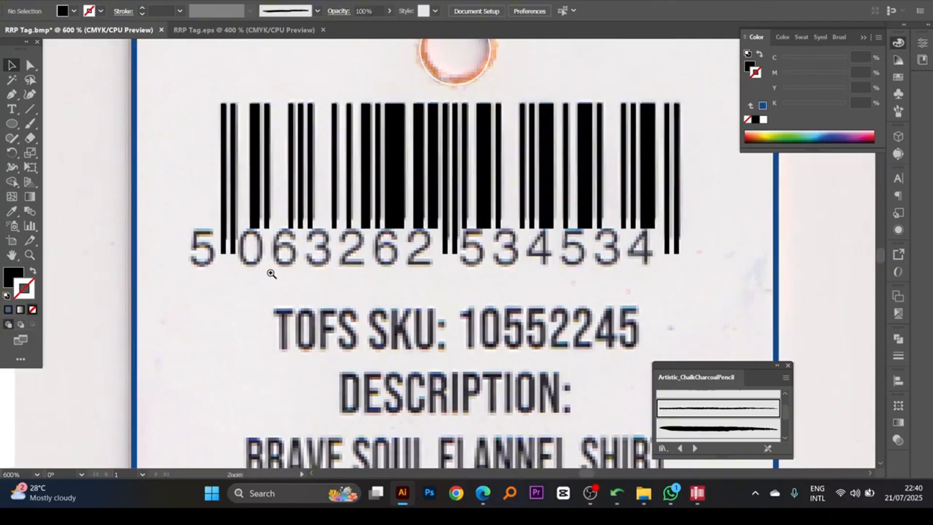
- Shorten the bars by raising only their lower anchor points towards the scanned bar ends, and show the hidden digits again
{"action": "left_click_drag", "start_coordinate": [711, 291], "coordinate": [189, 215]}
{"action": "key", "text": "v"}
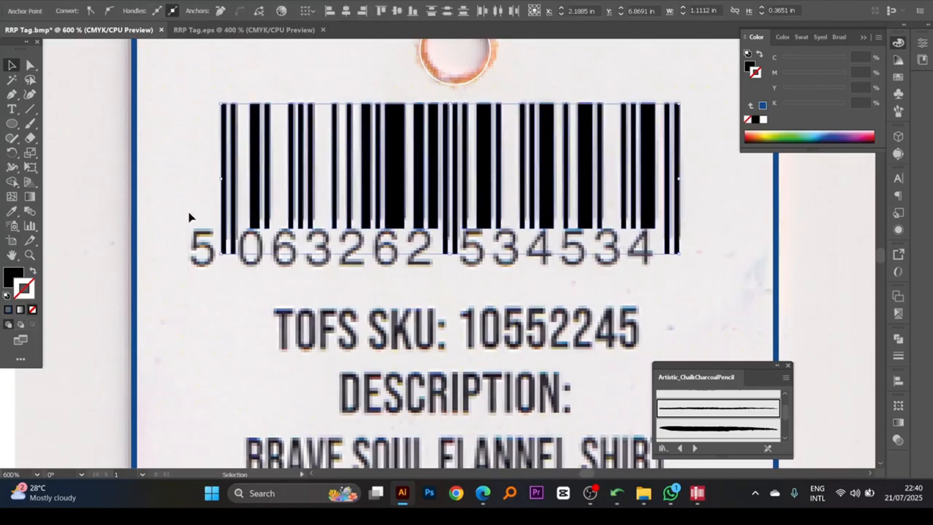
{"action": "key", "text": "Up"}
{"action": "key", "text": "Up"}
{"action": "key", "text": "Up"}
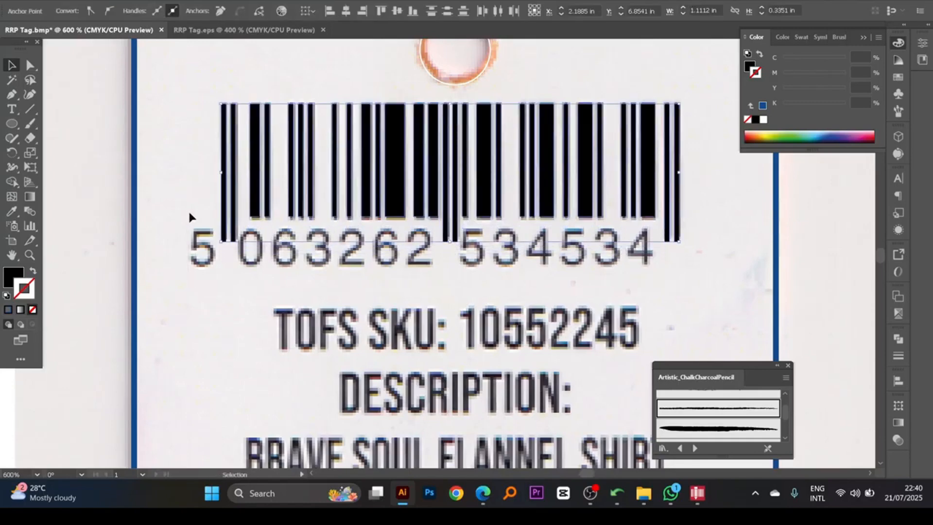
{"action": "key", "text": "Down"}
{"action": "key", "text": "ctrl+alt+3"}
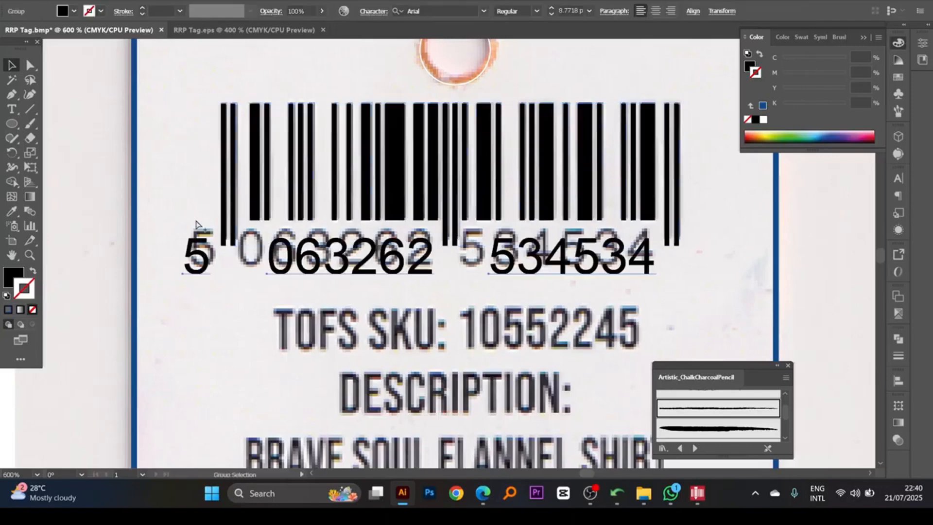
- Move the three digit texts up onto the baseline of the scanned barcode number and deselect them
{"action": "scroll", "coordinate": [298, 265], "scroll_direction": "down", "scroll_amount": 1}
{"action": "left_click_drag", "start_coordinate": [287, 249], "coordinate": [286, 244]}
{"action": "scroll", "coordinate": [272, 250], "scroll_direction": "down", "scroll_amount": 1}
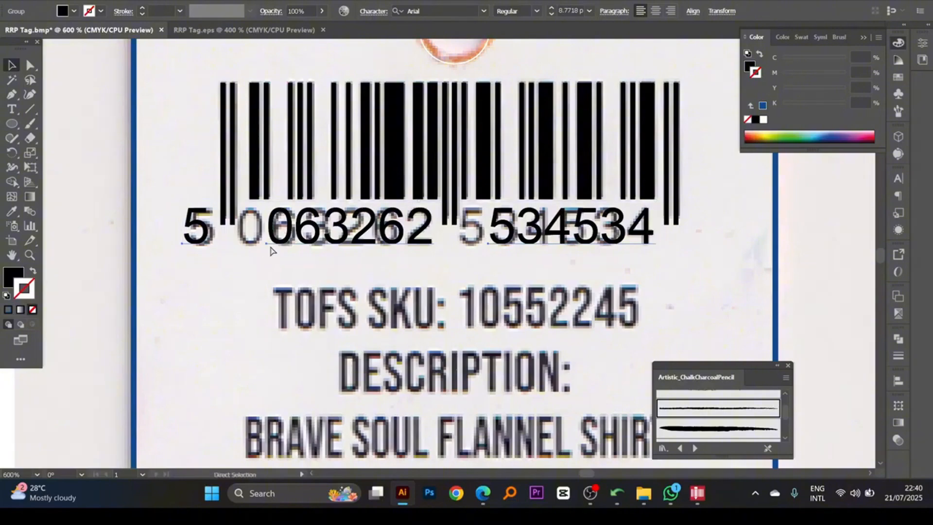
{"action": "scroll", "coordinate": [179, 224], "scroll_direction": "up", "scroll_amount": 5}
{"action": "left_click_drag", "start_coordinate": [250, 254], "coordinate": [265, 258]}
{"action": "scroll", "coordinate": [476, 277], "scroll_direction": "down", "scroll_amount": 4}
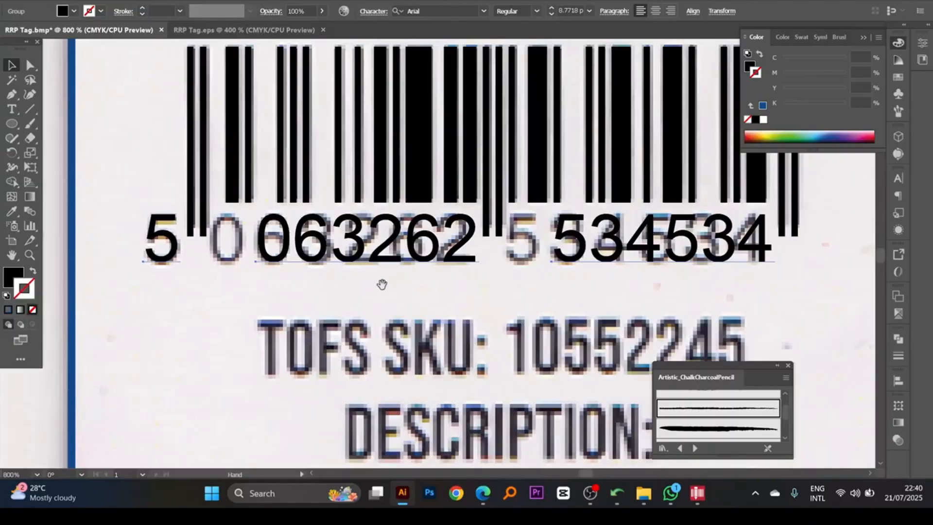
{"action": "left_click", "coordinate": [477, 303]}
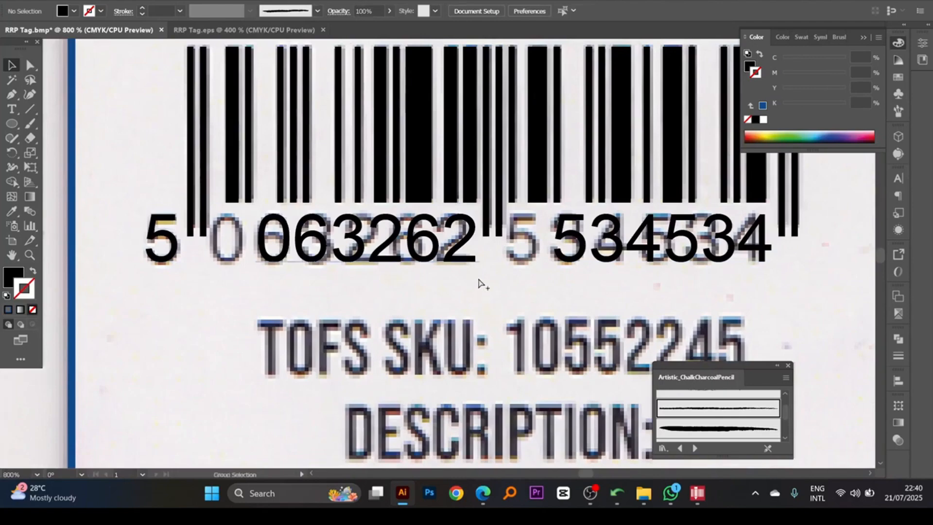
- Shift the 063262 and 534534 digit texts sideways so each group's first digit sits on its scanned counterpart
{"action": "left_click_drag", "start_coordinate": [477, 267], "coordinate": [452, 273]}
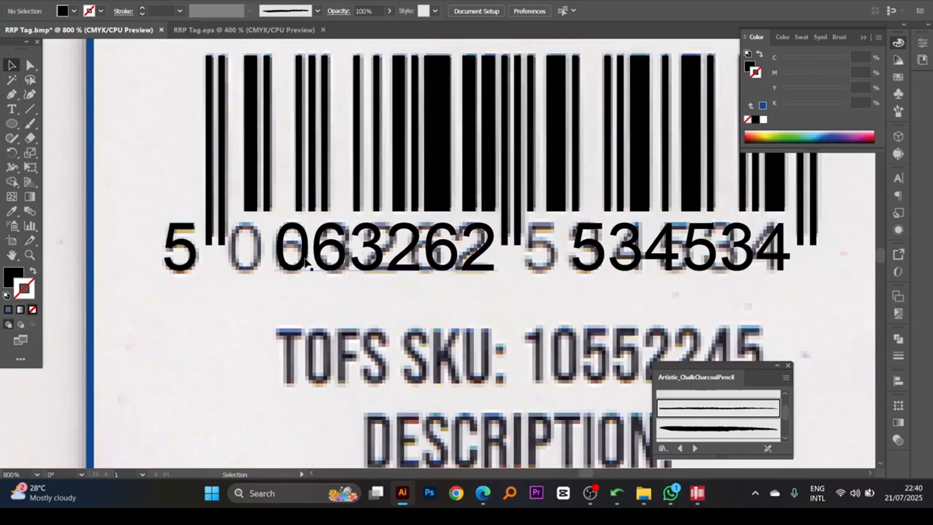
{"action": "left_click", "coordinate": [388, 258]}
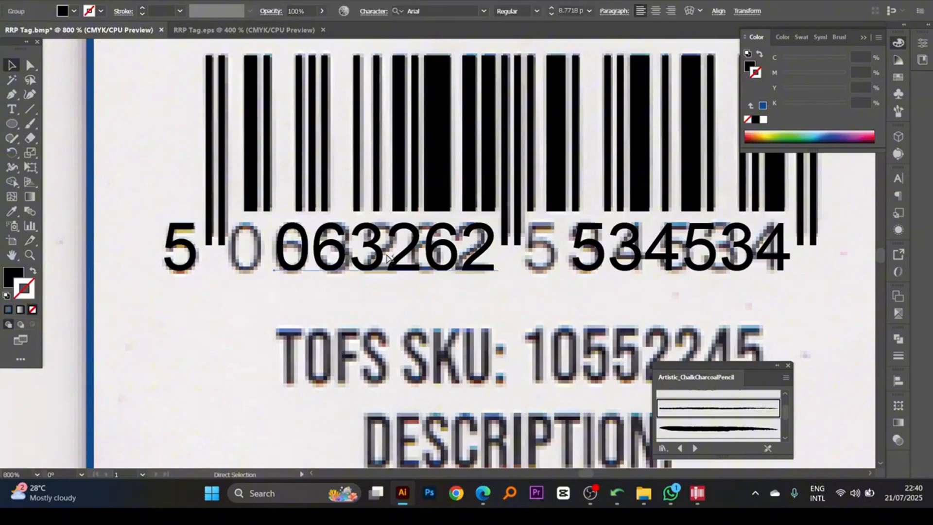
{"action": "left_click_drag", "start_coordinate": [417, 265], "coordinate": [355, 262]}
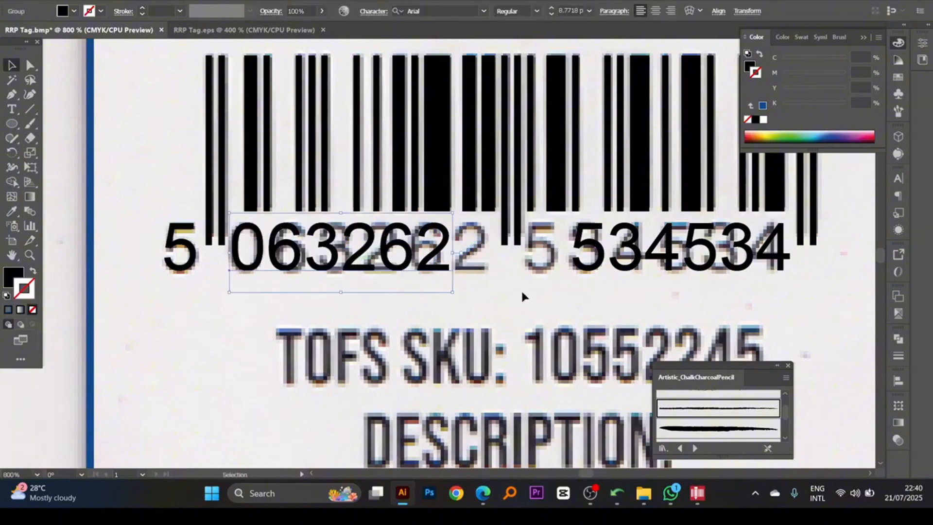
{"action": "left_click_drag", "start_coordinate": [661, 264], "coordinate": [608, 263]}
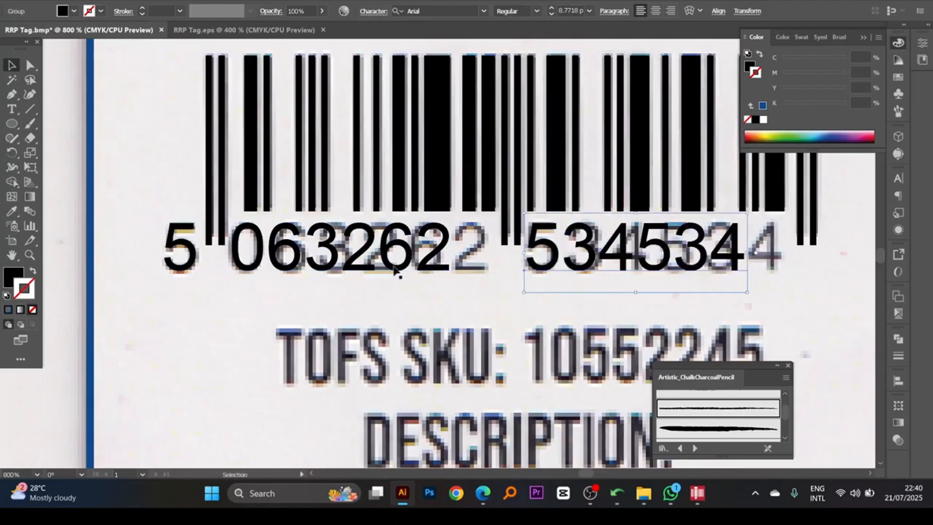
- Widen the tracking of the 063262 text until its digits match the scanned spacing
{"action": "left_click", "coordinate": [401, 273]}
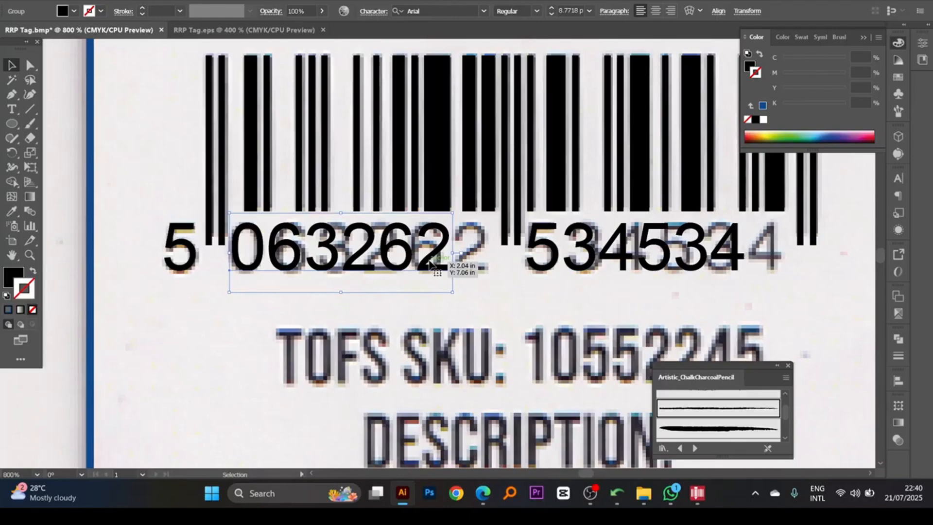
{"action": "key", "text": "alt+Right"}
{"action": "key", "text": "alt+Right"}
{"action": "key", "text": "alt+Right"}
{"action": "key", "text": "alt+Right"}
{"action": "key", "text": "alt+Right"}
{"action": "key", "text": "alt+Right"}
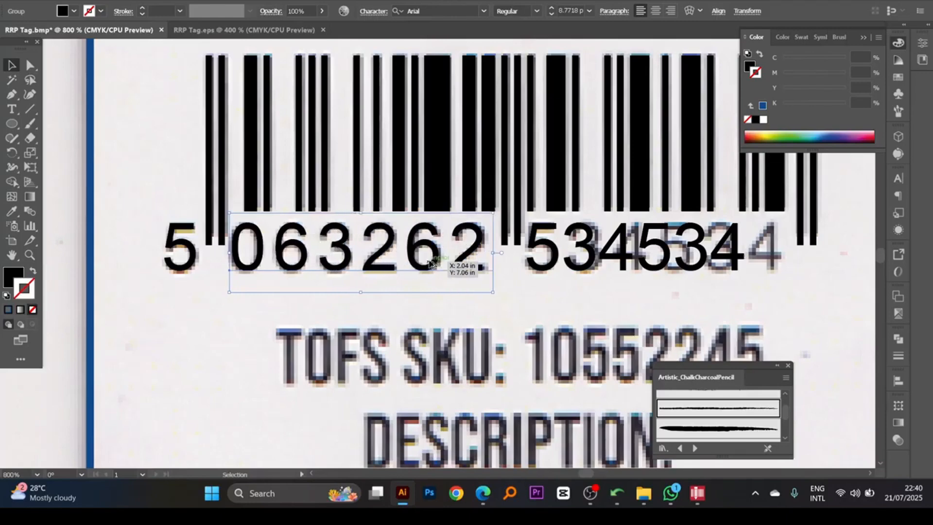
{"action": "key", "text": "alt+Right"}
{"action": "key", "text": "alt+Left"}
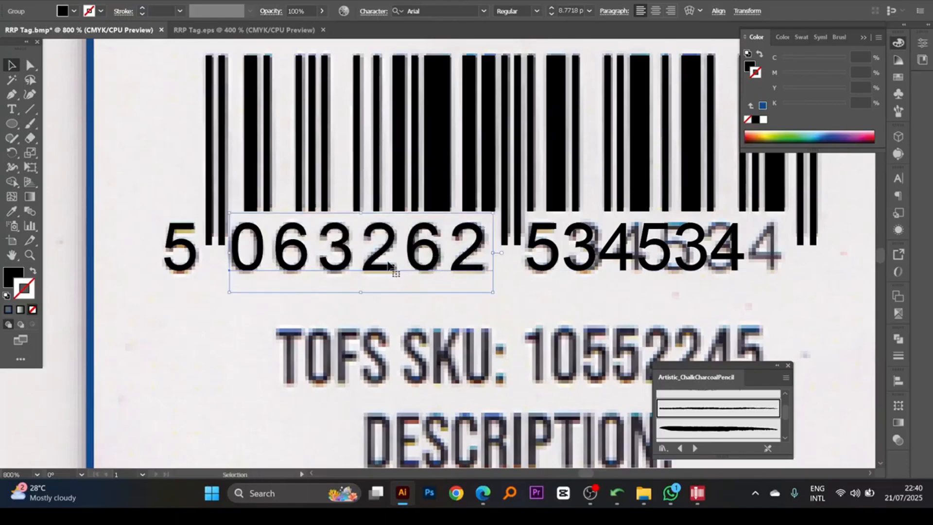
- Copy the text spacing of 063262 to the 534534 digits and to the leading 5 with the Eyedropper
{"action": "left_click", "coordinate": [568, 270]}
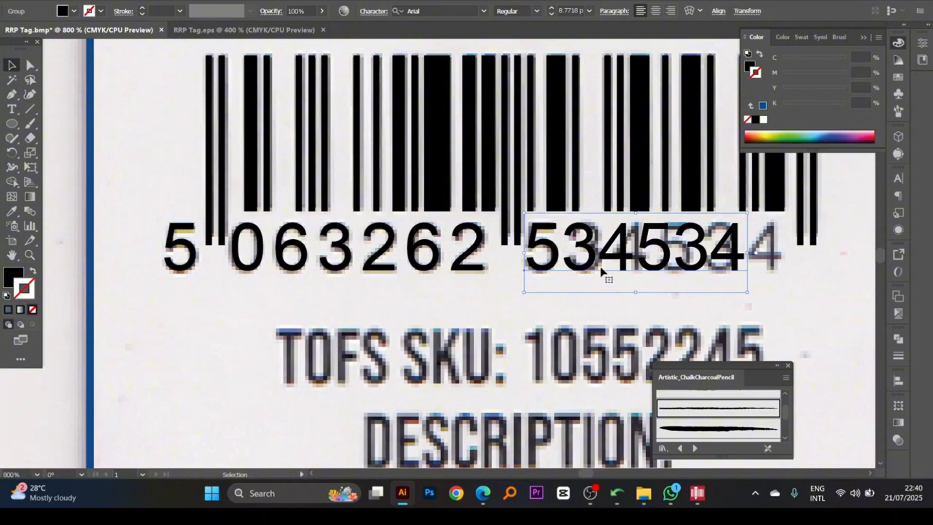
{"action": "left_click", "coordinate": [14, 213]}
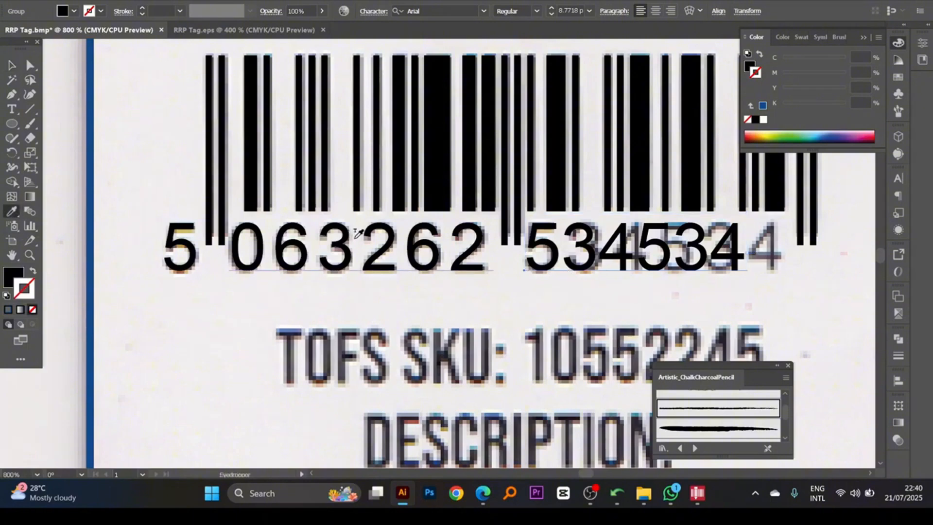
{"action": "left_click", "coordinate": [359, 237]}
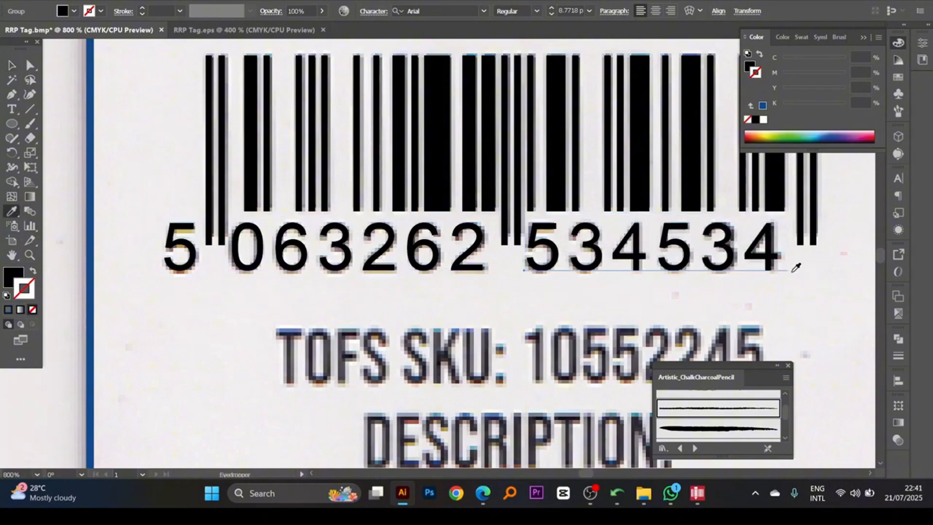
{"action": "left_click", "coordinate": [33, 66]}
{"action": "left_click_drag", "start_coordinate": [375, 331], "coordinate": [124, 200]}
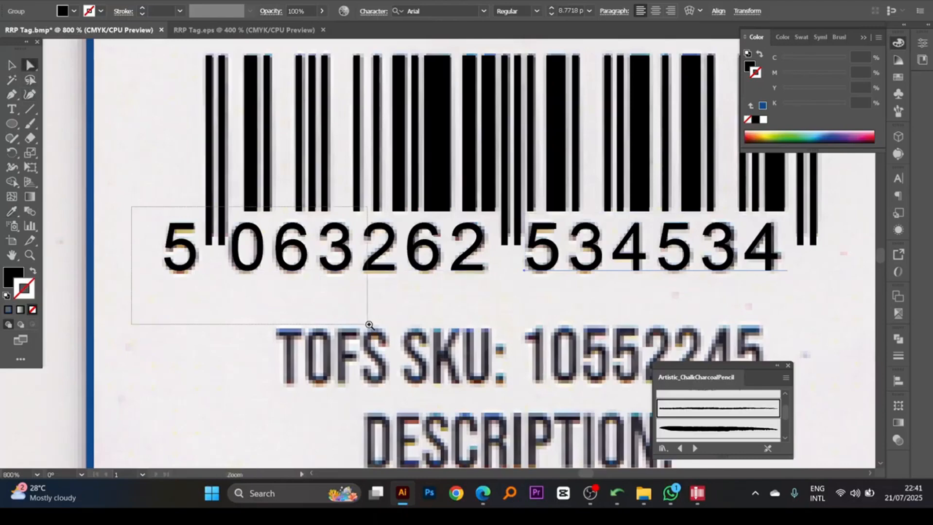
{"action": "left_click", "coordinate": [11, 211]}
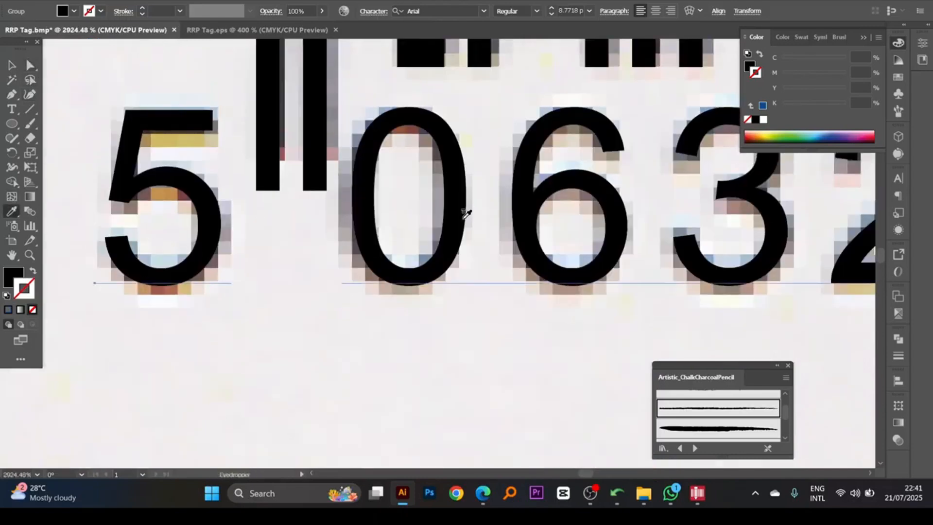
{"action": "left_click", "coordinate": [537, 247], "text": "ctrl+alt"}
{"action": "left_click", "coordinate": [537, 246], "text": "ctrl+alt"}
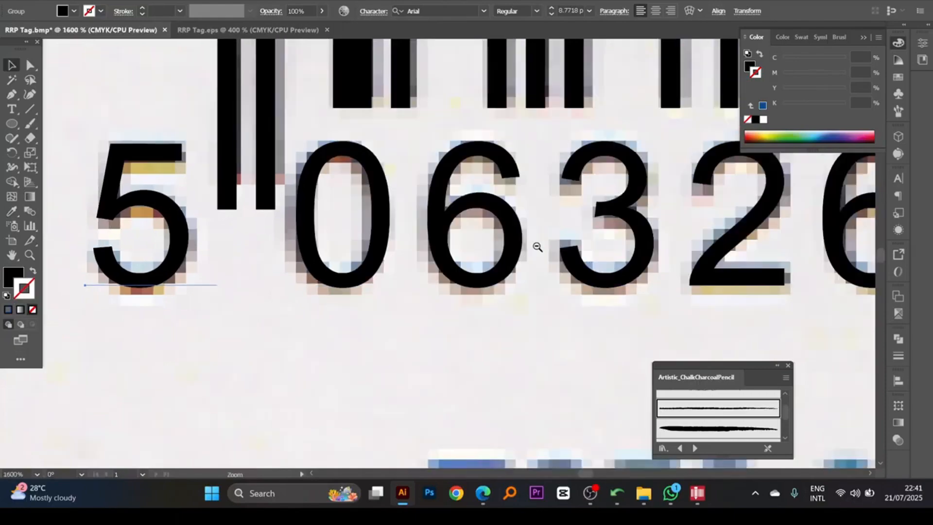
{"action": "left_click", "coordinate": [537, 247], "text": "ctrl+alt"}
{"action": "left_click", "coordinate": [537, 247], "text": "ctrl+alt"}
{"action": "left_click", "coordinate": [537, 246], "text": "ctrl+alt"}
{"action": "left_click", "coordinate": [537, 247], "text": "ctrl+alt"}
{"action": "left_click", "coordinate": [537, 246], "text": "ctrl+alt"}
- Select all the barcode bars and digits and fill them with red, C 0, M 100, Y 100, K 0
{"action": "left_click_drag", "start_coordinate": [439, 271], "coordinate": [527, 273]}
{"action": "left_click_drag", "start_coordinate": [419, 294], "coordinate": [450, 230]}
{"action": "left_click", "coordinate": [457, 250], "text": "ctrl"}
{"action": "left_click", "coordinate": [452, 252], "text": "ctrl"}
{"action": "left_click", "coordinate": [454, 222], "text": "shift"}
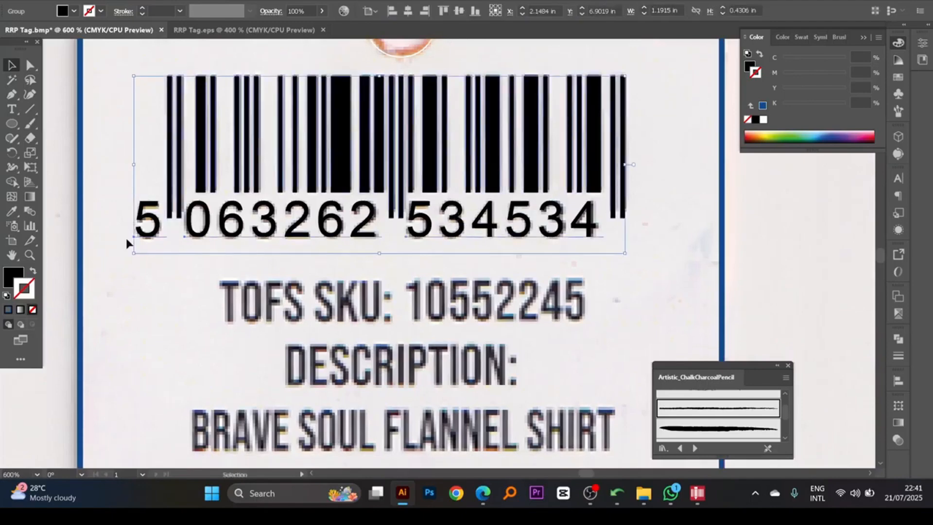
{"action": "left_click", "coordinate": [22, 274]}
{"action": "left_click_drag", "start_coordinate": [818, 106], "coordinate": [851, 91]}
{"action": "left_click_drag", "start_coordinate": [811, 75], "coordinate": [848, 75]}
{"action": "left_click_drag", "start_coordinate": [412, 234], "coordinate": [446, 174]}
{"action": "left_click", "coordinate": [444, 228], "text": "ctrl+alt"}
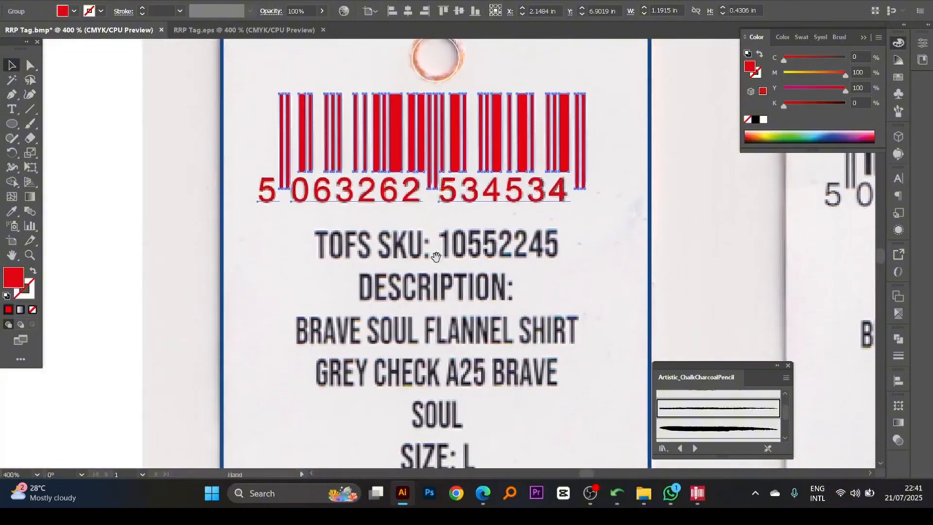
{"action": "left_click_drag", "start_coordinate": [436, 256], "coordinate": [433, 155]}
{"action": "left_click", "coordinate": [455, 219], "text": "ctrl+alt"}
{"action": "mouse_move", "coordinate": [455, 227]}
{"action": "left_mouse_down"}
{"action": "mouse_move", "coordinate": [457, 190]}
{"action": "mouse_move", "coordinate": [442, 222]}
{"action": "left_mouse_up"}
{"action": "left_click", "coordinate": [443, 222], "text": "ctrl"}
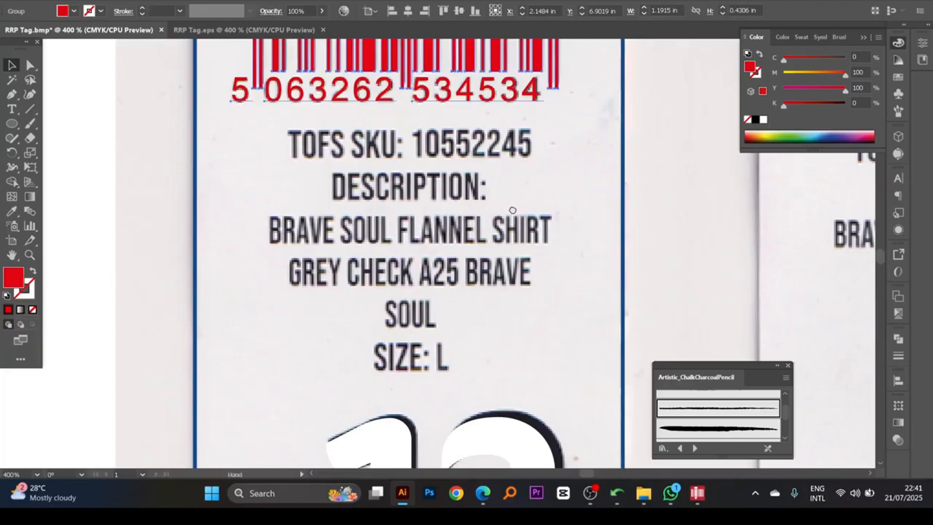
- Capture the scanned text block from TOFS SKU to SIZE: L with Lightshot and save it to the Desktop as Screenshot_2.jpg
{"action": "left_click_drag", "start_coordinate": [513, 211], "coordinate": [494, 200]}
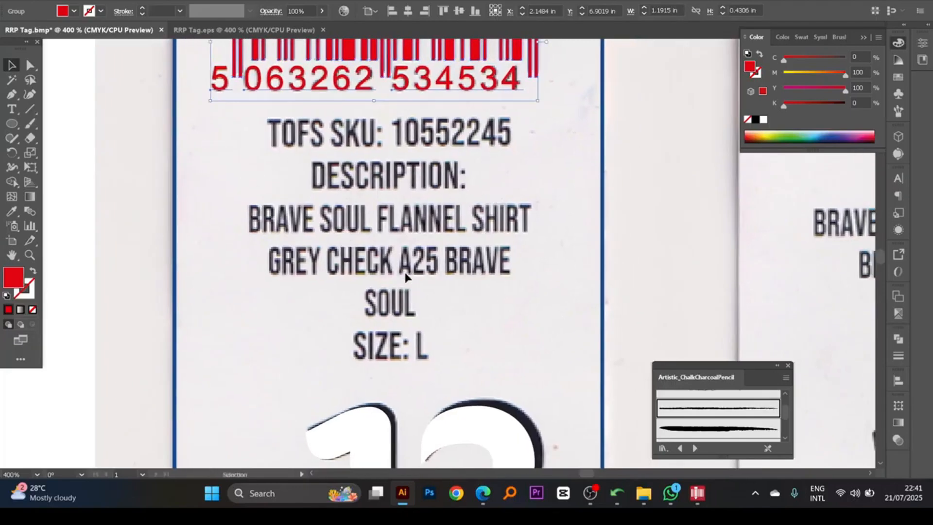
{"action": "left_click", "coordinate": [755, 492]}
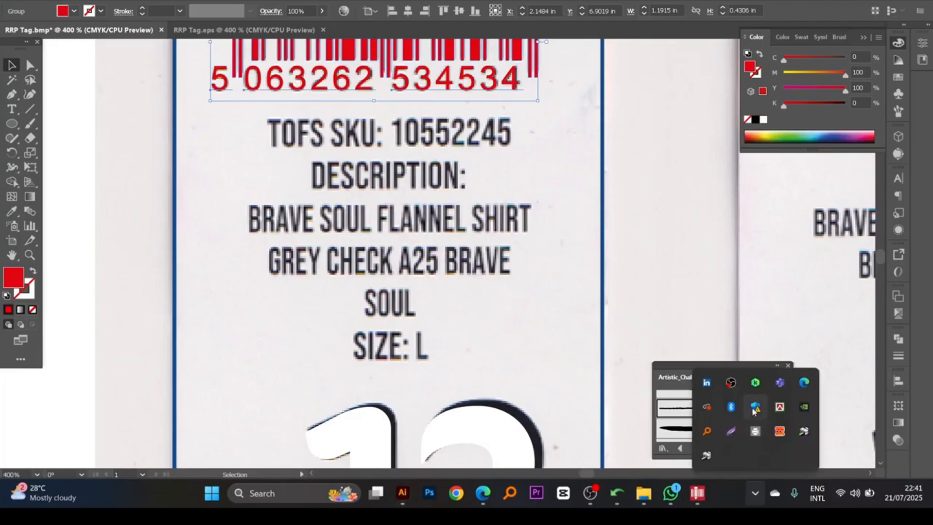
{"action": "left_click", "coordinate": [732, 433]}
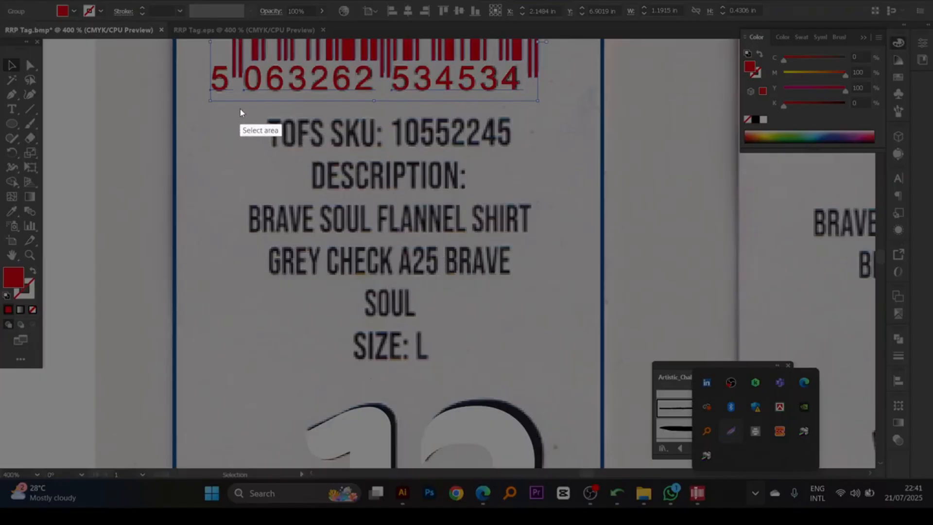
{"action": "left_click_drag", "start_coordinate": [243, 109], "coordinate": [550, 375]}
{"action": "left_click", "coordinate": [528, 385]}
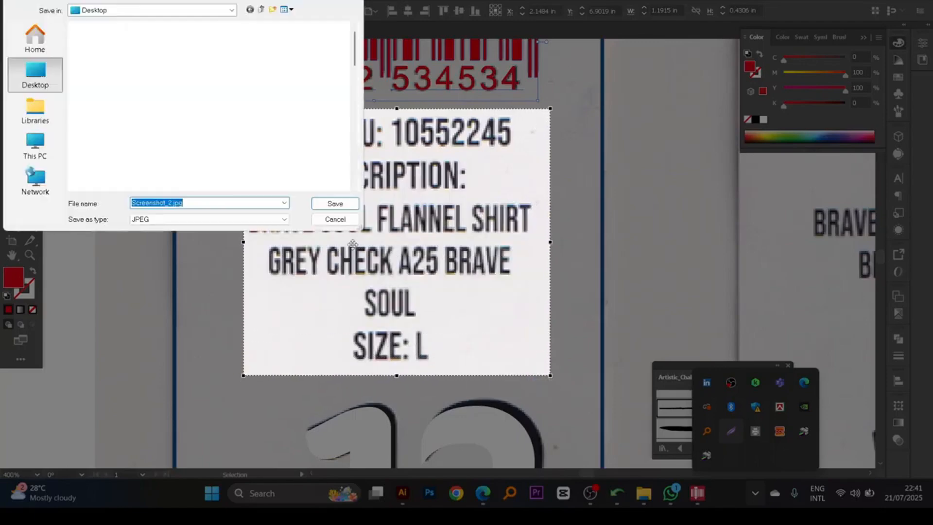
{"action": "left_click", "coordinate": [328, 204]}
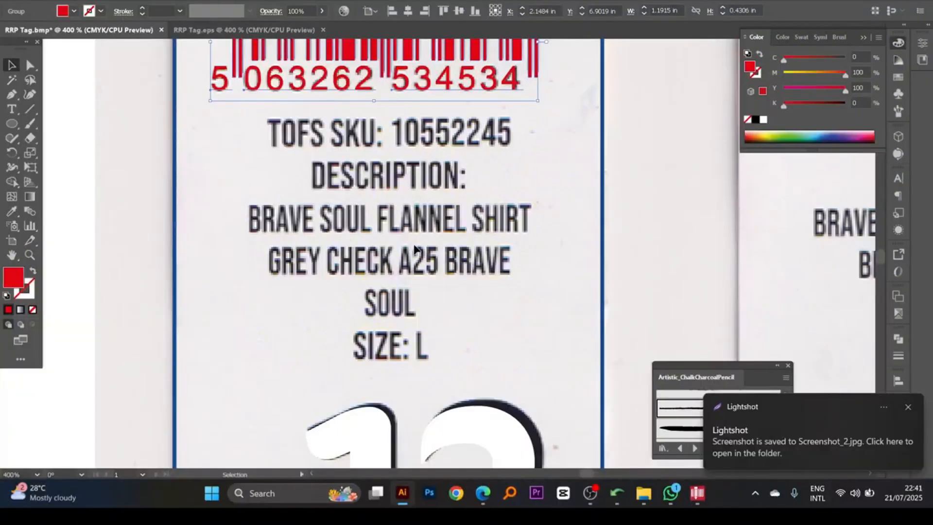
- Switch to Google Translate's image page in Edge and remove the previously loaded barcode number image
{"action": "left_click", "coordinate": [482, 493]}
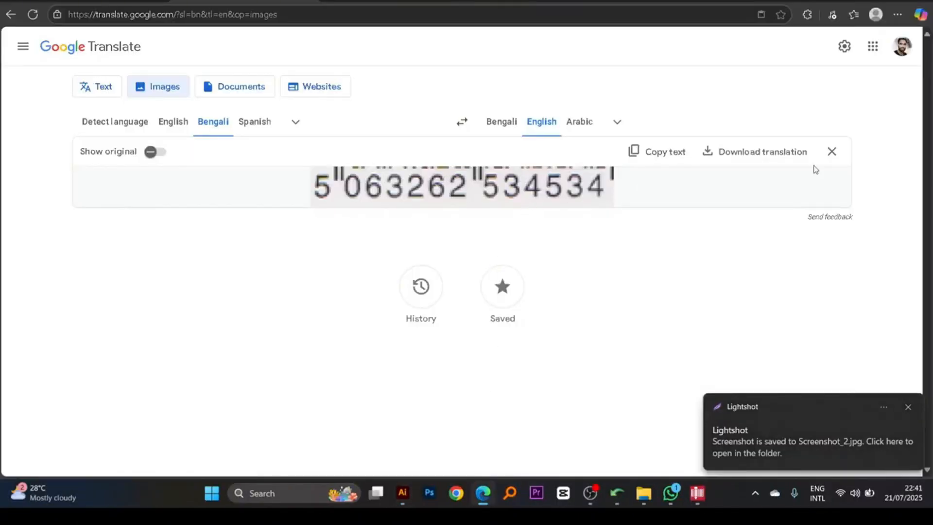
{"action": "left_click", "coordinate": [832, 151]}
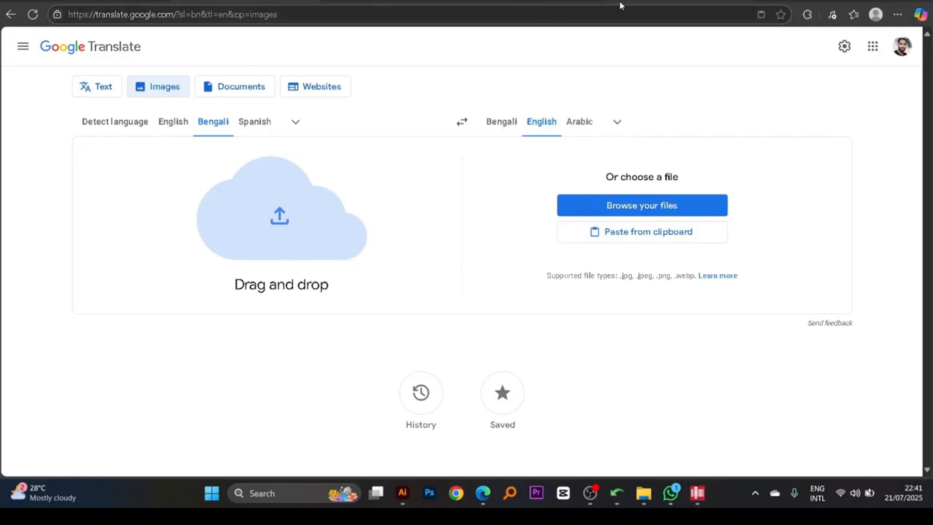
- Review the Font Squirrel matches for the RRP £14.99 image against the uploaded lettering
{"action": "left_click", "coordinate": [681, 1]}
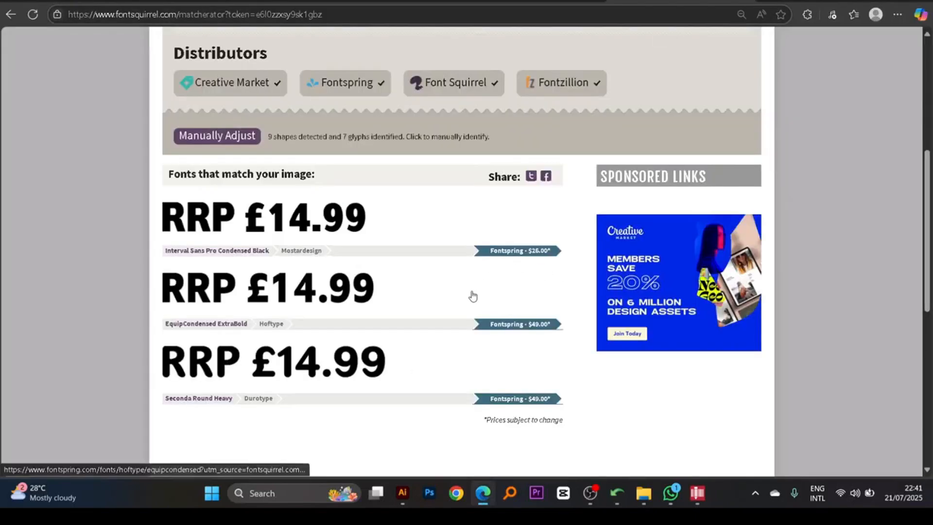
{"action": "key", "text": "alt+Tab"}
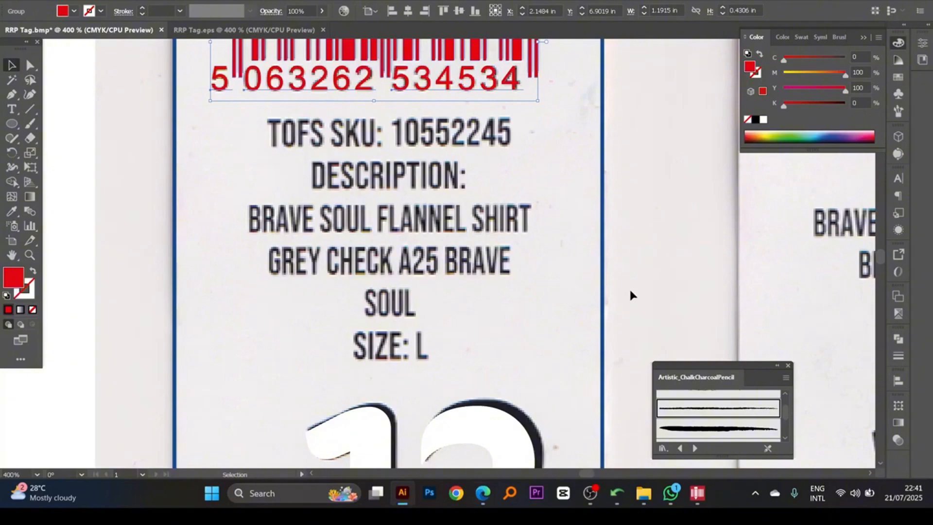
{"action": "key", "text": "super+d"}
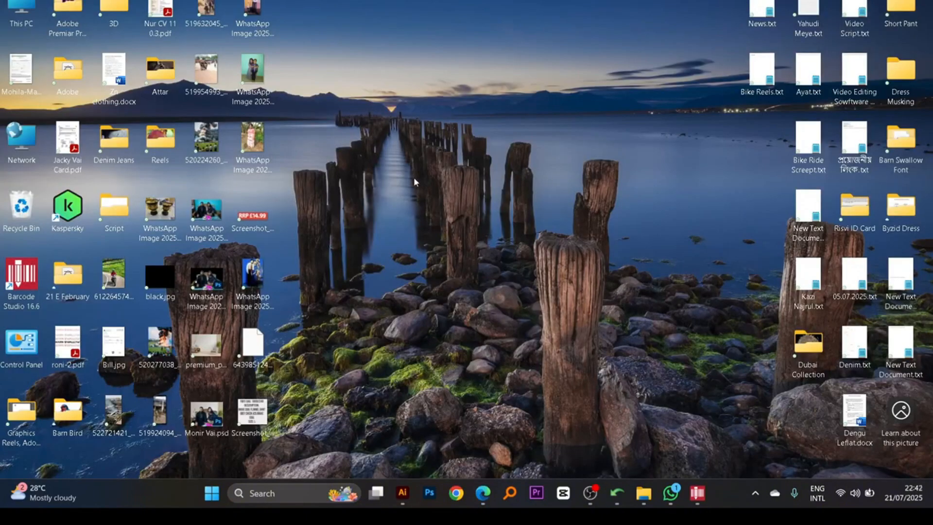
{"action": "right_click", "coordinate": [293, 124]}
{"action": "left_click", "coordinate": [486, 491]}
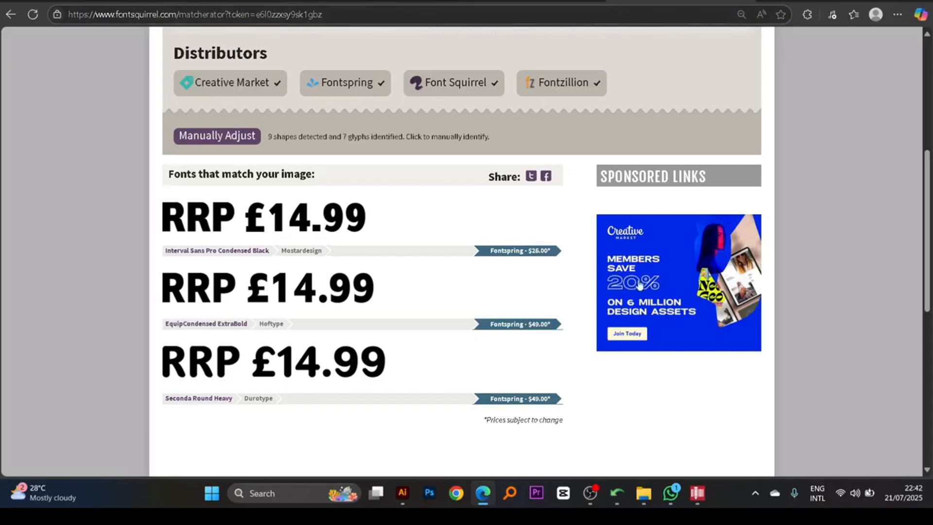
{"action": "scroll", "coordinate": [431, 278], "scroll_direction": "up", "scroll_amount": 3}
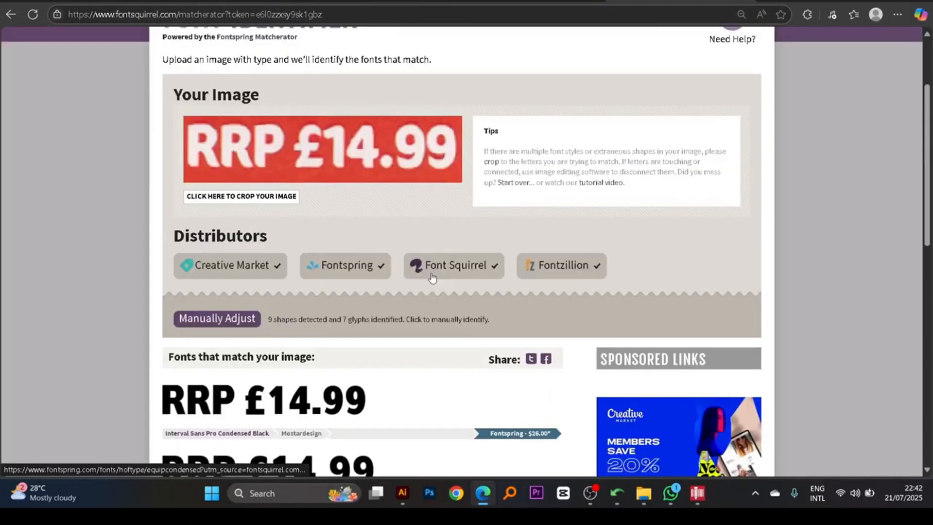
{"action": "scroll", "coordinate": [432, 277], "scroll_direction": "down", "scroll_amount": 5}
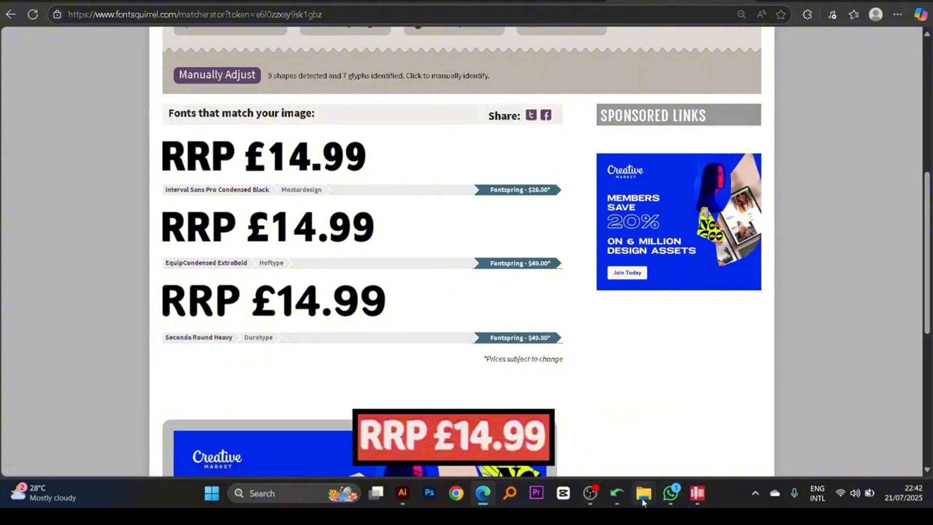
- Open the Downloads folder in File Explorer and look up the Balboa-W01-Medium font folder
{"action": "mouse_move", "coordinate": [643, 492]}
{"action": "left_click", "coordinate": [668, 442]}
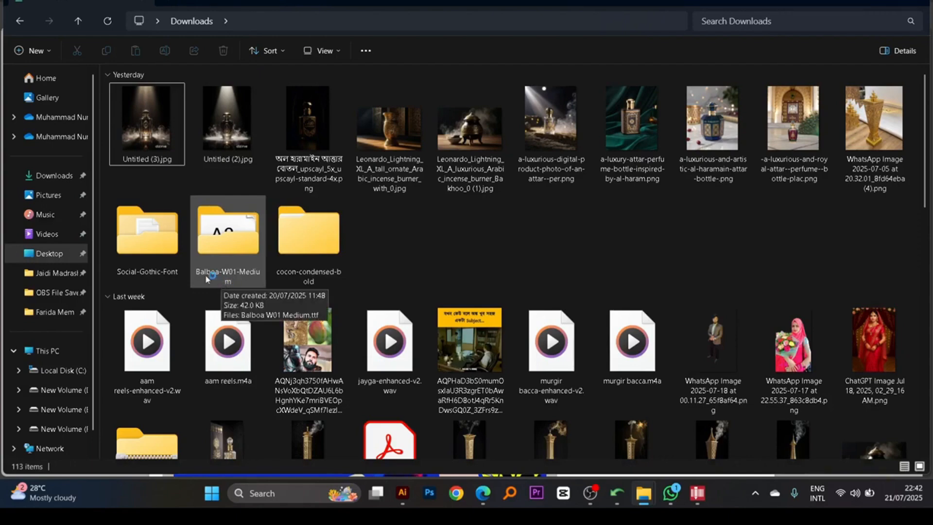
{"action": "left_click", "coordinate": [231, 270]}
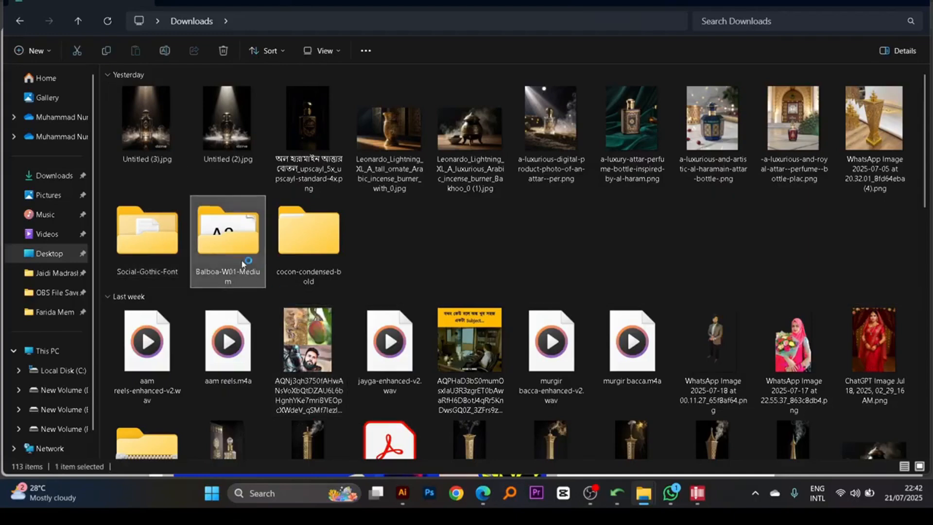
- Upload Screenshot_2.jpg to Google Translate's image page, copy its recognised text, and return to Illustrator
{"action": "left_click", "coordinate": [480, 490]}
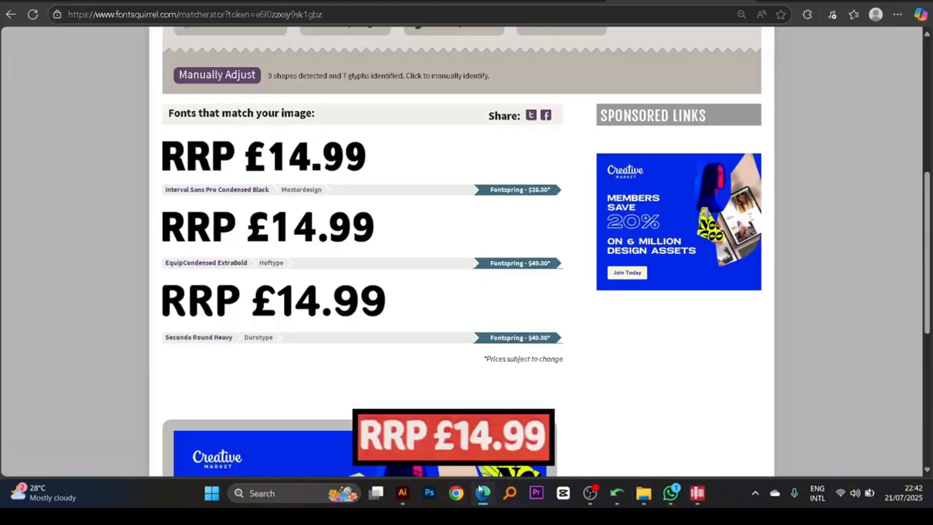
{"action": "left_click", "coordinate": [544, 1]}
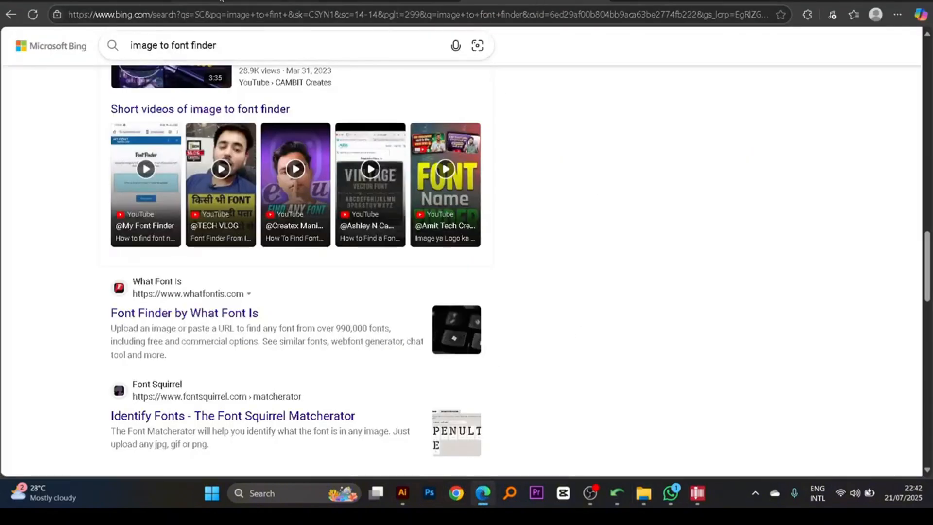
{"action": "left_click", "coordinate": [221, 1]}
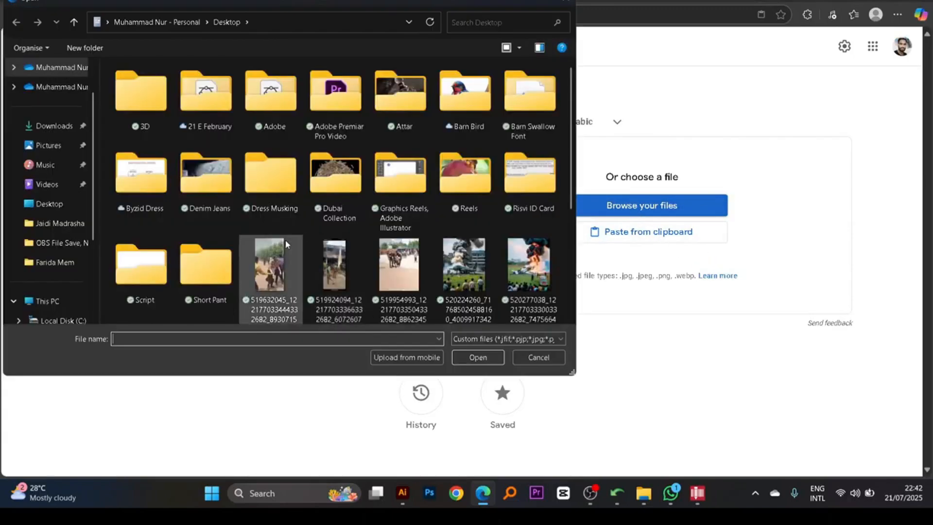
{"action": "left_click", "coordinate": [352, 263]}
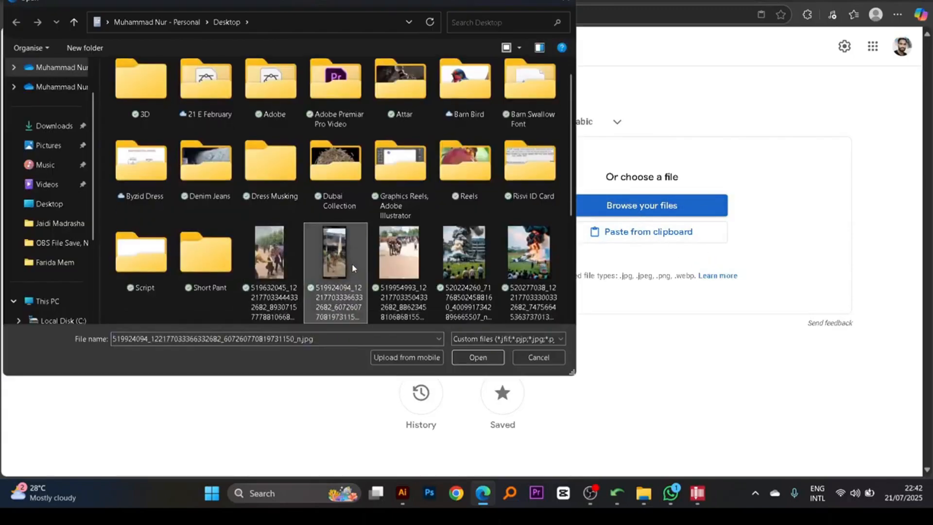
{"action": "scroll", "coordinate": [352, 263], "scroll_direction": "down", "scroll_amount": 3}
{"action": "left_click", "coordinate": [529, 163]}
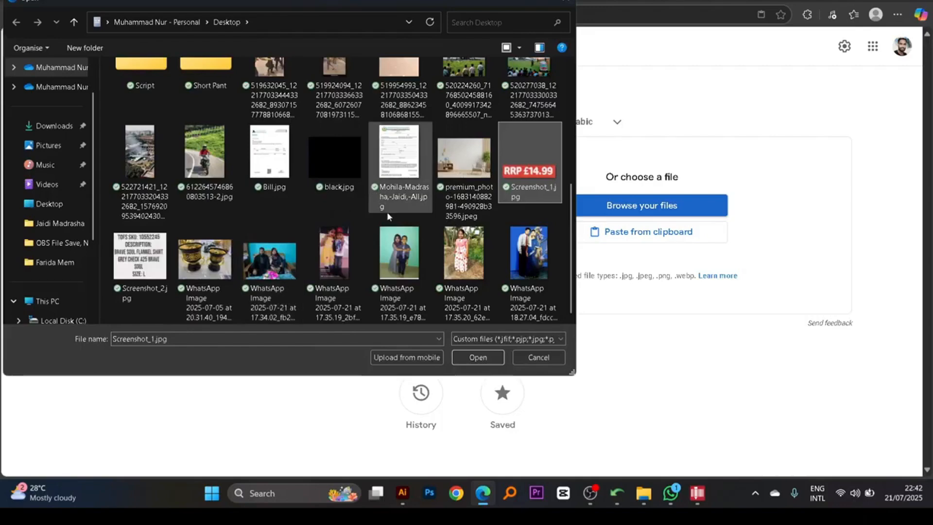
{"action": "left_click", "coordinate": [140, 256]}
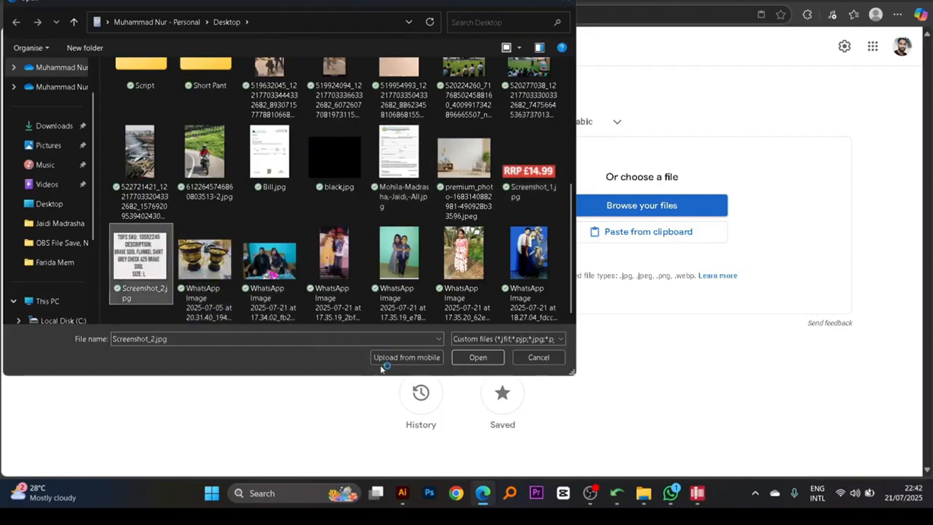
{"action": "left_click", "coordinate": [478, 357]}
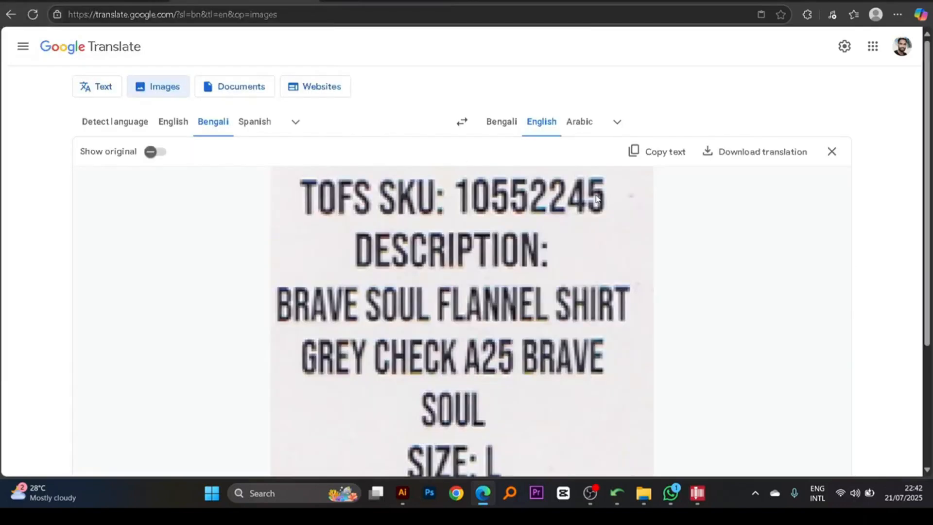
{"action": "left_click", "coordinate": [668, 154]}
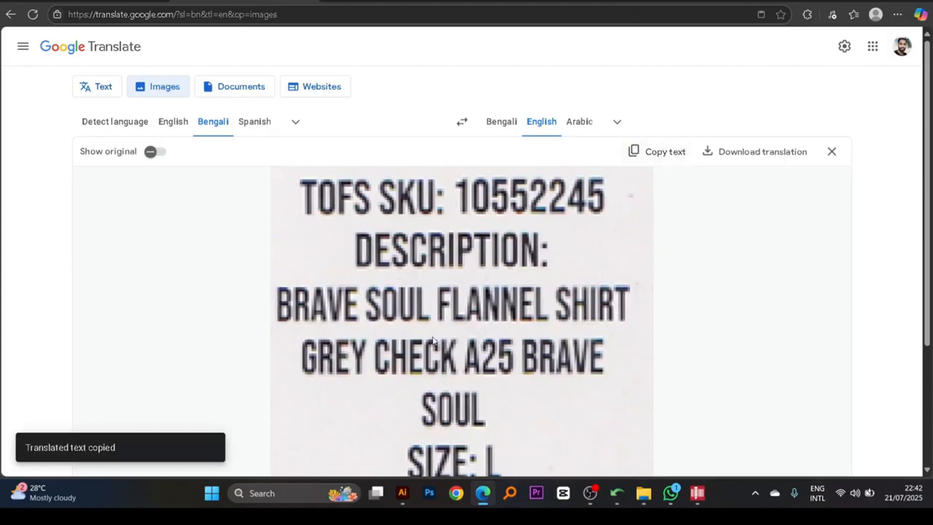
{"action": "left_click", "coordinate": [403, 493]}
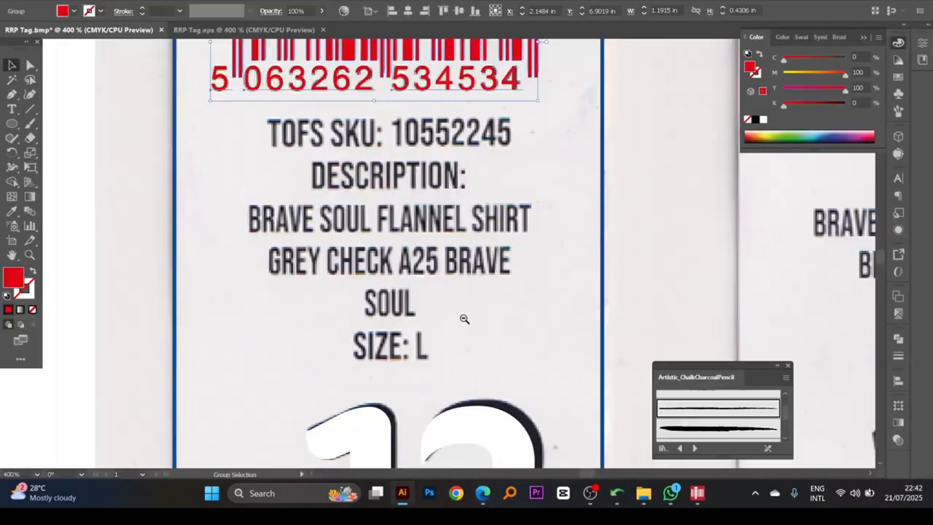
{"action": "mouse_move", "coordinate": [461, 309]}
{"action": "left_mouse_down"}
{"action": "mouse_move", "coordinate": [458, 284]}
{"action": "mouse_move", "coordinate": [461, 298]}
{"action": "left_mouse_up"}
{"action": "key", "text": "ctrl+v"}
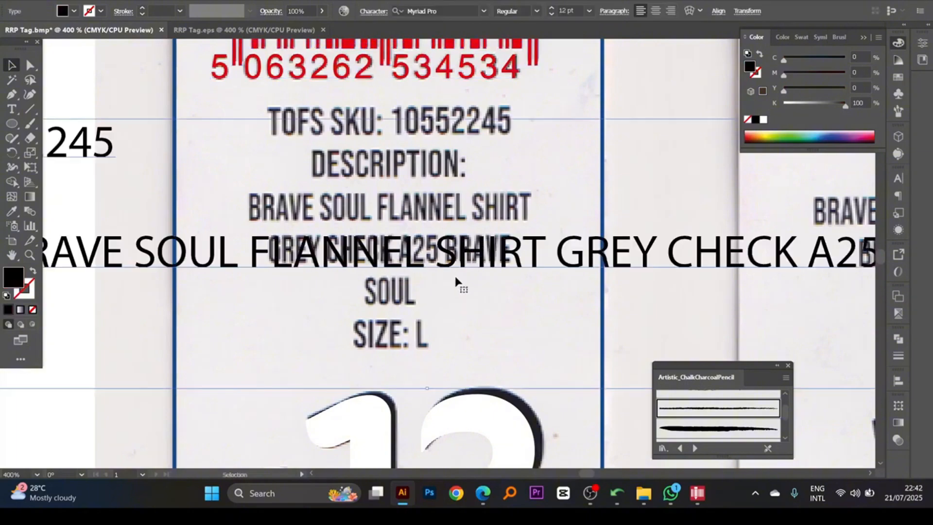
{"action": "key", "text": "ctrl+z"}
- Draw a text area about 1.07 in wide and 0.95 in tall over the scanned back tag text and paste the copied text into it
{"action": "key", "text": "ctrl+minus"}
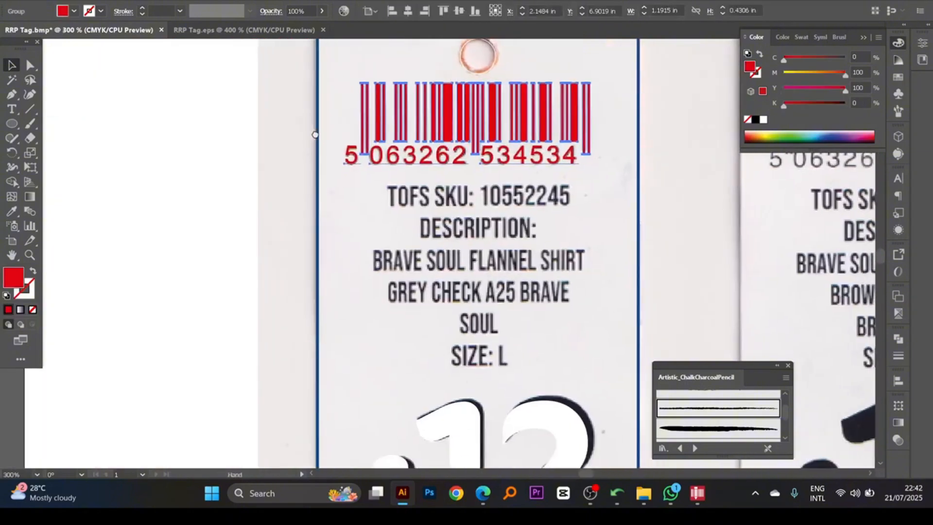
{"action": "left_click", "coordinate": [12, 109]}
{"action": "scroll", "coordinate": [484, 272], "scroll_direction": "right", "scroll_amount": 2}
{"action": "scroll", "coordinate": [484, 273], "scroll_direction": "down", "scroll_amount": 1}
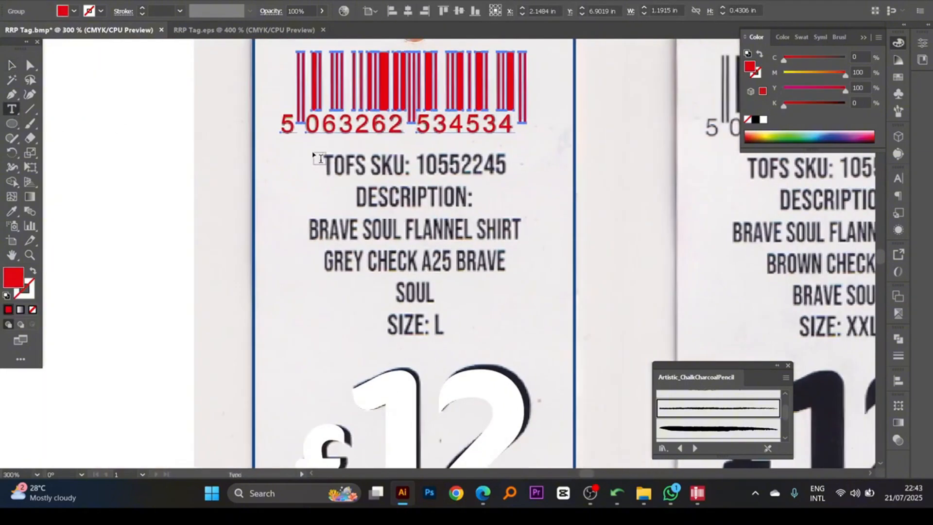
{"action": "left_click_drag", "start_coordinate": [308, 149], "coordinate": [529, 347]}
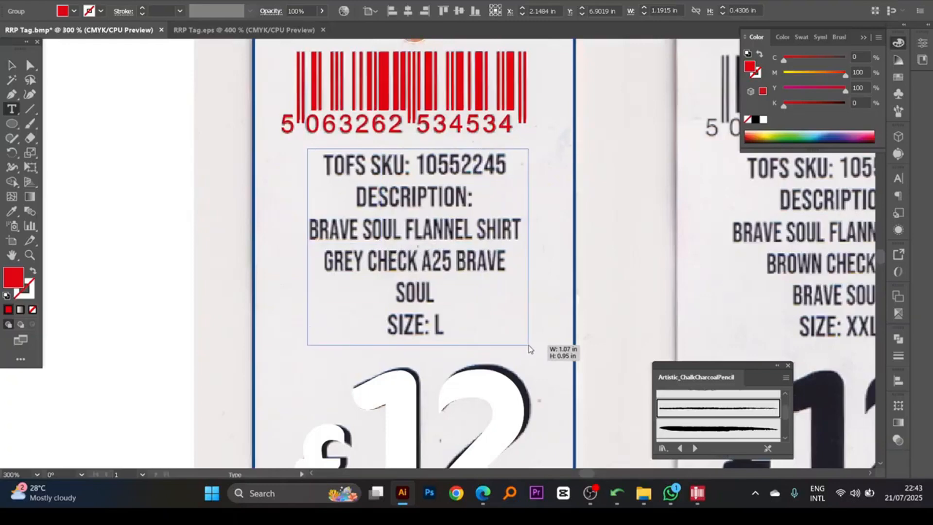
{"action": "key", "text": "ctrl+v"}
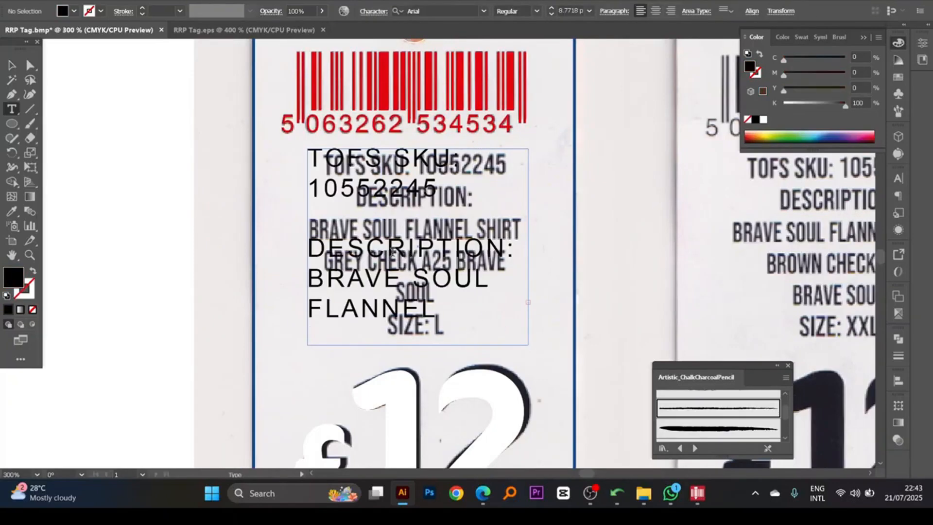
{"action": "key", "text": "Escape"}
- Set the font of the pasted text block to Balboa W01 Medium
{"action": "left_click", "coordinate": [898, 178]}
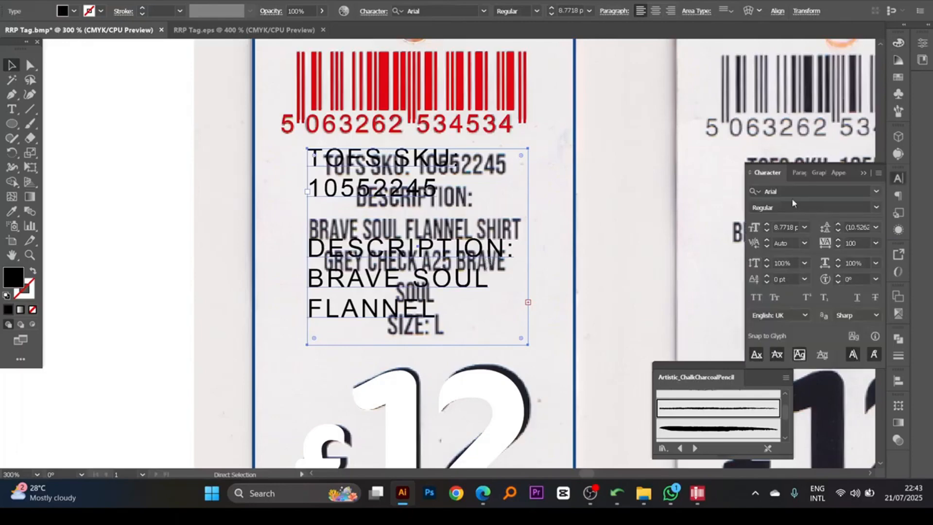
{"action": "left_click", "coordinate": [794, 193]}
{"action": "type", "text": "balbo"}
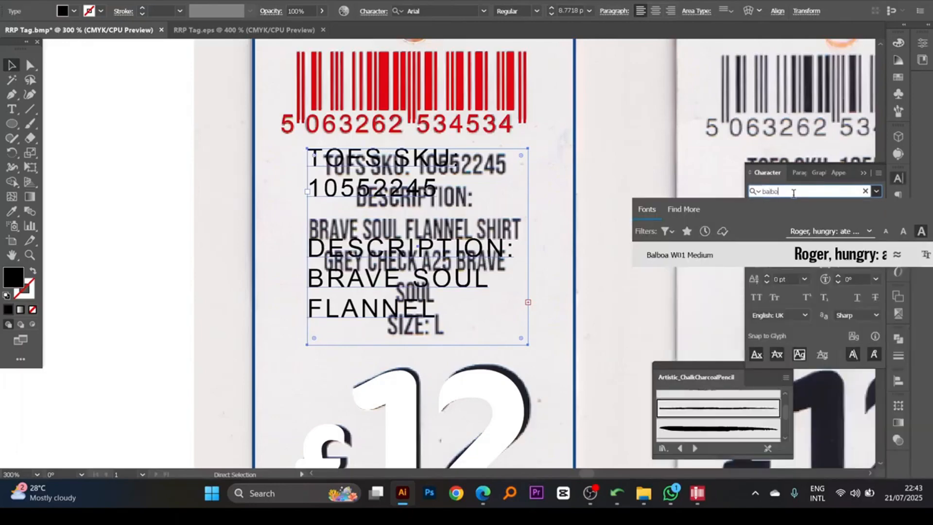
{"action": "left_click", "coordinate": [708, 257]}
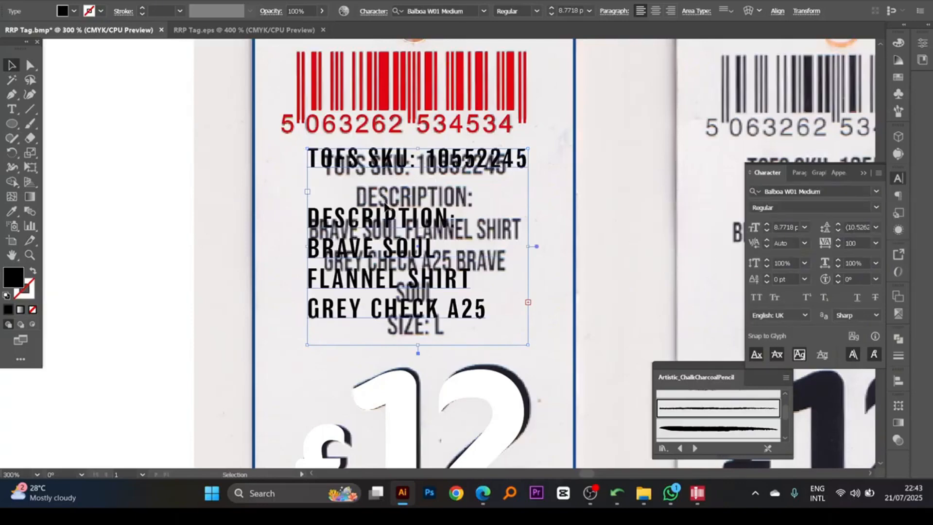
- Remove the blank line above DESCRIPTION: in the back tag's text block
{"action": "key", "text": "space"}
{"action": "left_click_drag", "start_coordinate": [422, 225], "coordinate": [426, 183]}
{"action": "key", "text": "ctrl+space"}
{"action": "left_click", "coordinate": [431, 201], "text": "ctrl"}
{"action": "key", "text": "space"}
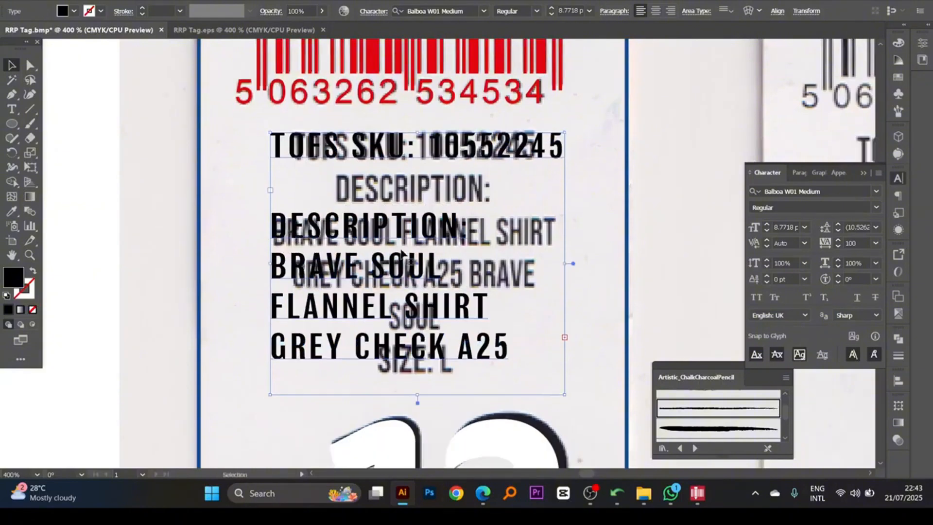
{"action": "double_click", "coordinate": [278, 224]}
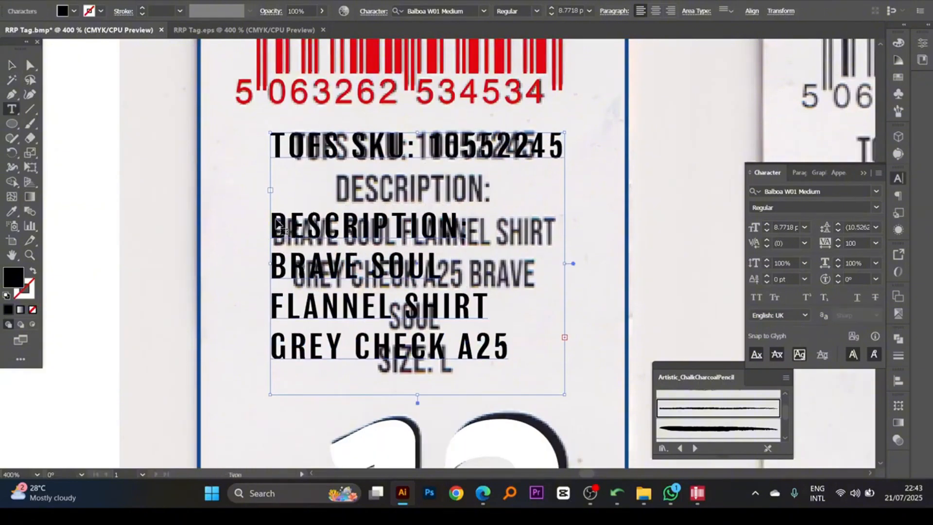
{"action": "key", "text": "BackSpace"}
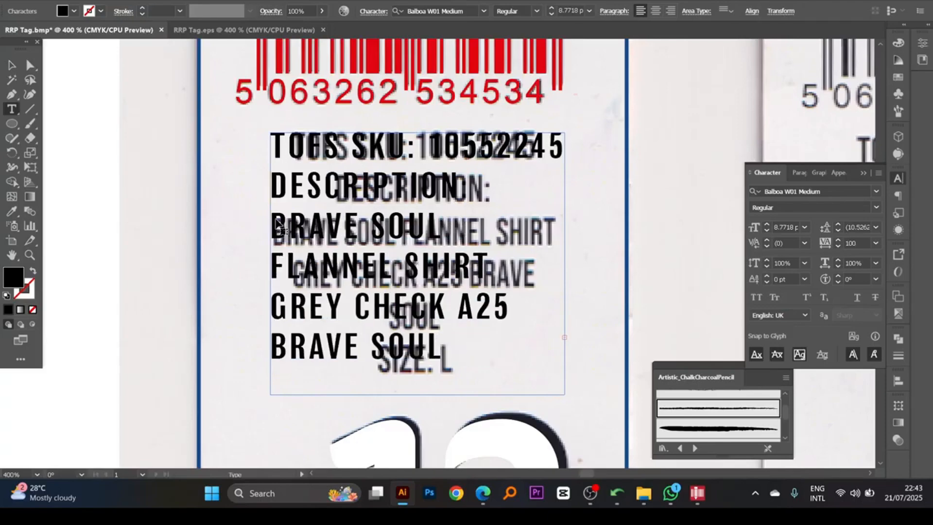
{"action": "key", "text": "Escape"}
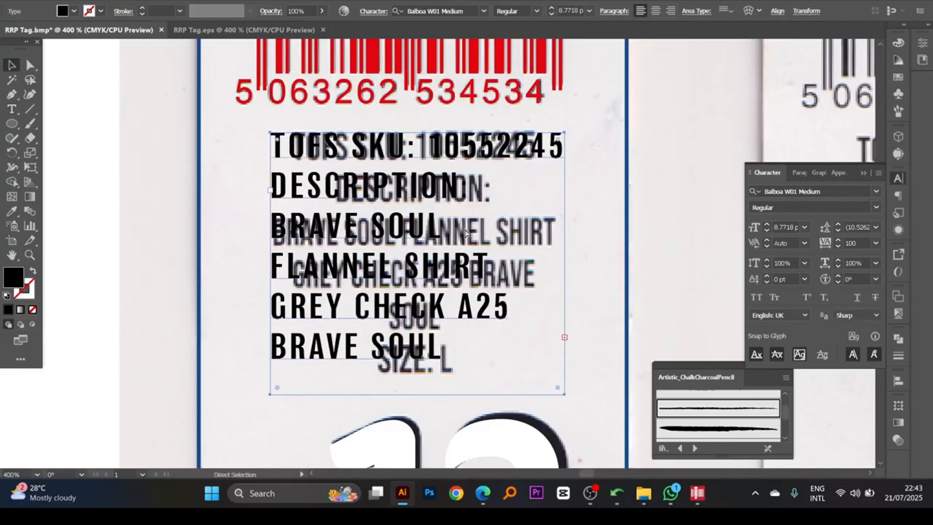
{"action": "scroll", "coordinate": [466, 232], "scroll_direction": "down", "scroll_amount": 1}
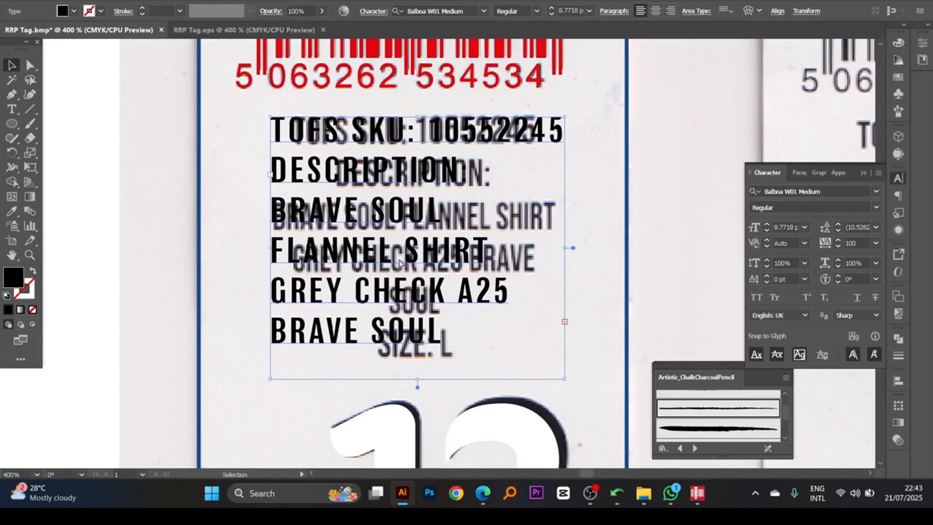
{"action": "scroll", "coordinate": [402, 262], "scroll_direction": "down", "scroll_amount": 1}
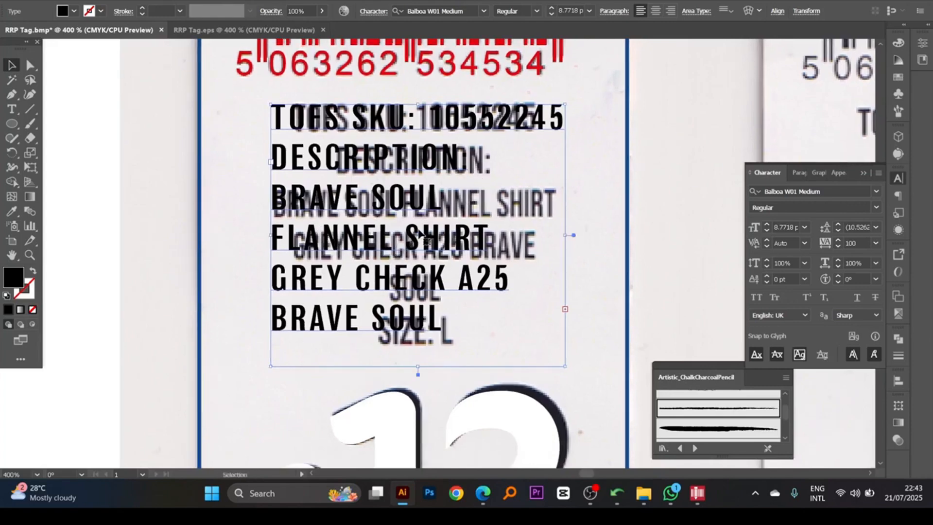
{"action": "key", "text": "Delete"}
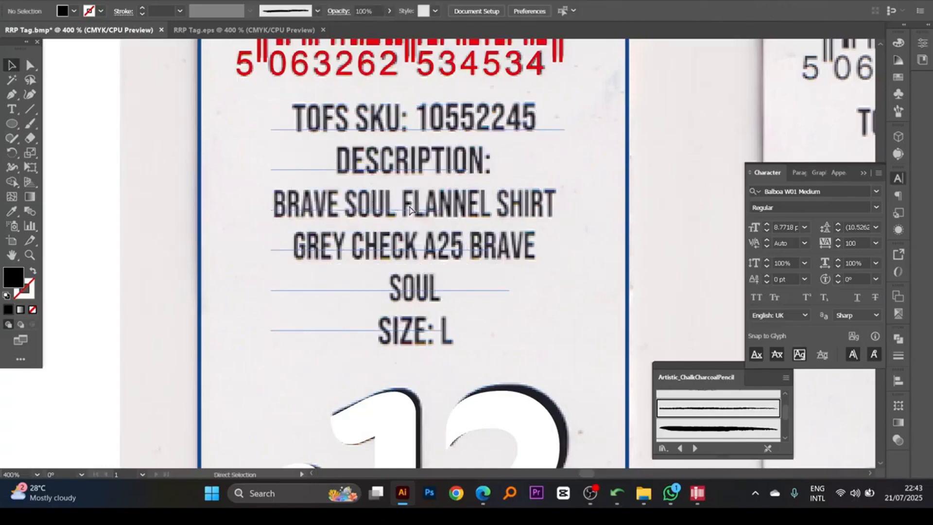
{"action": "key", "text": "ctrl+z"}
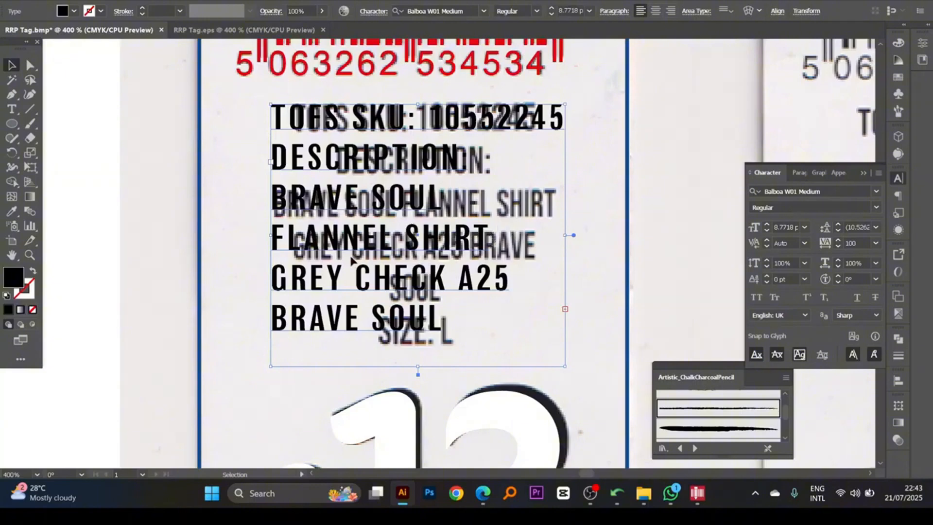
- Replace the line breaks within the description wording with spaces and widen the text area slightly
{"action": "double_click", "coordinate": [275, 242]}
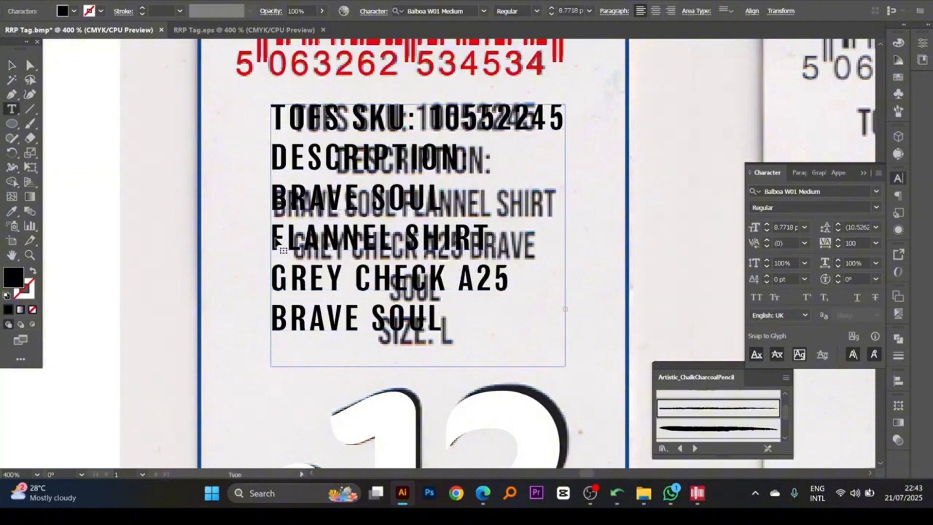
{"action": "key", "text": "BackSpace"}
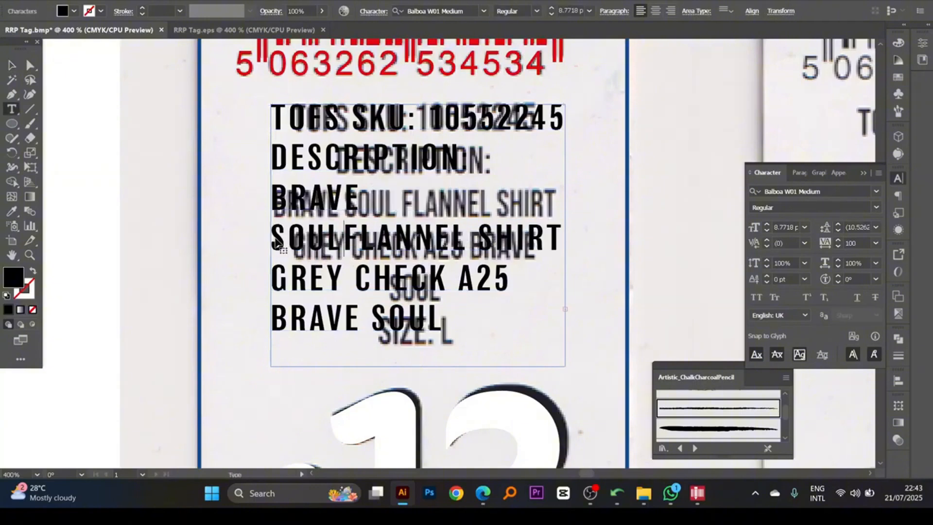
{"action": "key", "text": "Escape"}
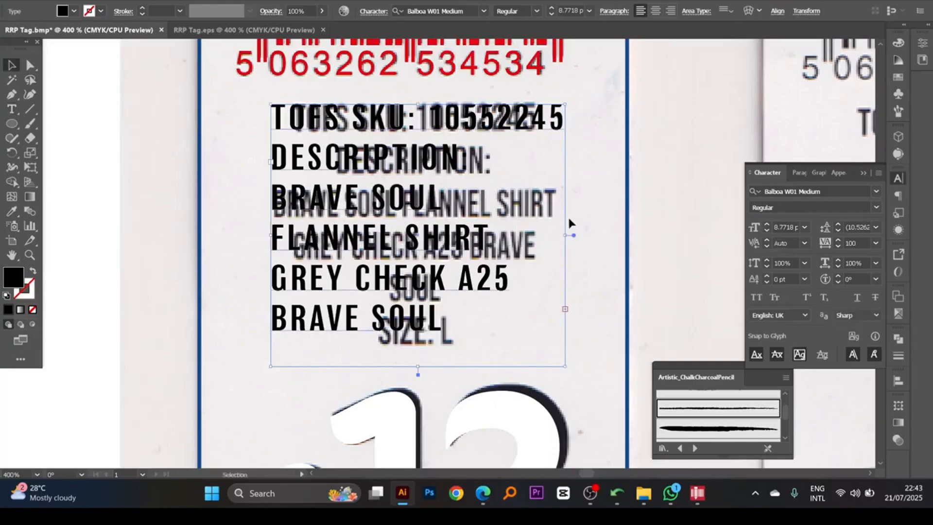
{"action": "left_click_drag", "start_coordinate": [564, 235], "coordinate": [575, 235]}
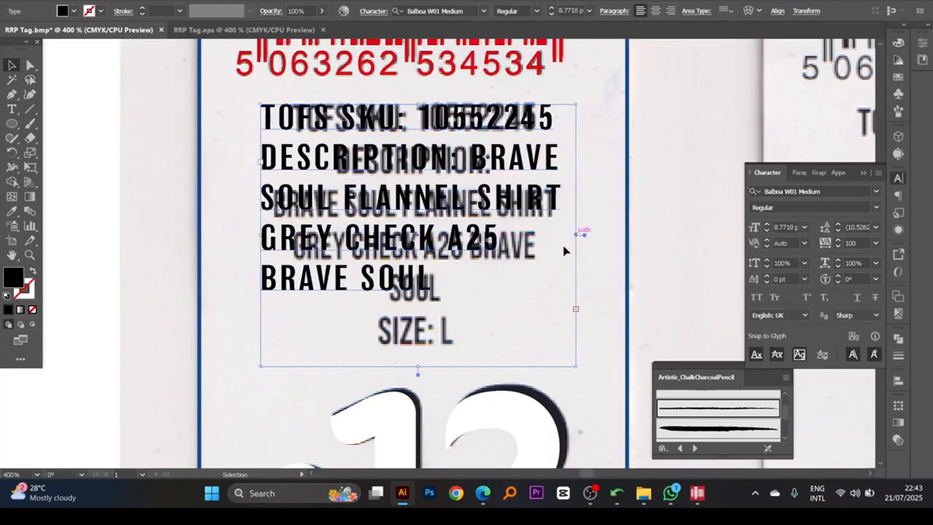
- Centre-align the text block and start a new line after DESCRIPTION:
{"action": "left_click", "coordinate": [655, 11]}
{"action": "scroll", "coordinate": [508, 206], "scroll_direction": "down", "scroll_amount": 1}
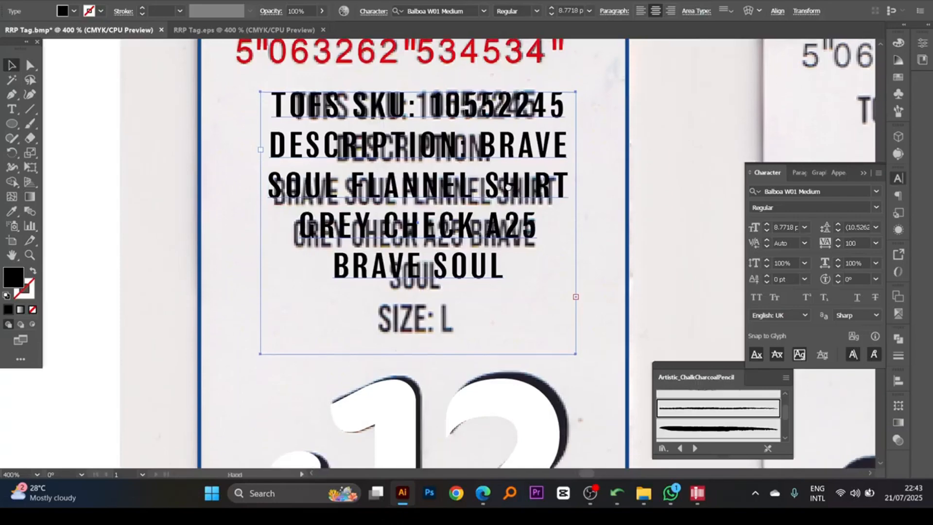
{"action": "double_click", "coordinate": [489, 155]}
{"action": "key", "text": "Return"}
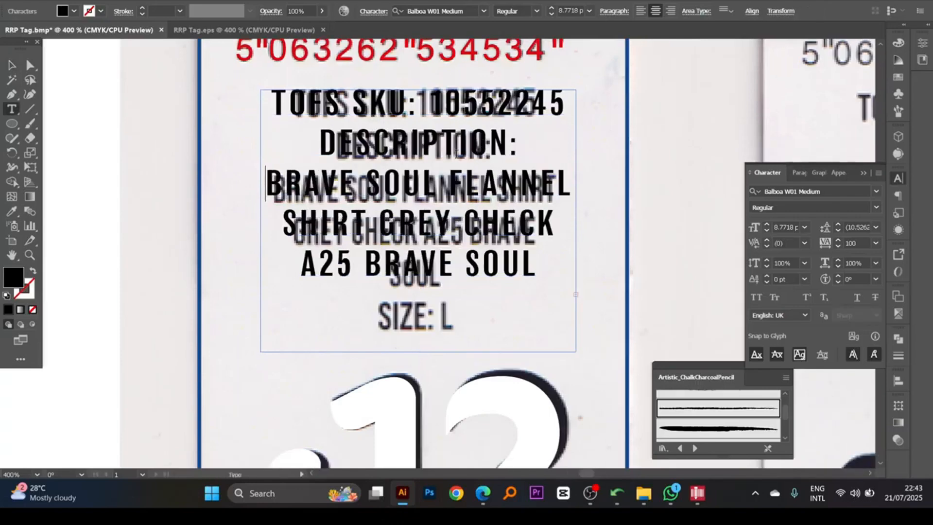
{"action": "key", "text": "Escape"}
{"action": "scroll", "coordinate": [474, 191], "scroll_direction": "down", "scroll_amount": 1}
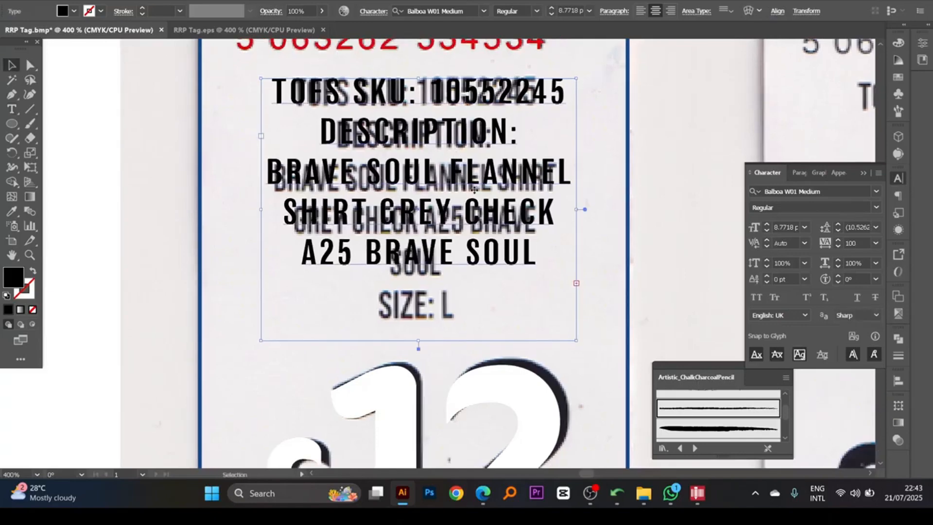
- Set the text block's leading to 11 pt
{"action": "key", "text": "alt+Down"}
{"action": "key", "text": "ctrl+z"}
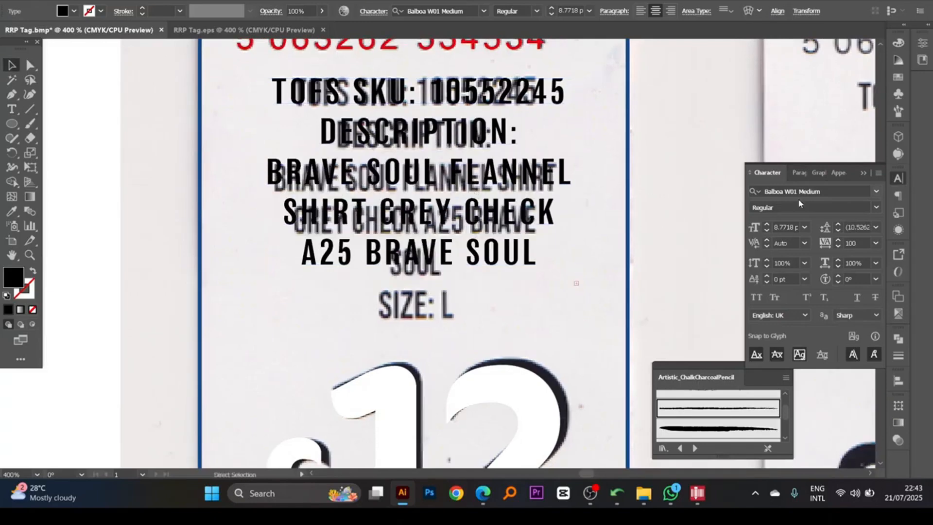
{"action": "left_click", "coordinate": [839, 225]}
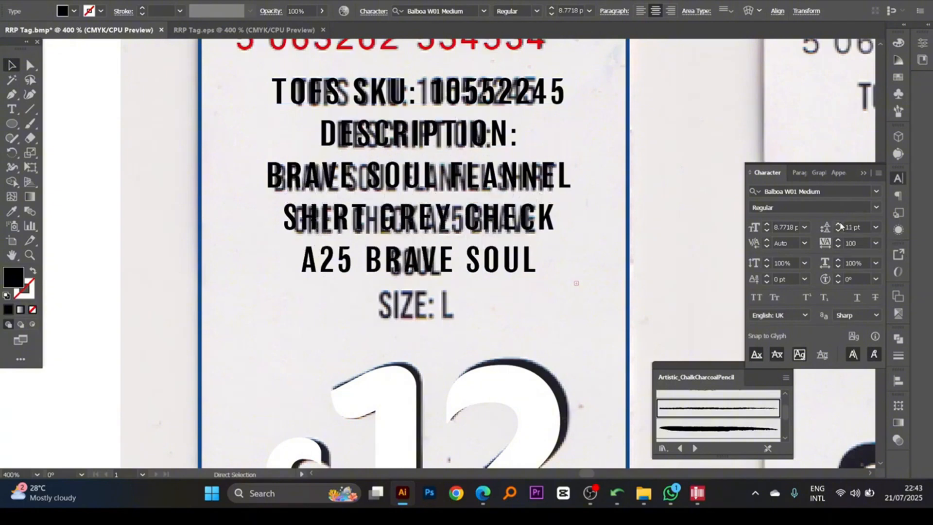
{"action": "left_click", "coordinate": [837, 231]}
- Extend the text area downward over the price and remove the blank line above SIZE: L
{"action": "left_click_drag", "start_coordinate": [497, 233], "coordinate": [493, 210]}
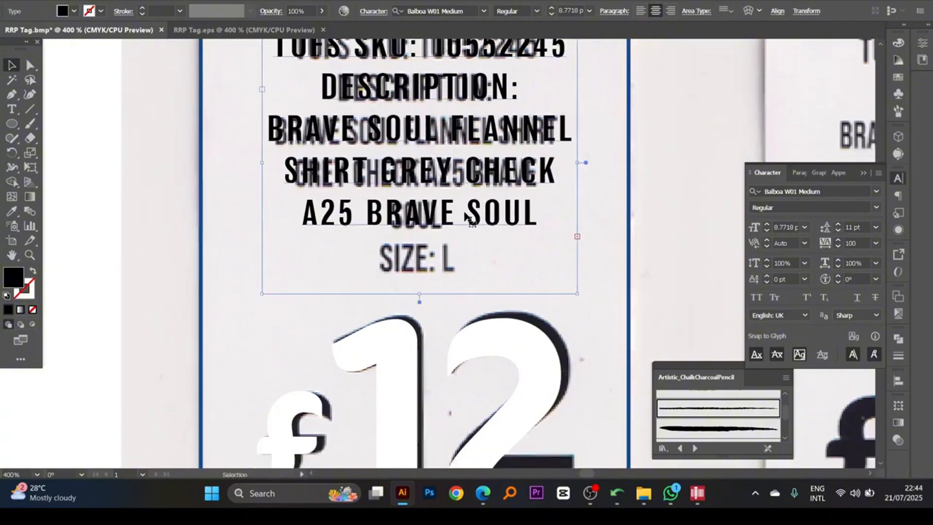
{"action": "left_click_drag", "start_coordinate": [421, 295], "coordinate": [421, 366]}
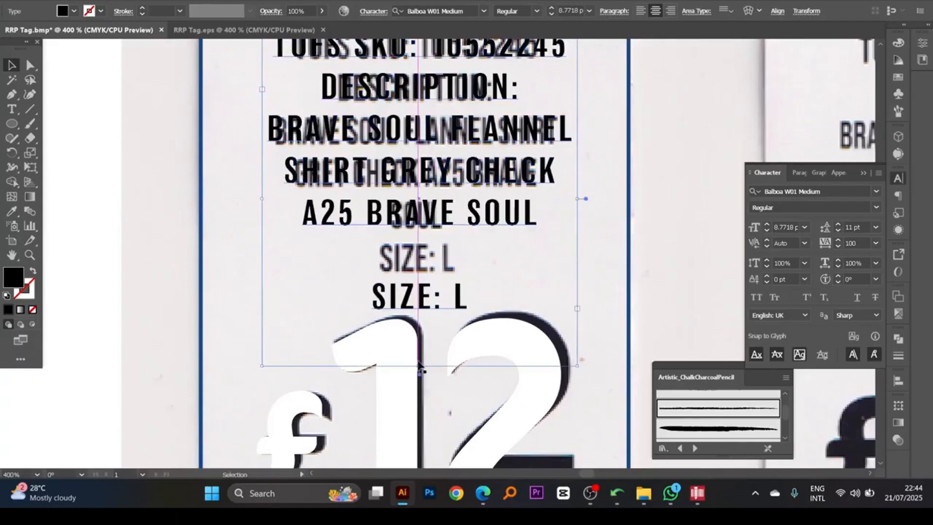
{"action": "double_click", "coordinate": [378, 293]}
{"action": "key", "text": "BackSpace"}
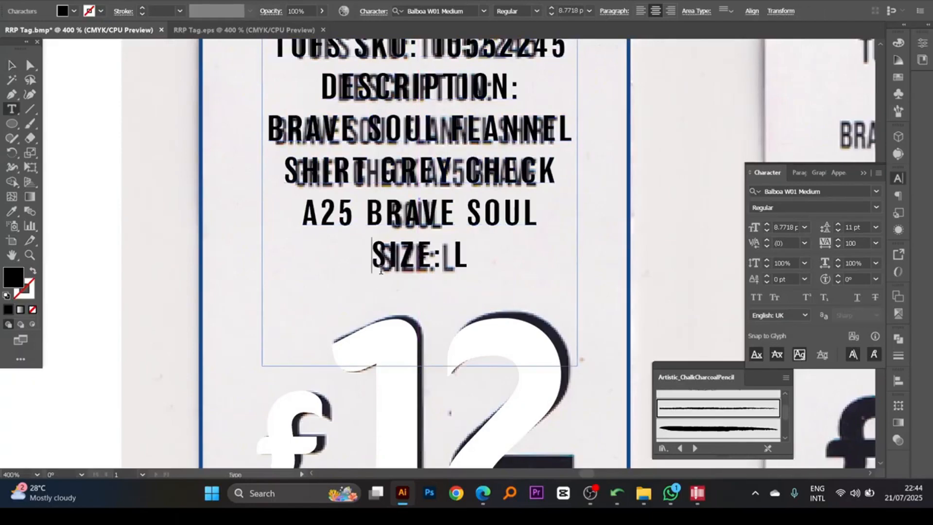
{"action": "key", "text": "Escape"}
{"action": "scroll", "coordinate": [511, 234], "scroll_direction": "up", "scroll_amount": 1}
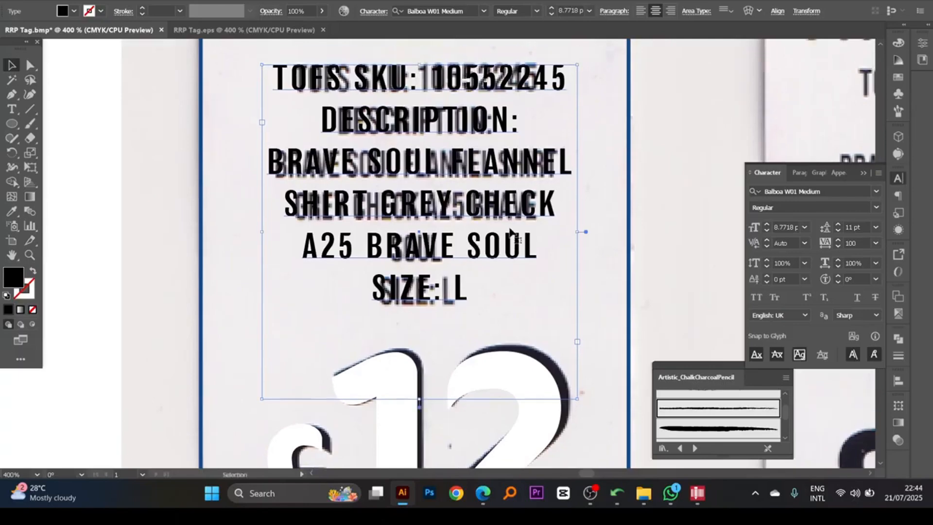
- Cut the text block to uncover the scanned lettering and paste it back in front at the same position
{"action": "scroll", "coordinate": [472, 241], "scroll_direction": "down", "scroll_amount": 1}
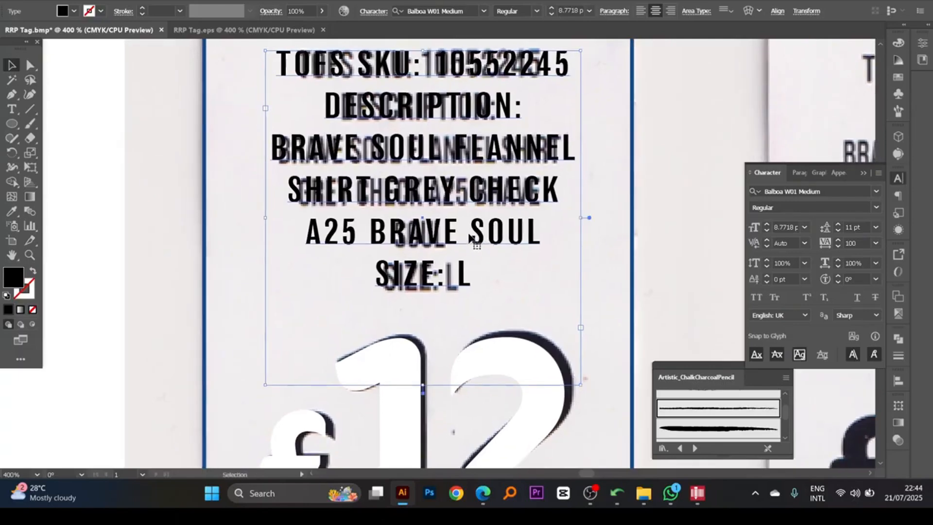
{"action": "key", "text": "a"}
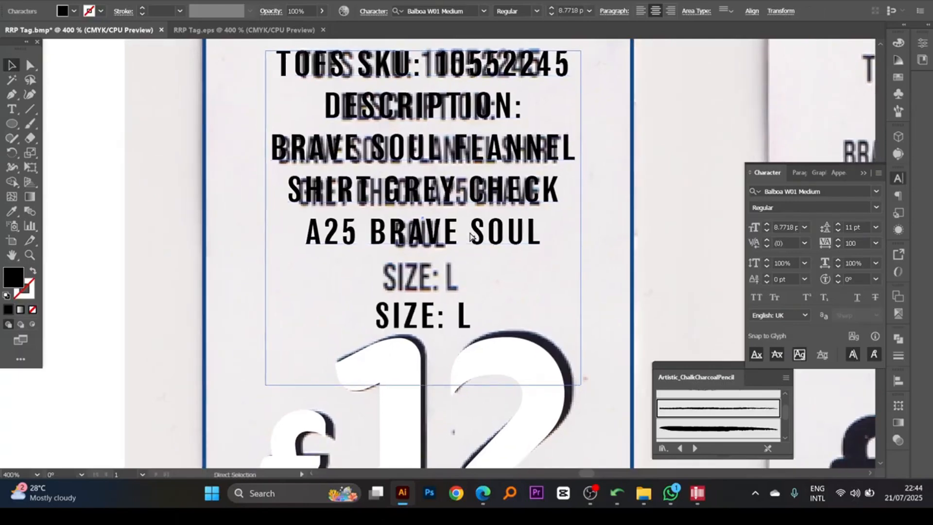
{"action": "left_click", "coordinate": [470, 234]}
{"action": "key", "text": "v"}
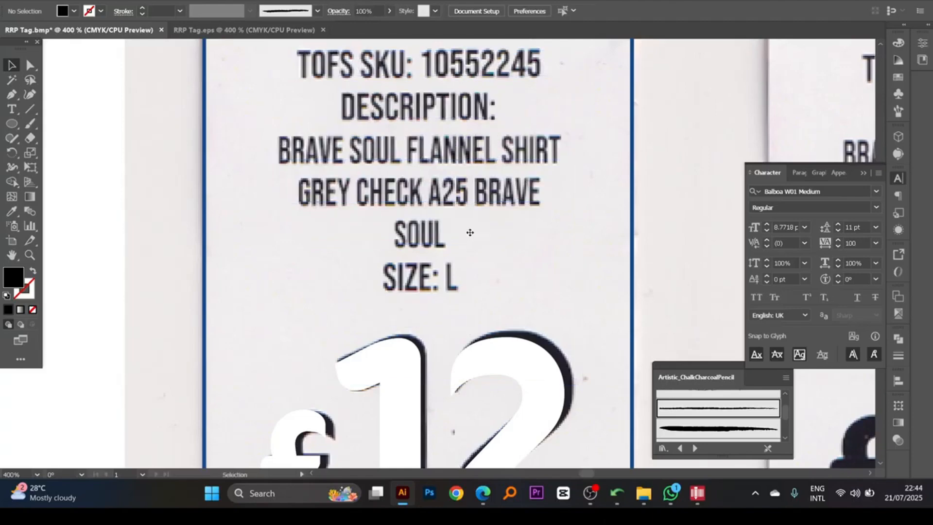
{"action": "key", "text": "ctrl+z"}
{"action": "key", "text": "ctrl+x"}
{"action": "key", "text": "ctrl+f"}
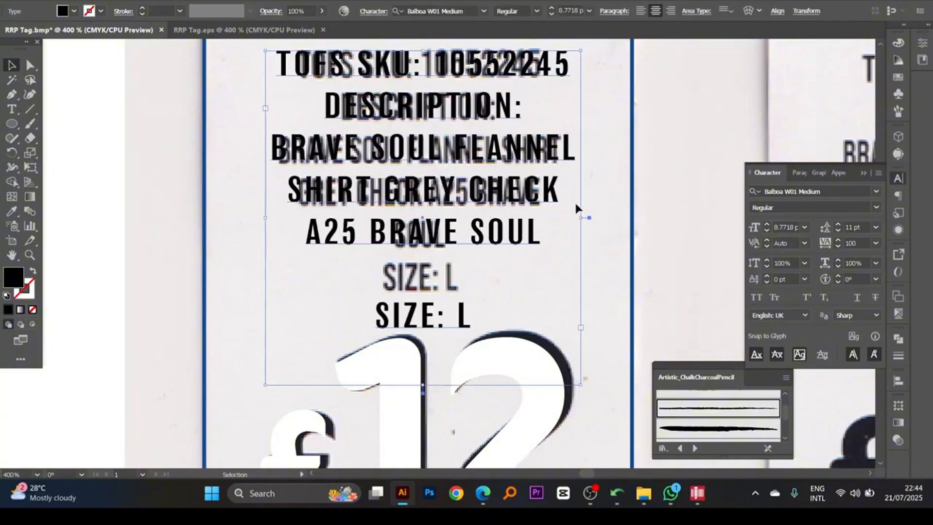
- Widen the text area on both sides and set the text block's font size to 8 pt
{"action": "mouse_move", "coordinate": [580, 217]}
{"action": "left_mouse_down"}
{"action": "mouse_move", "coordinate": [599, 218]}
{"action": "mouse_move", "coordinate": [580, 217]}
{"action": "left_mouse_up"}
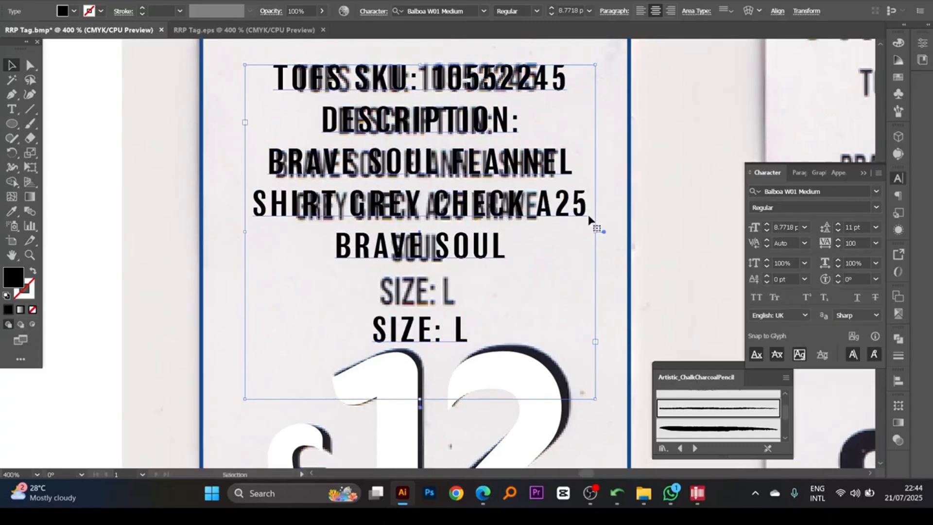
{"action": "key", "text": "v"}
{"action": "left_click", "coordinate": [767, 231]}
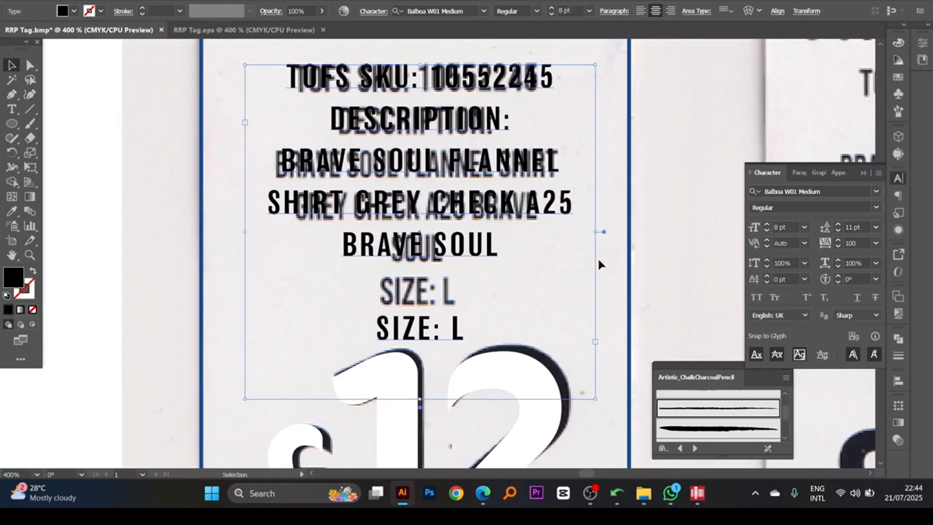
- Widen the text area to about the tag's blue side borders and set the text's horizontal scale to 95%
{"action": "left_click_drag", "start_coordinate": [597, 232], "coordinate": [638, 233]}
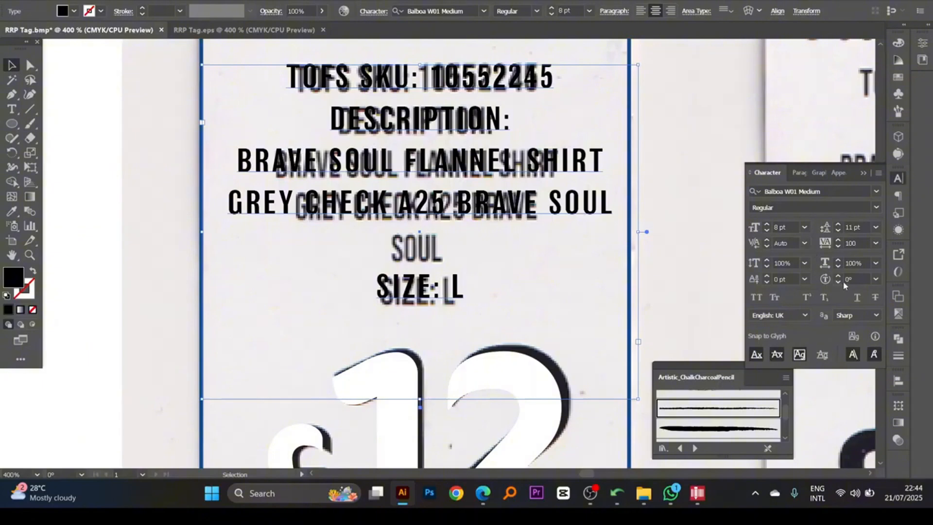
{"action": "left_click", "coordinate": [851, 263]}
{"action": "key", "text": "Return"}
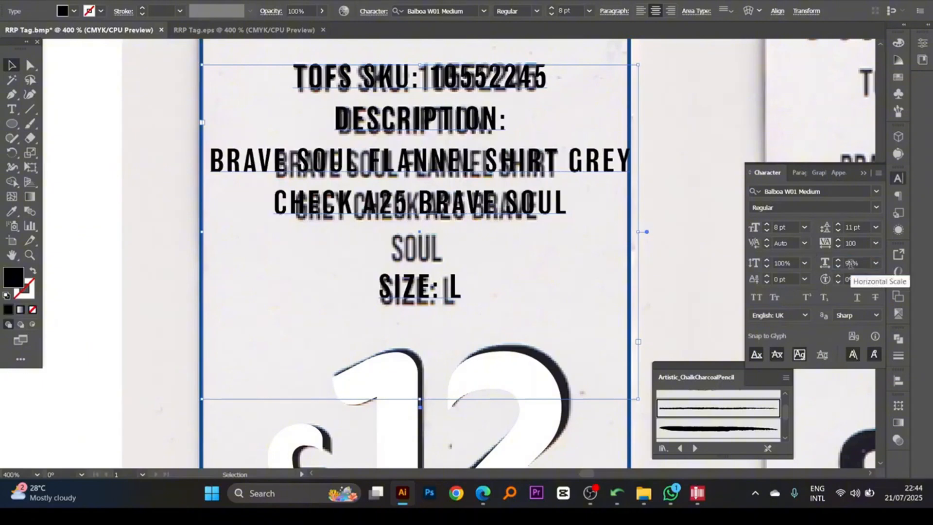
- Break the description into the lines BRAVE SOUL FLANNEL SHIRT, GREY CHECK A25 BRAVE and SOUL
{"action": "double_click", "coordinate": [570, 171]}
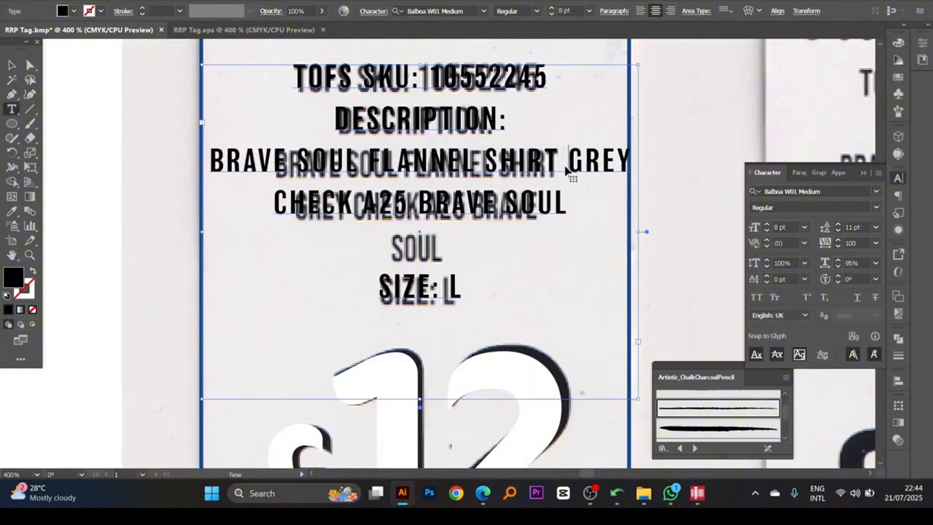
{"action": "key", "text": "BackSpace"}
{"action": "key", "text": "Return"}
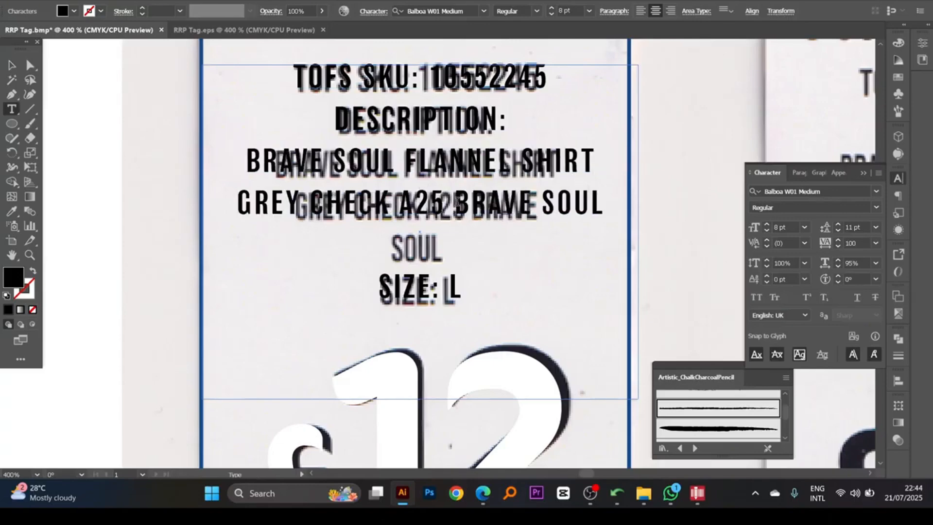
{"action": "key", "text": "BackSpace"}
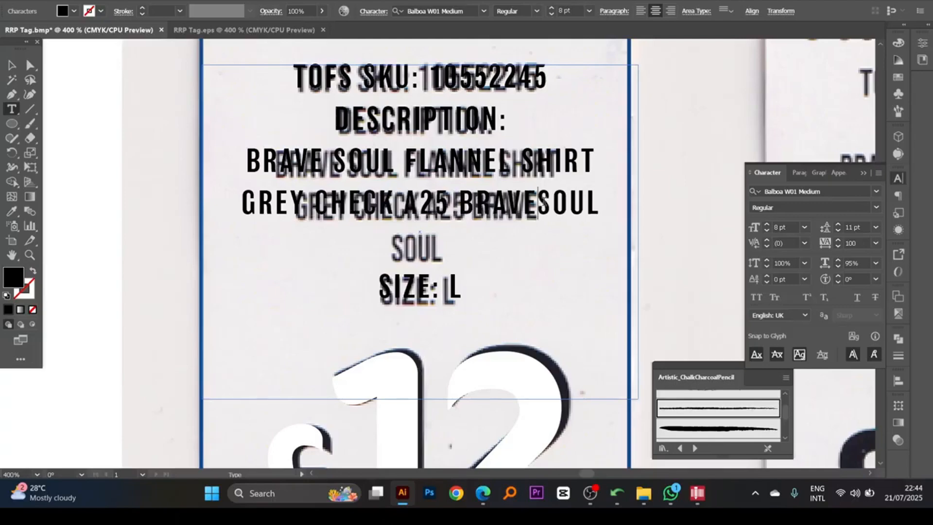
{"action": "key", "text": "Return"}
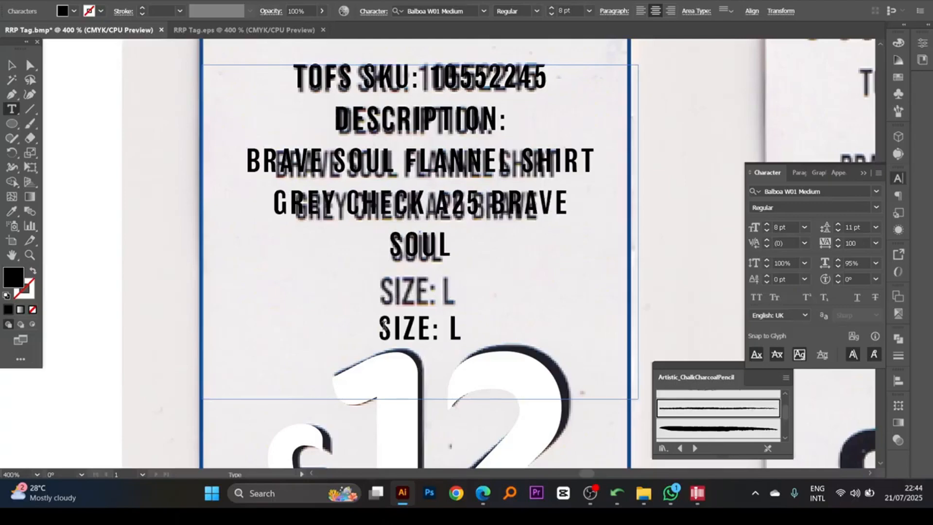
- Remove the blank line above SIZE: L and set the text block's leading to 12 pt
{"action": "left_click", "coordinate": [384, 325]}
{"action": "key", "text": "BackSpace"}
{"action": "key", "text": "Escape"}
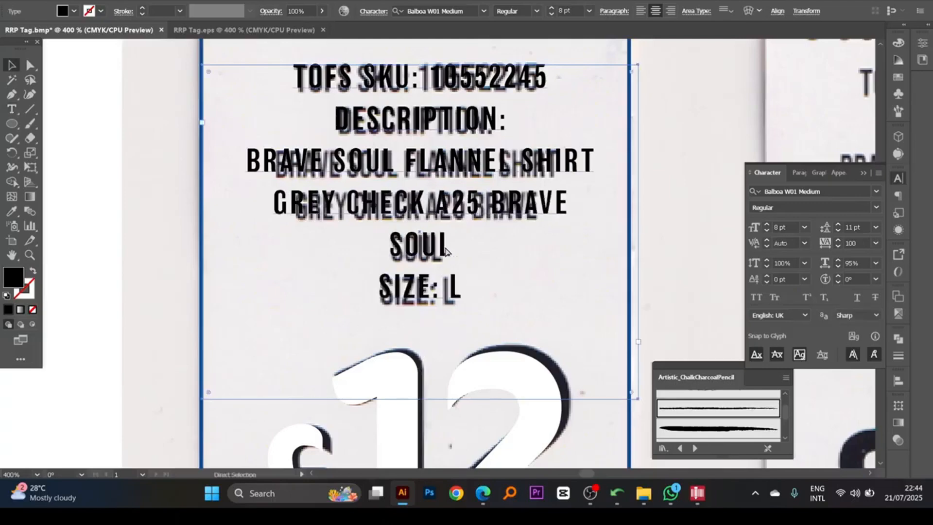
{"action": "scroll", "coordinate": [448, 250], "scroll_direction": "up", "scroll_amount": 1}
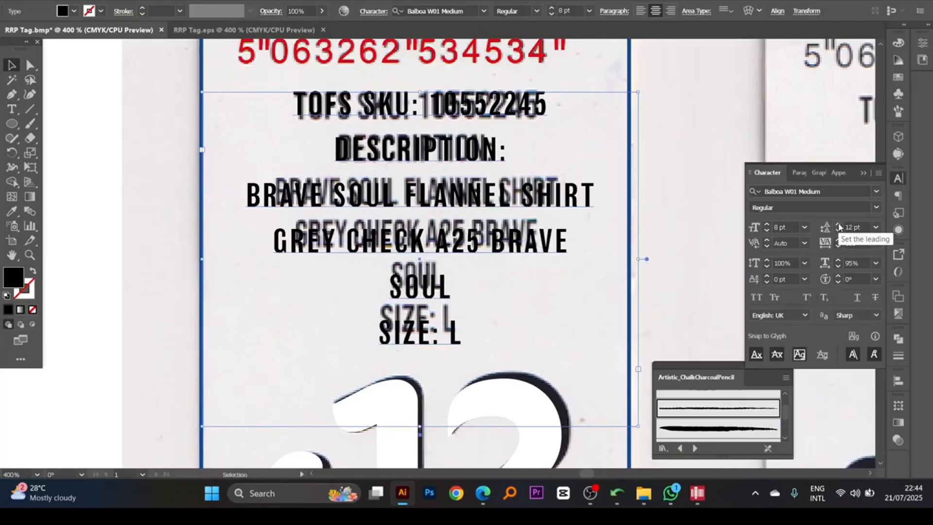
- Compare the text's letter height with the scan and set the description block's font size to 9 pt
{"action": "scroll", "coordinate": [428, 287], "scroll_direction": "down", "scroll_amount": 1}
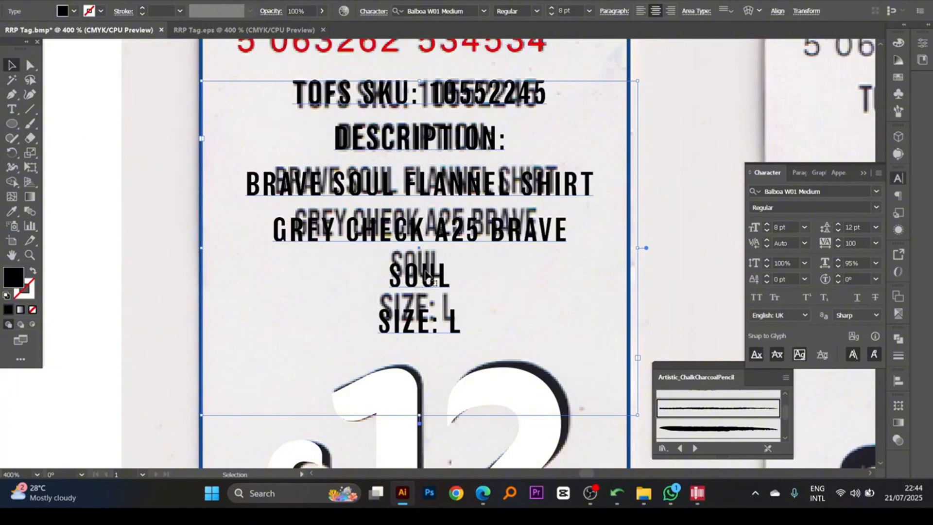
{"action": "key", "text": "ctrl+space"}
{"action": "left_click_drag", "start_coordinate": [351, 55], "coordinate": [462, 164]}
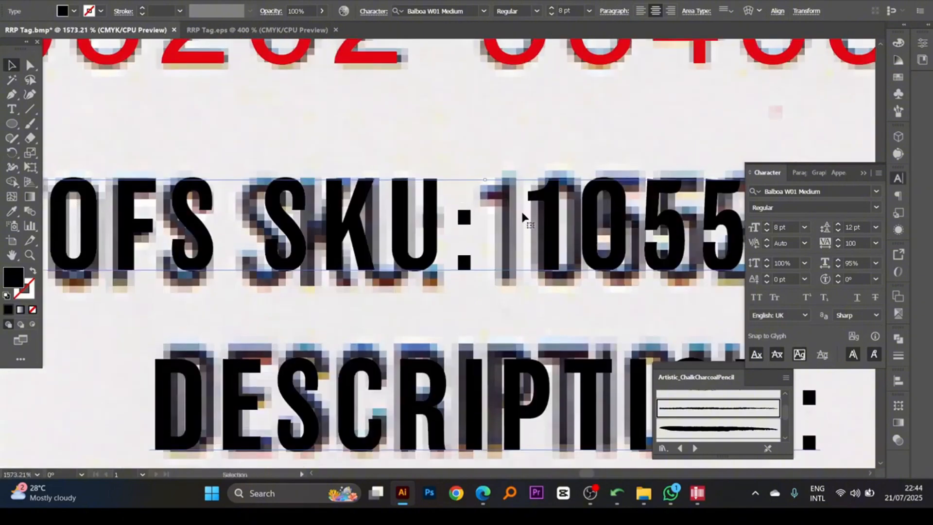
{"action": "left_click", "coordinate": [767, 225]}
{"action": "key", "text": "ctrl+alt+space"}
{"action": "left_click", "coordinate": [469, 274], "text": "ctrl+alt"}
{"action": "left_click", "coordinate": [469, 275], "text": "ctrl+alt"}
{"action": "left_click", "coordinate": [468, 275], "text": "ctrl+alt"}
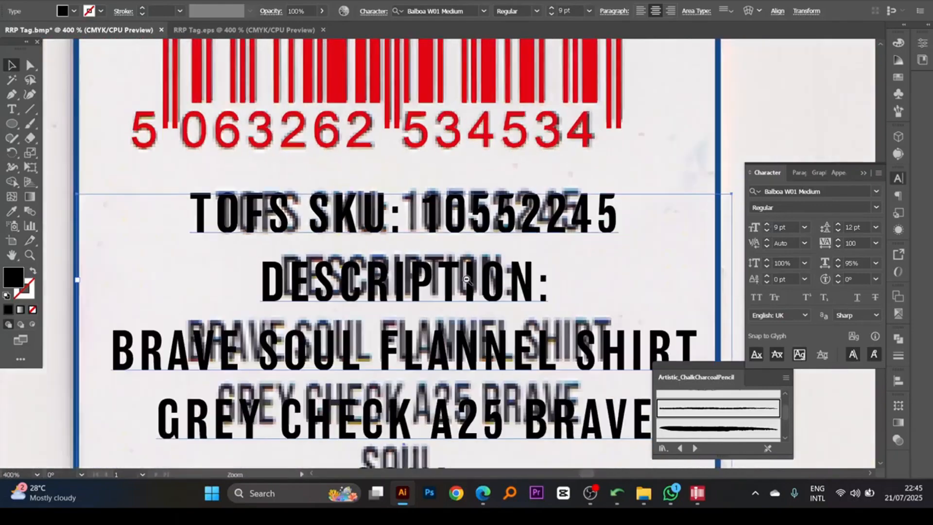
{"action": "left_click", "coordinate": [468, 276], "text": "ctrl+alt"}
{"action": "key", "text": "space"}
{"action": "left_click_drag", "start_coordinate": [470, 296], "coordinate": [464, 221]}
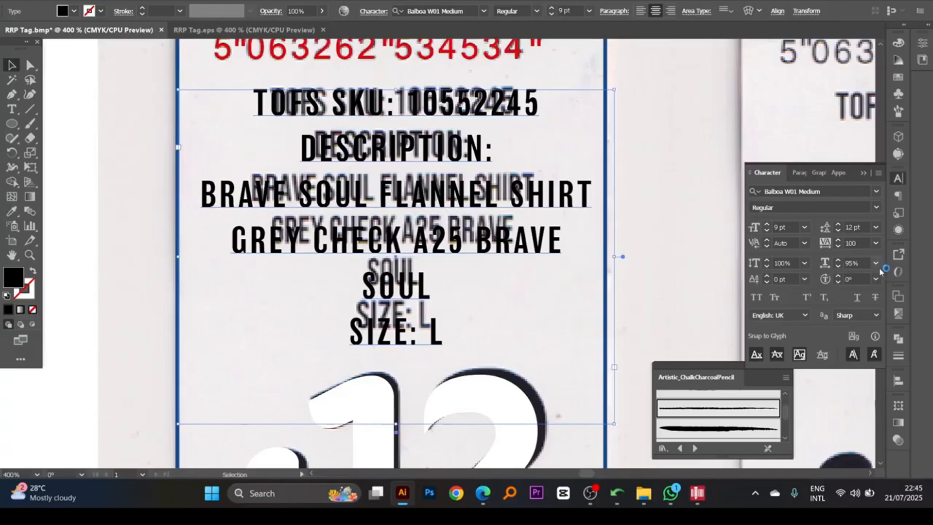
- Reduce the description block's horizontal scale to 76% to fit the scanned lettering
{"action": "double_click", "coordinate": [855, 263]}
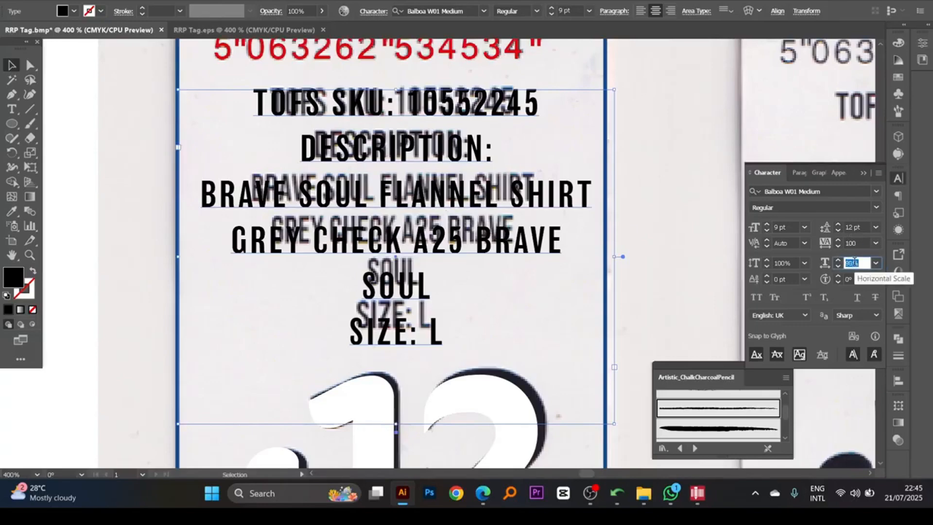
{"action": "key", "text": "Down"}
{"action": "key", "text": "Down"}
{"action": "key", "text": "Down"}
{"action": "key", "text": "Down"}
{"action": "key", "text": "Down"}
{"action": "key", "text": "Down"}
{"action": "key", "text": "Down"}
{"action": "key", "text": "Down"}
{"action": "key", "text": "Down"}
{"action": "key", "text": "Down"}
{"action": "key", "text": "Down"}
{"action": "key", "text": "Down"}
{"action": "key", "text": "Down"}
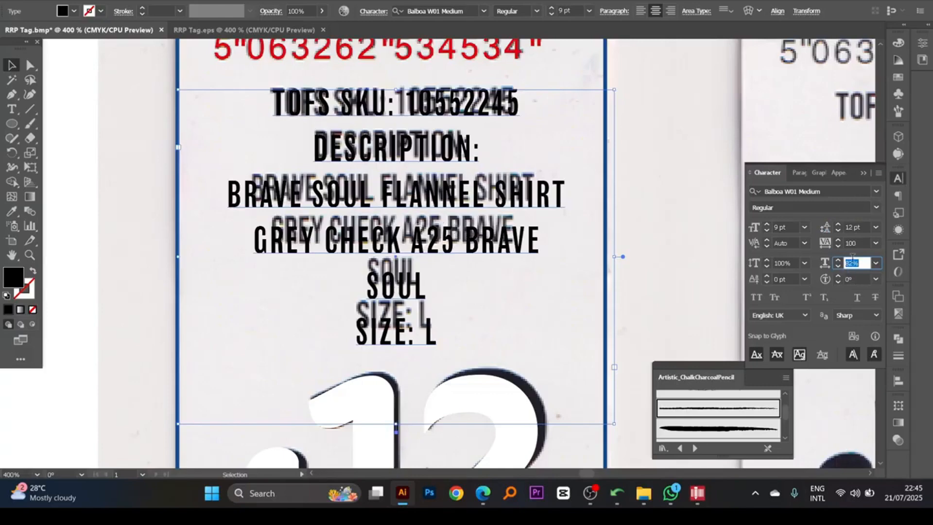
{"action": "key", "text": "Down"}
{"action": "key", "text": "Down"}
{"action": "key", "text": "Down"}
{"action": "key", "text": "Down"}
{"action": "key", "text": "Down"}
{"action": "key", "text": "Down"}
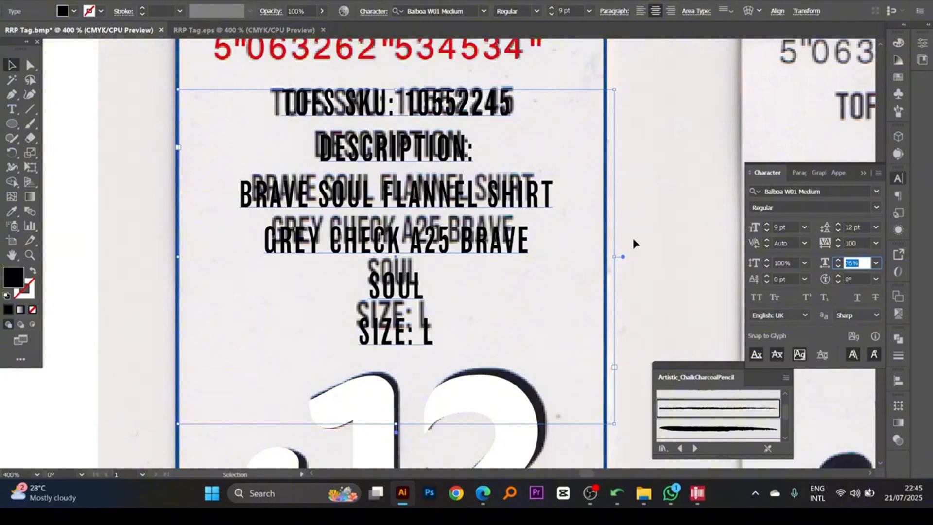
{"action": "key", "text": "Return"}
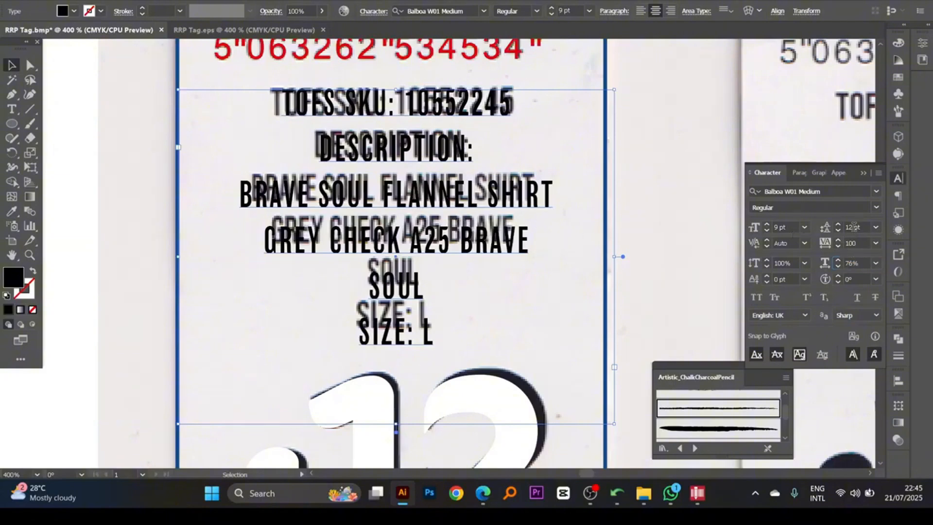
- Set the description block's leading to 11 pt and shorten its text area from below, closer to the SIZE: L line
{"action": "left_click", "coordinate": [854, 226]}
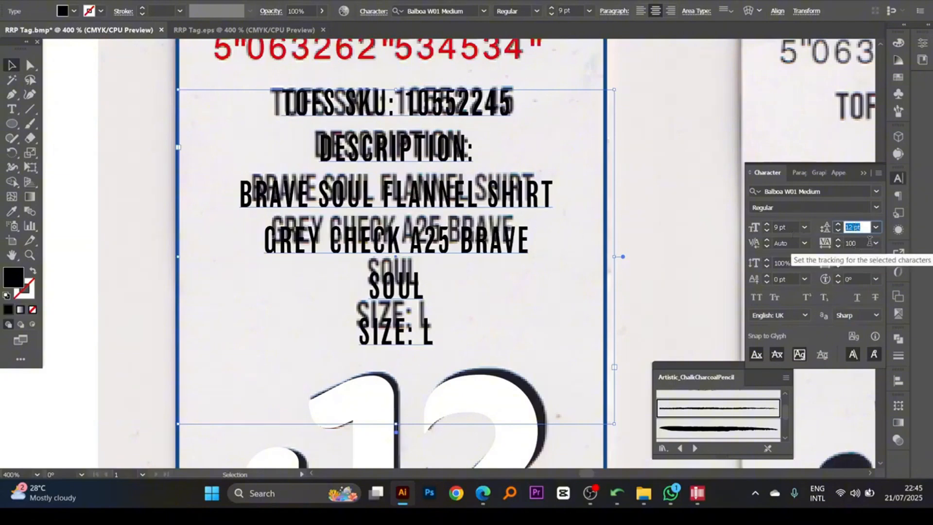
{"action": "left_click", "coordinate": [837, 231]}
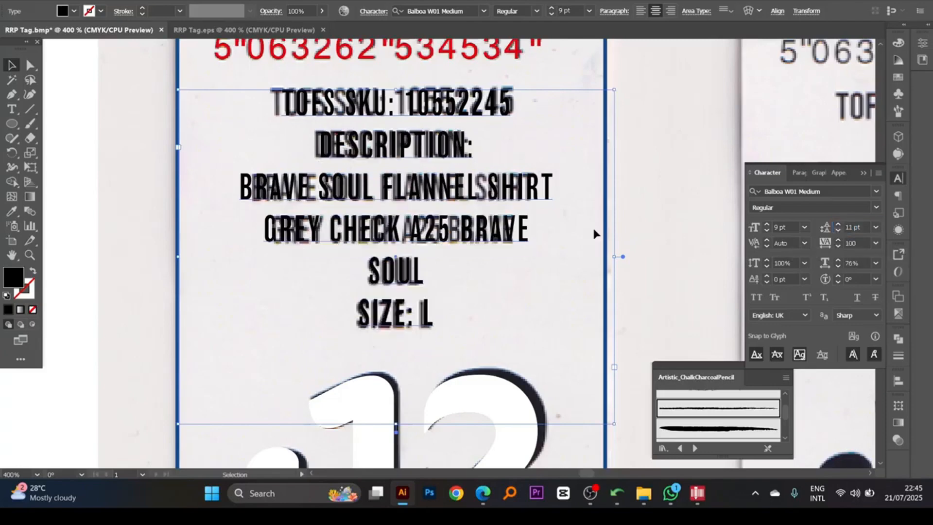
{"action": "left_click", "coordinate": [516, 284]}
{"action": "left_click", "coordinate": [491, 192]}
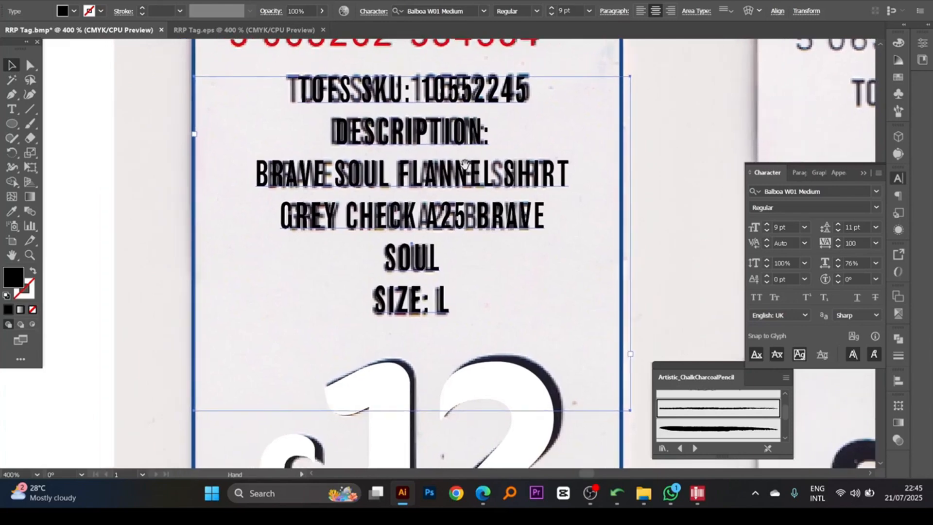
{"action": "key", "text": "ctrl+minus"}
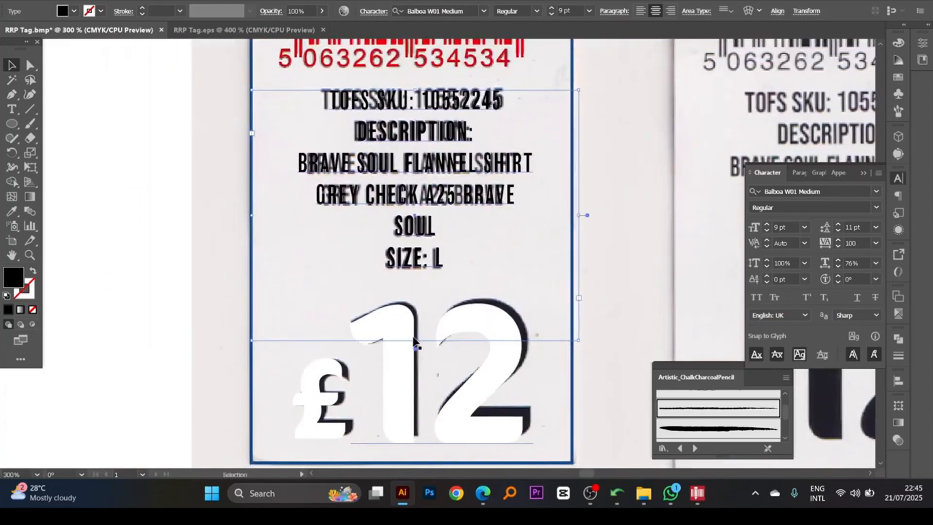
{"action": "left_click", "coordinate": [414, 338]}
{"action": "left_click", "coordinate": [415, 341]}
{"action": "left_click_drag", "start_coordinate": [414, 340], "coordinate": [421, 275]}
- Select all of the back tag's vector artwork and move it off the scan onto the empty canvas beside the artboard
{"action": "key", "text": "ctrl+minus"}
{"action": "key", "text": "ctrl+minus"}
{"action": "left_click_drag", "start_coordinate": [442, 318], "coordinate": [467, 307]}
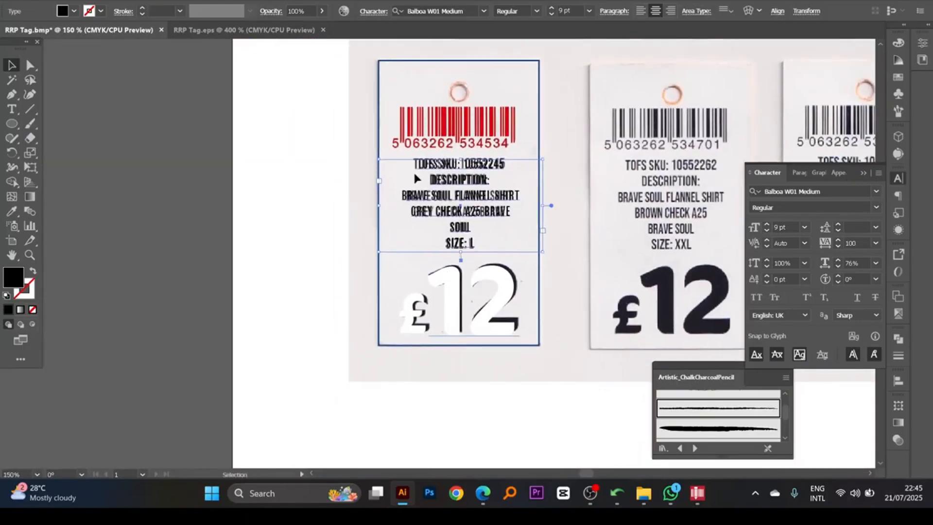
{"action": "left_click_drag", "start_coordinate": [364, 71], "coordinate": [566, 351]}
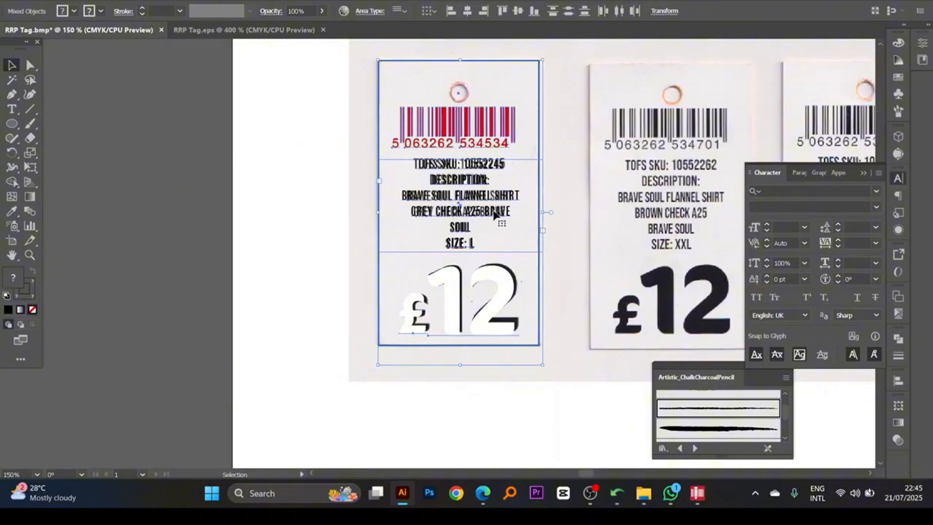
{"action": "left_click_drag", "start_coordinate": [494, 214], "coordinate": [256, 199]}
{"action": "left_click", "coordinate": [310, 168]}
- Fill the barcode group with its digits and the £12 price with black, K 100%
{"action": "left_click", "coordinate": [255, 132]}
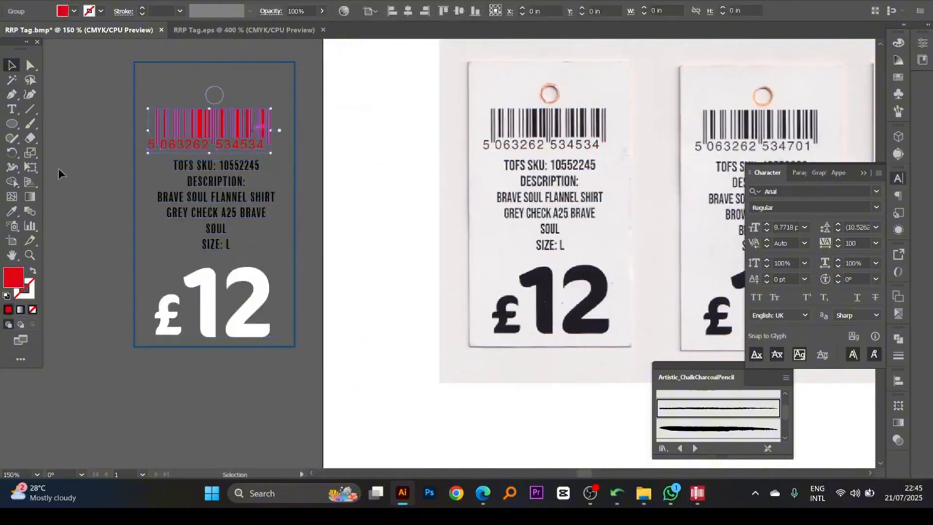
{"action": "left_click", "coordinate": [897, 44]}
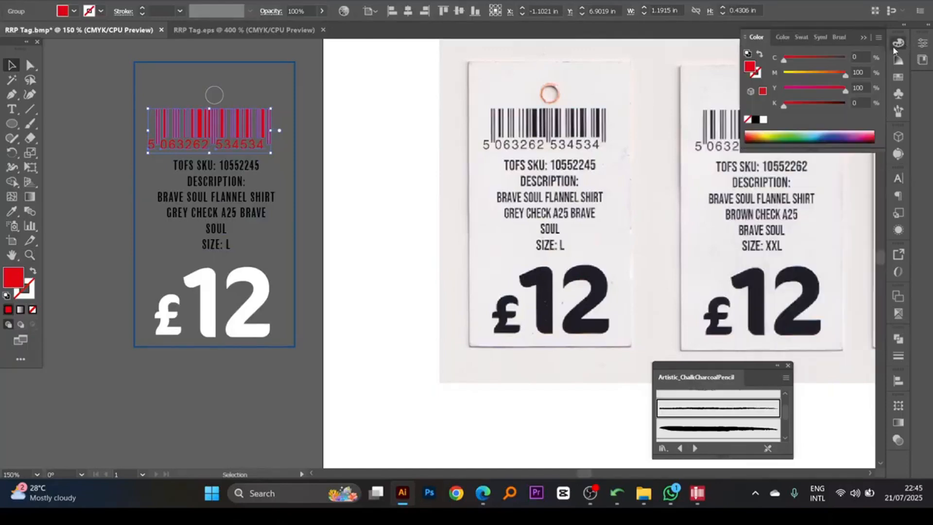
{"action": "left_click", "coordinate": [755, 121]}
{"action": "left_click_drag", "start_coordinate": [368, 221], "coordinate": [418, 243]}
{"action": "left_click", "coordinate": [345, 237]}
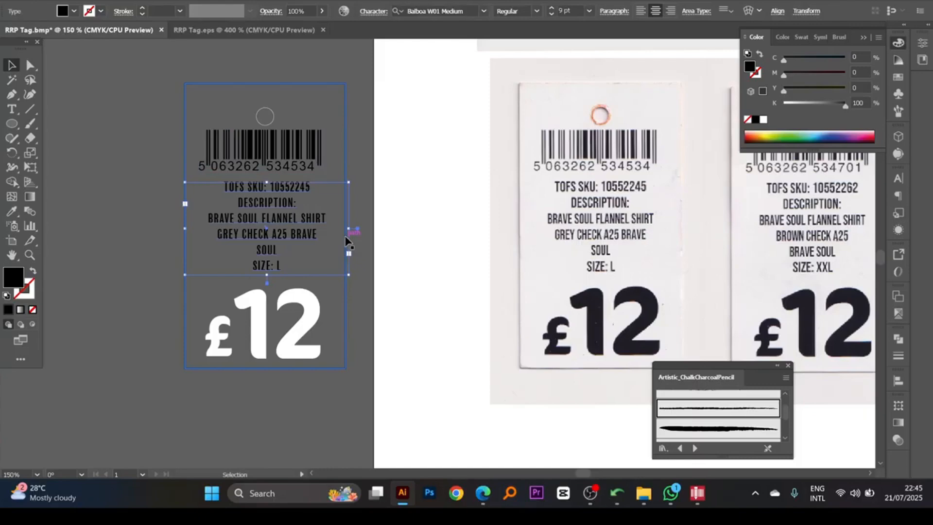
{"action": "left_click", "coordinate": [300, 318]}
{"action": "left_click", "coordinate": [755, 119]}
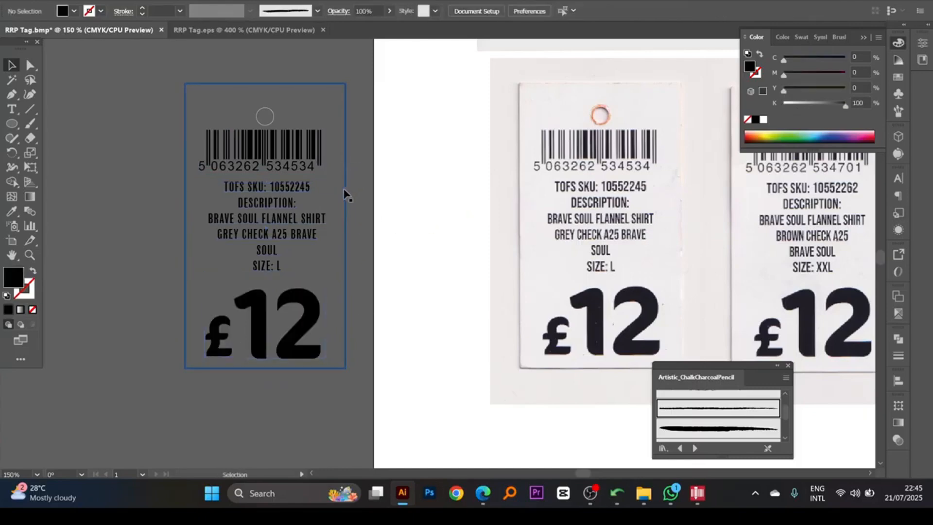
- Narrow the description's text area to inside the tag's borders and give the tag rectangle a white fill without stroke
{"action": "left_click", "coordinate": [345, 235]}
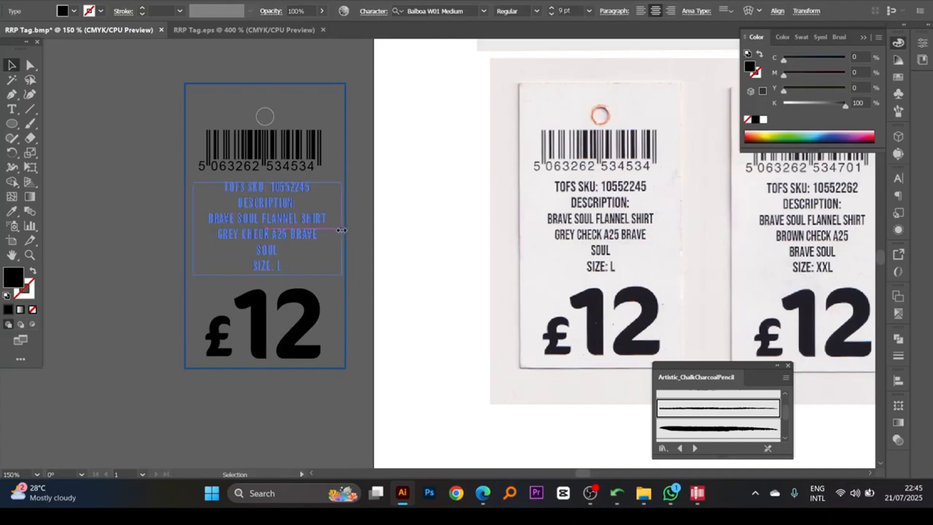
{"action": "left_click", "coordinate": [333, 235]}
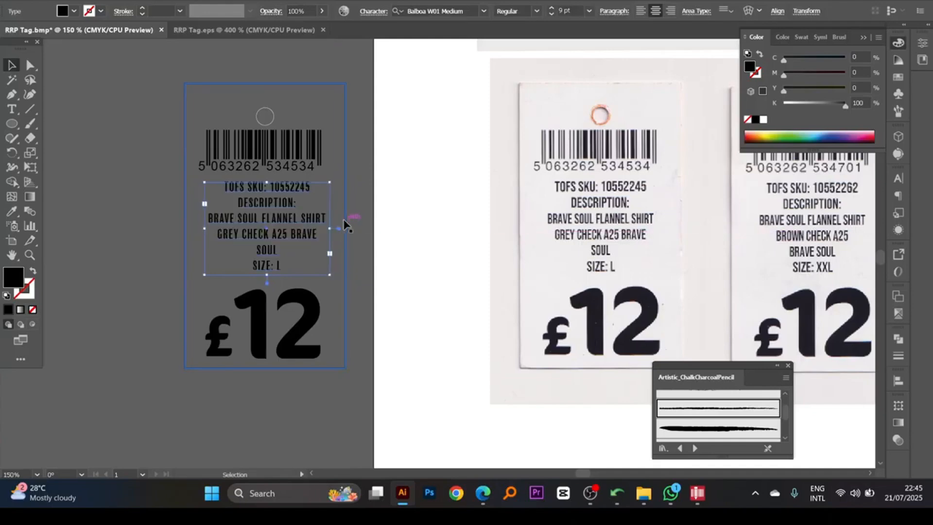
{"action": "left_click", "coordinate": [33, 270]}
{"action": "left_click", "coordinate": [763, 120]}
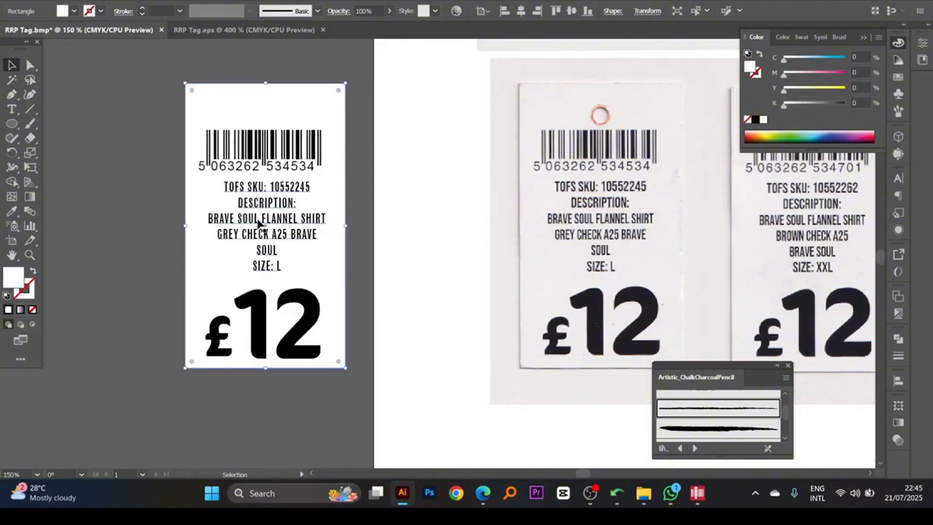
{"action": "scroll", "coordinate": [279, 133], "scroll_direction": "up", "scroll_amount": 1}
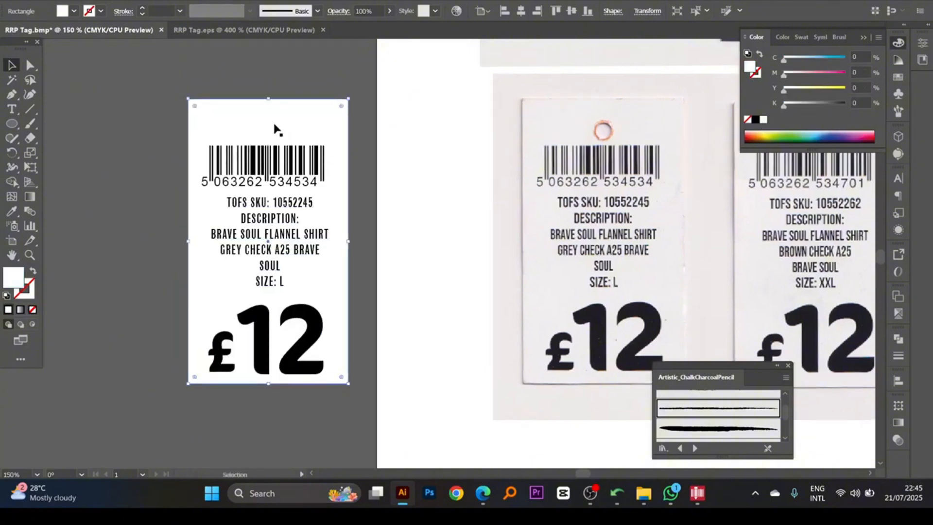
- Set the stroke of the hole circle at the head of the back tag to black
{"action": "left_click", "coordinate": [272, 123]}
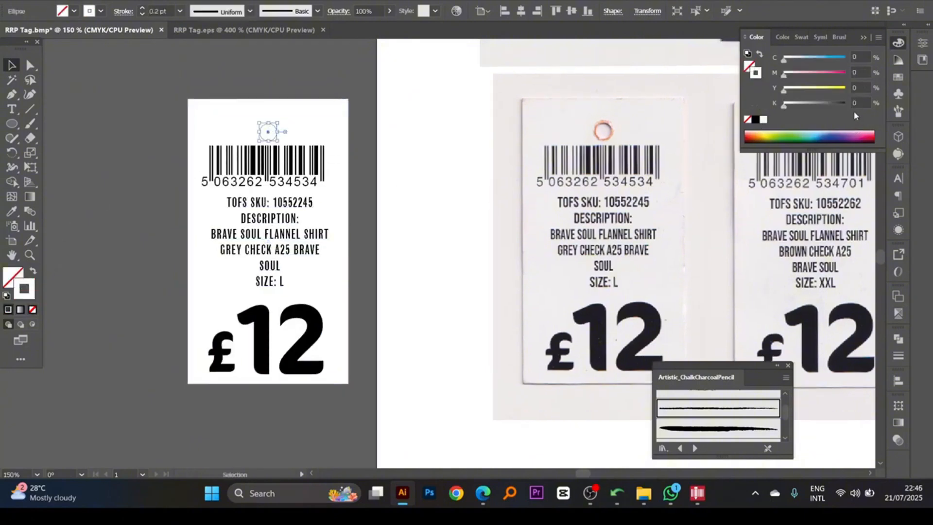
{"action": "left_click", "coordinate": [755, 120]}
{"action": "left_click", "coordinate": [406, 188]}
{"action": "left_click_drag", "start_coordinate": [412, 193], "coordinate": [412, 232]}
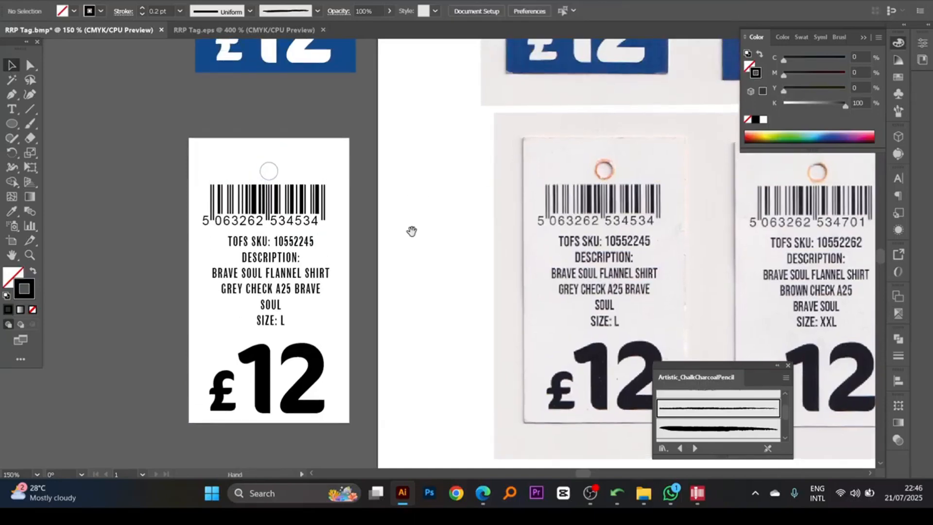
- Review the front and back vector tags together, and inspect the back tag beside its scan
{"action": "key", "text": "ctrl+minus"}
{"action": "key", "text": "ctrl+minus"}
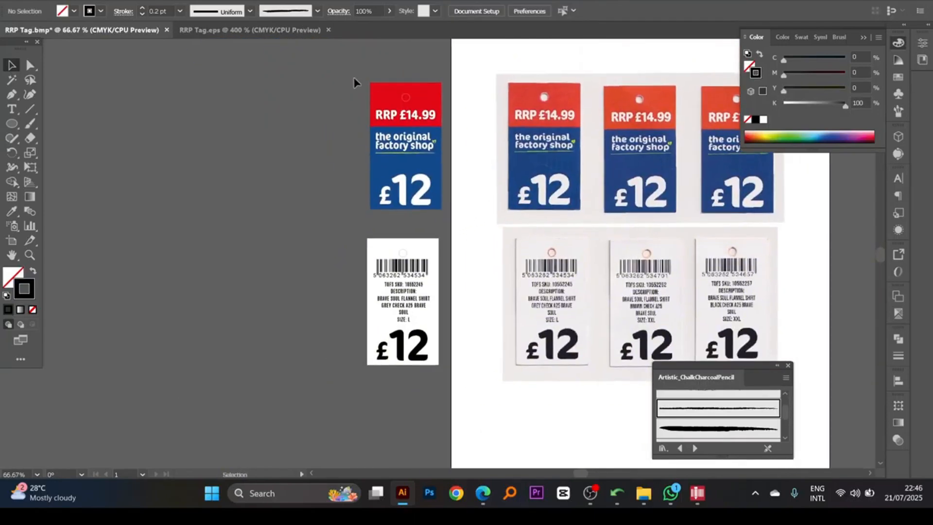
{"action": "left_click_drag", "start_coordinate": [356, 82], "coordinate": [463, 225]}
{"action": "left_click_drag", "start_coordinate": [334, 238], "coordinate": [441, 366]}
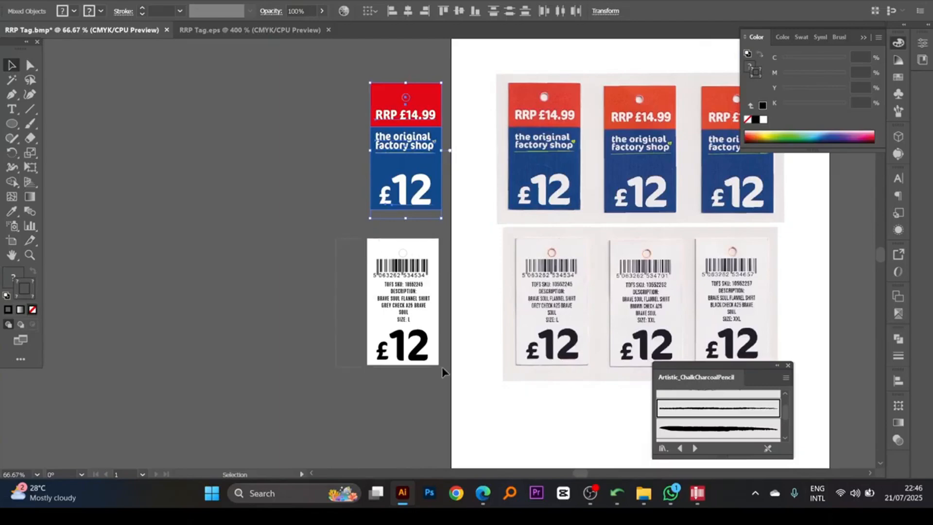
{"action": "left_click_drag", "start_coordinate": [414, 309], "coordinate": [420, 286]}
{"action": "left_click", "coordinate": [443, 284], "text": "ctrl"}
{"action": "left_click", "coordinate": [442, 284], "text": "ctrl"}
{"action": "left_click_drag", "start_coordinate": [516, 263], "coordinate": [295, 224]}
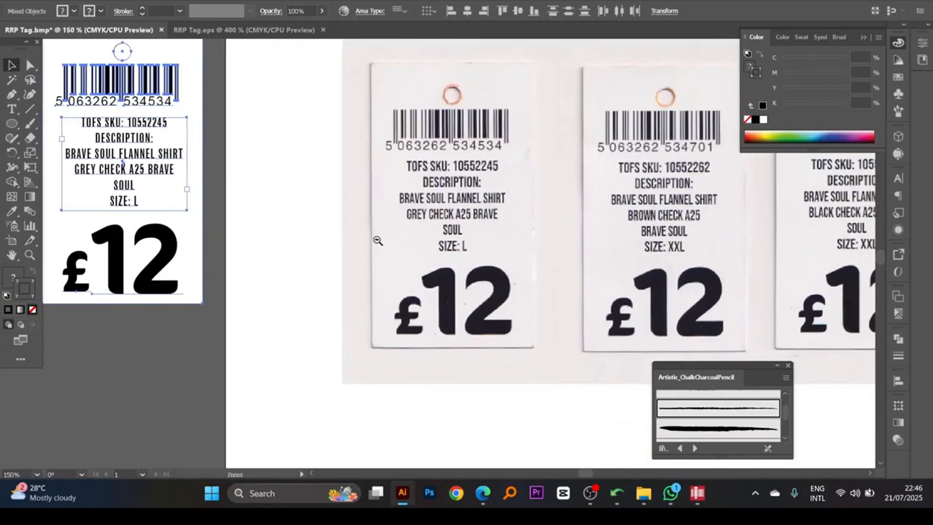
{"action": "left_click_drag", "start_coordinate": [400, 219], "coordinate": [422, 240]}
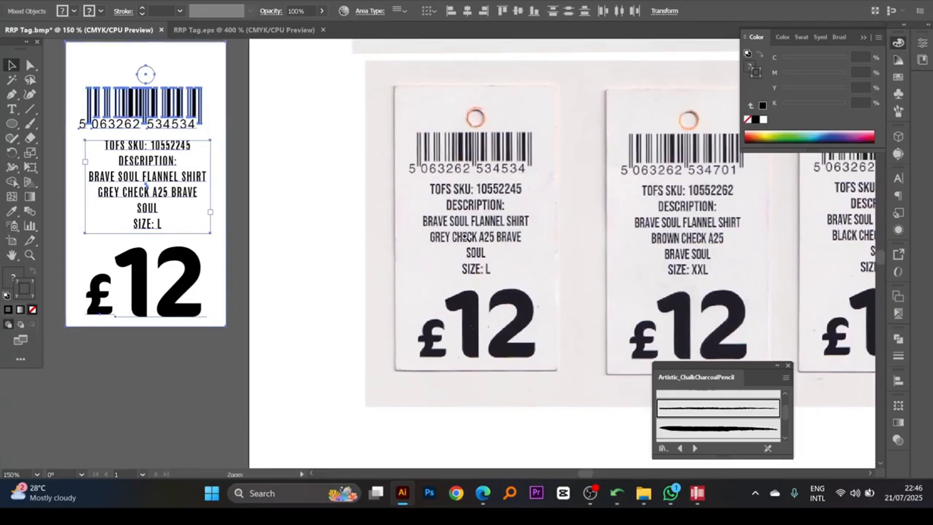
{"action": "mouse_move", "coordinate": [256, 217]}
{"action": "left_mouse_down"}
{"action": "mouse_move", "coordinate": [257, 228]}
{"action": "mouse_move", "coordinate": [260, 211]}
{"action": "left_mouse_up"}
{"action": "left_click", "coordinate": [231, 223]}
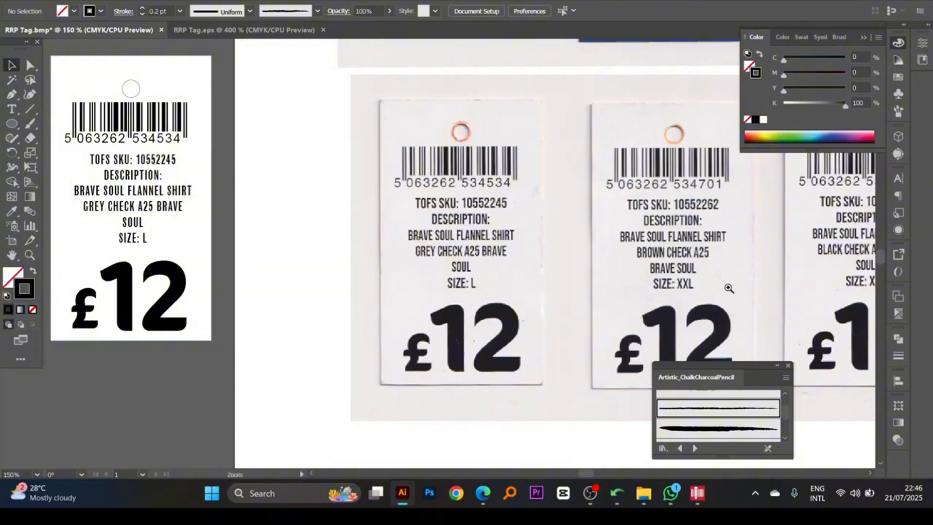
- Compare the vector back tag's barcode, description and size text with the three scanned back tags
{"action": "scroll", "coordinate": [729, 288], "scroll_direction": "right", "scroll_amount": 2}
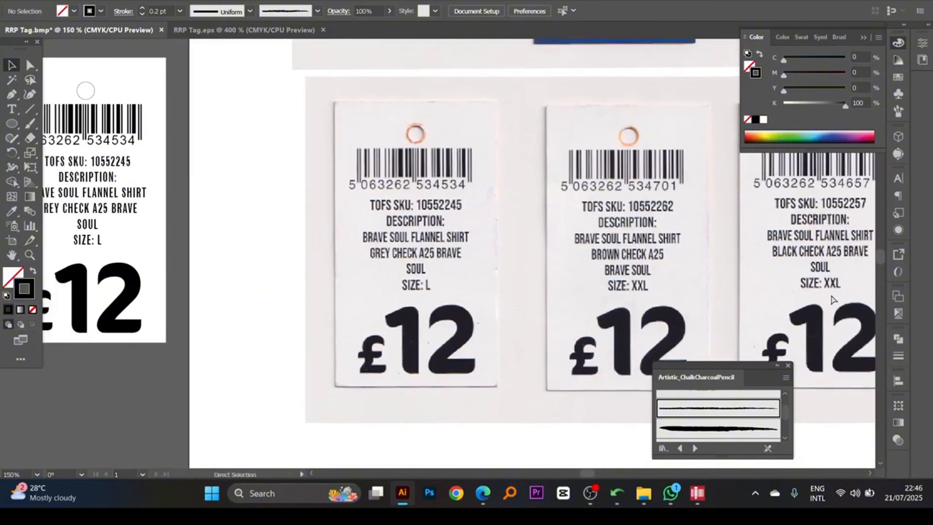
{"action": "left_click_drag", "start_coordinate": [646, 290], "coordinate": [647, 289]}
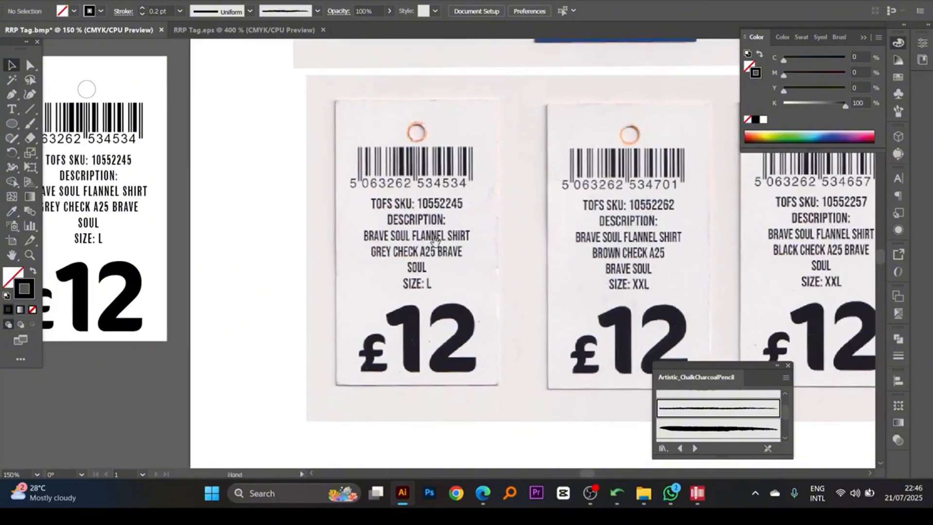
{"action": "left_click_drag", "start_coordinate": [417, 240], "coordinate": [442, 248]}
{"action": "left_click_drag", "start_coordinate": [242, 247], "coordinate": [244, 234]}
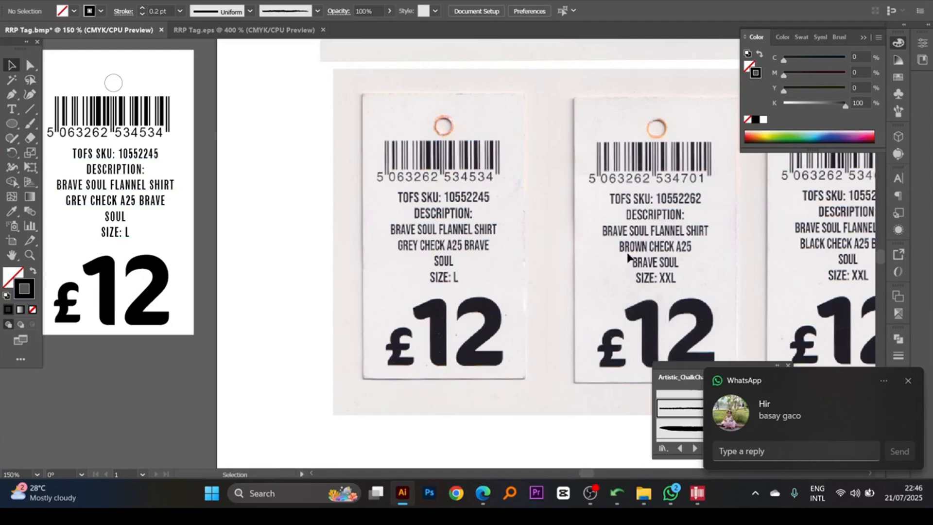
{"action": "left_click_drag", "start_coordinate": [692, 262], "coordinate": [675, 262]}
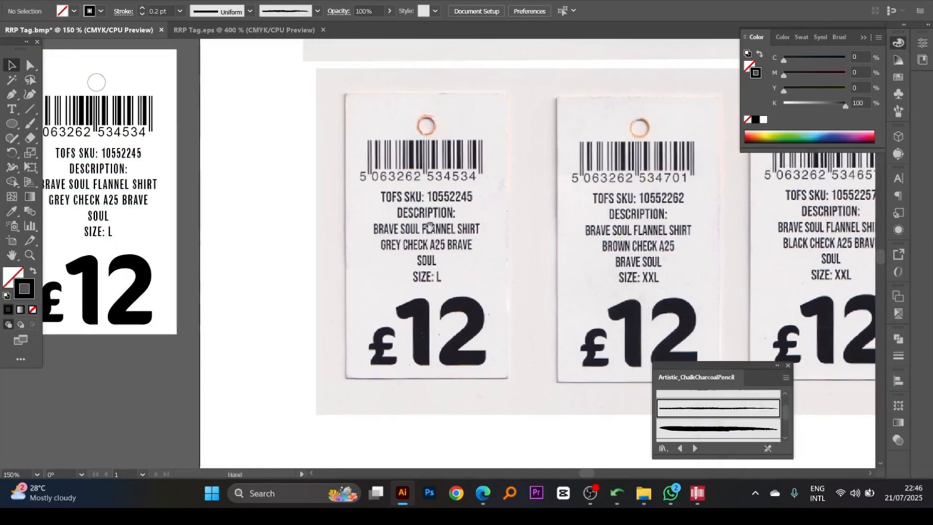
{"action": "left_click_drag", "start_coordinate": [430, 226], "coordinate": [472, 236]}
{"action": "left_click_drag", "start_coordinate": [182, 173], "coordinate": [136, 178]}
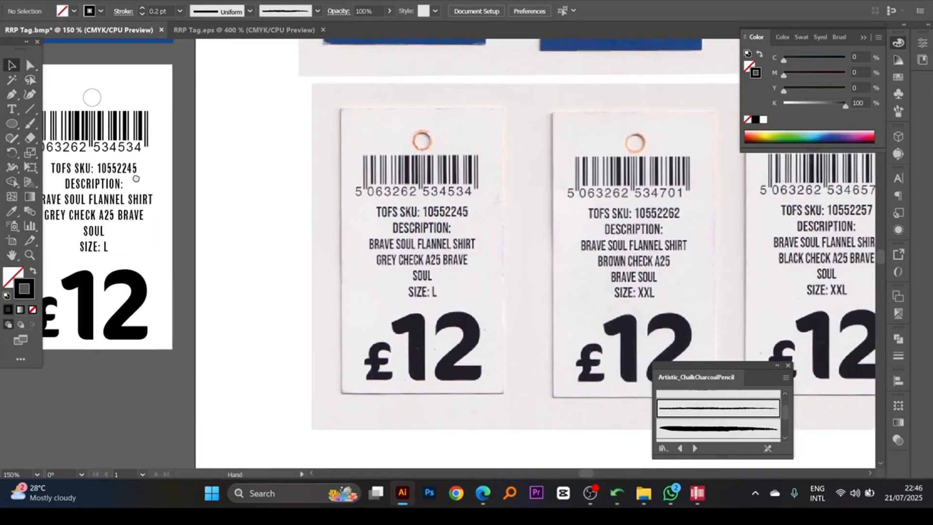
{"action": "left_click_drag", "start_coordinate": [430, 220], "coordinate": [407, 219]}
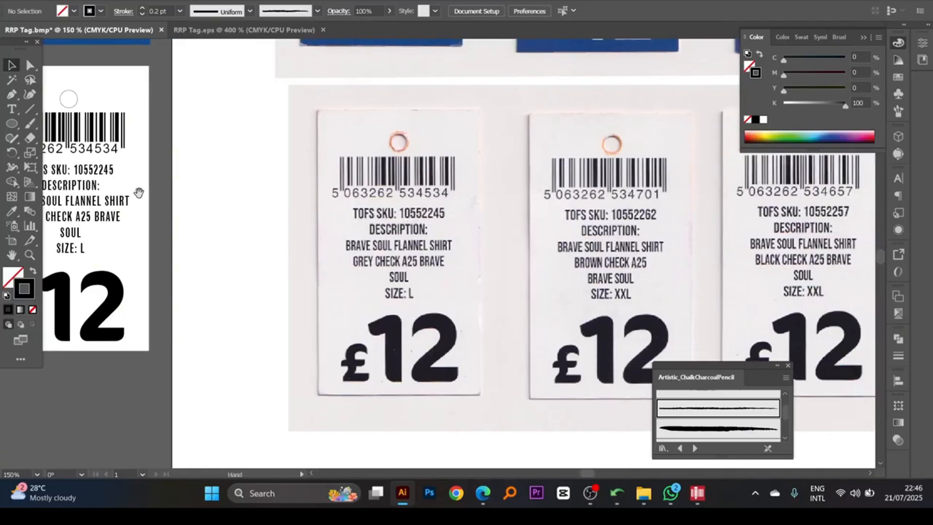
- Check the vector back tag's text lines against the grey, brown and black check variants in the scan
{"action": "left_click_drag", "start_coordinate": [111, 181], "coordinate": [142, 182]}
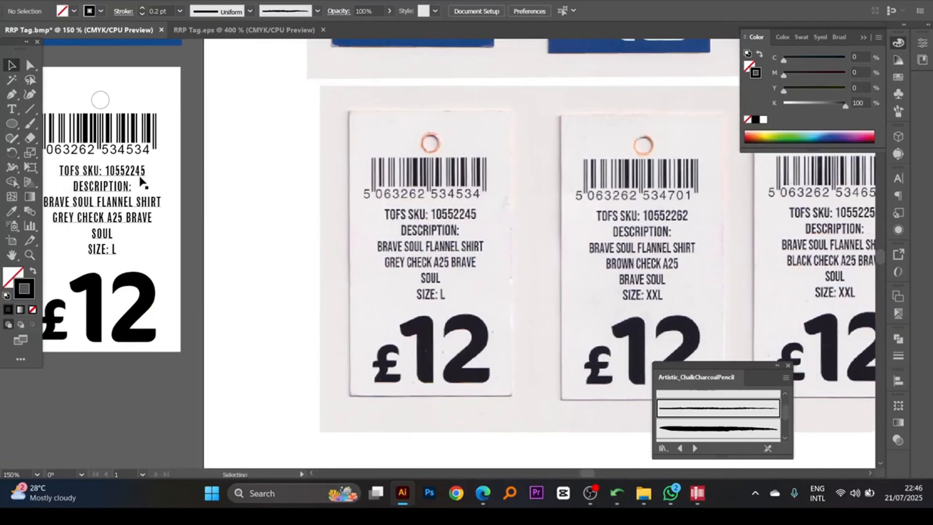
{"action": "left_click_drag", "start_coordinate": [698, 234], "coordinate": [607, 233]}
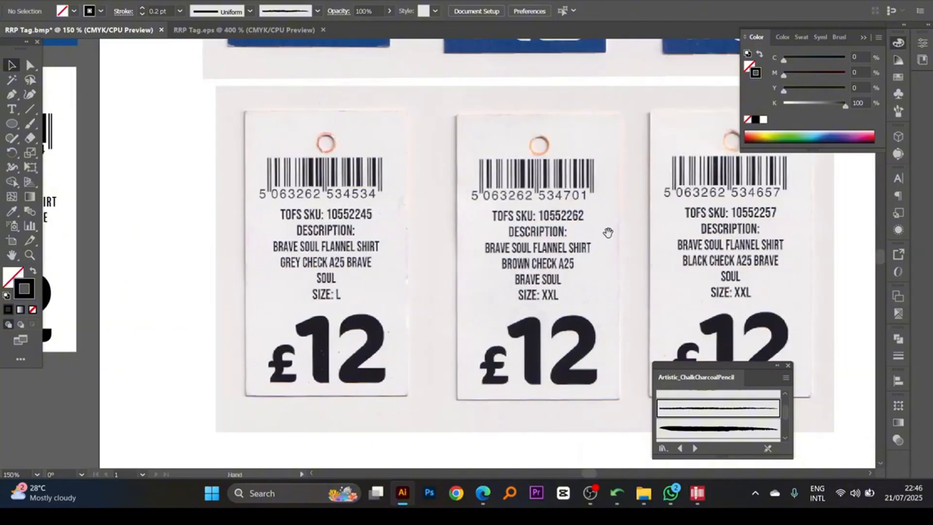
{"action": "left_click_drag", "start_coordinate": [770, 213], "coordinate": [840, 220]}
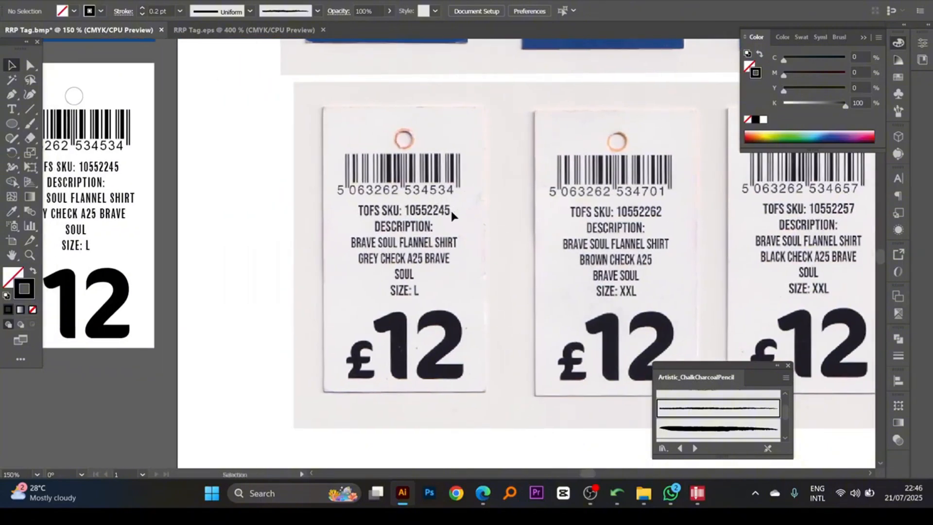
{"action": "scroll", "coordinate": [452, 215], "scroll_direction": "down", "scroll_amount": 4}
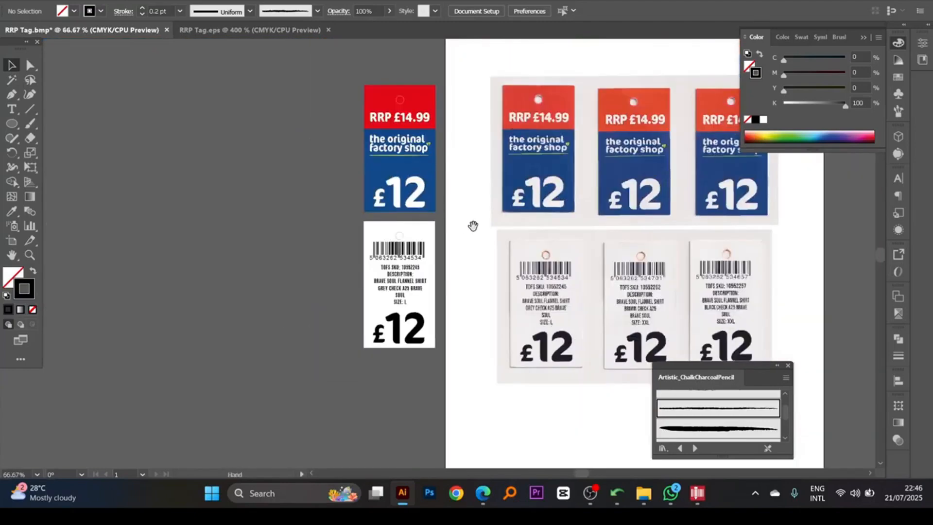
- Move the scanned tag images off the artboard and place both vector tags onto it
{"action": "left_click_drag", "start_coordinate": [473, 225], "coordinate": [453, 246]}
{"action": "left_click_drag", "start_coordinate": [364, 117], "coordinate": [470, 230]}
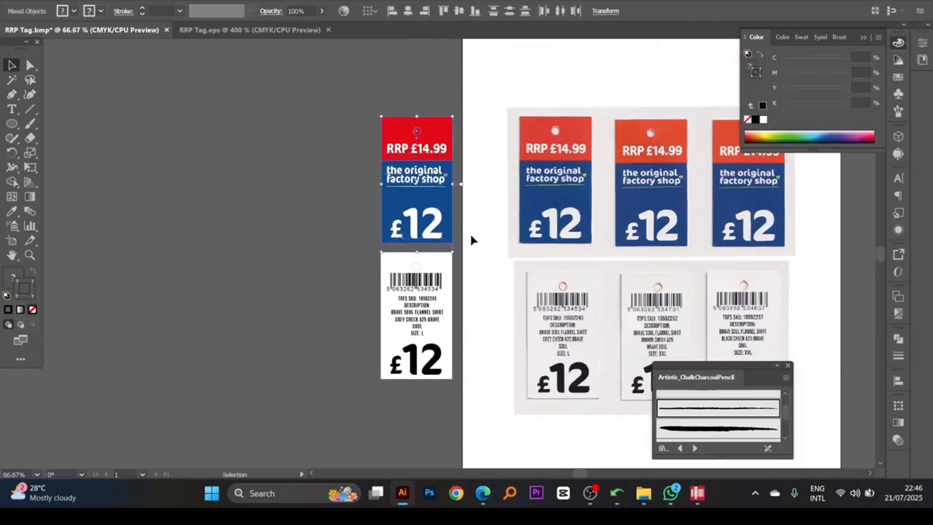
{"action": "left_click", "coordinate": [598, 177]}
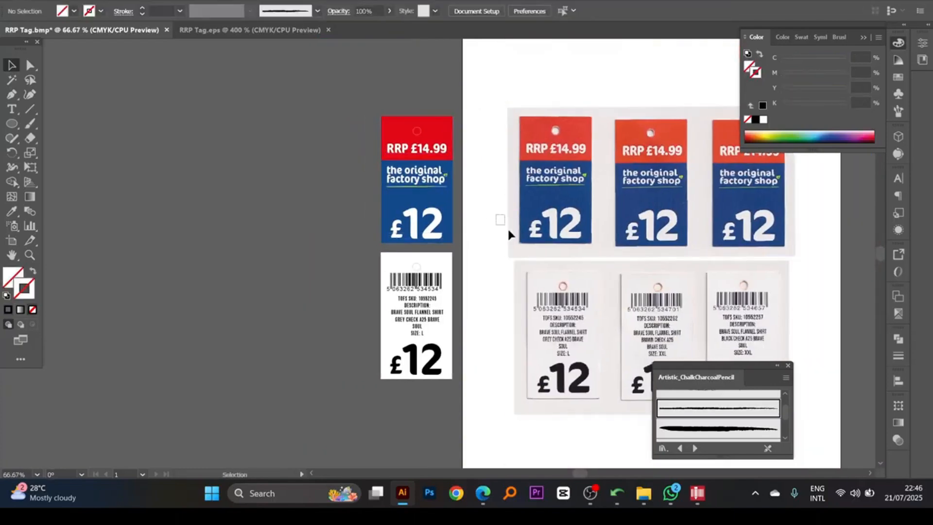
{"action": "left_click_drag", "start_coordinate": [686, 219], "coordinate": [160, 231]}
{"action": "left_click_drag", "start_coordinate": [343, 108], "coordinate": [478, 392]}
{"action": "left_click_drag", "start_coordinate": [394, 309], "coordinate": [636, 307]}
{"action": "scroll", "coordinate": [632, 311], "scroll_direction": "right", "scroll_amount": 6}
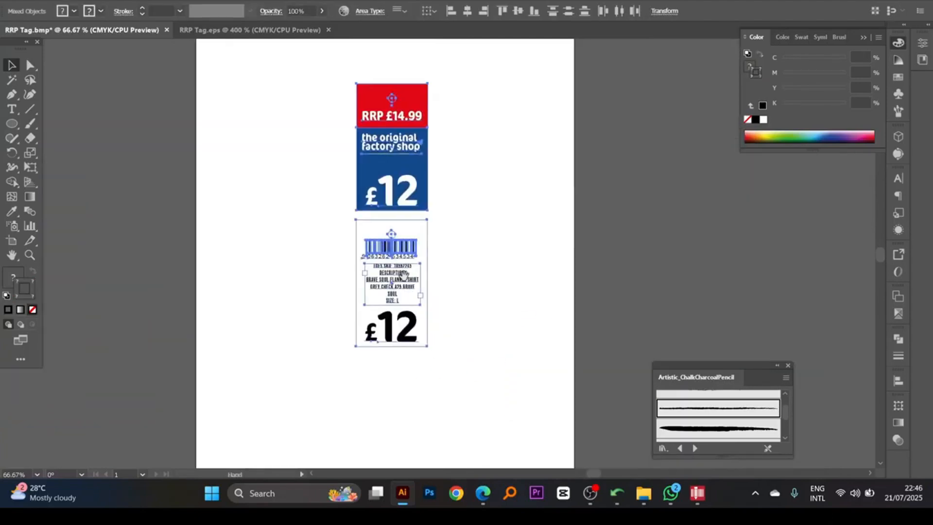
- Give the back tag's white background rectangle a 1 pt black stroke
{"action": "left_click", "coordinate": [405, 275]}
{"action": "left_click", "coordinate": [362, 243]}
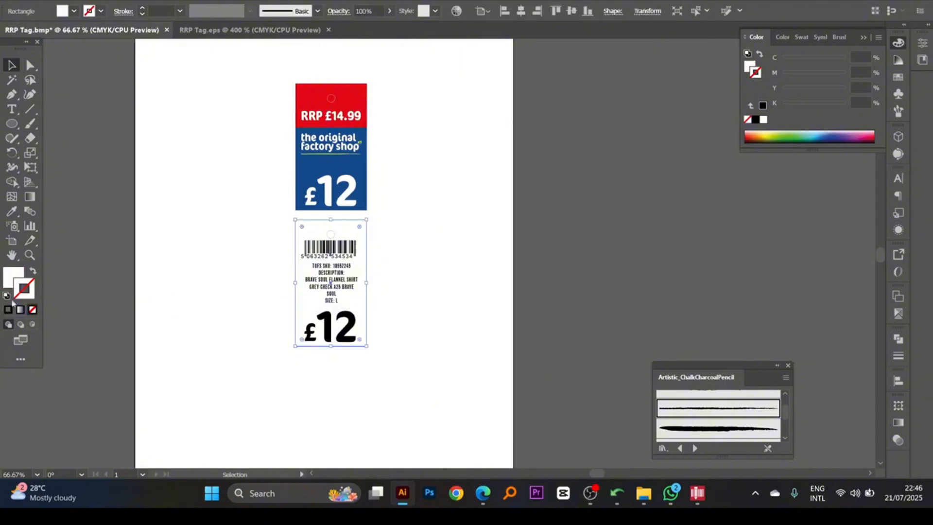
{"action": "left_click", "coordinate": [8, 309]}
{"action": "left_click", "coordinate": [270, 253]}
{"action": "left_click_drag", "start_coordinate": [273, 242], "coordinate": [245, 261]}
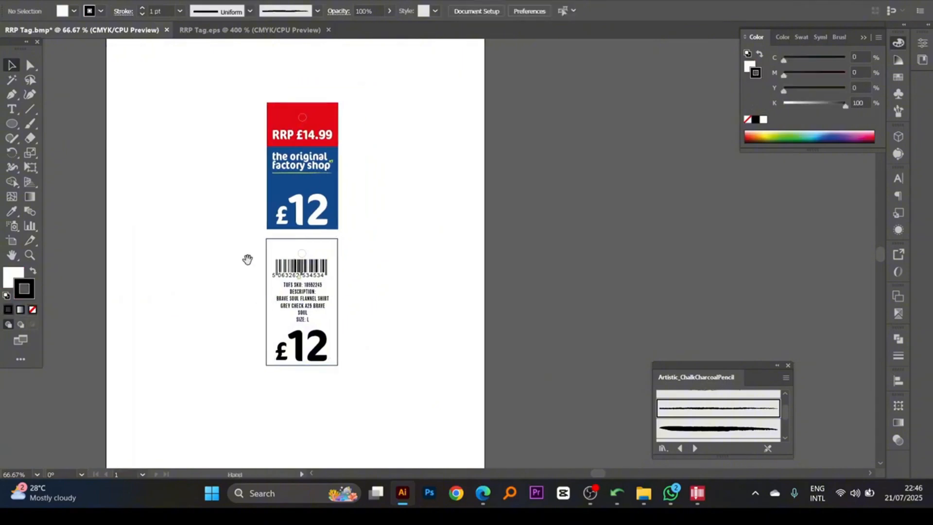
- Place the back tag beside the front tag with a small gap and level upper edges, and dismiss the chat notification
{"action": "left_click_drag", "start_coordinate": [302, 307], "coordinate": [341, 220]}
{"action": "left_click", "coordinate": [301, 134], "text": "shift"}
{"action": "left_click", "coordinate": [342, 219]}
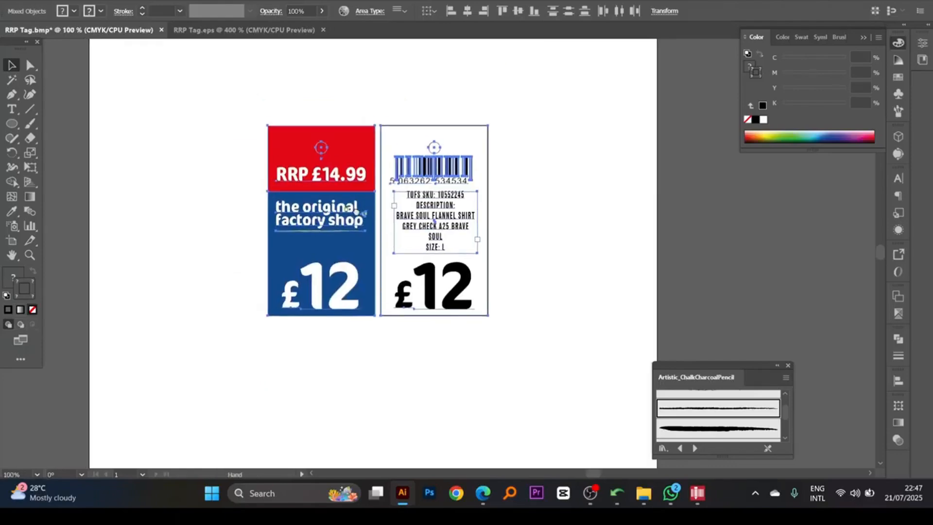
{"action": "left_click", "coordinate": [527, 214]}
{"action": "left_click_drag", "start_coordinate": [512, 226], "coordinate": [508, 206]}
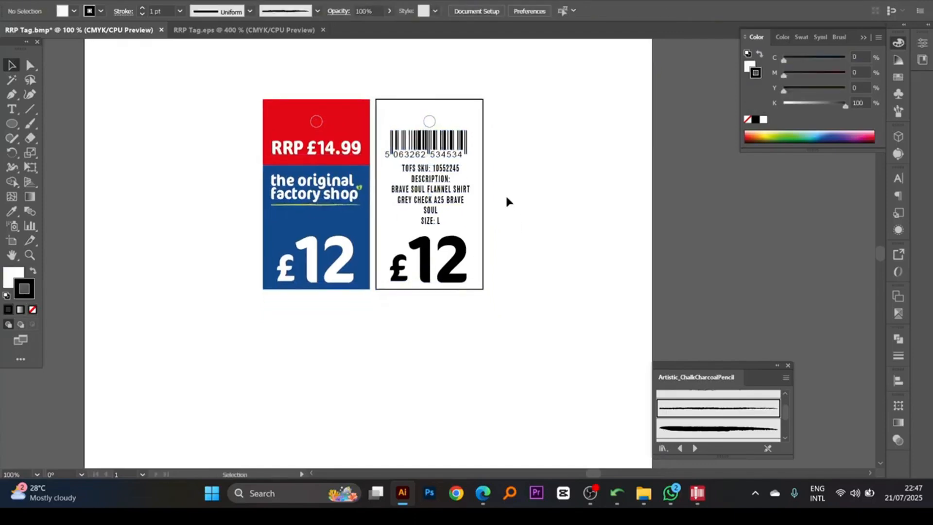
{"action": "scroll", "coordinate": [506, 197], "scroll_direction": "up", "scroll_amount": 1}
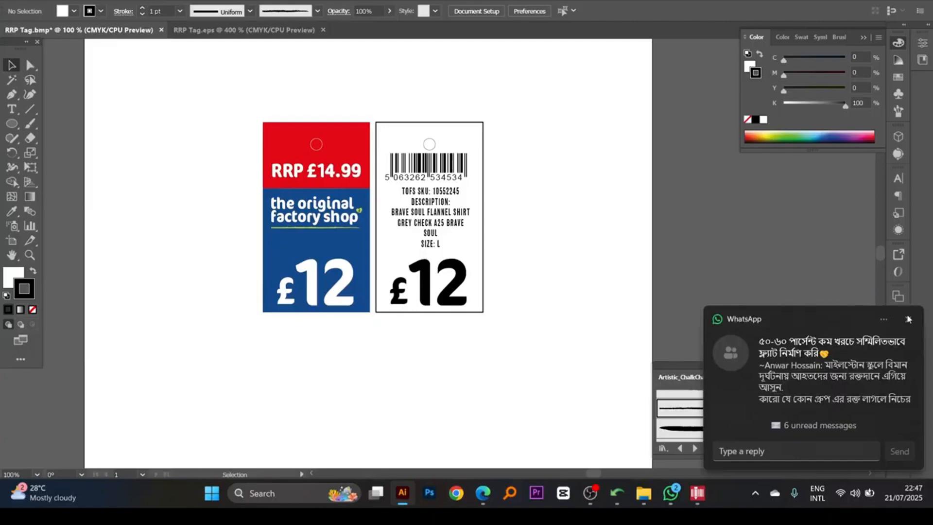
{"action": "left_click", "coordinate": [907, 319]}
{"action": "left_click_drag", "start_coordinate": [533, 266], "coordinate": [530, 258]}
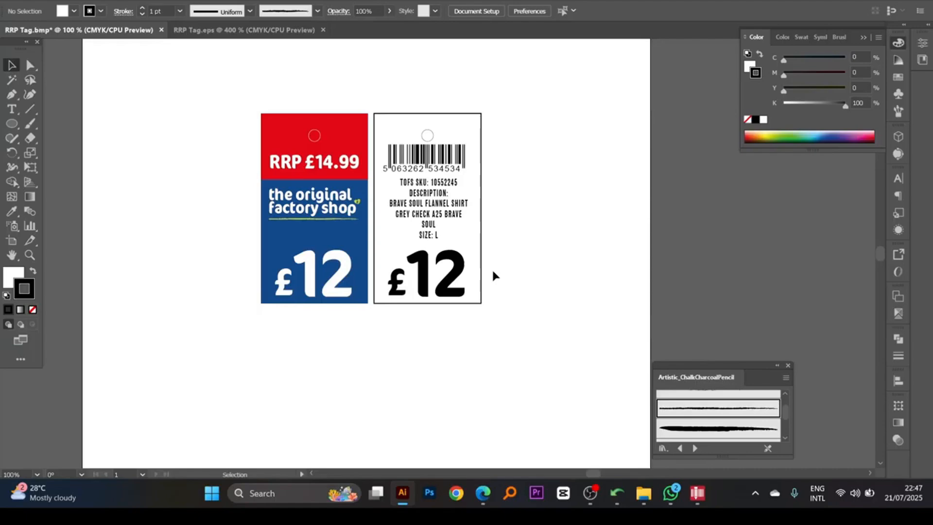
- Examine the £12 price groups on the front and back tags by selecting them
{"action": "left_click", "coordinate": [446, 276]}
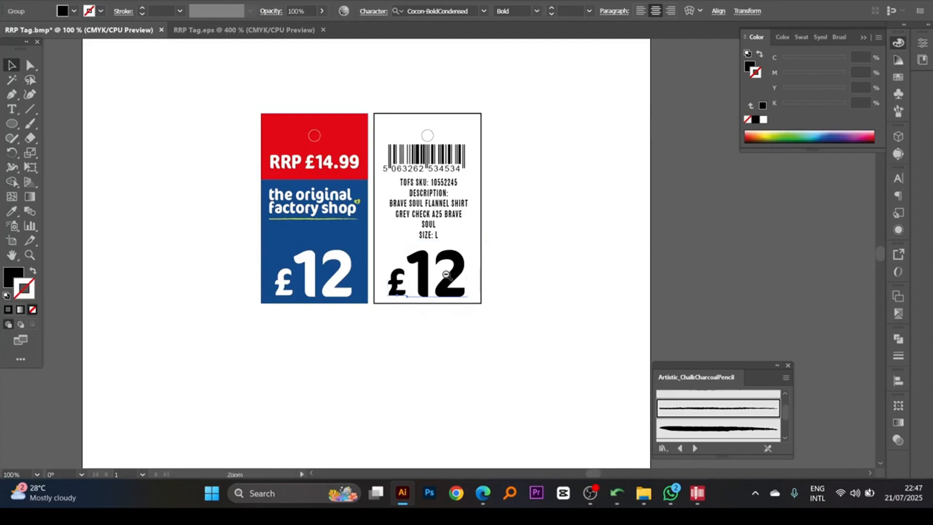
{"action": "left_click_drag", "start_coordinate": [448, 278], "coordinate": [446, 272]}
{"action": "left_click", "coordinate": [507, 237]}
{"action": "left_click", "coordinate": [439, 269]}
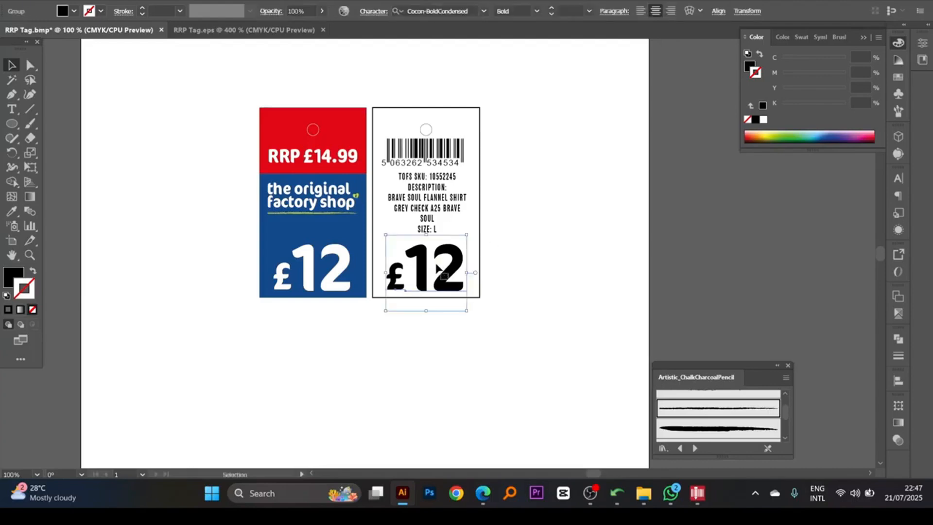
{"action": "left_click_drag", "start_coordinate": [437, 266], "coordinate": [438, 274]}
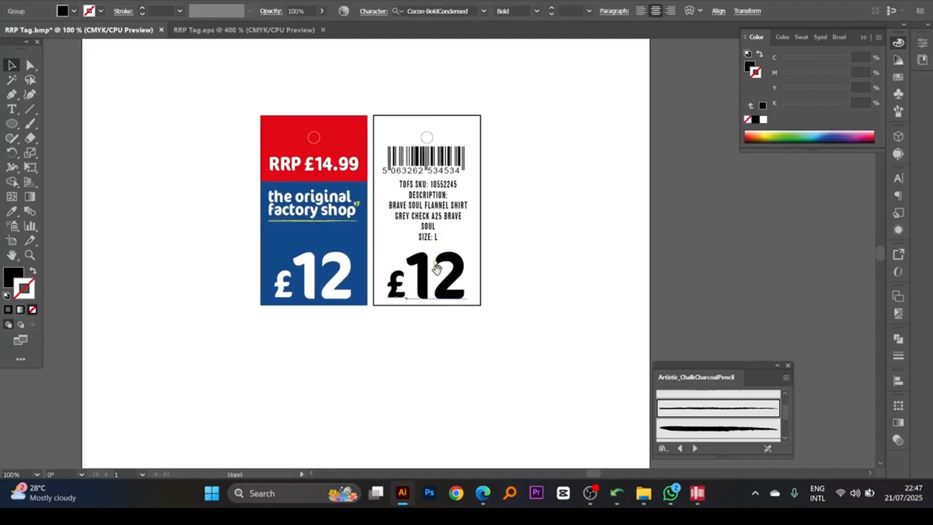
{"action": "left_click", "coordinate": [322, 277]}
{"action": "left_click", "coordinate": [408, 278], "text": "shift"}
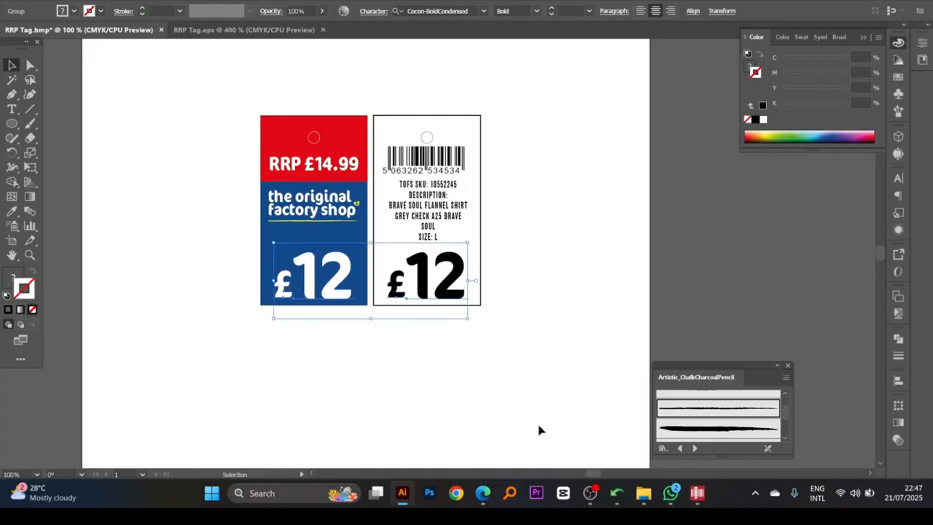
- Deselect the price groups and move the Artistic_ChalkCharcoalPencil brush library farther away from the artwork
{"action": "left_click", "coordinate": [533, 371]}
{"action": "scroll", "coordinate": [507, 343], "scroll_direction": "up", "scroll_amount": 1}
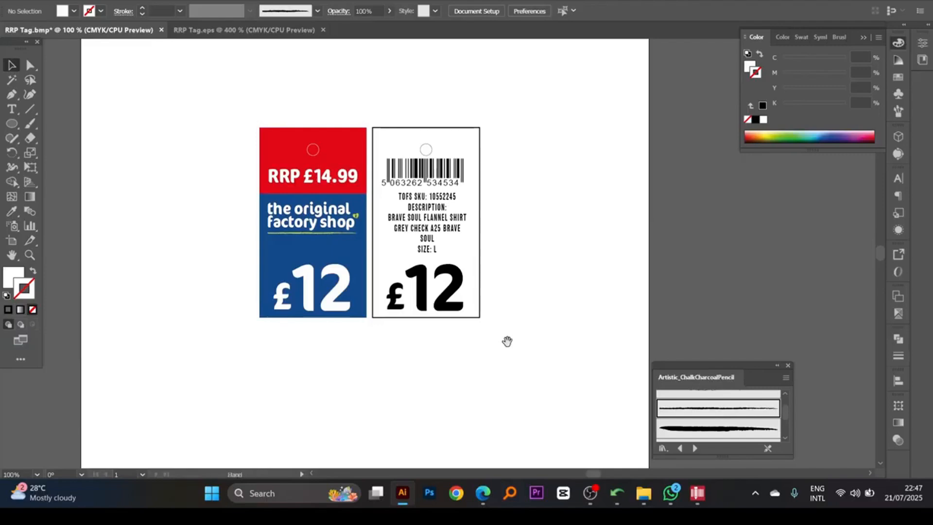
{"action": "left_click_drag", "start_coordinate": [506, 339], "coordinate": [505, 331]}
{"action": "left_click_drag", "start_coordinate": [706, 370], "coordinate": [785, 371]}
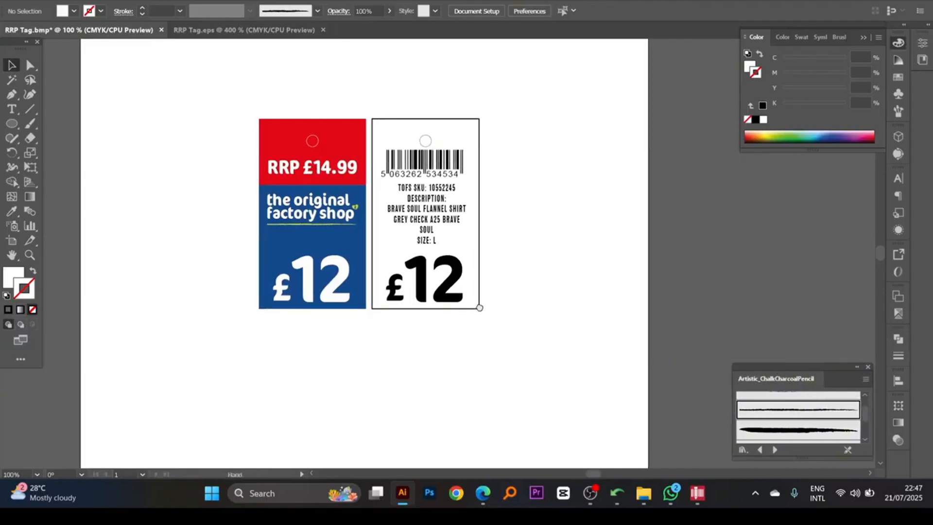
{"action": "left_click_drag", "start_coordinate": [480, 308], "coordinate": [511, 314]}
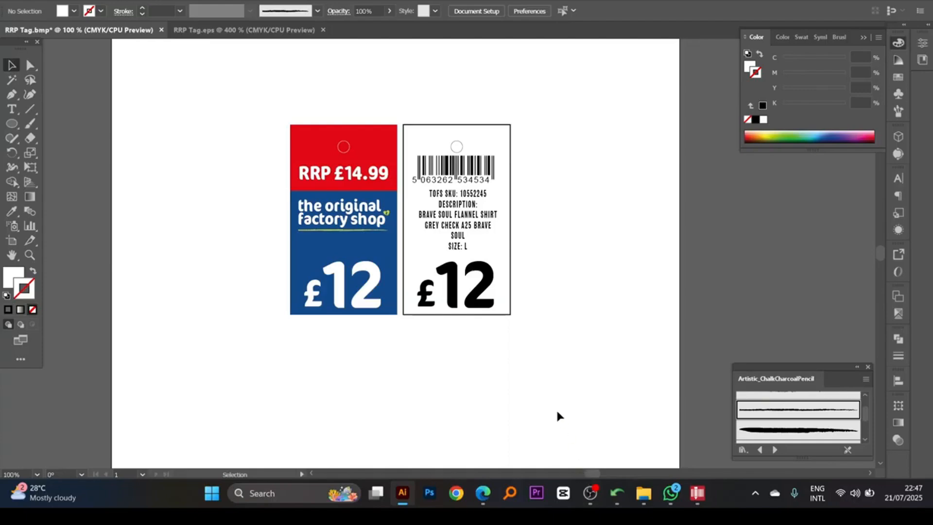